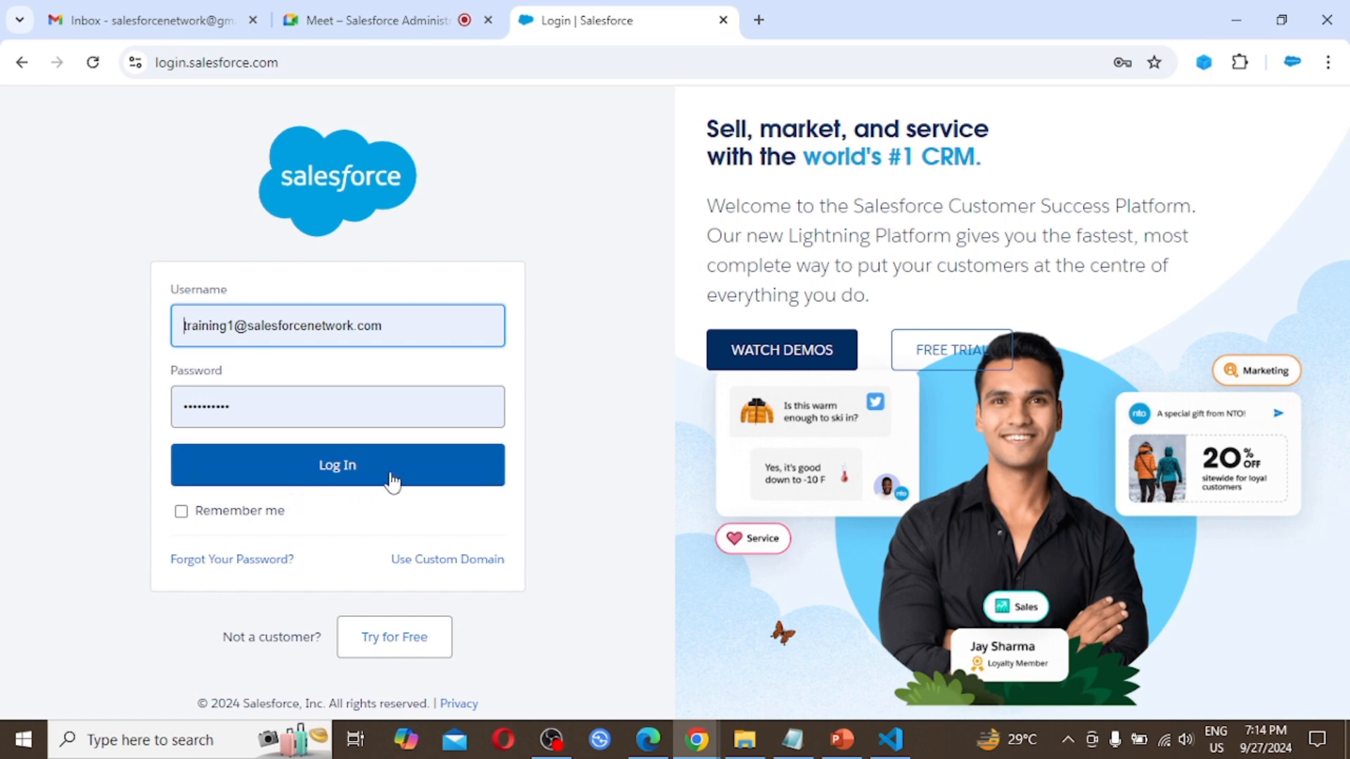
Log in to Salesforce and search the App Launcher for 'ems'.
{"action": "left_click", "coordinate": [398, 475]}
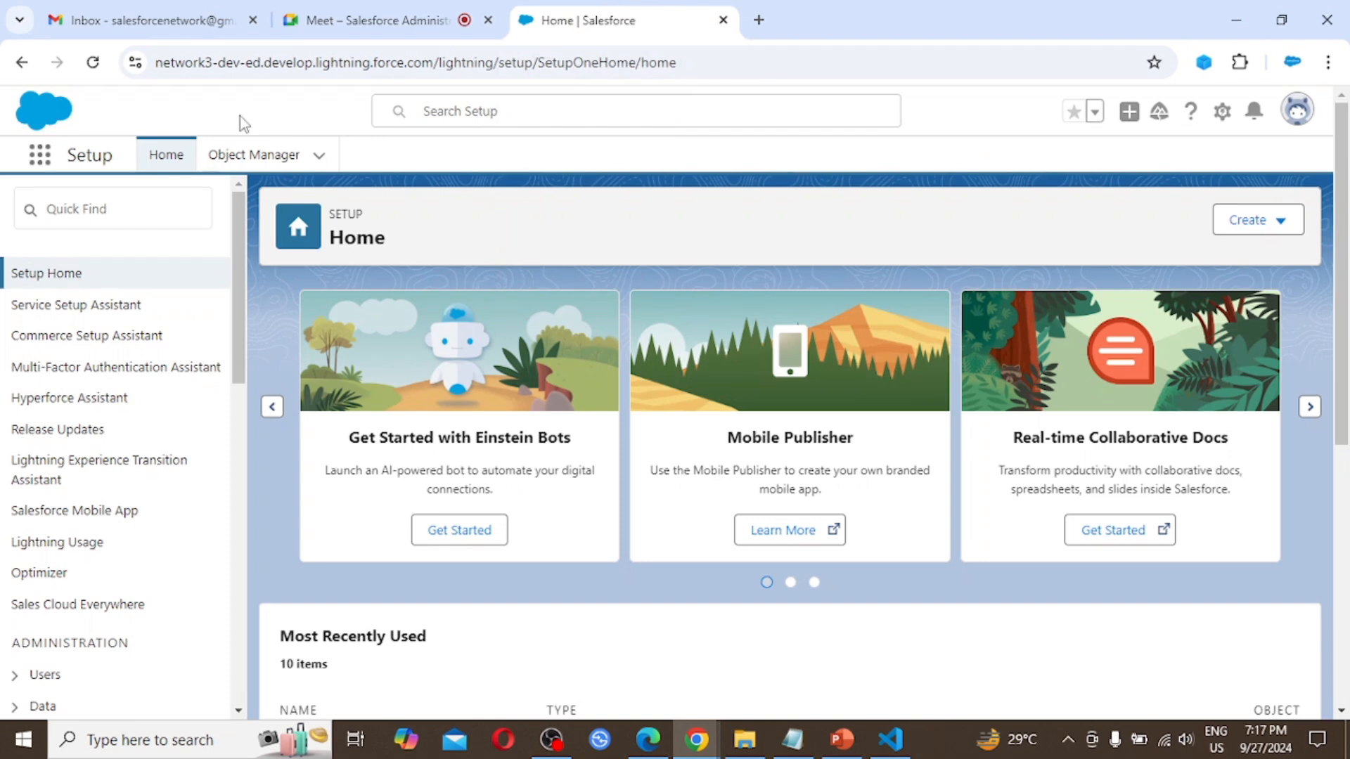
{"action": "left_click", "coordinate": [41, 158]}
{"action": "type", "text": "ems"}
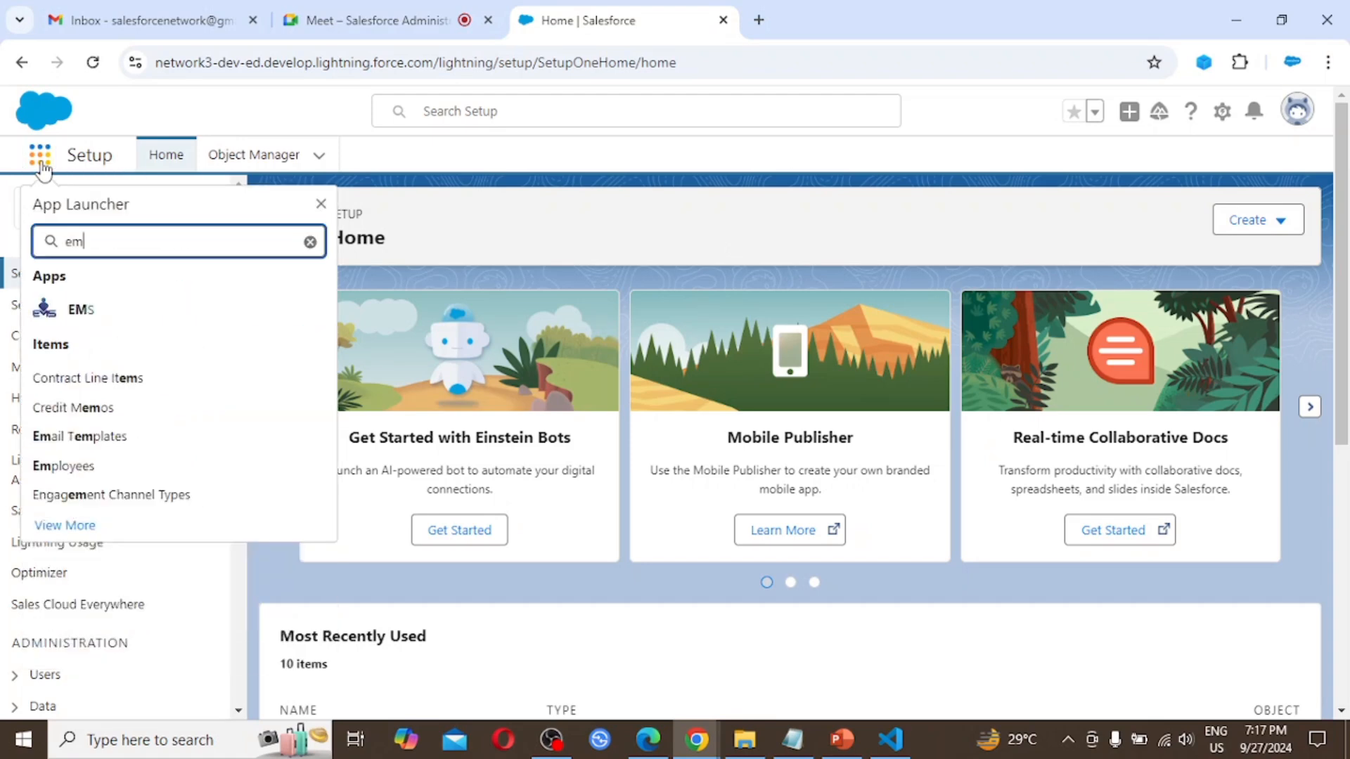
Open the EMS app and show the Employees tab's Recently Viewed list.
{"action": "left_click", "coordinate": [79, 312]}
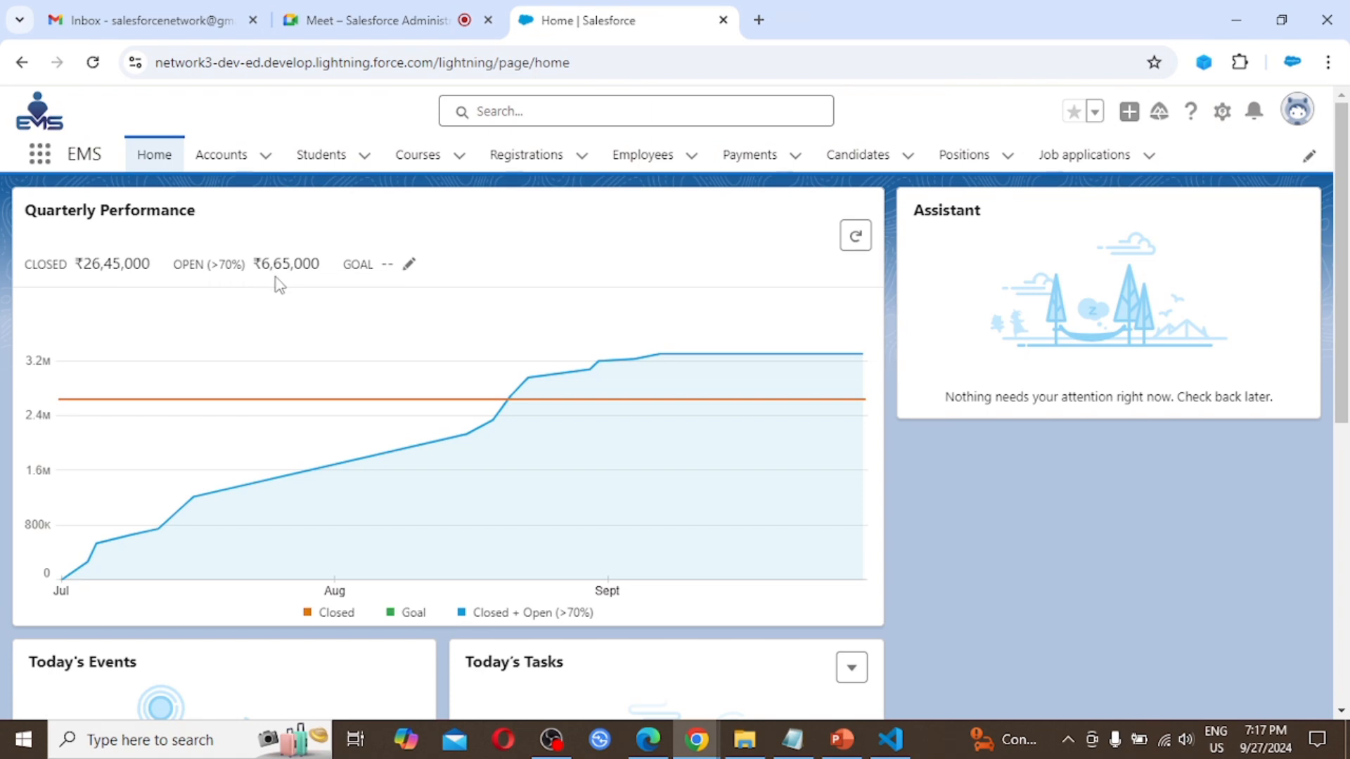
{"action": "left_click", "coordinate": [641, 156]}
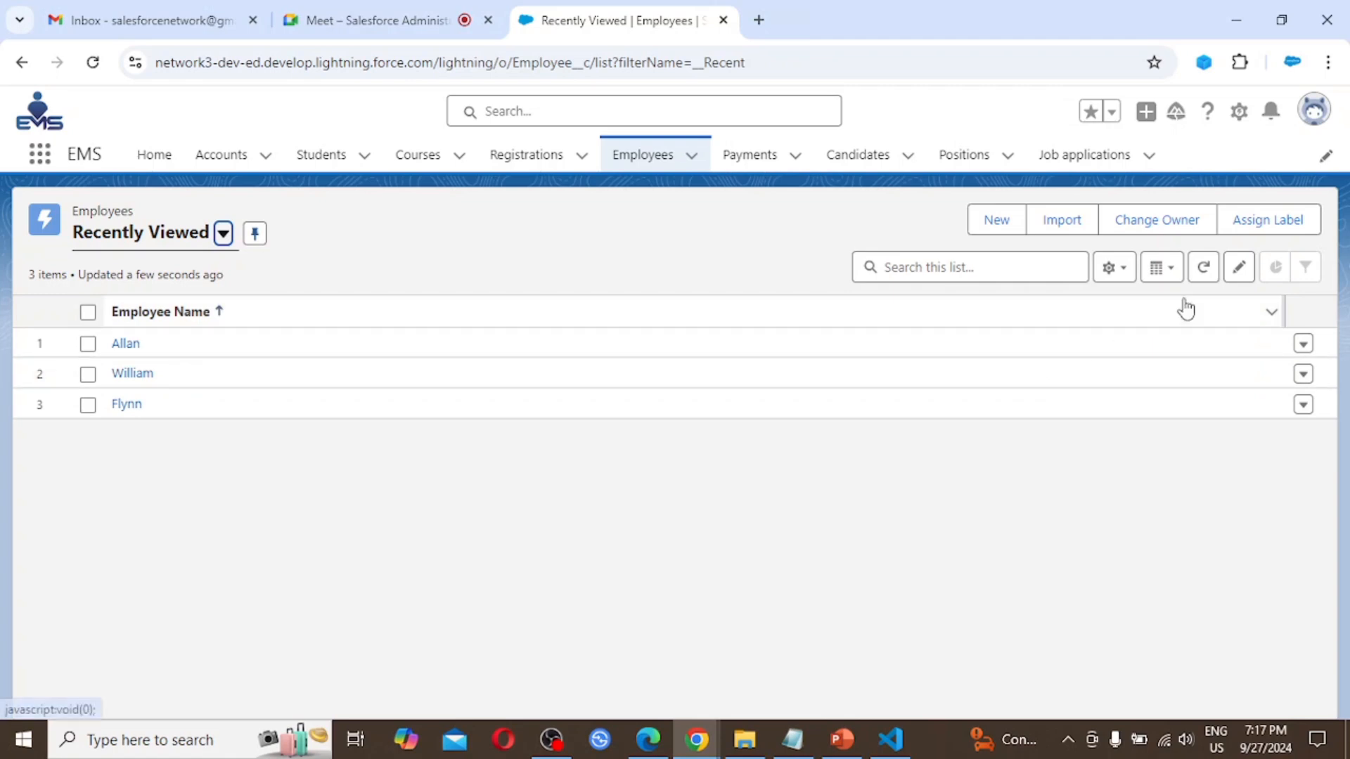
{"action": "left_click", "coordinate": [1239, 113]}
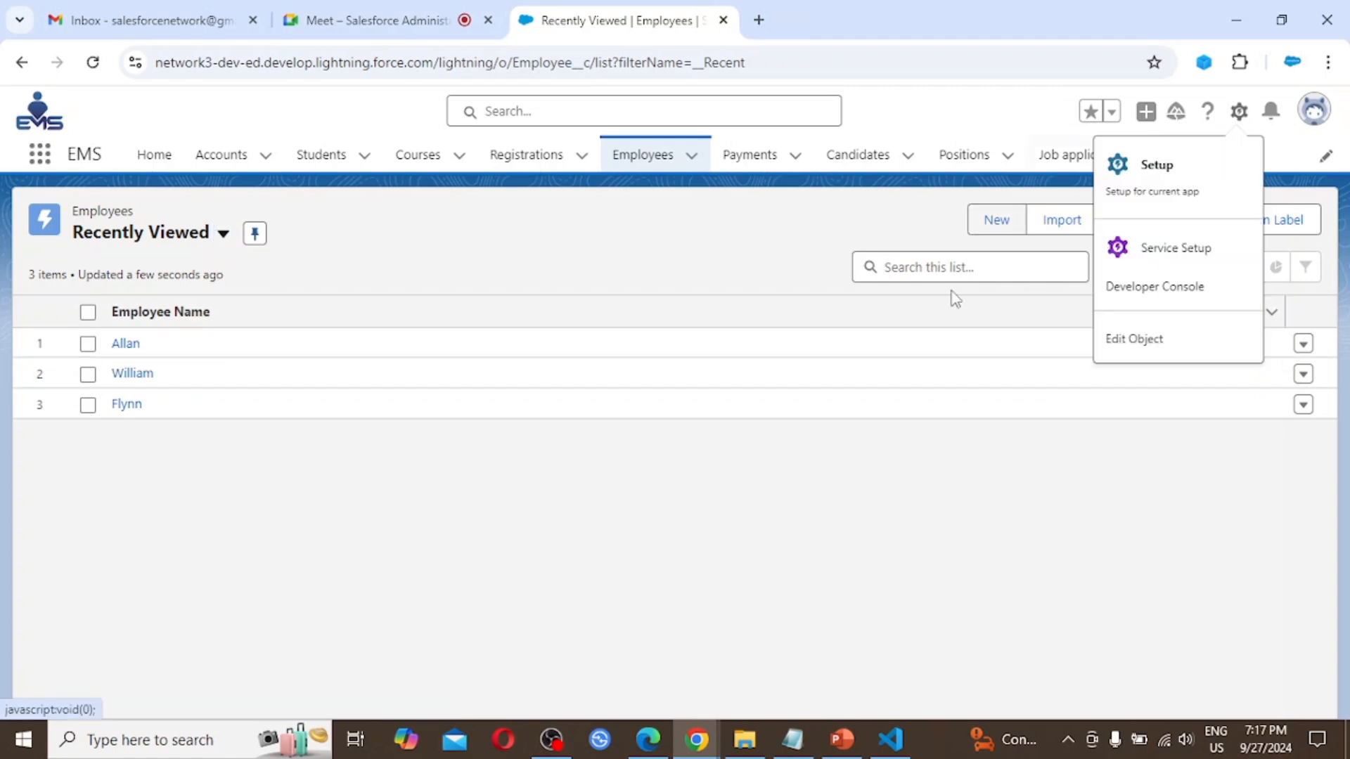
{"action": "left_click", "coordinate": [720, 218]}
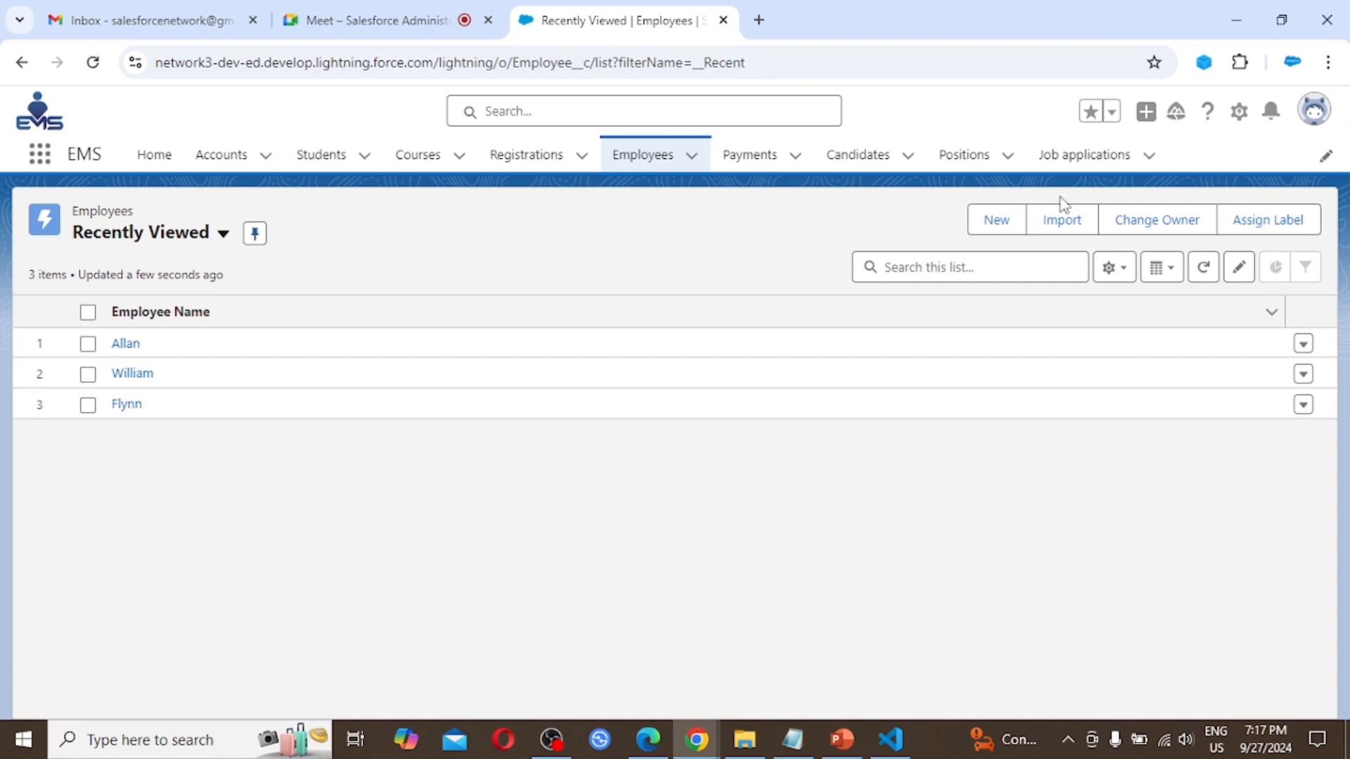
{"action": "left_click", "coordinate": [995, 232]}
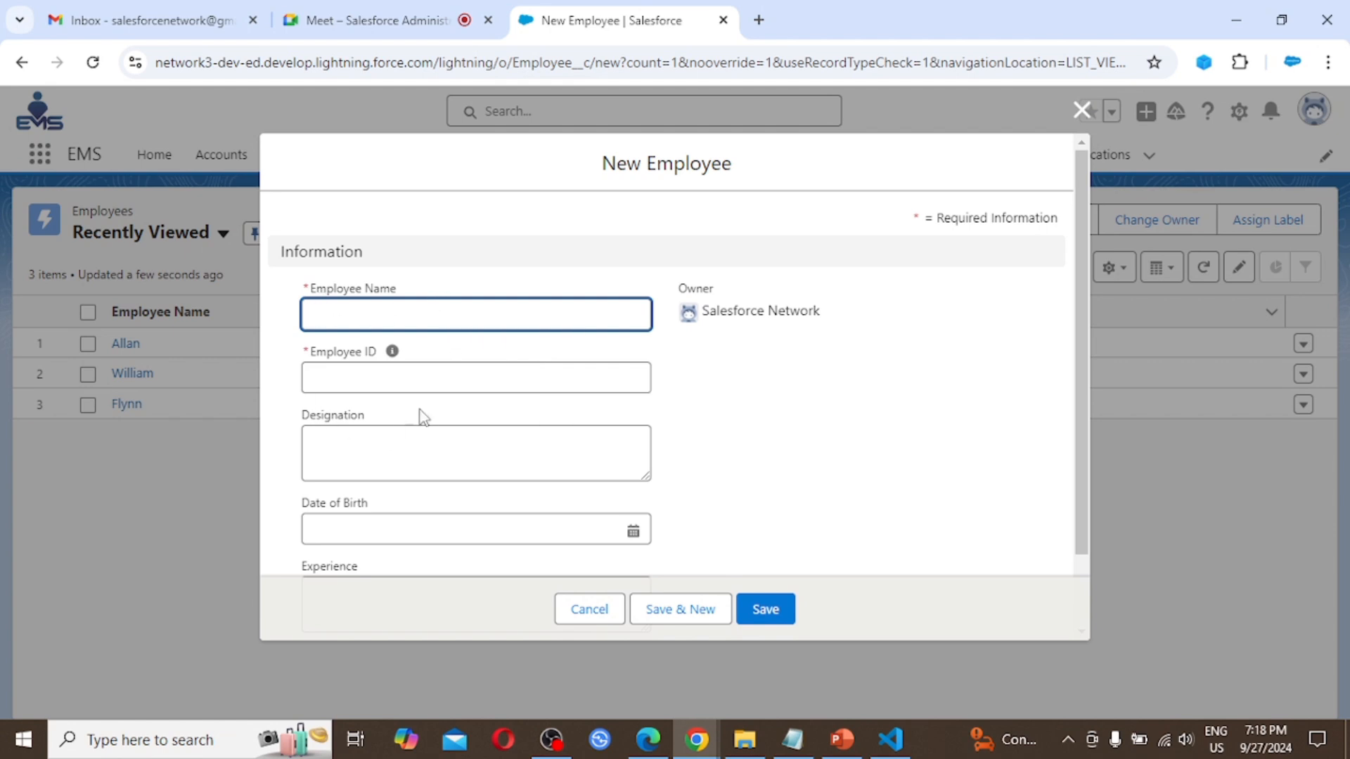
{"action": "scroll", "coordinate": [414, 386], "scroll_direction": "down", "scroll_amount": 2}
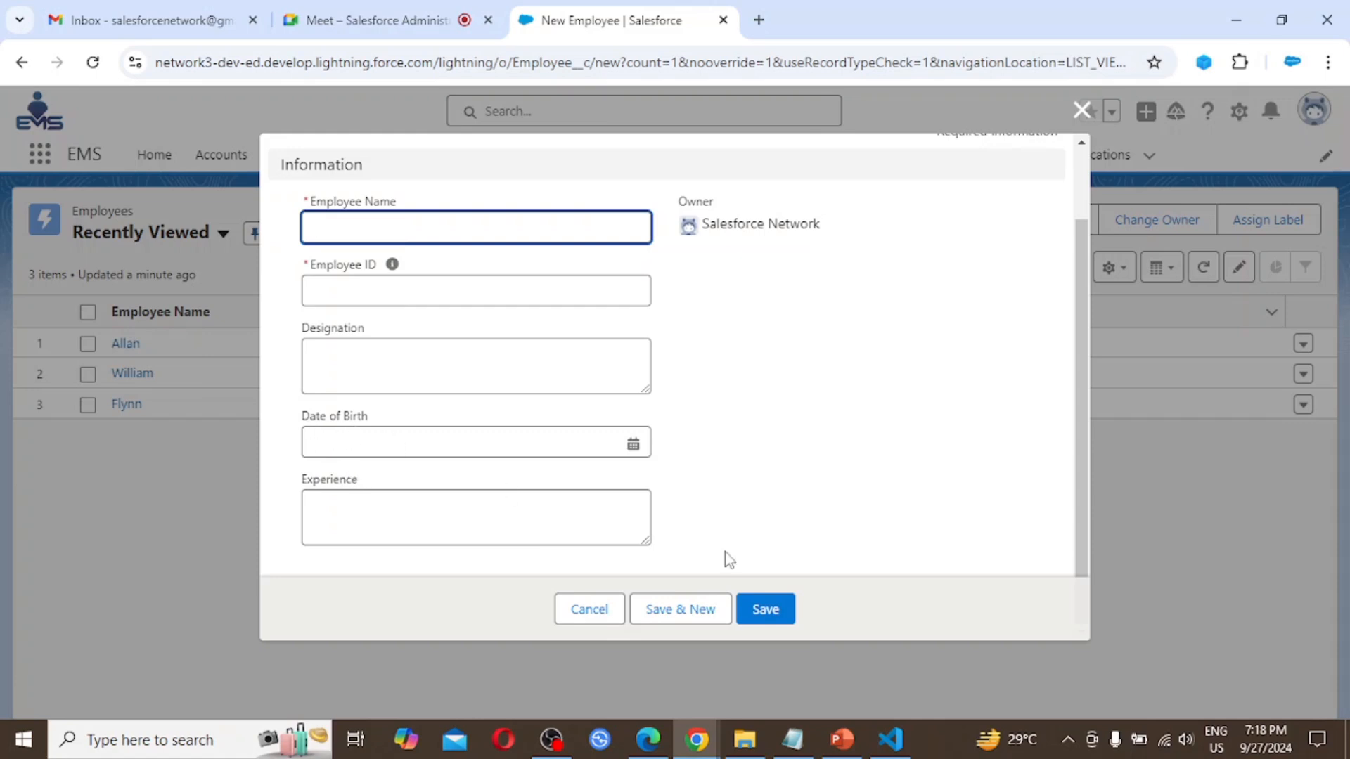
{"action": "left_click", "coordinate": [1081, 114]}
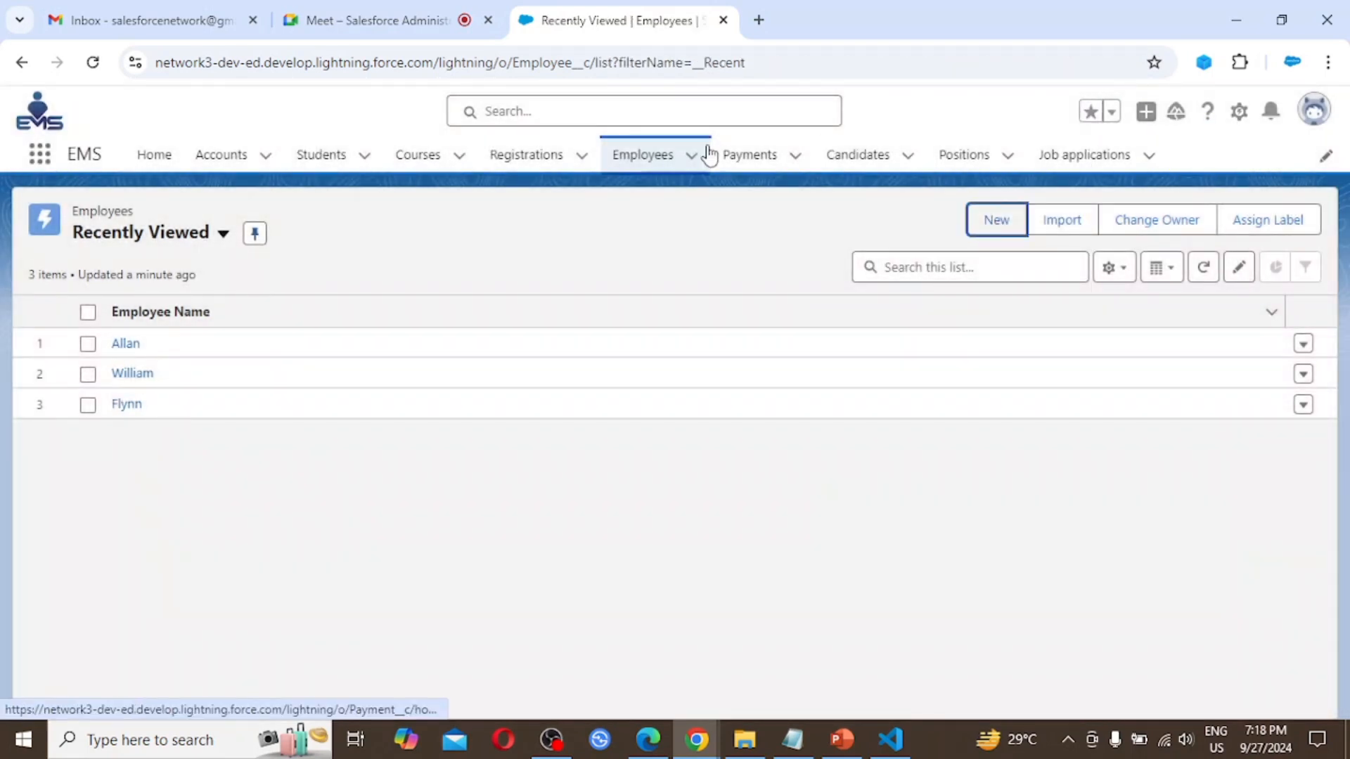
Edit the Employee object, go to Fields & Relationships, and start a new custom field.
{"action": "left_click", "coordinate": [1239, 112]}
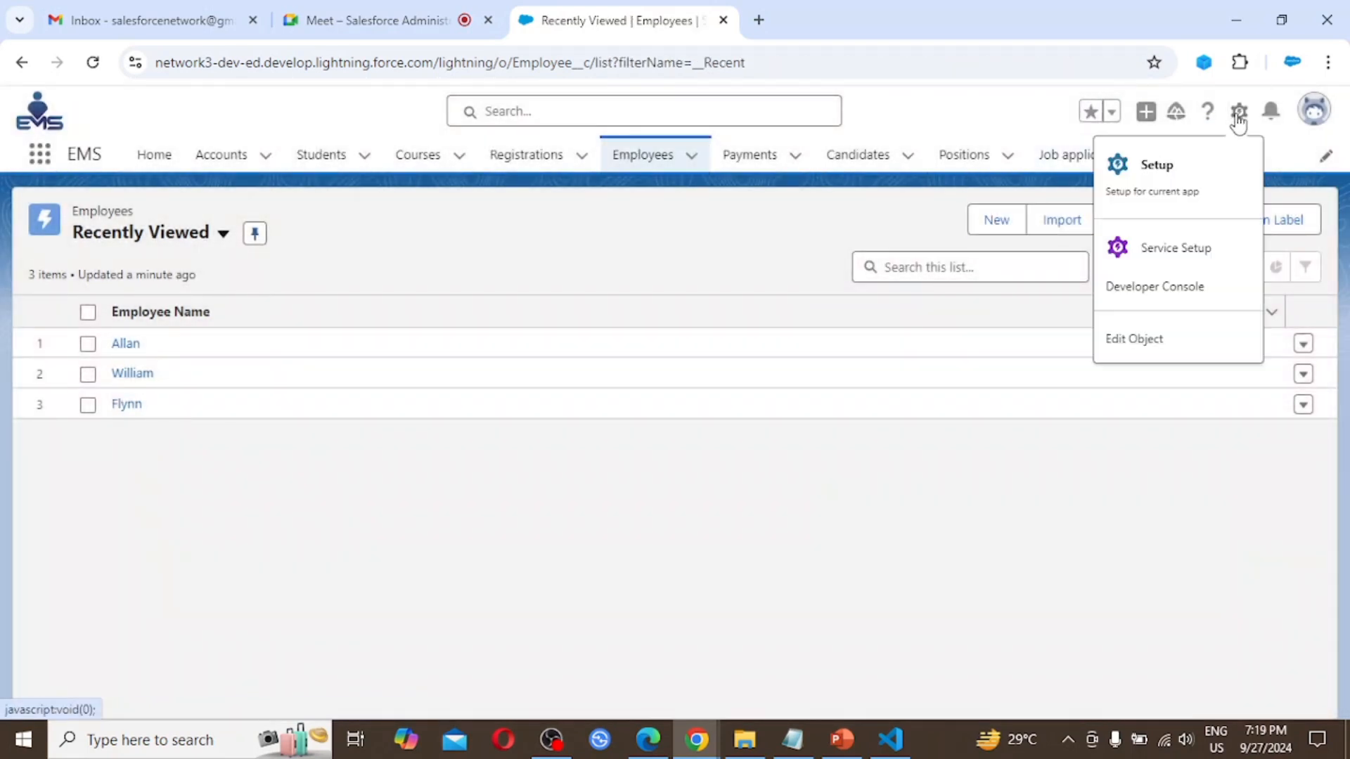
{"action": "left_click", "coordinate": [1133, 340]}
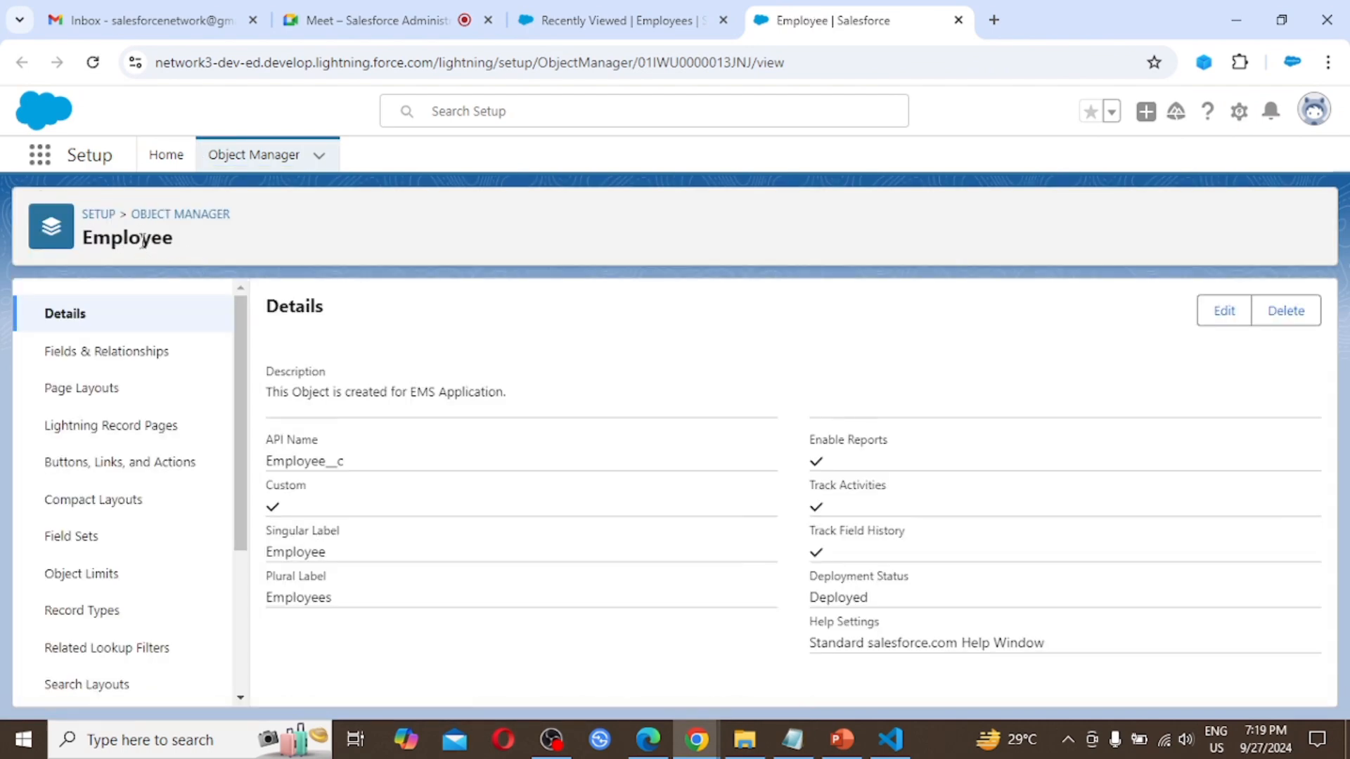
{"action": "left_click", "coordinate": [115, 358]}
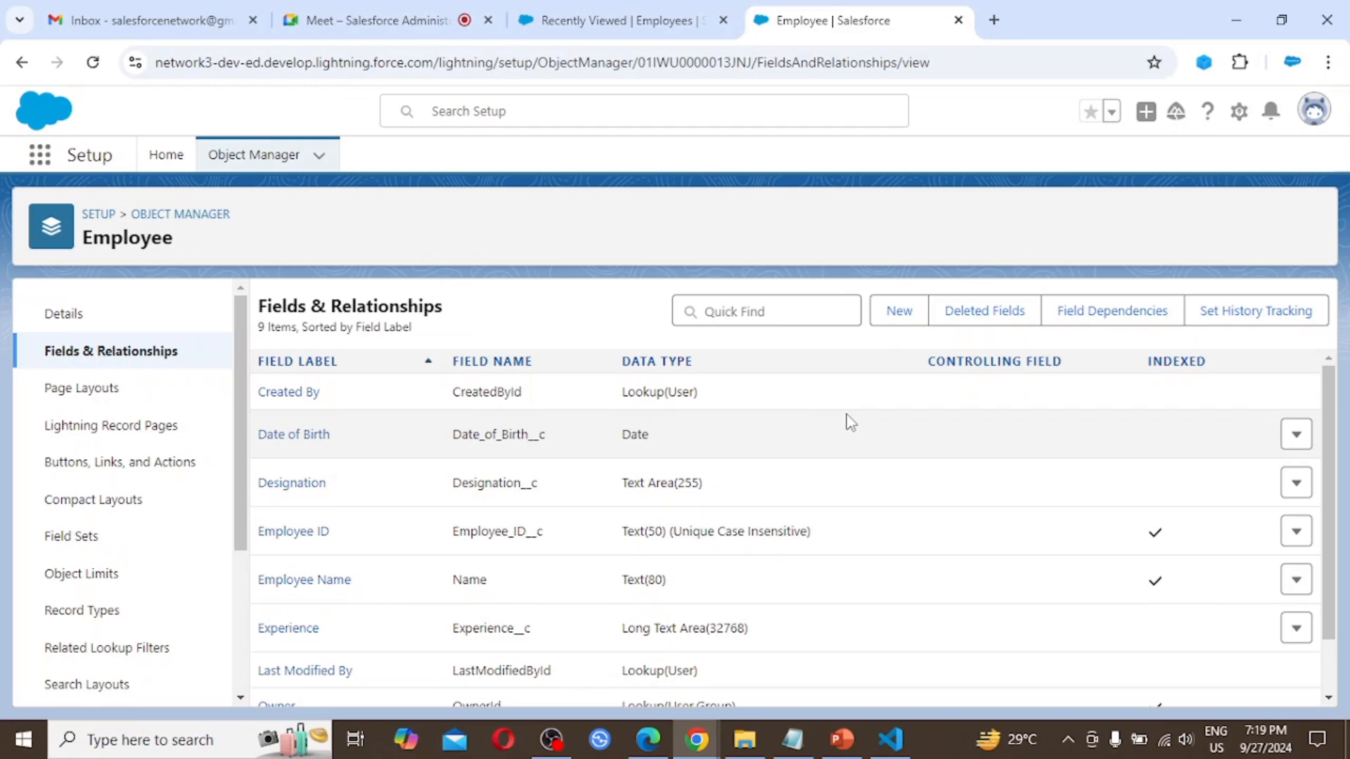
{"action": "left_click", "coordinate": [900, 318]}
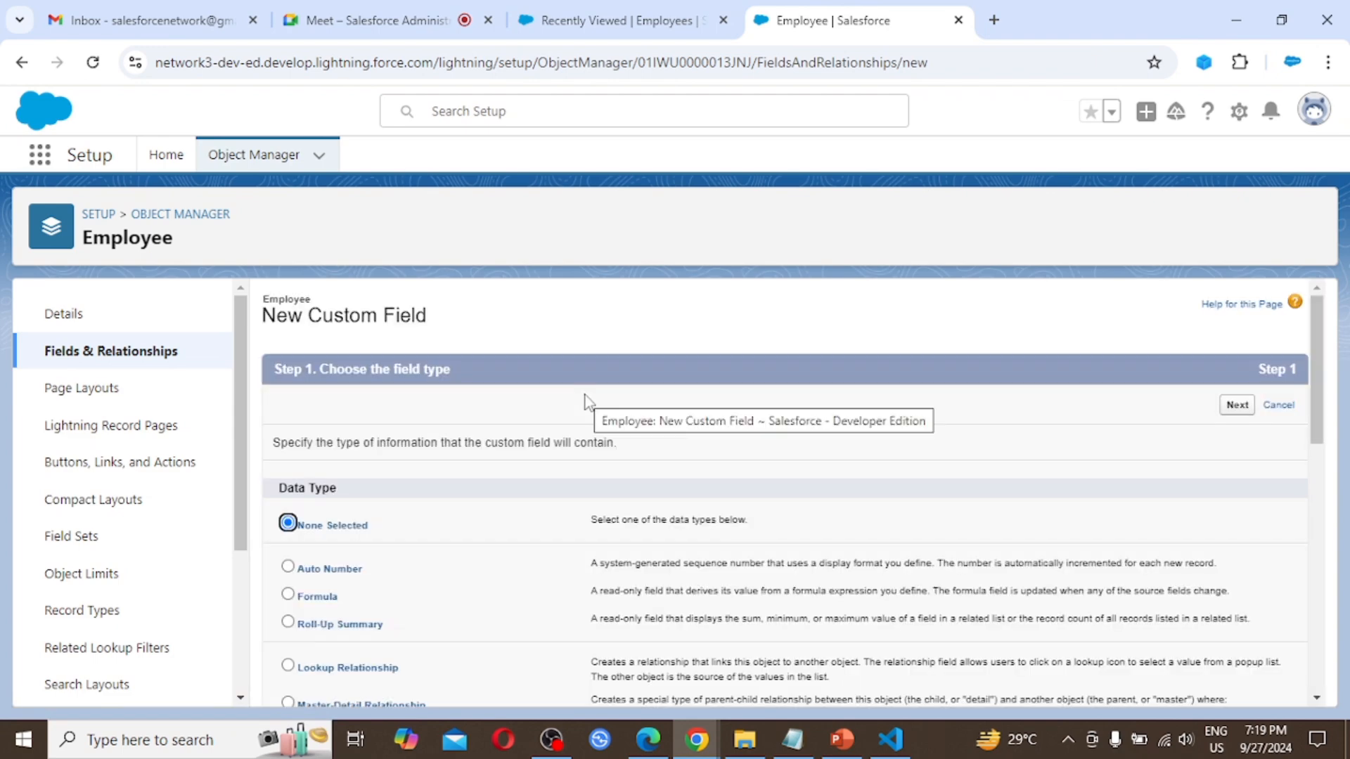
Choose Formula as the new field's data type and advance to the output type step.
{"action": "scroll", "coordinate": [657, 558], "scroll_direction": "down", "scroll_amount": 3}
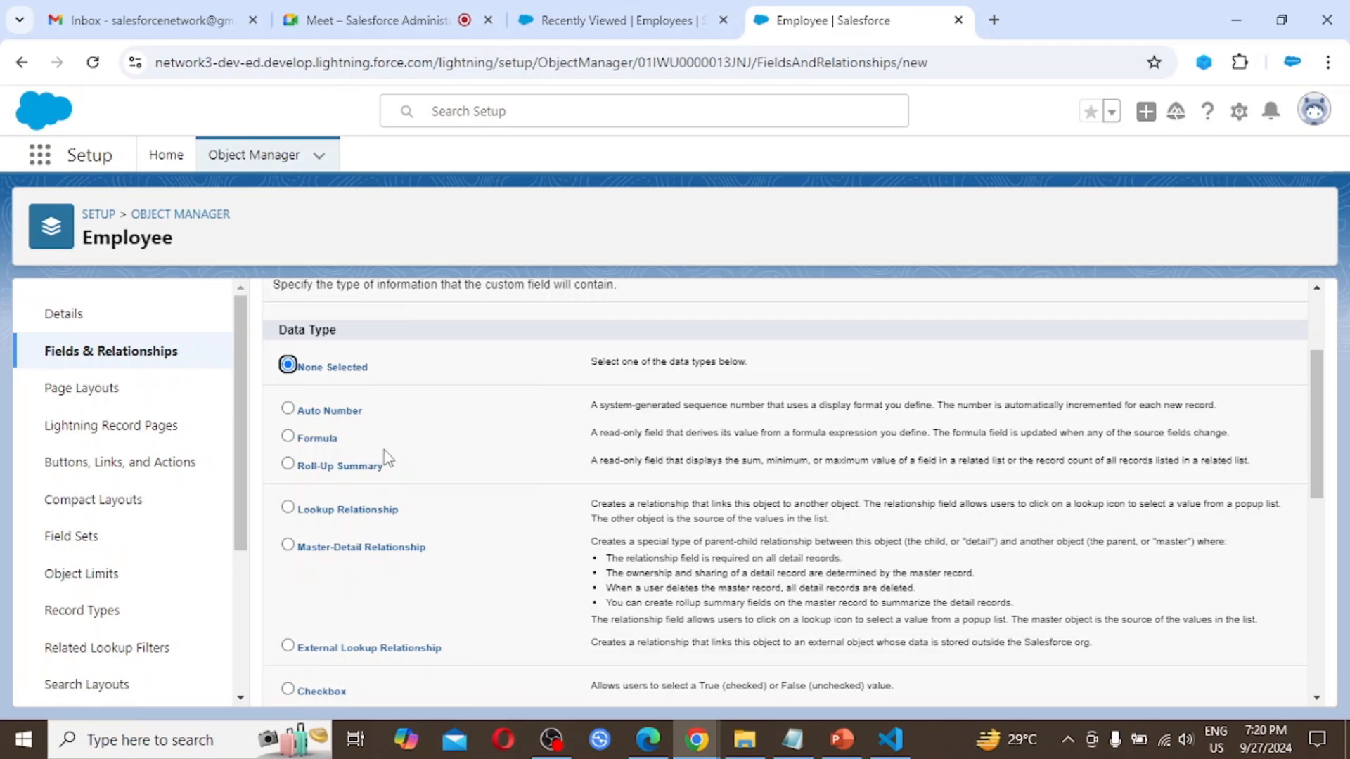
{"action": "left_click", "coordinate": [288, 437]}
{"action": "scroll", "coordinate": [644, 475], "scroll_direction": "down", "scroll_amount": 8}
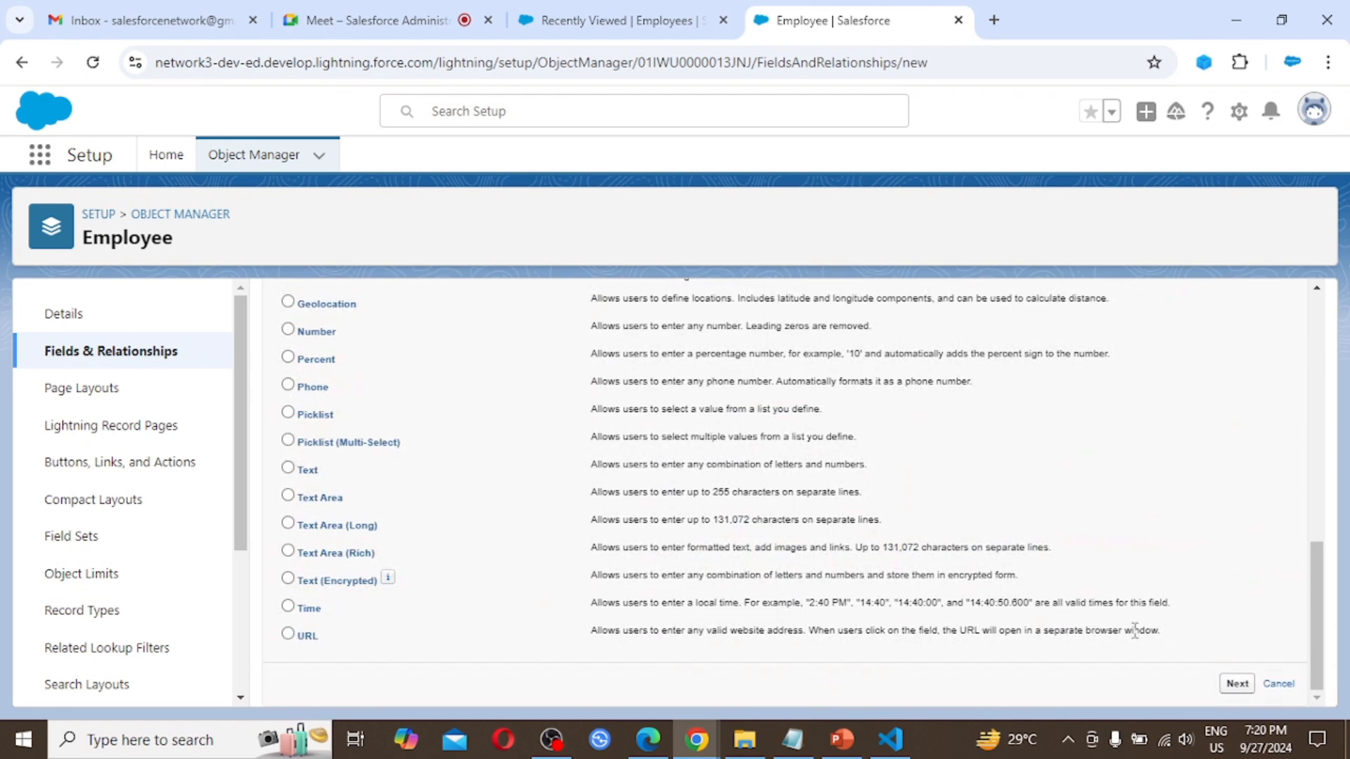
{"action": "left_click", "coordinate": [1238, 689]}
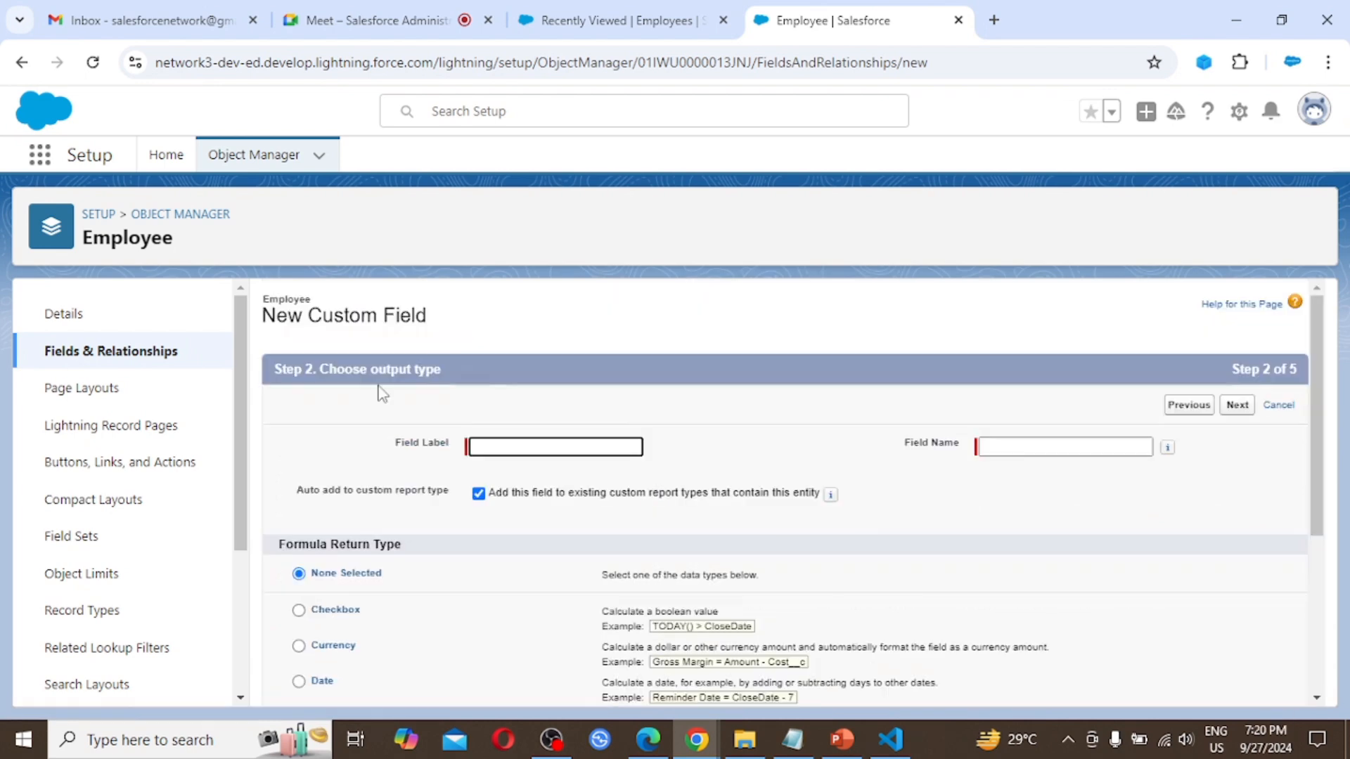
Label the formula field 'Age' with a Number return type and advance to formula entry.
{"action": "left_click", "coordinate": [509, 449]}
{"action": "type", "text": "A"}
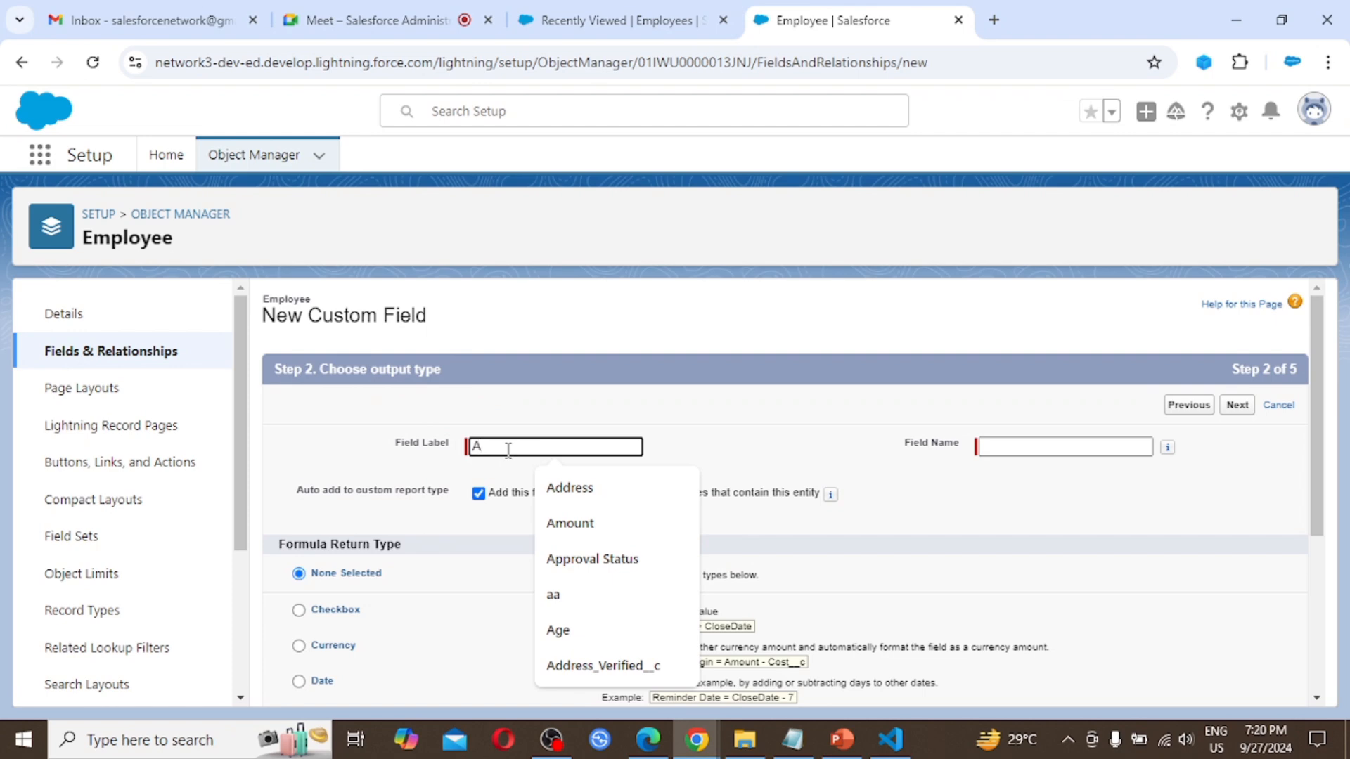
{"action": "type", "text": "ge"}
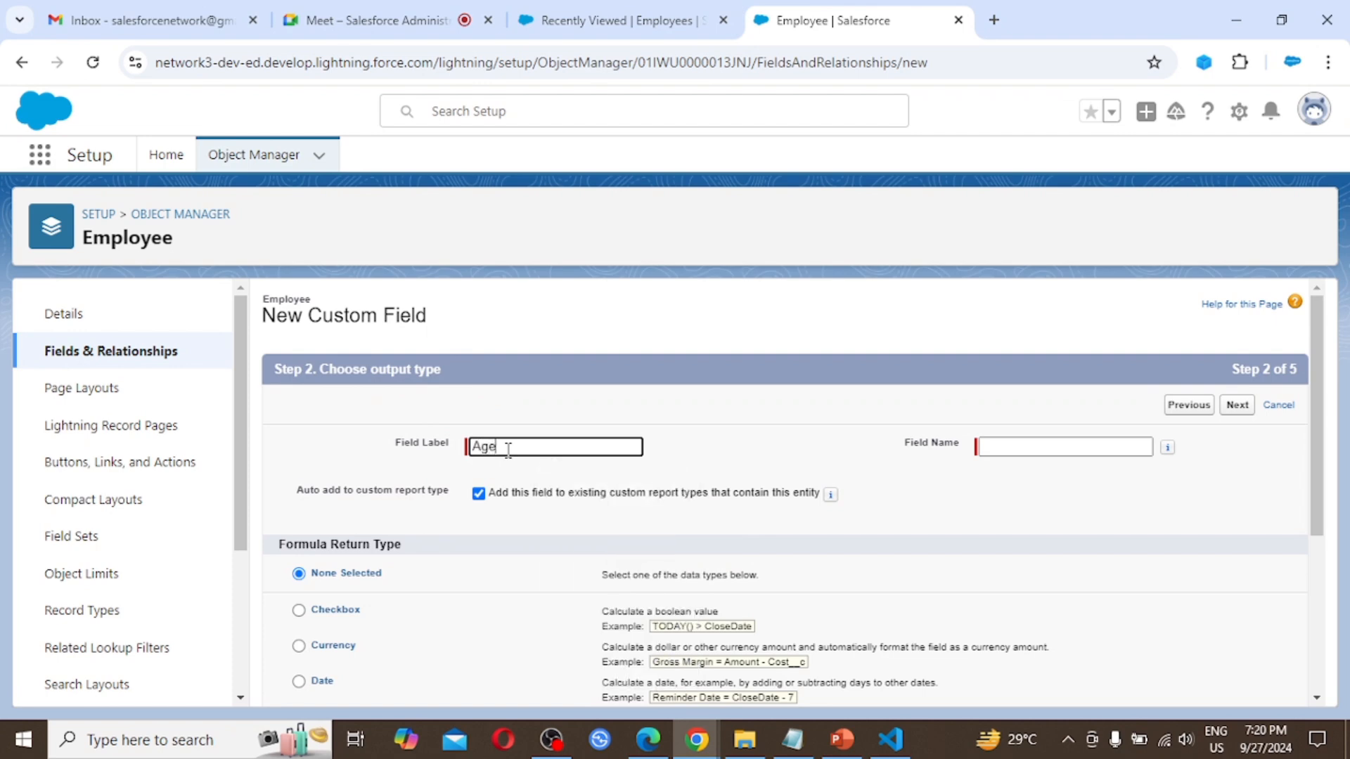
{"action": "key", "text": "Tab"}
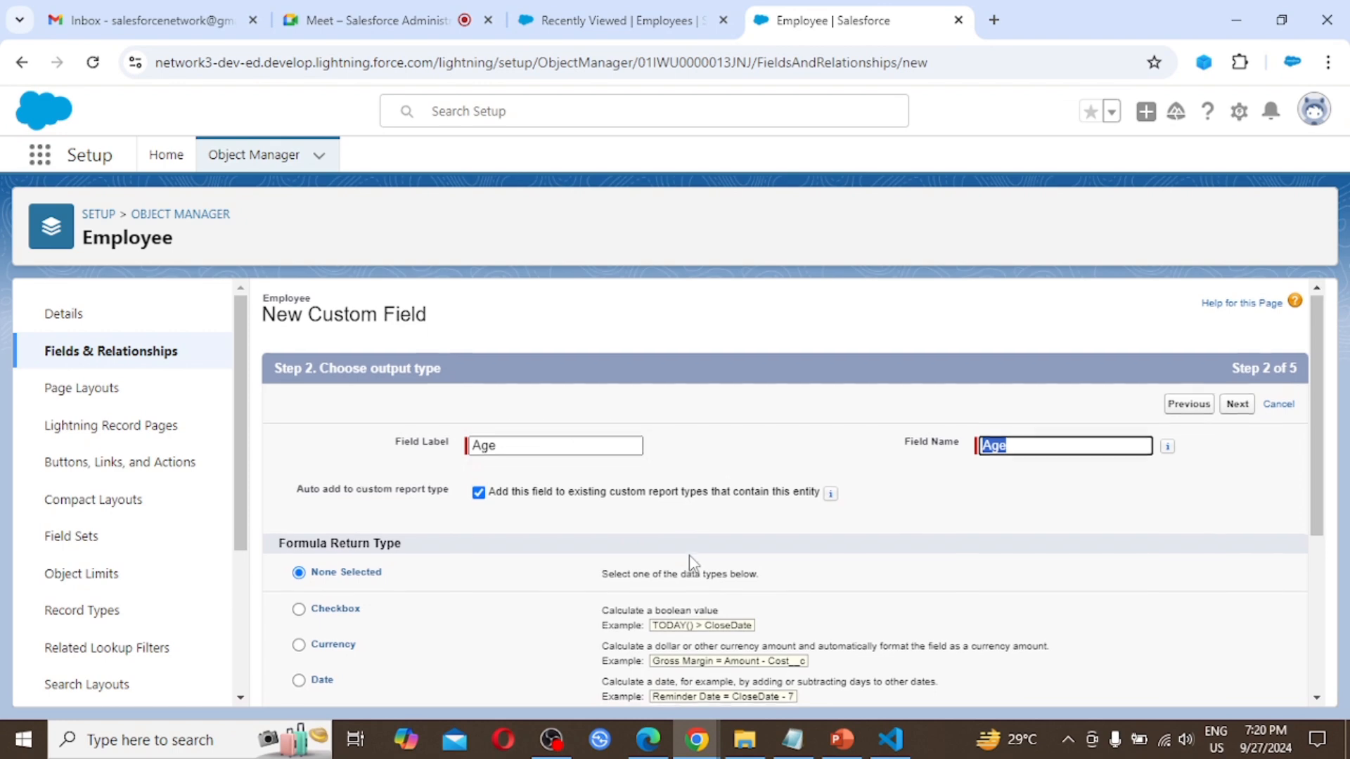
{"action": "scroll", "coordinate": [691, 562], "scroll_direction": "down", "scroll_amount": 3}
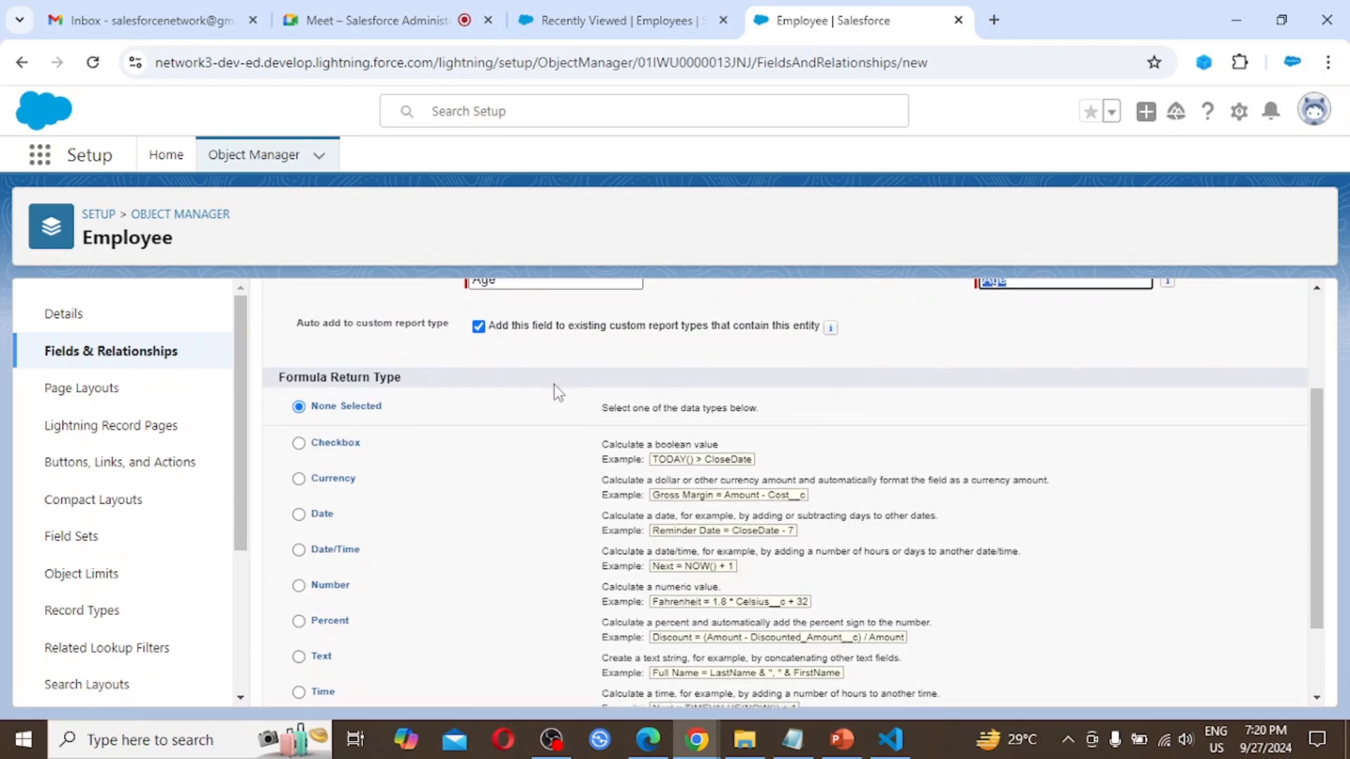
{"action": "scroll", "coordinate": [553, 385], "scroll_direction": "up", "scroll_amount": 1}
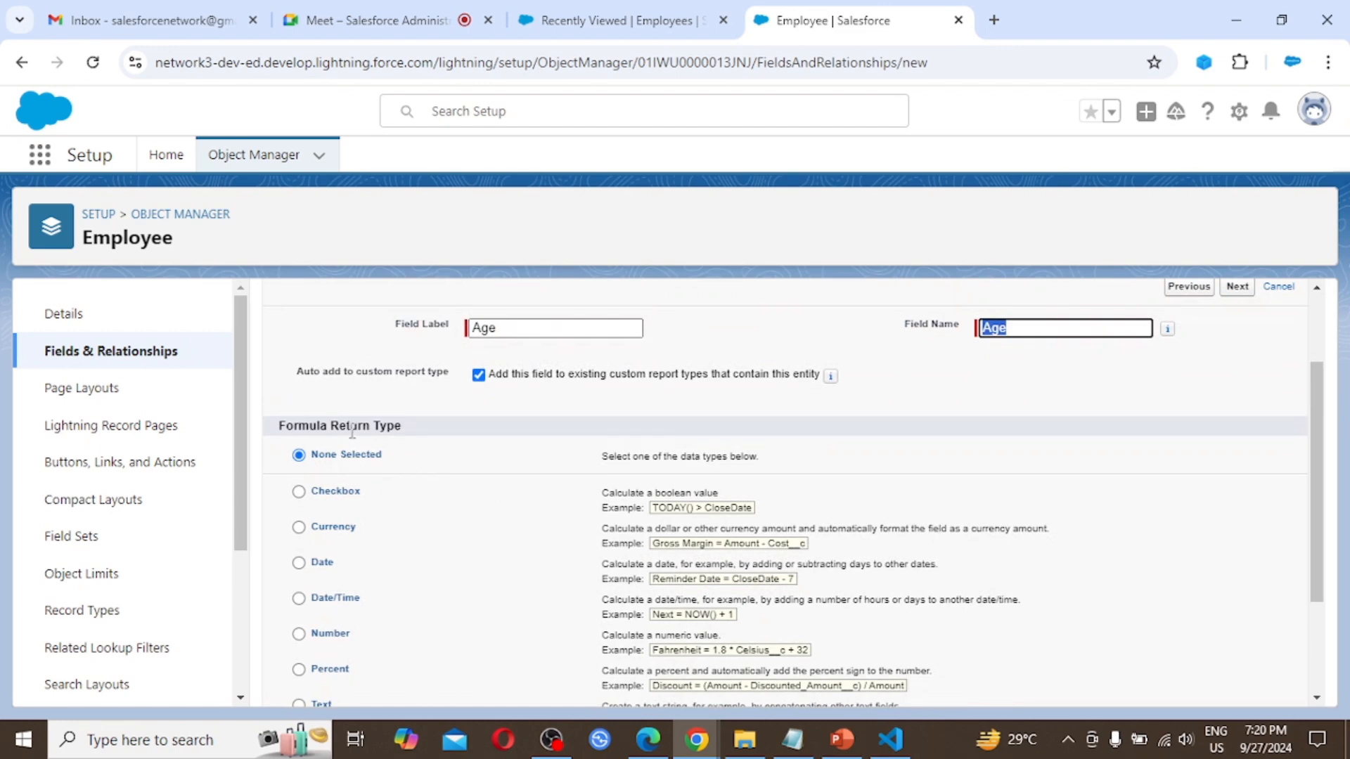
{"action": "scroll", "coordinate": [480, 462], "scroll_direction": "down", "scroll_amount": 2}
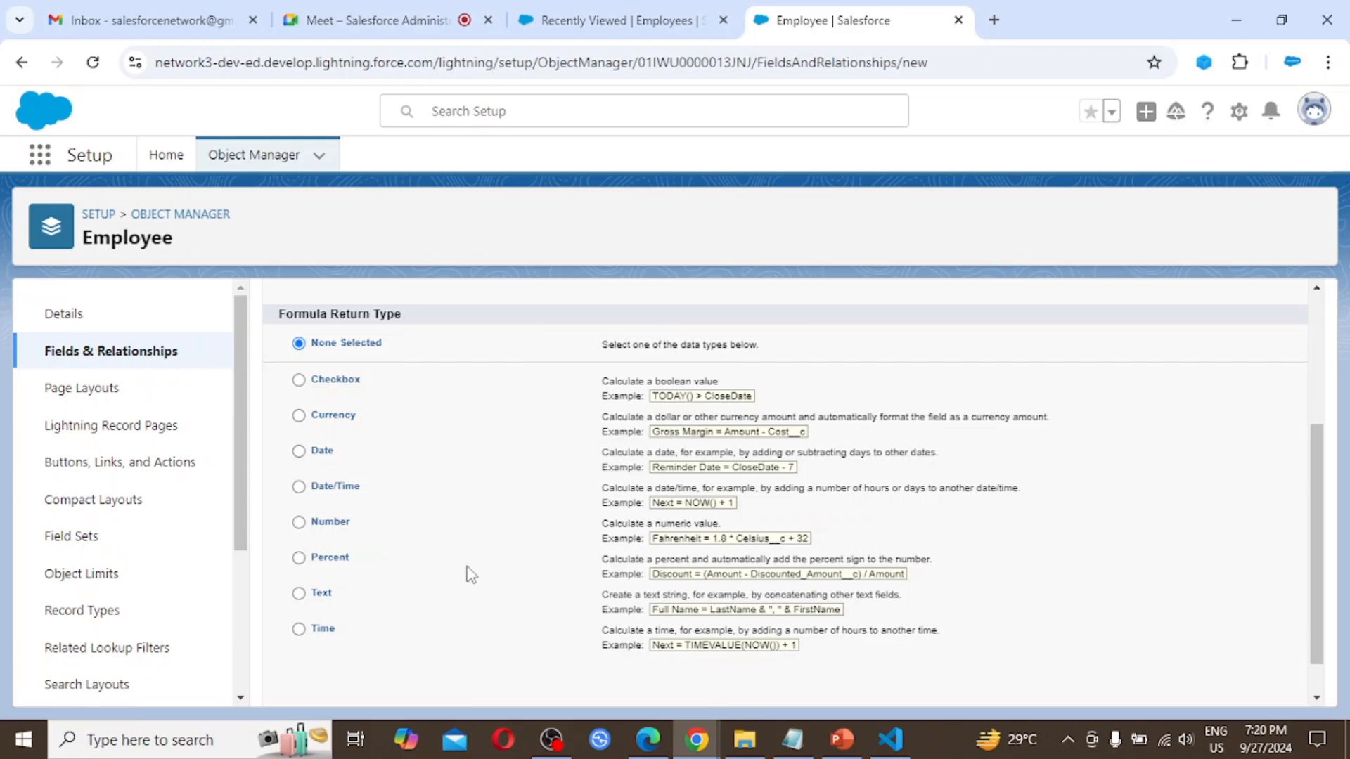
{"action": "scroll", "coordinate": [562, 422], "scroll_direction": "up", "scroll_amount": 2}
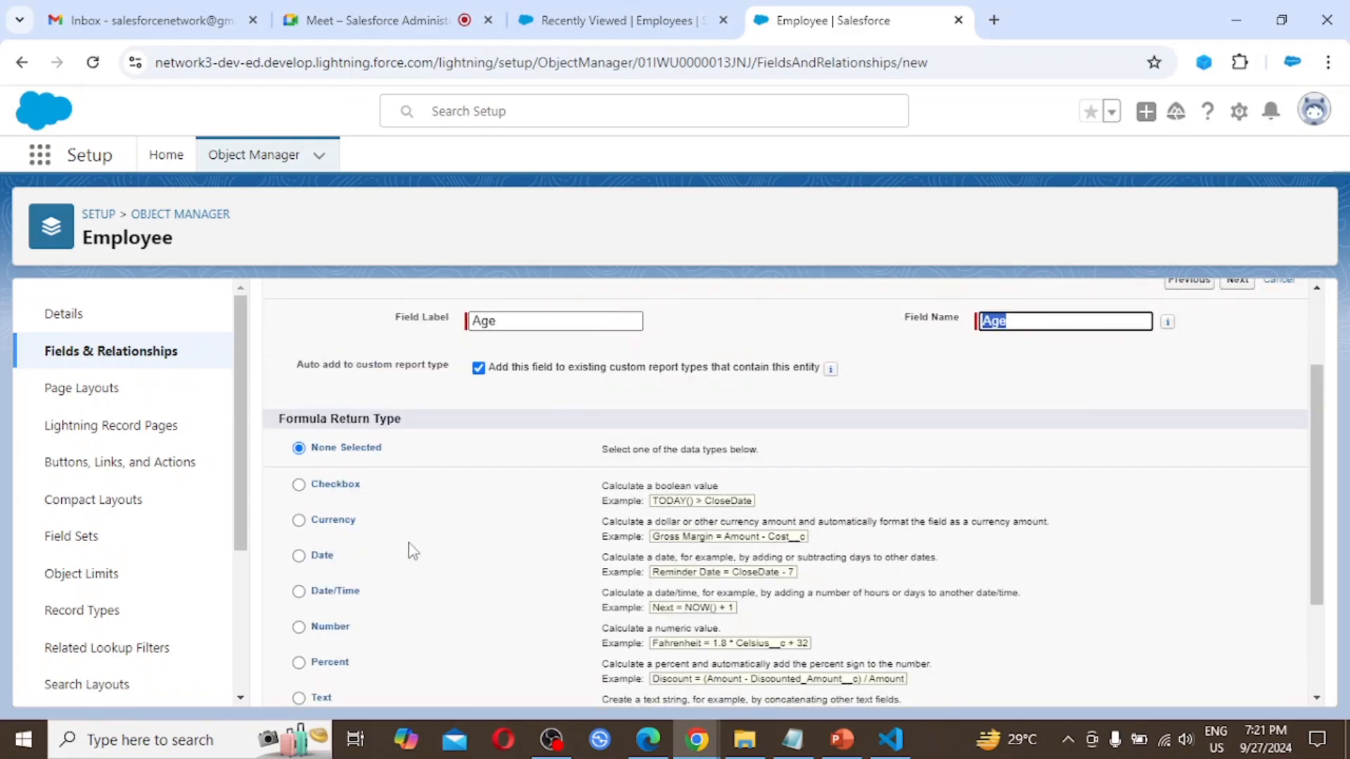
{"action": "scroll", "coordinate": [411, 550], "scroll_direction": "down", "scroll_amount": 1}
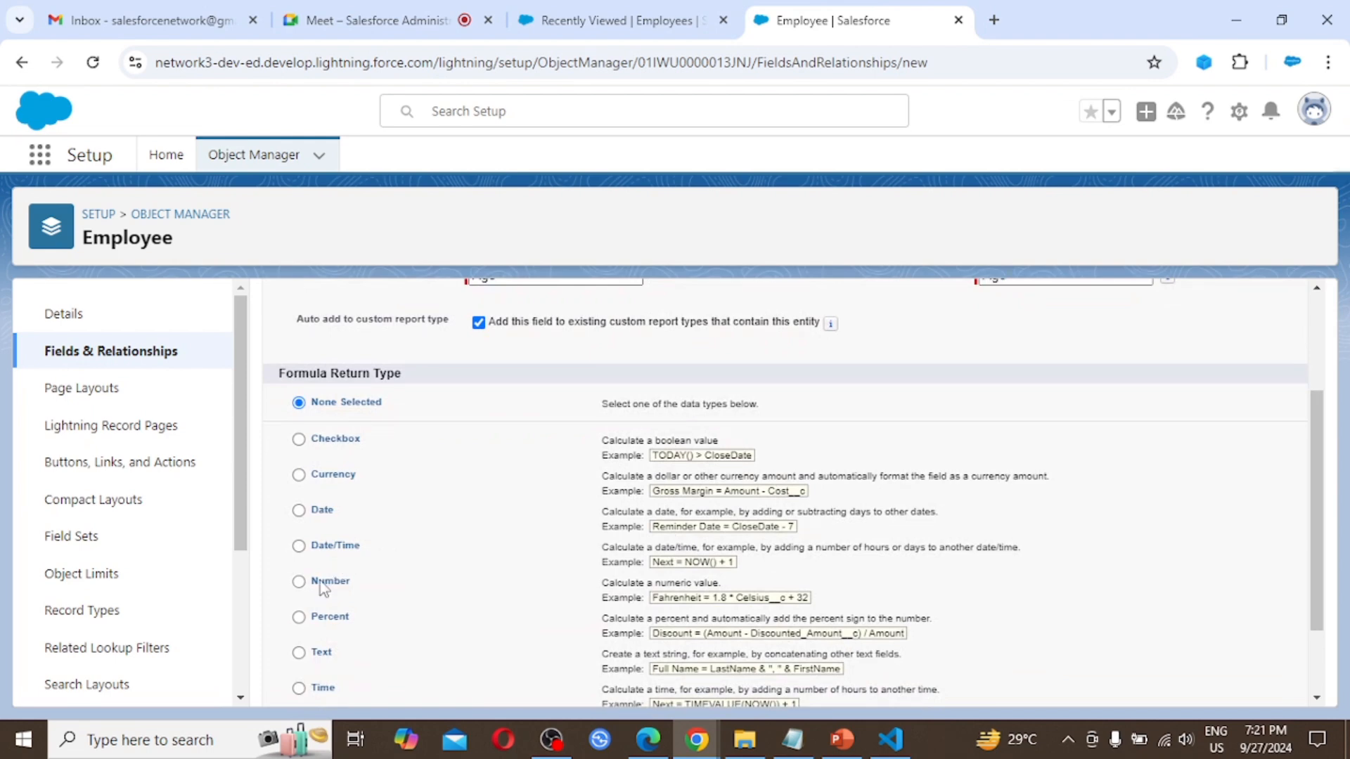
{"action": "left_click", "coordinate": [319, 581]}
{"action": "scroll", "coordinate": [1102, 568], "scroll_direction": "down", "scroll_amount": 2}
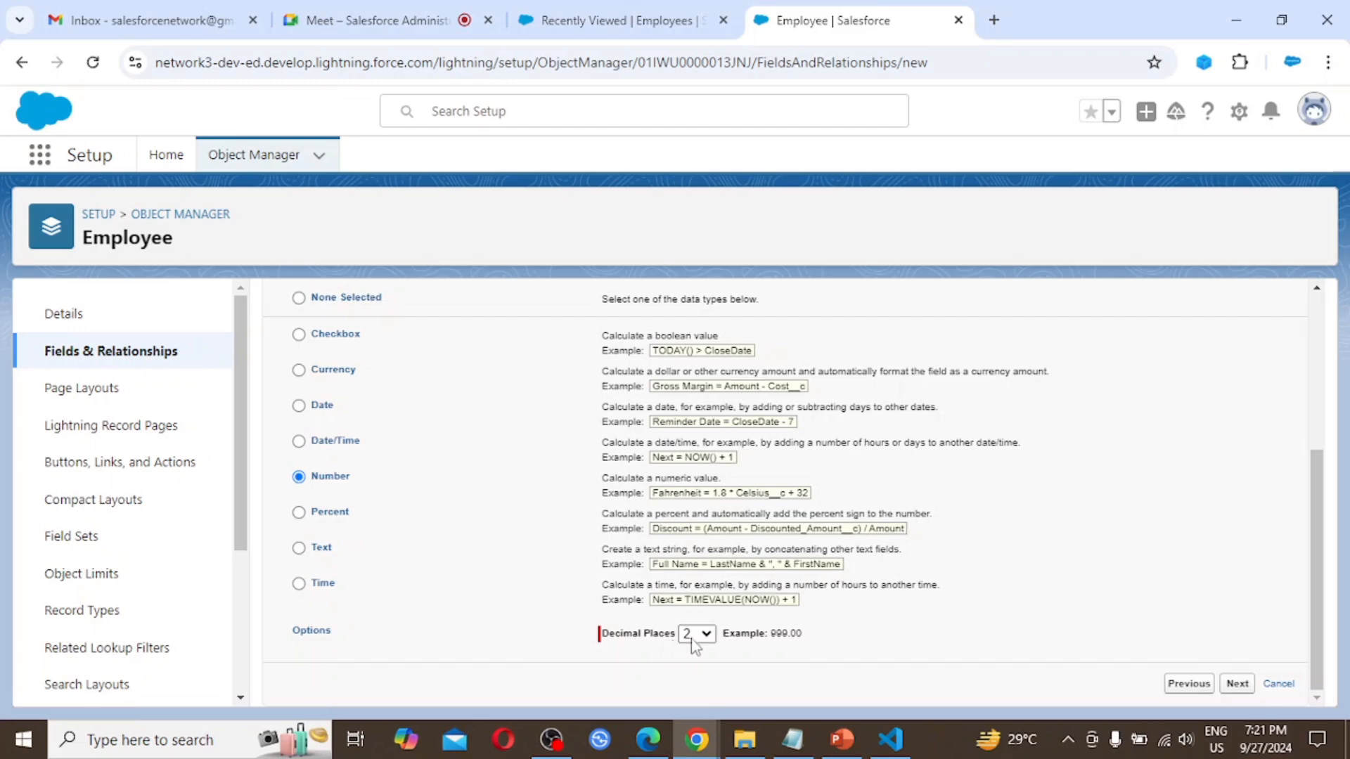
{"action": "left_click", "coordinate": [1237, 686]}
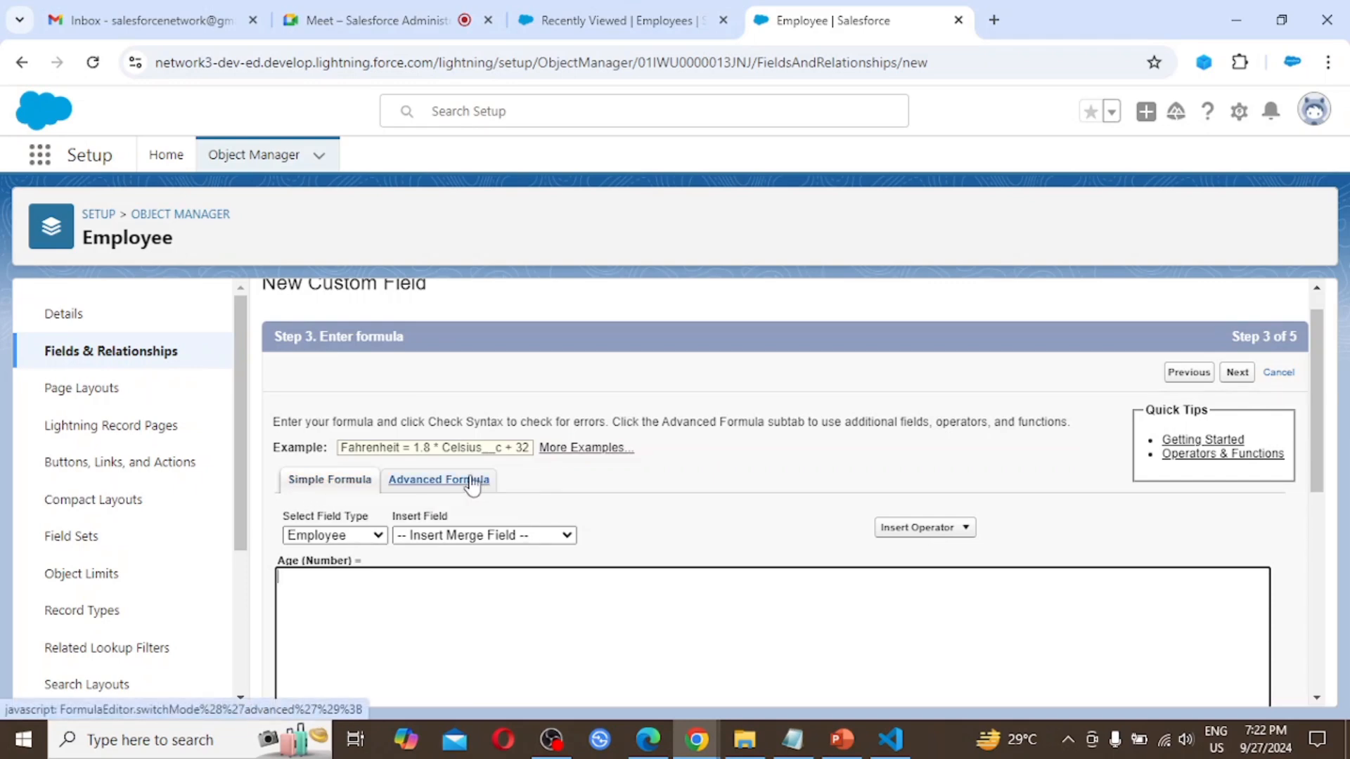
{"action": "left_click", "coordinate": [442, 481]}
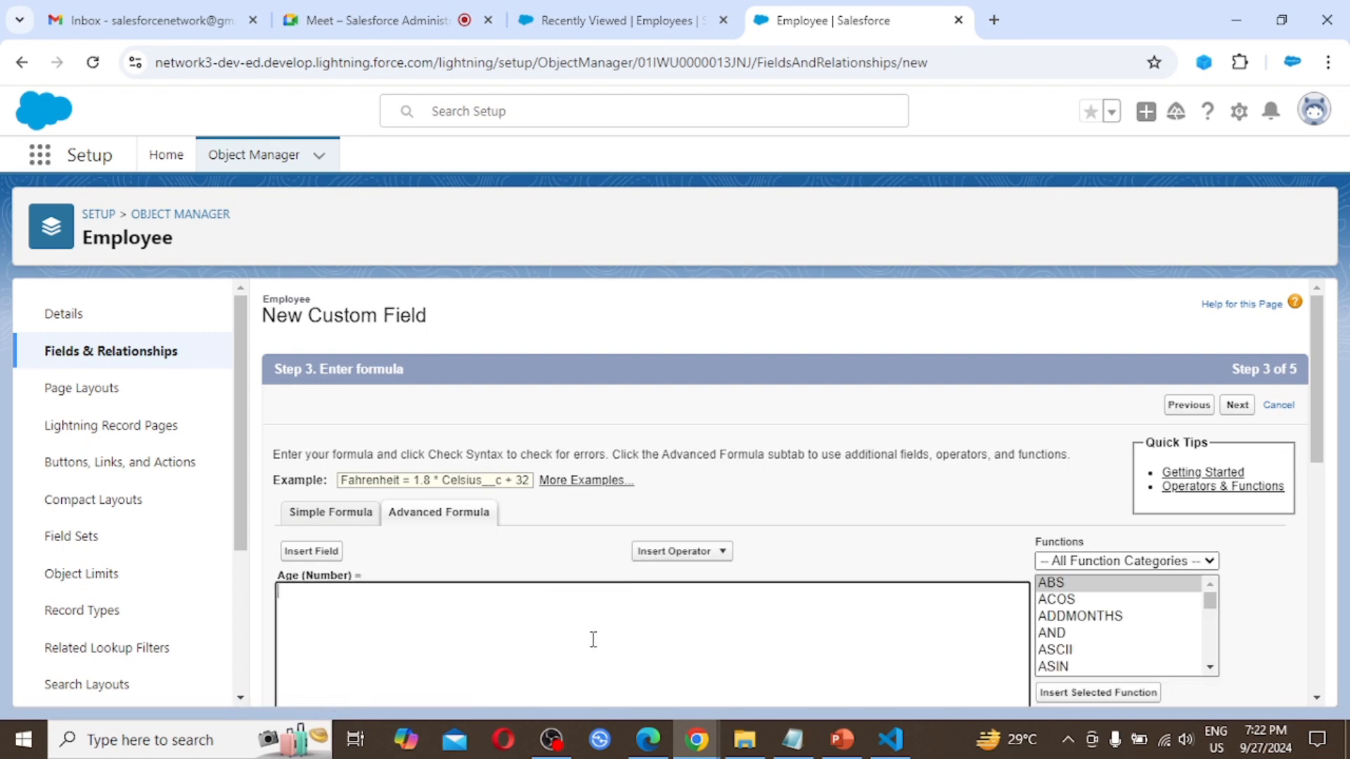
{"action": "scroll", "coordinate": [593, 639], "scroll_direction": "down", "scroll_amount": 3}
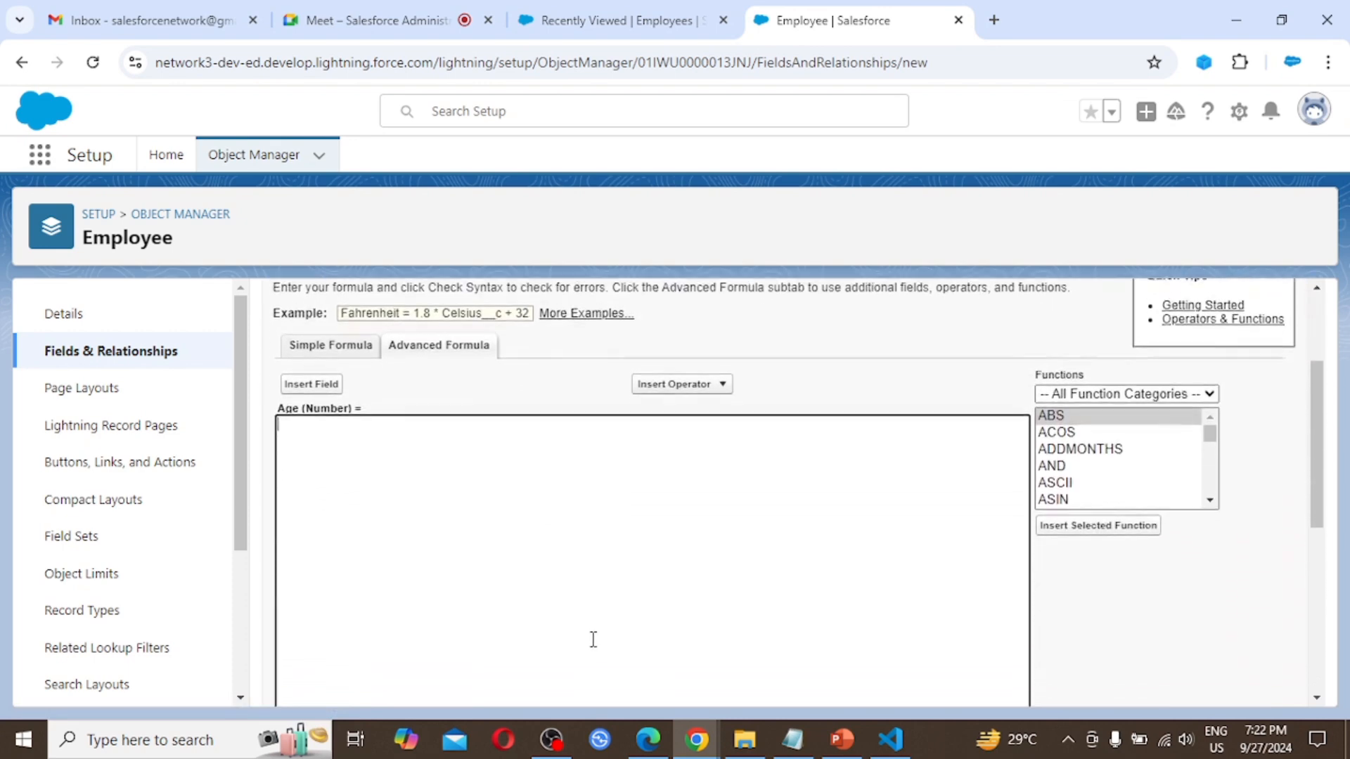
{"action": "scroll", "coordinate": [593, 639], "scroll_direction": "up", "scroll_amount": 1}
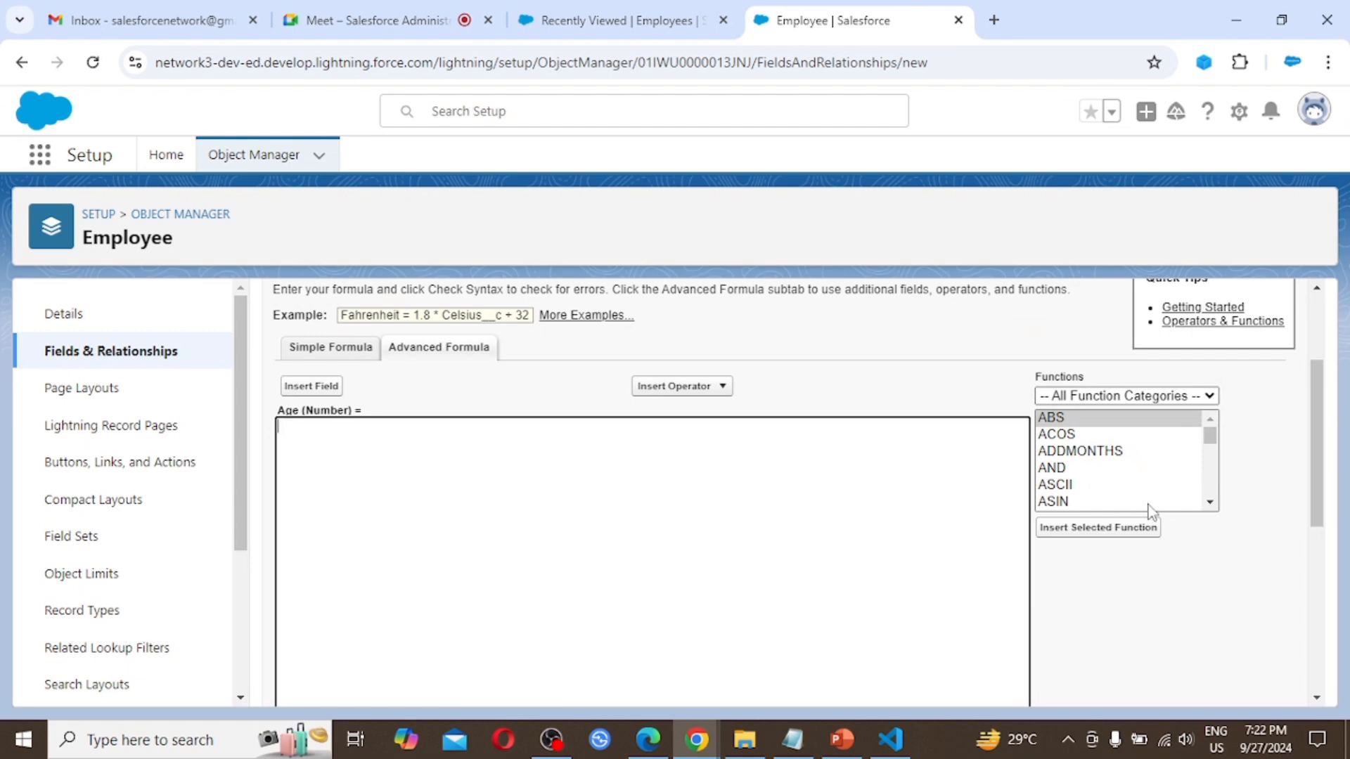
{"action": "scroll", "coordinate": [1140, 484], "scroll_direction": "down", "scroll_amount": 3}
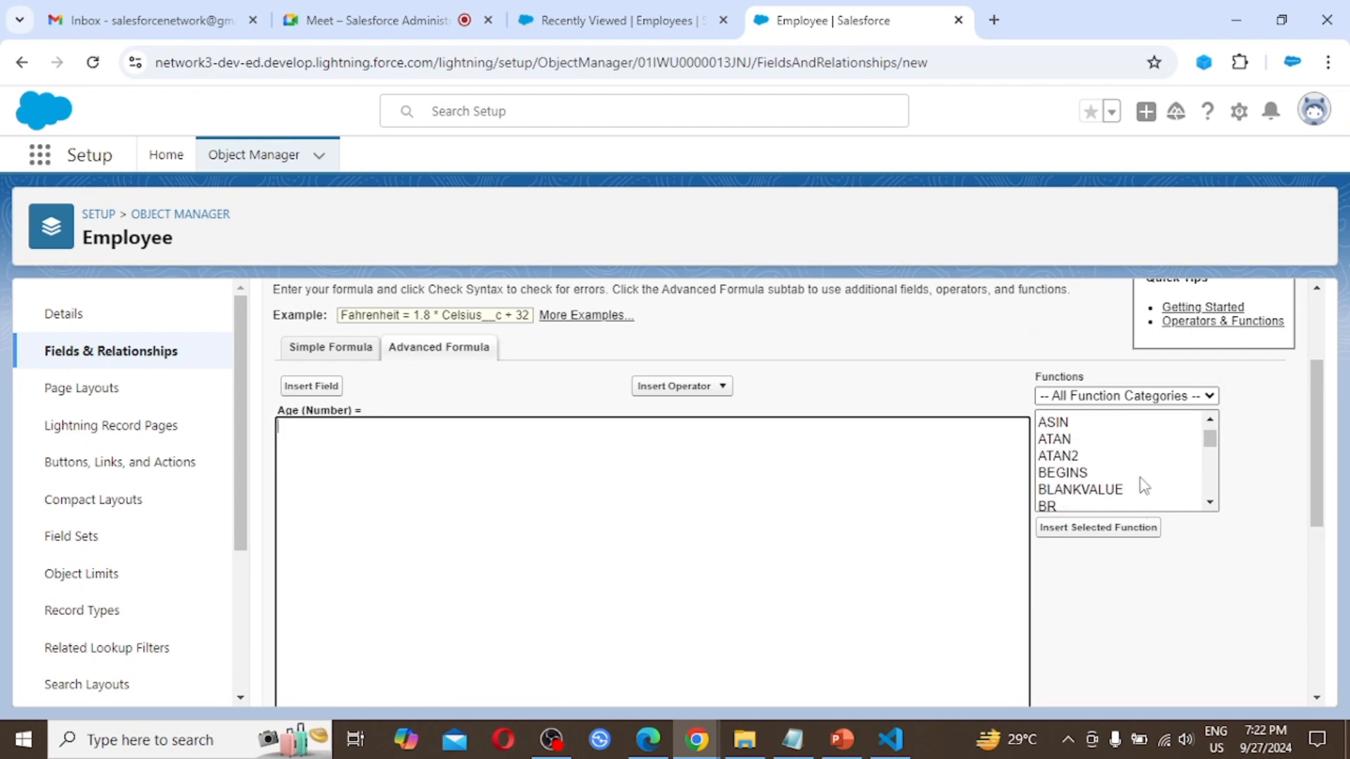
{"action": "scroll", "coordinate": [1144, 485], "scroll_direction": "down", "scroll_amount": 4}
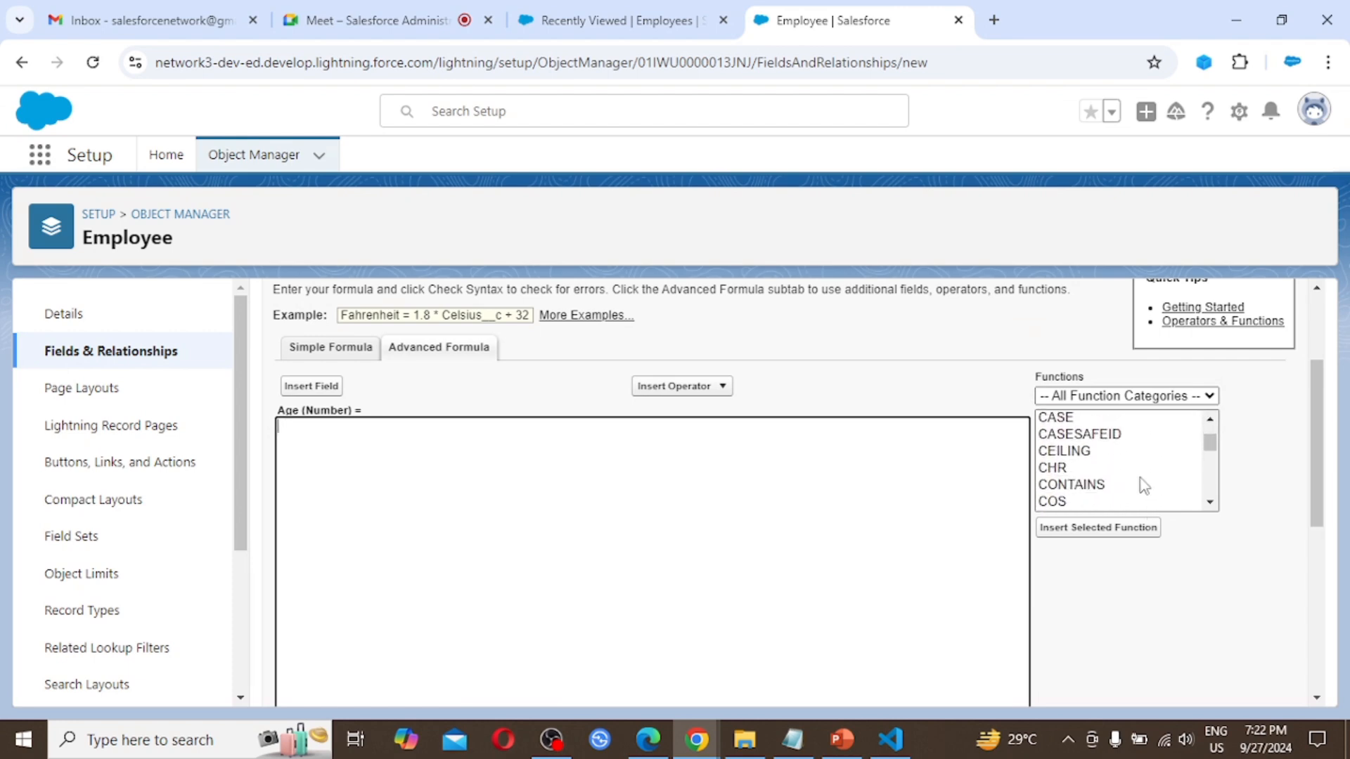
{"action": "scroll", "coordinate": [1144, 485], "scroll_direction": "down", "scroll_amount": 2}
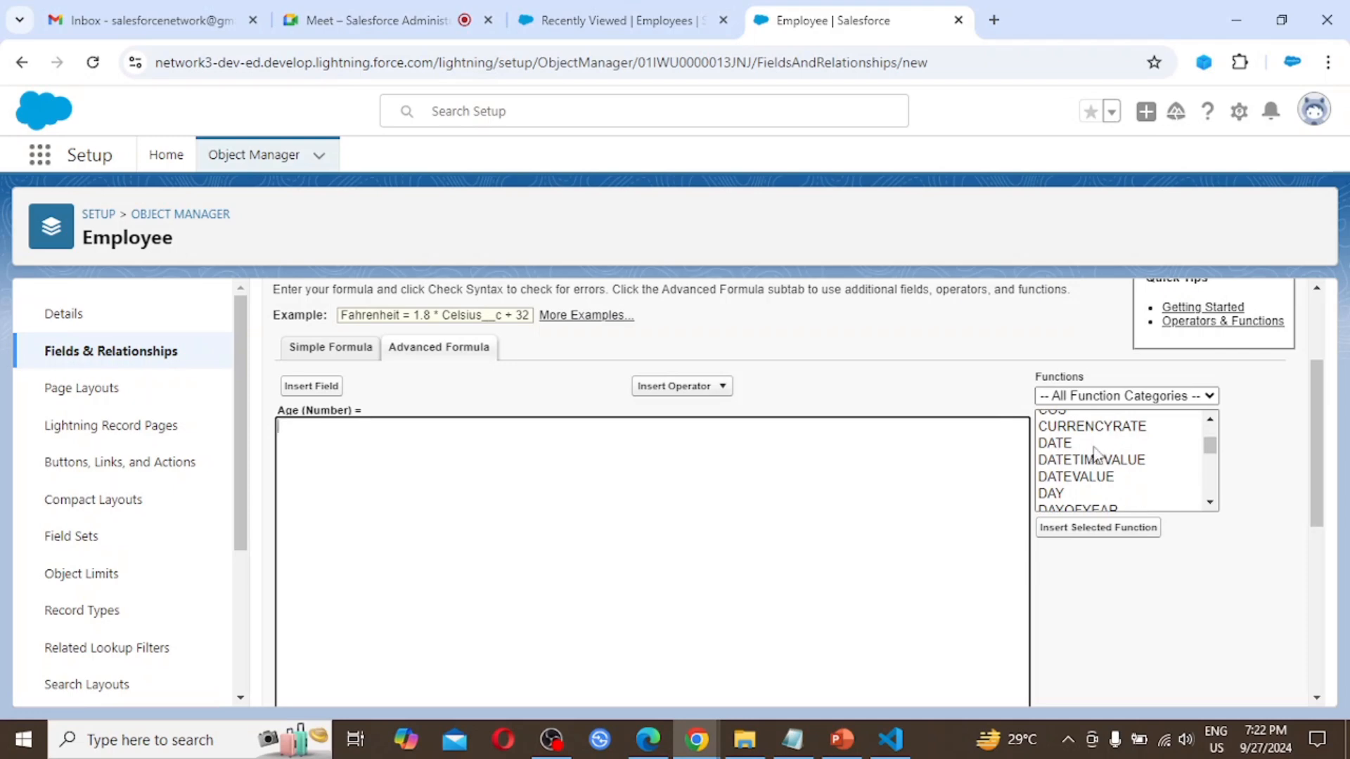
{"action": "scroll", "coordinate": [1116, 491], "scroll_direction": "down", "scroll_amount": 2}
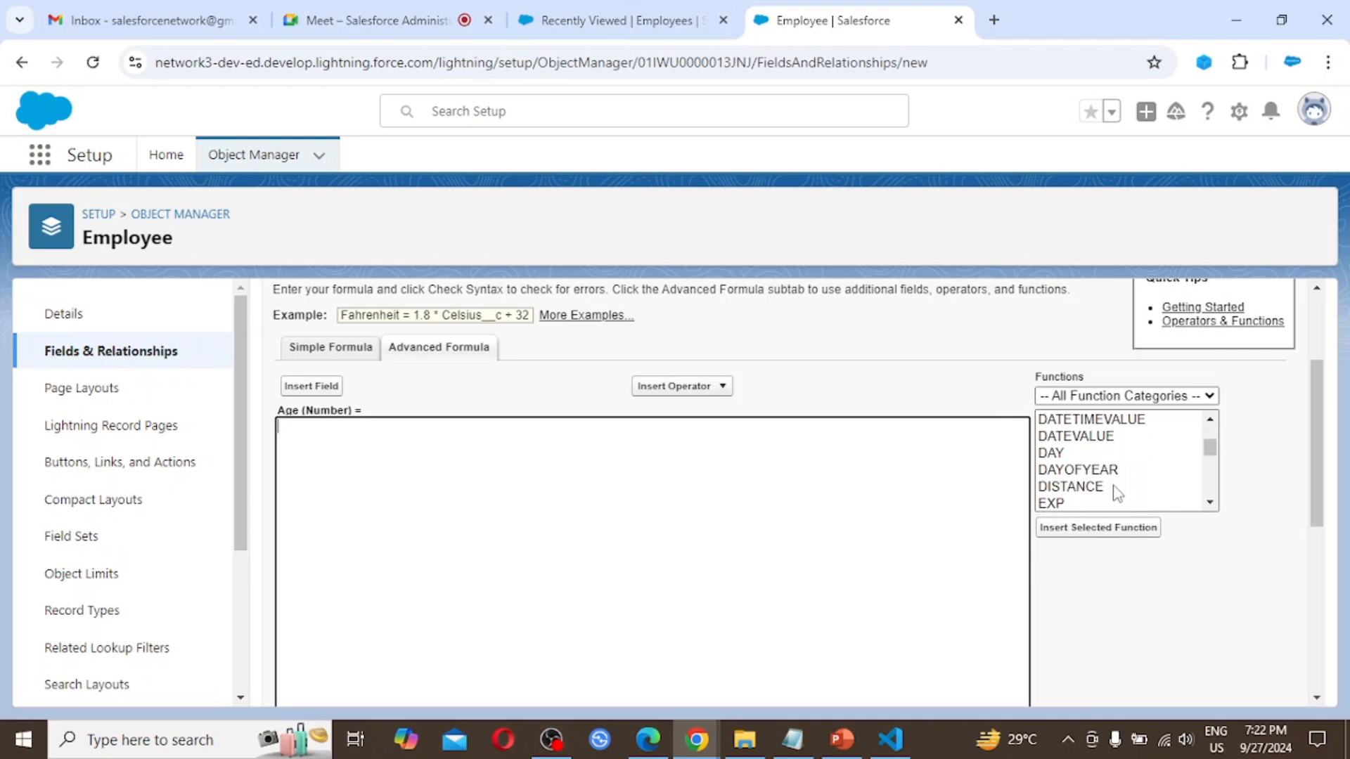
{"action": "scroll", "coordinate": [1116, 491], "scroll_direction": "down", "scroll_amount": 3}
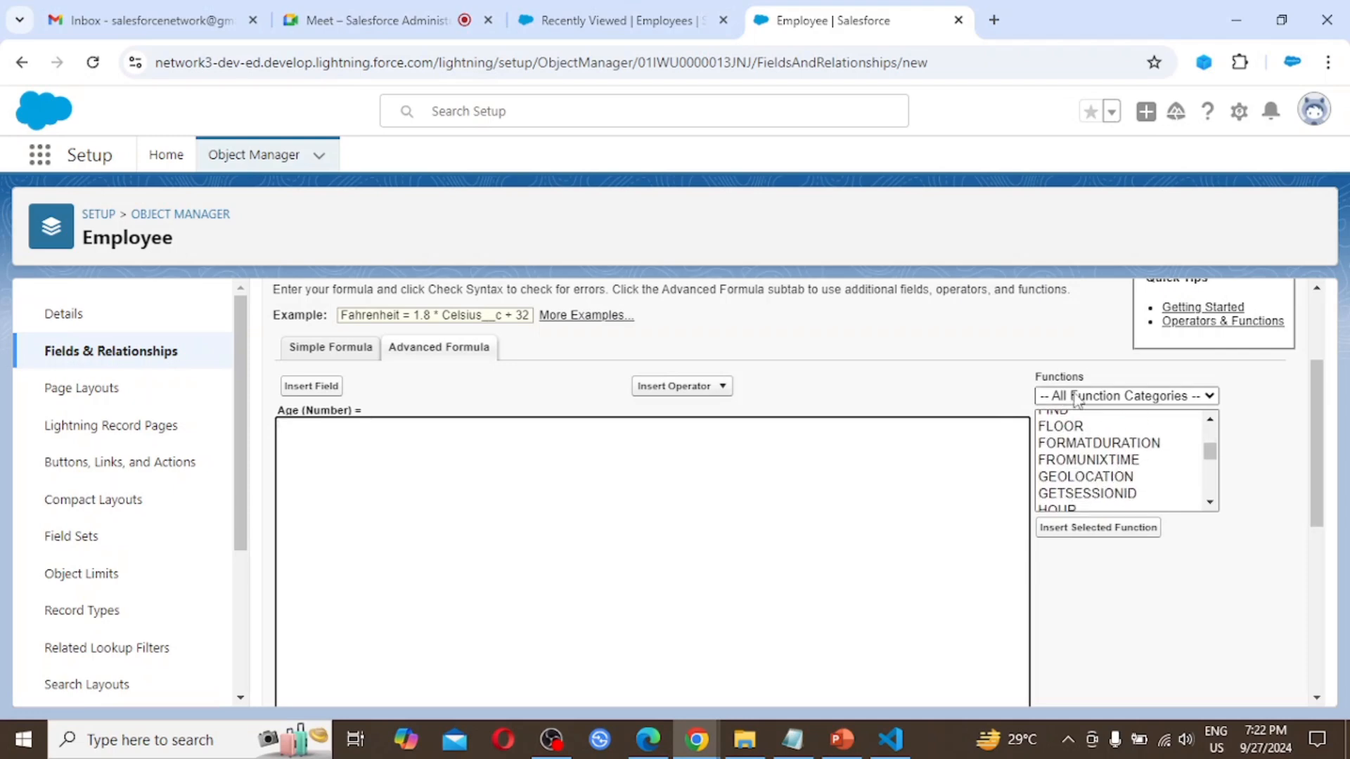
{"action": "scroll", "coordinate": [1086, 439], "scroll_direction": "up", "scroll_amount": 2}
{"action": "scroll", "coordinate": [1086, 440], "scroll_direction": "down", "scroll_amount": 3}
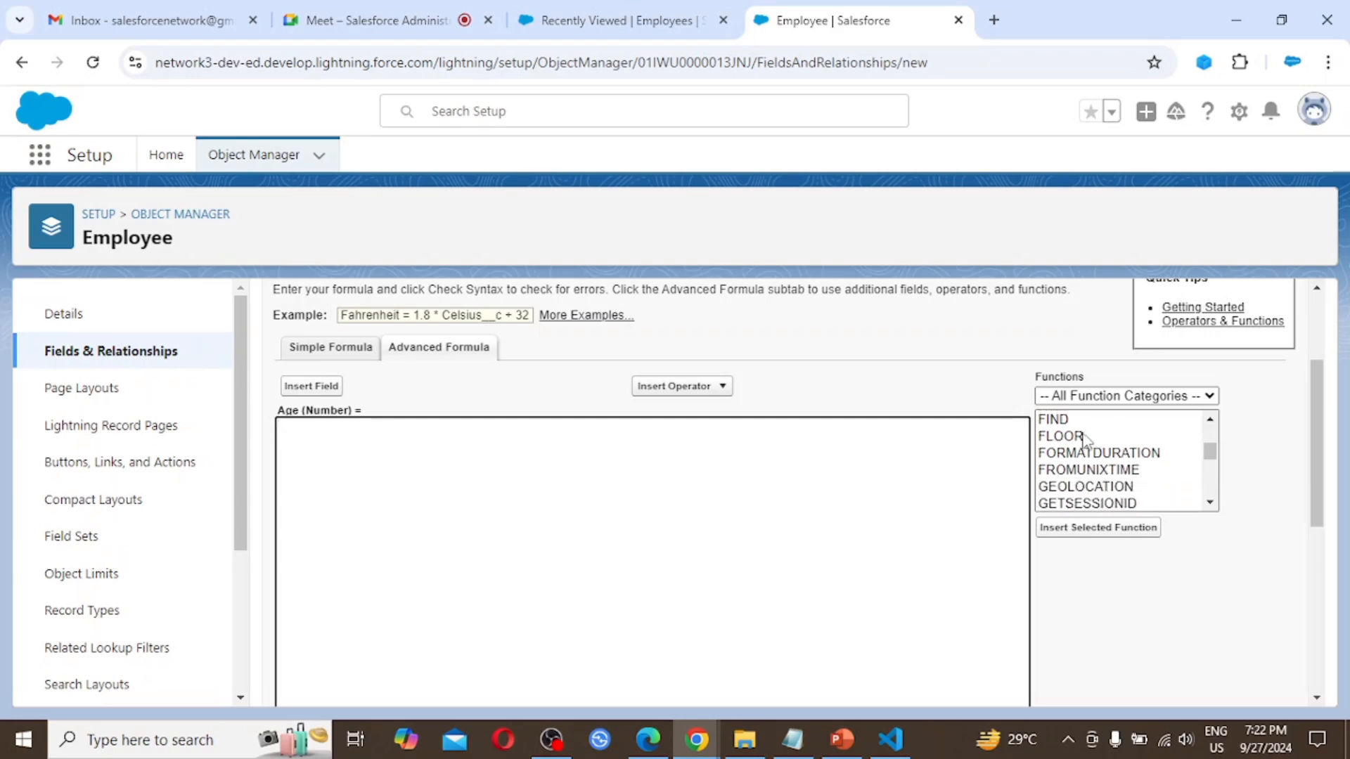
{"action": "scroll", "coordinate": [1086, 439], "scroll_direction": "down", "scroll_amount": 1}
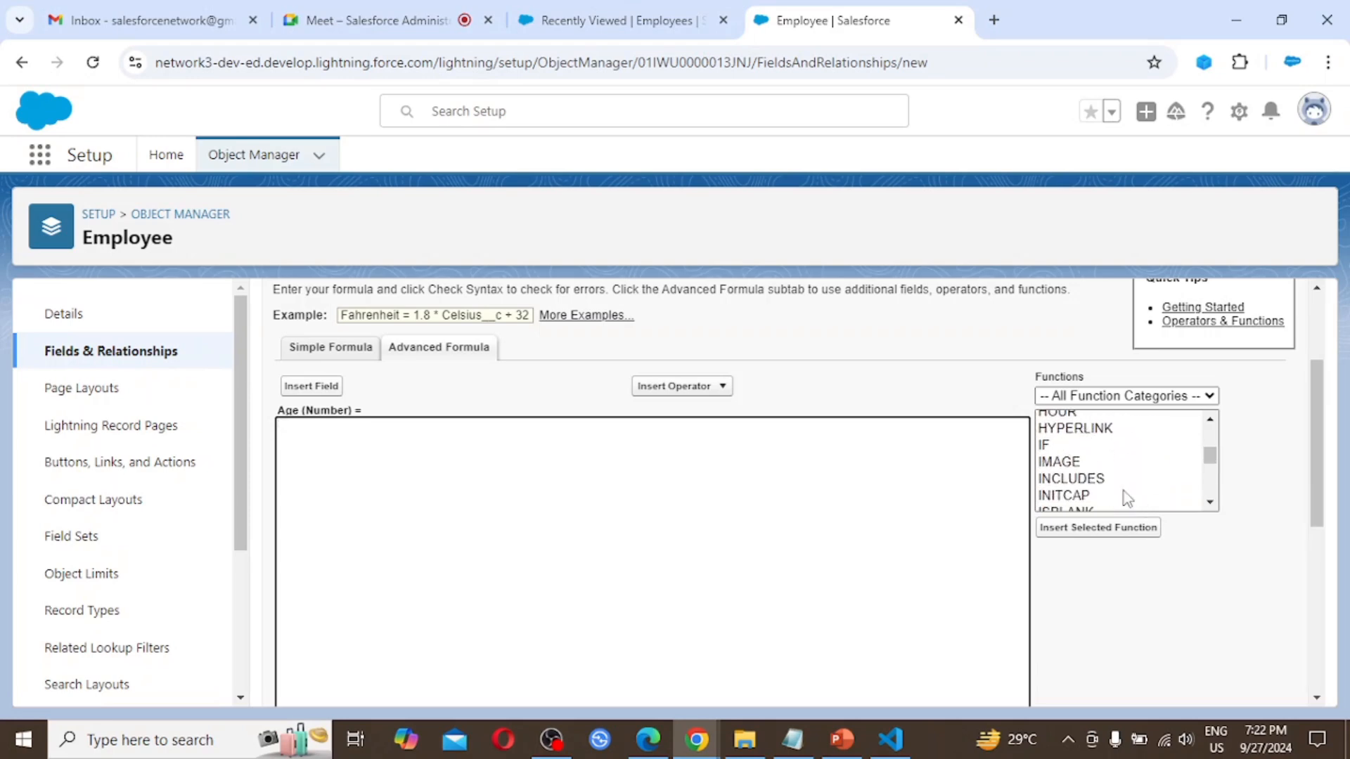
{"action": "scroll", "coordinate": [1123, 496], "scroll_direction": "down", "scroll_amount": 1}
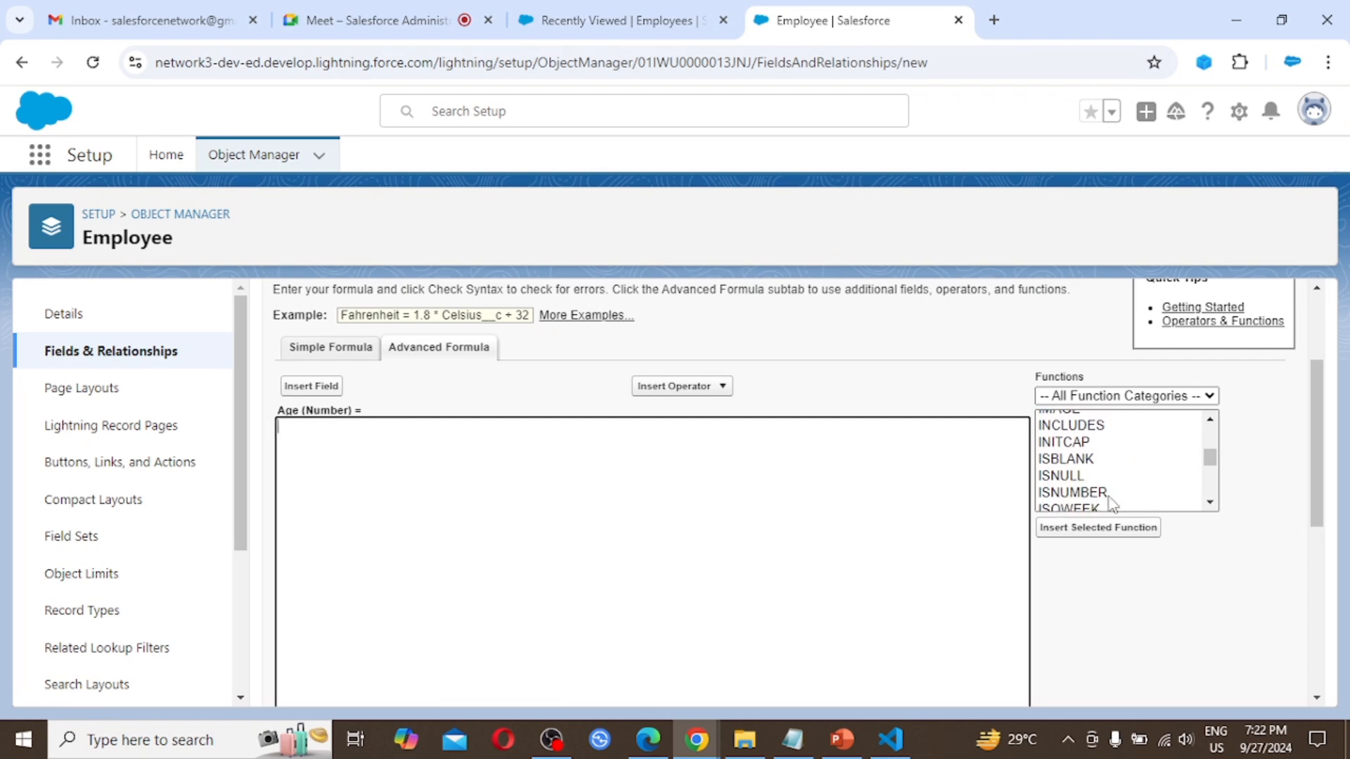
{"action": "scroll", "coordinate": [1104, 501], "scroll_direction": "down", "scroll_amount": 5}
{"action": "scroll", "coordinate": [1109, 501], "scroll_direction": "up", "scroll_amount": 3}
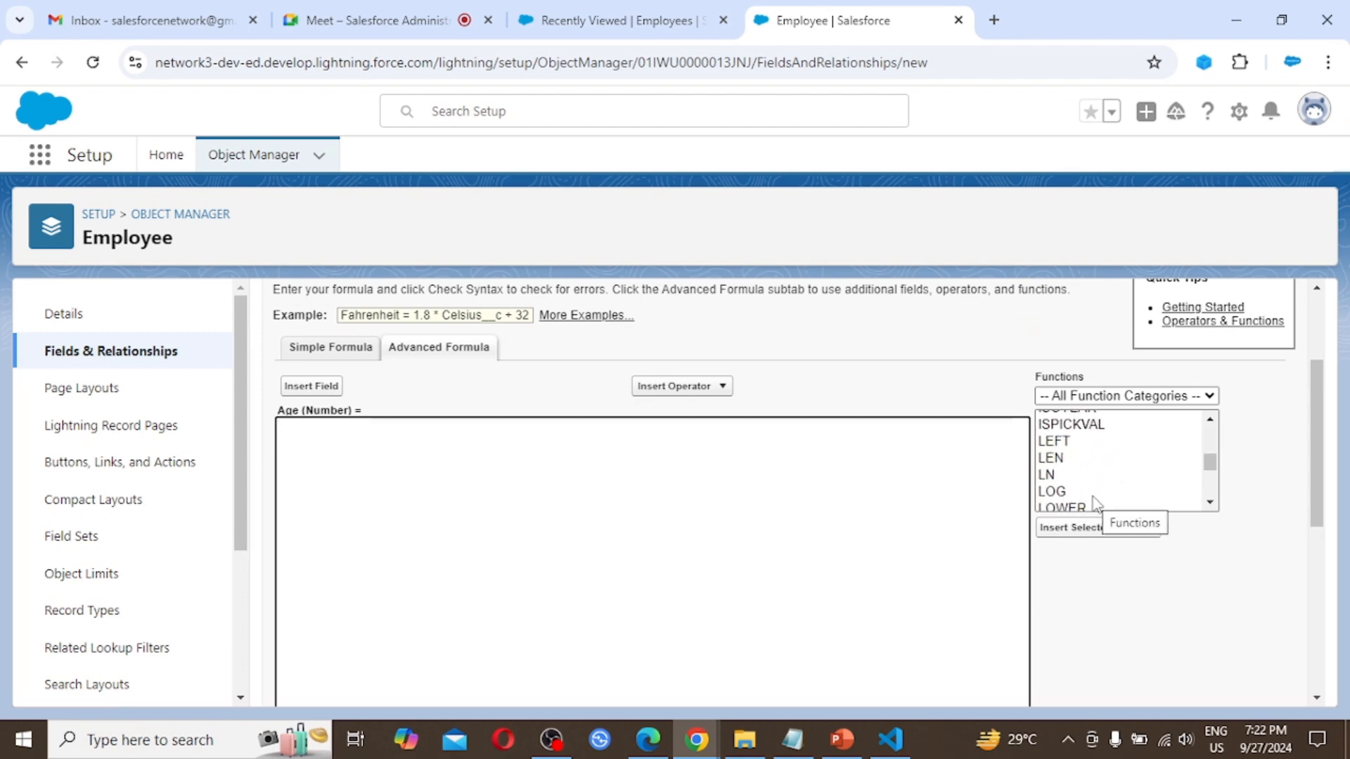
{"action": "scroll", "coordinate": [739, 556], "scroll_direction": "up", "scroll_amount": 1}
{"action": "scroll", "coordinate": [739, 556], "scroll_direction": "up", "scroll_amount": 1}
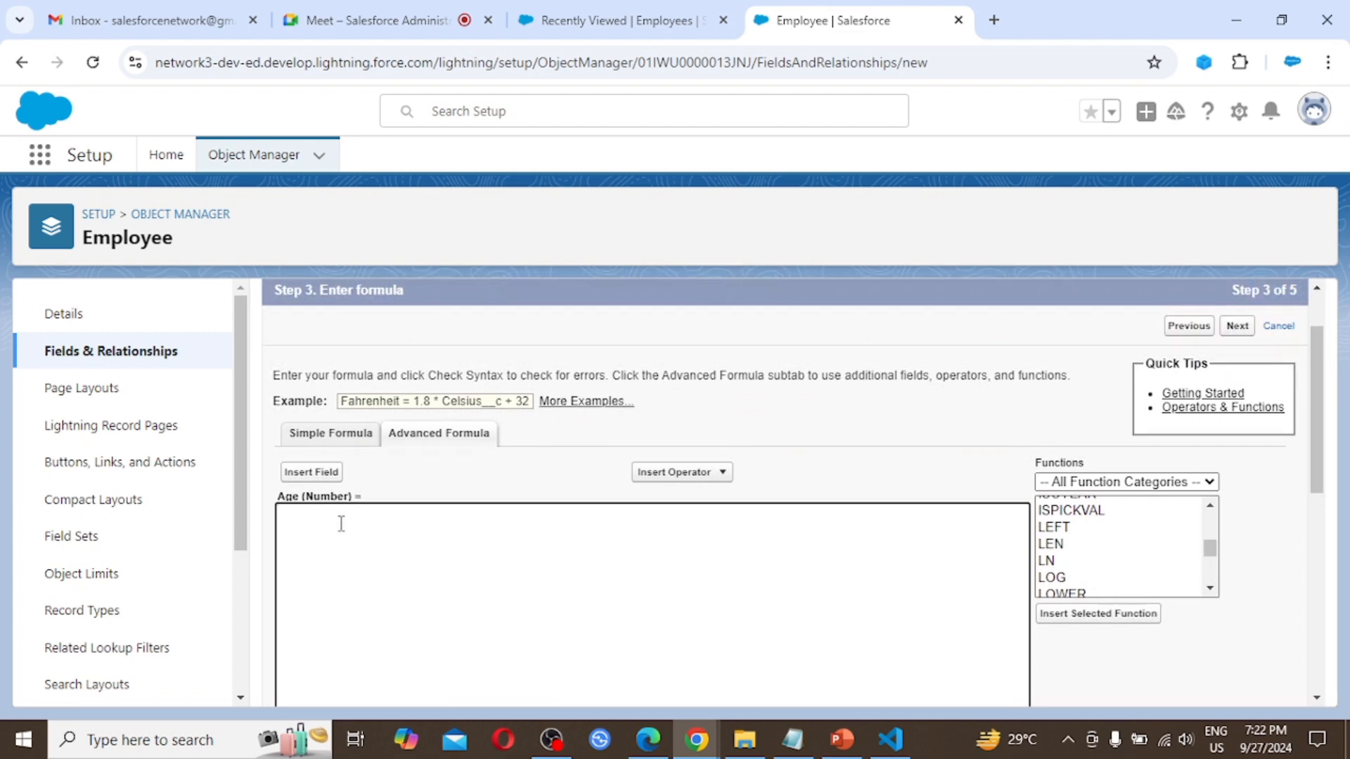
In the Simple Formula editor, paste 'TODAY() - Date_of_Birth__c ) / 365' as the formula.
{"action": "left_click", "coordinate": [324, 440]}
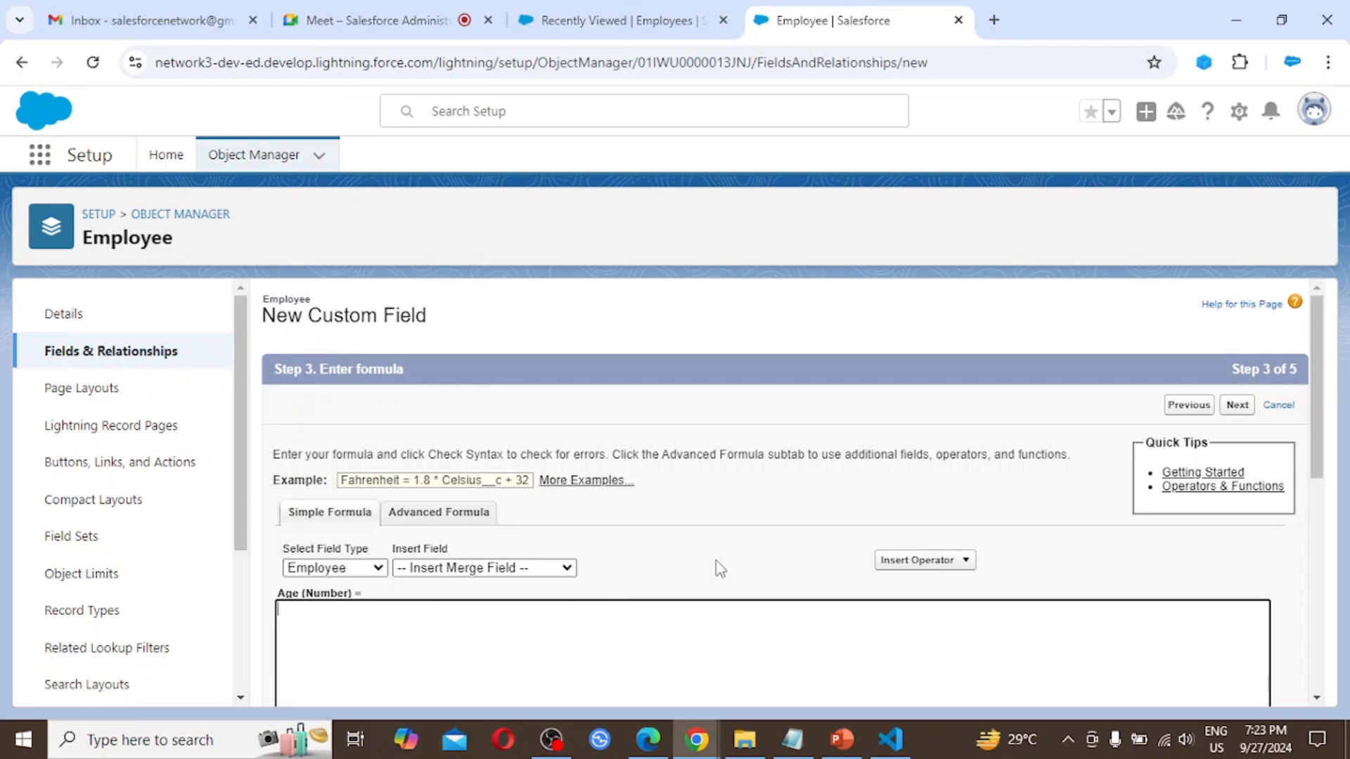
{"action": "scroll", "coordinate": [720, 568], "scroll_direction": "down", "scroll_amount": 2}
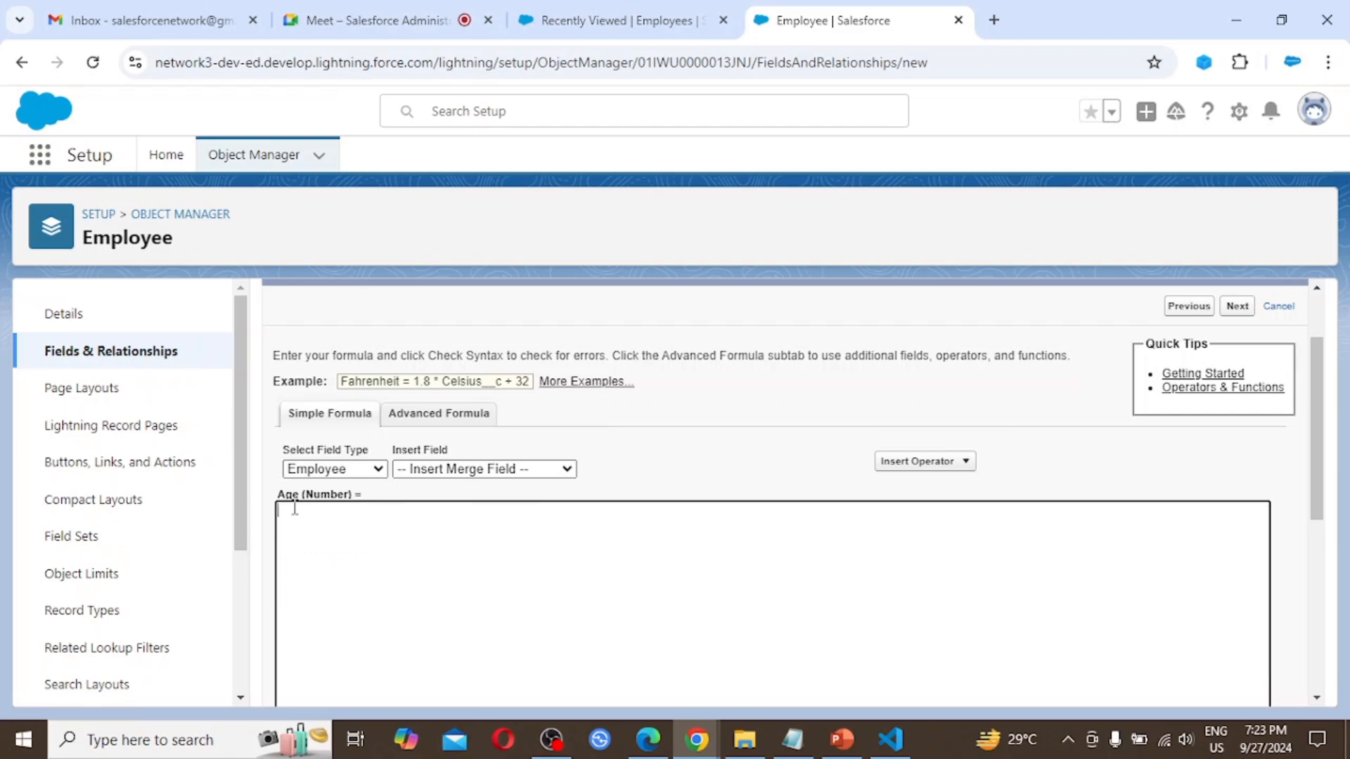
{"action": "type", "text": "TODAY()  -  Date_of_Birth__c  )  / 365"}
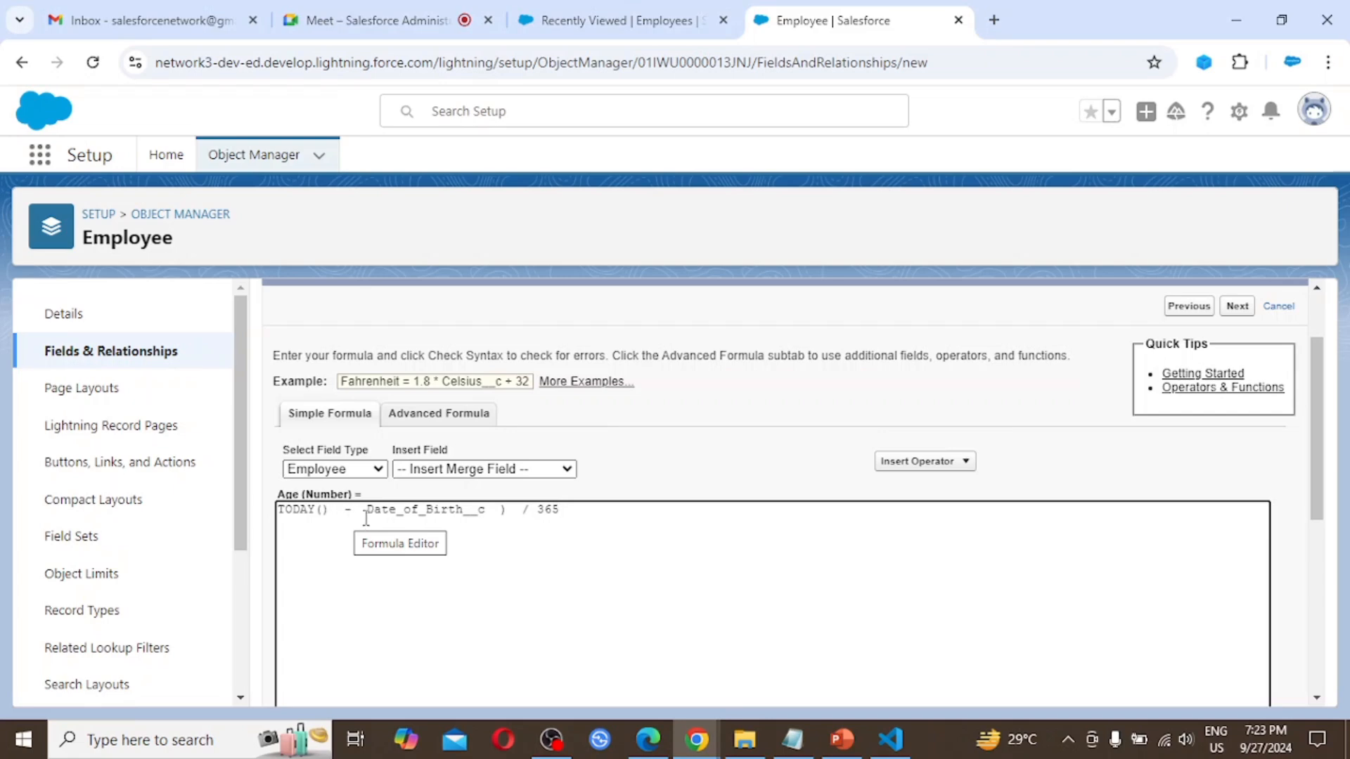
Add an opening parenthesis so the formula reads '( TODAY() - Date_of_Birth__c ) / 365'.
{"action": "key", "text": "ctrl+plus"}
{"action": "key", "text": "ctrl+plus"}
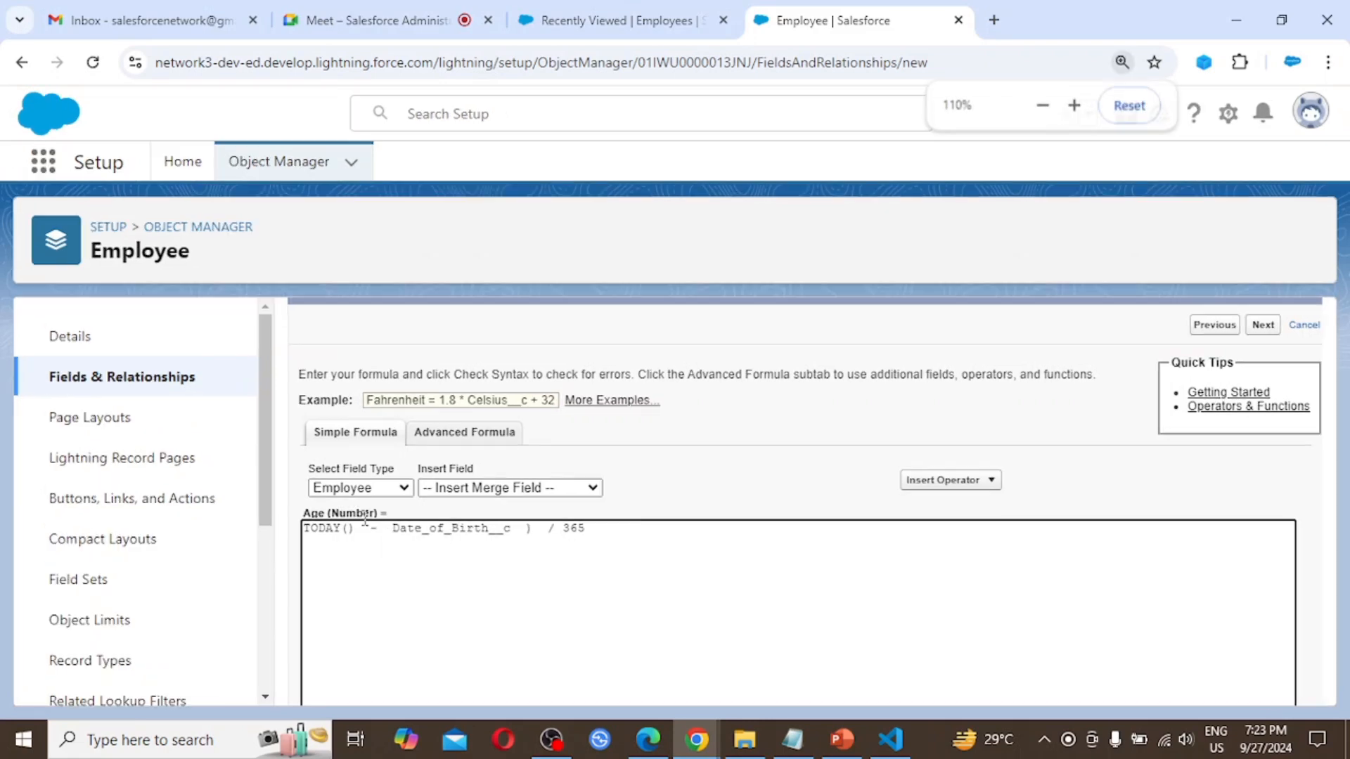
{"action": "scroll", "coordinate": [593, 647], "scroll_direction": "down", "scroll_amount": 2}
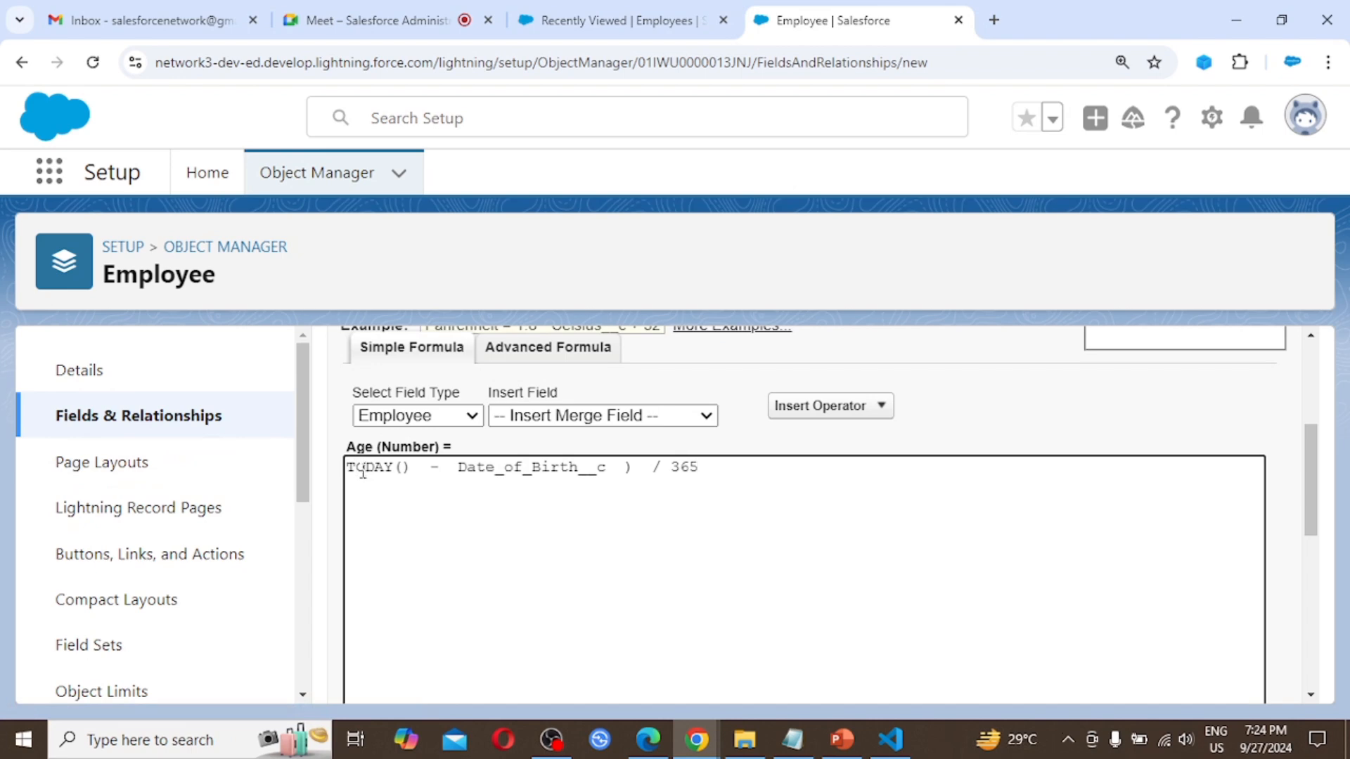
{"action": "type", "text": "("}
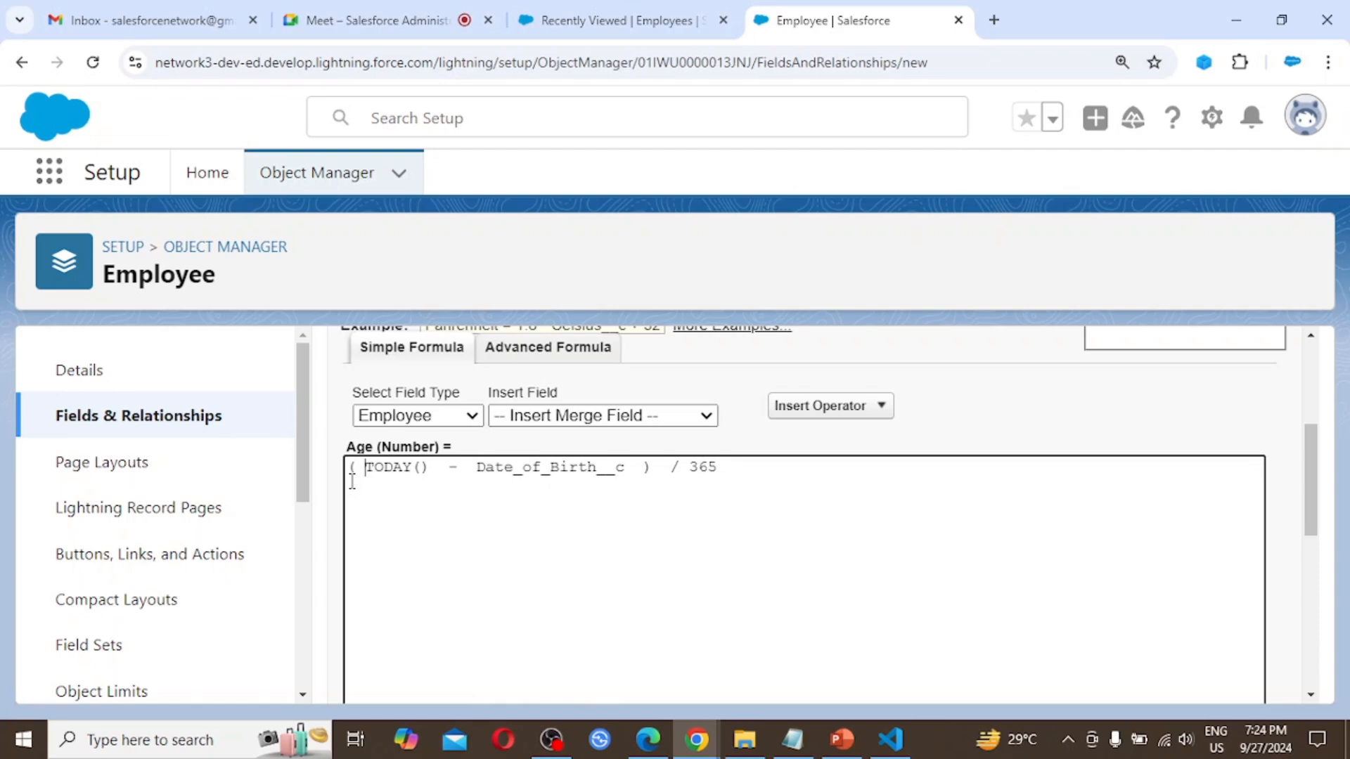
{"action": "left_click", "coordinate": [352, 483]}
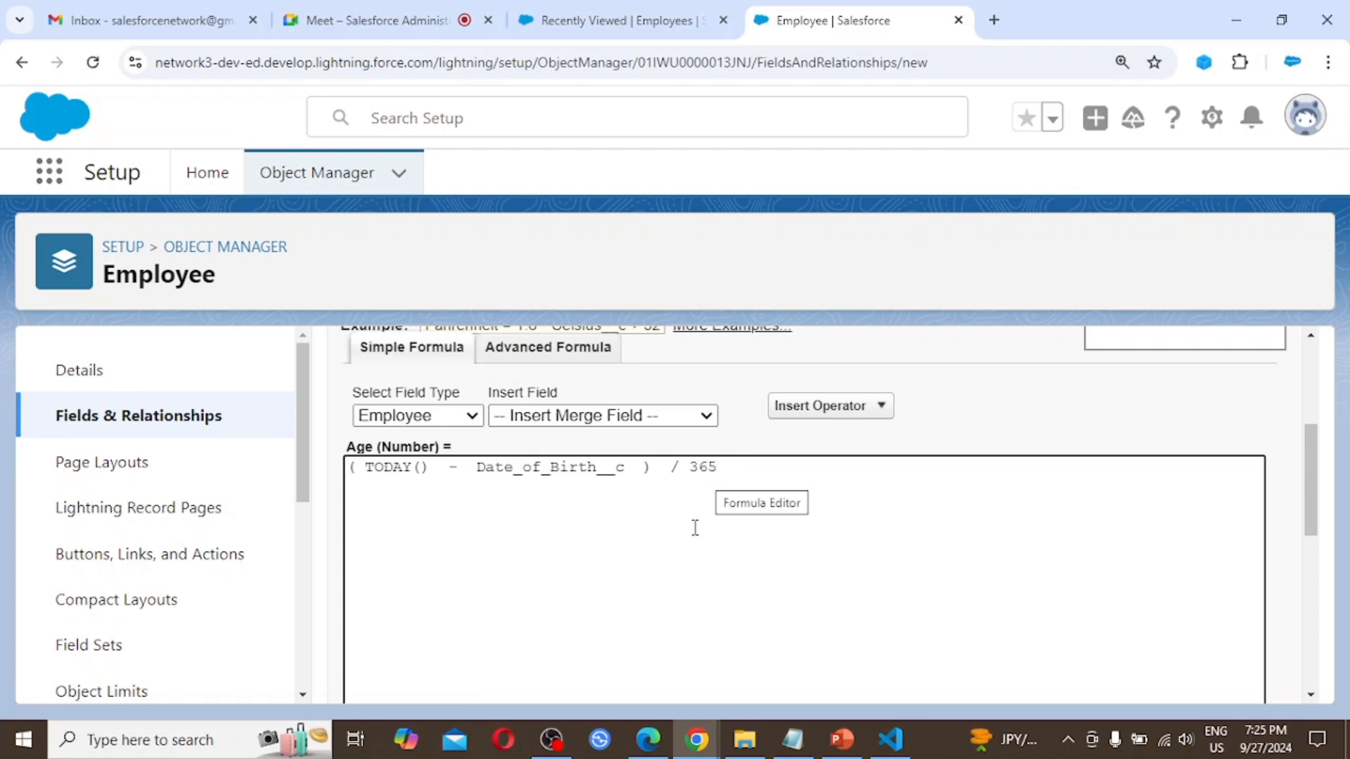
{"action": "scroll", "coordinate": [726, 564], "scroll_direction": "down", "scroll_amount": 4}
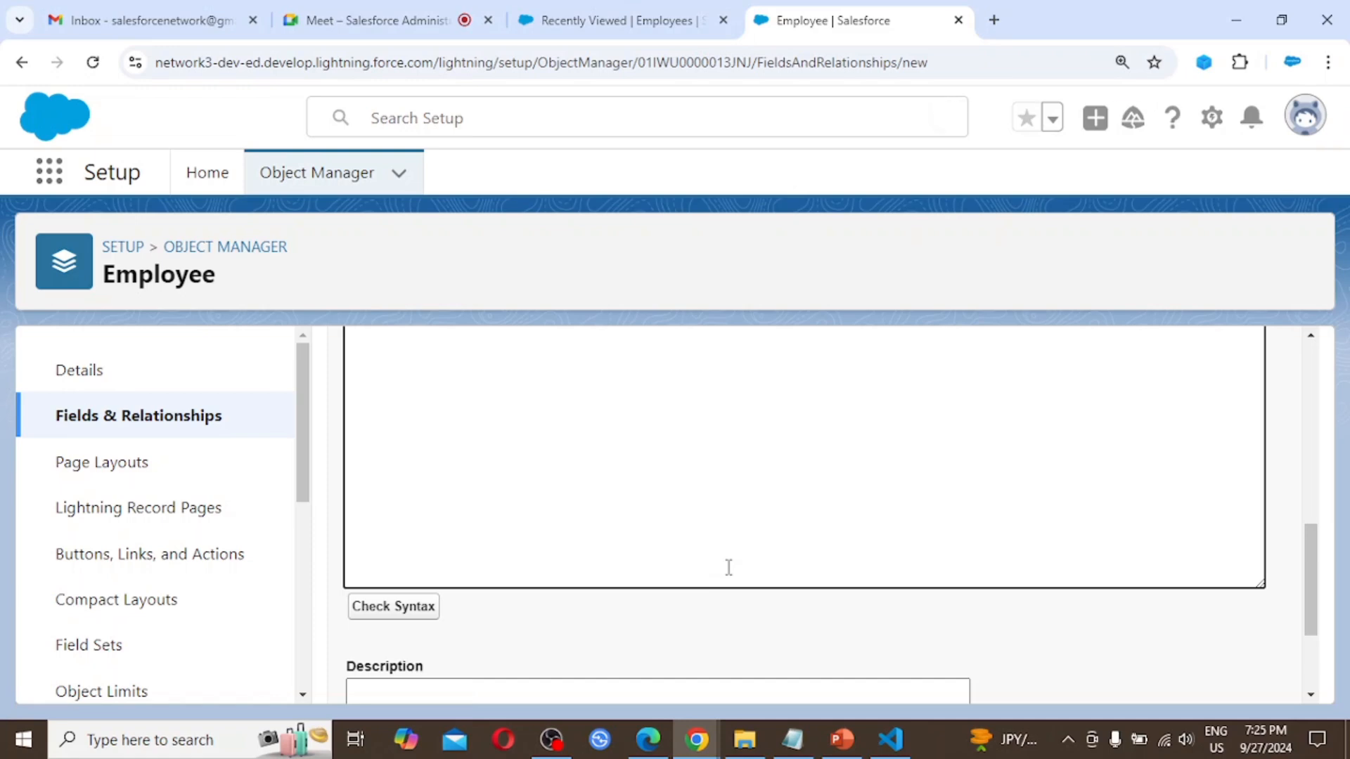
Reset the page zoom and run Check Syntax, confirming no errors at 39 characters.
{"action": "key", "text": "ctrl+minus"}
{"action": "key", "text": "ctrl+minus"}
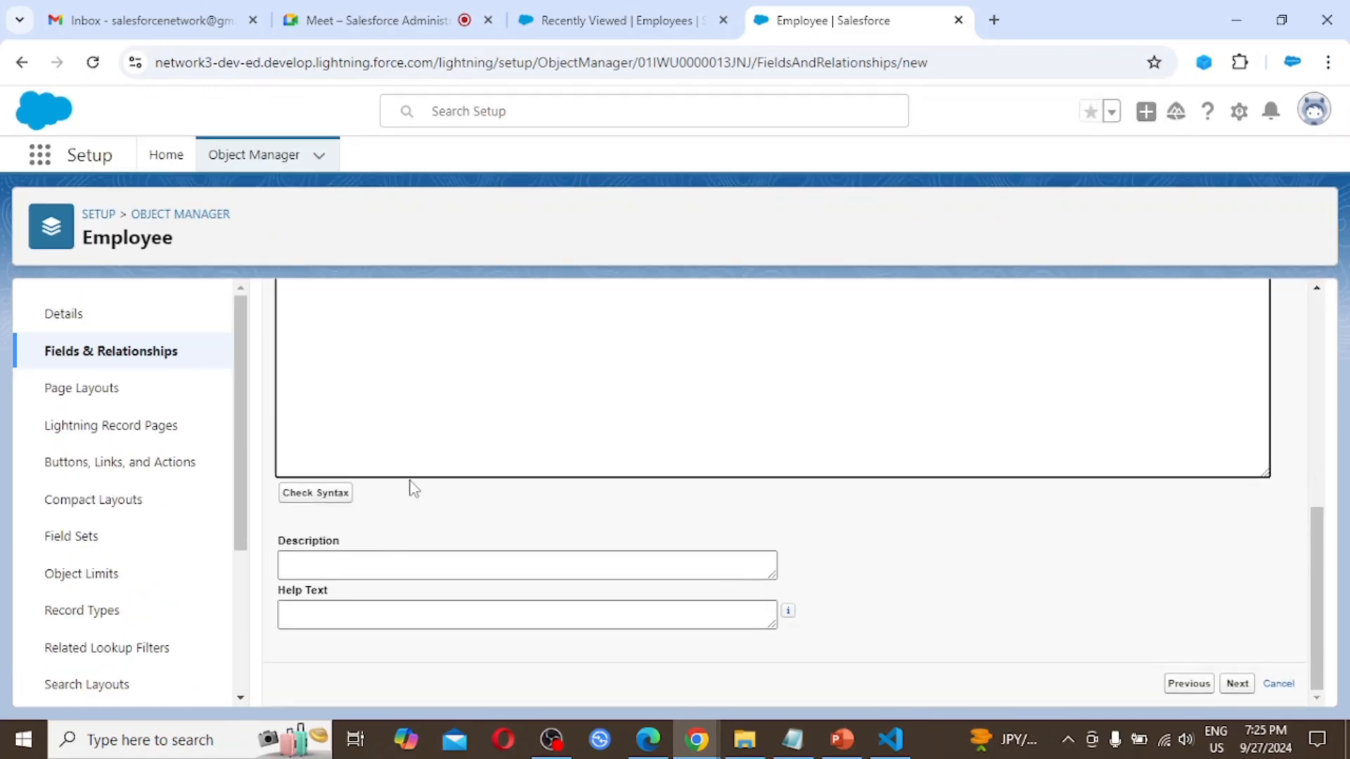
{"action": "scroll", "coordinate": [447, 424], "scroll_direction": "up", "scroll_amount": 3}
{"action": "scroll", "coordinate": [448, 424], "scroll_direction": "up", "scroll_amount": 3}
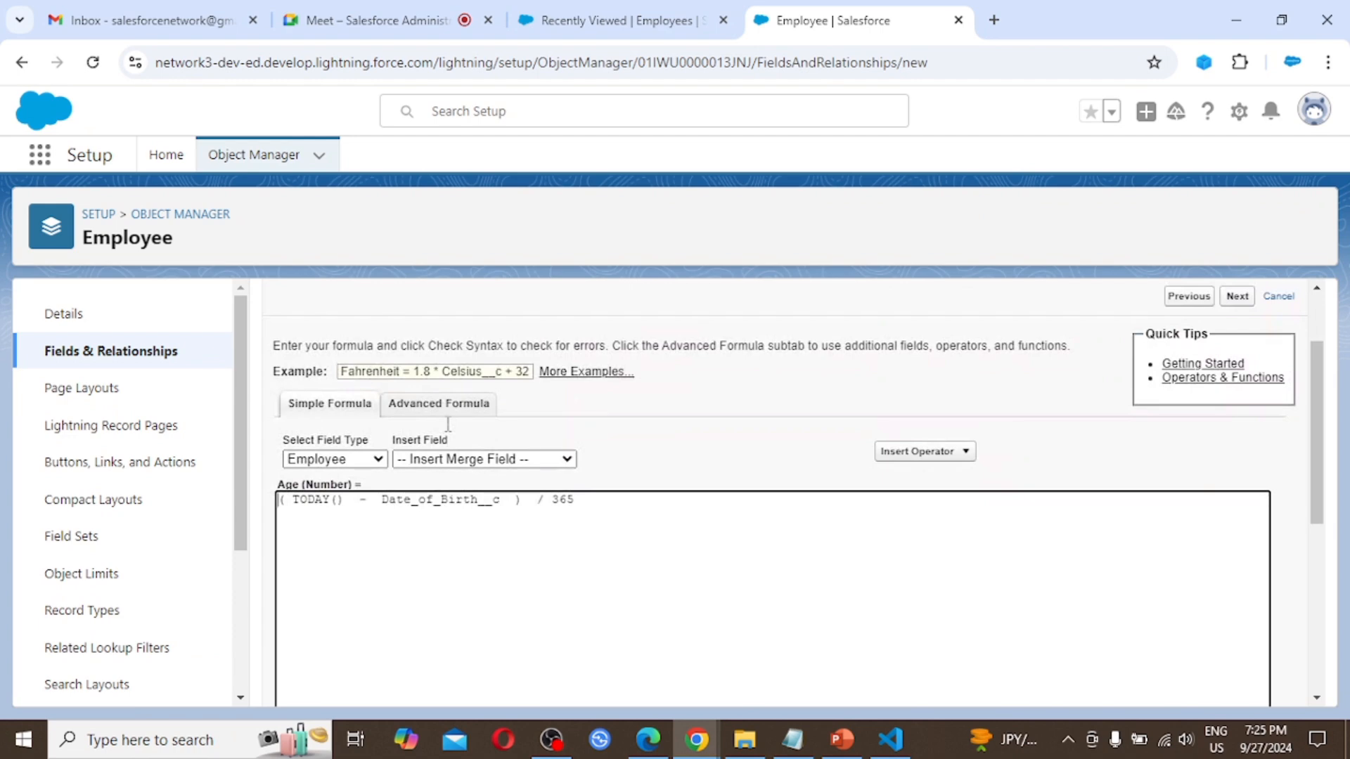
{"action": "scroll", "coordinate": [503, 518], "scroll_direction": "down", "scroll_amount": 5}
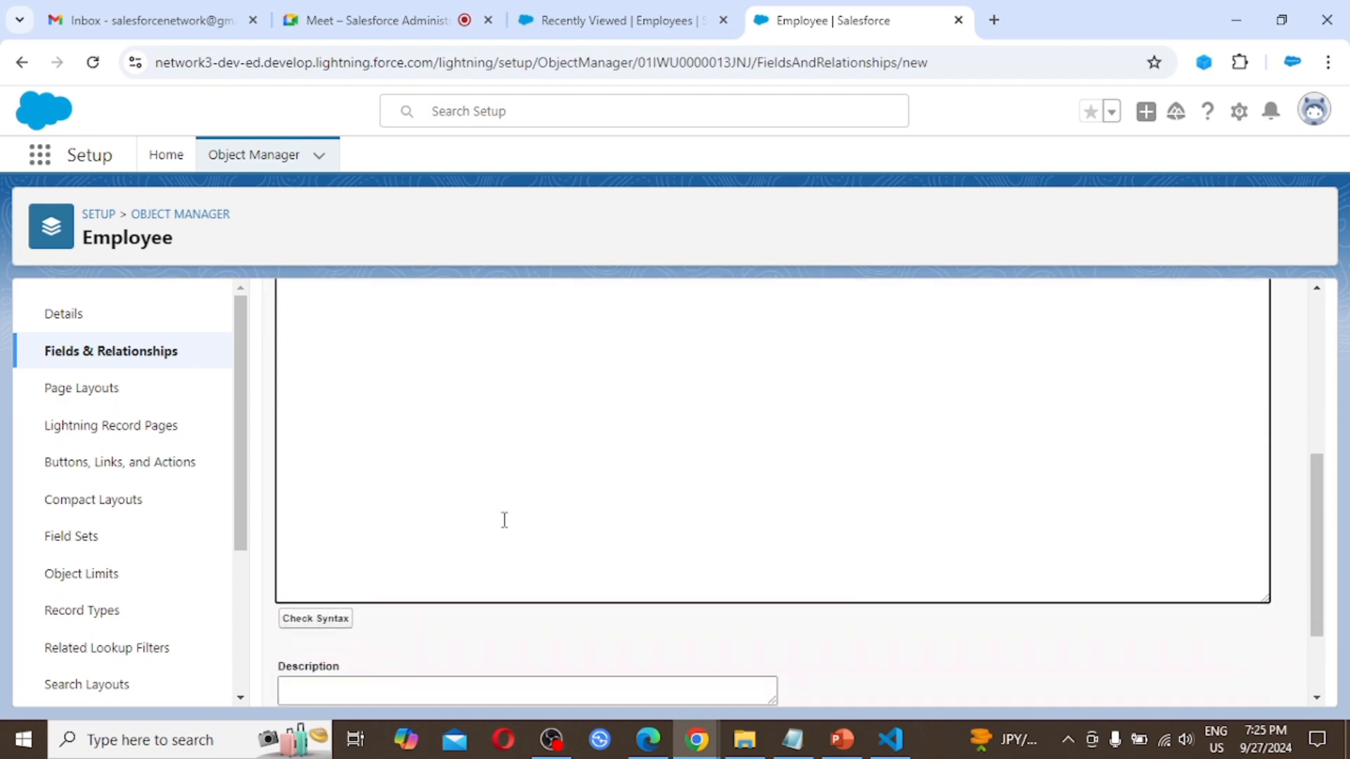
{"action": "scroll", "coordinate": [504, 520], "scroll_direction": "down", "scroll_amount": 2}
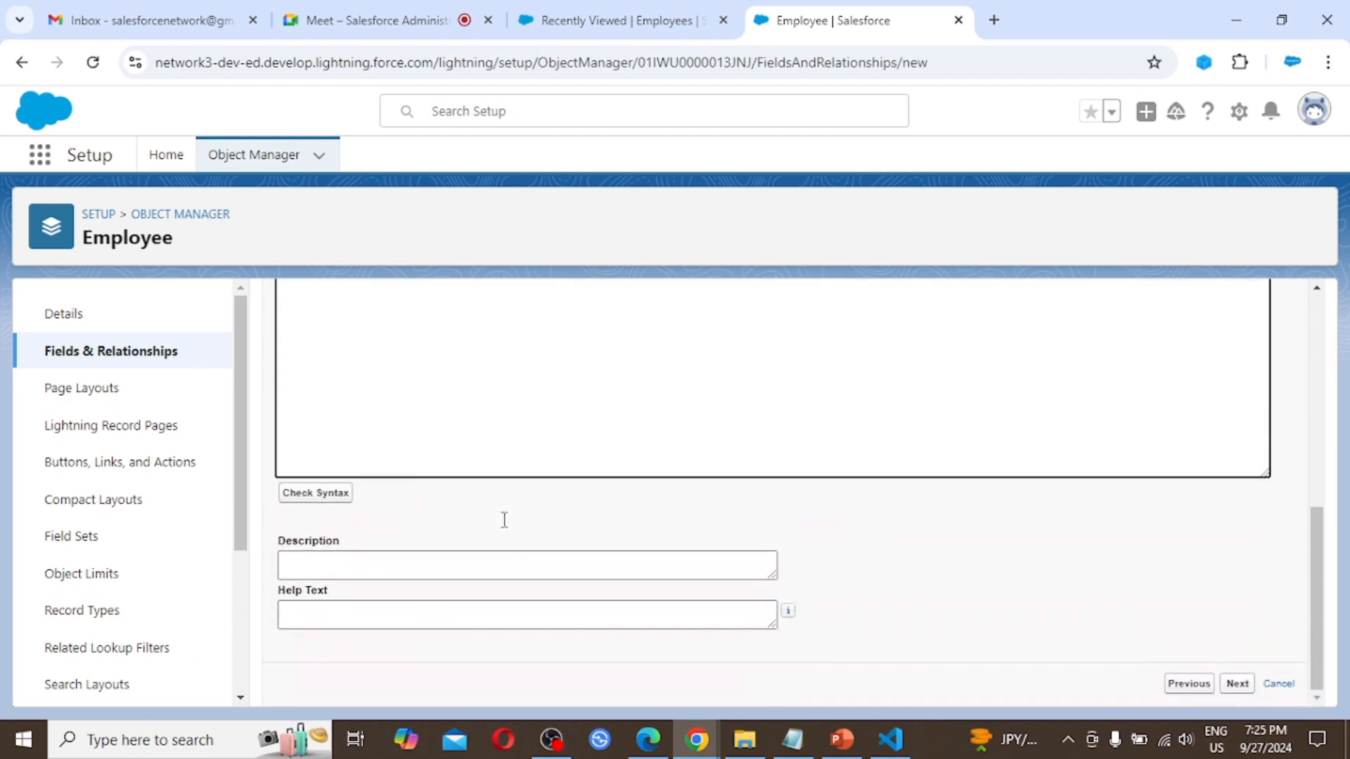
{"action": "left_click", "coordinate": [311, 496]}
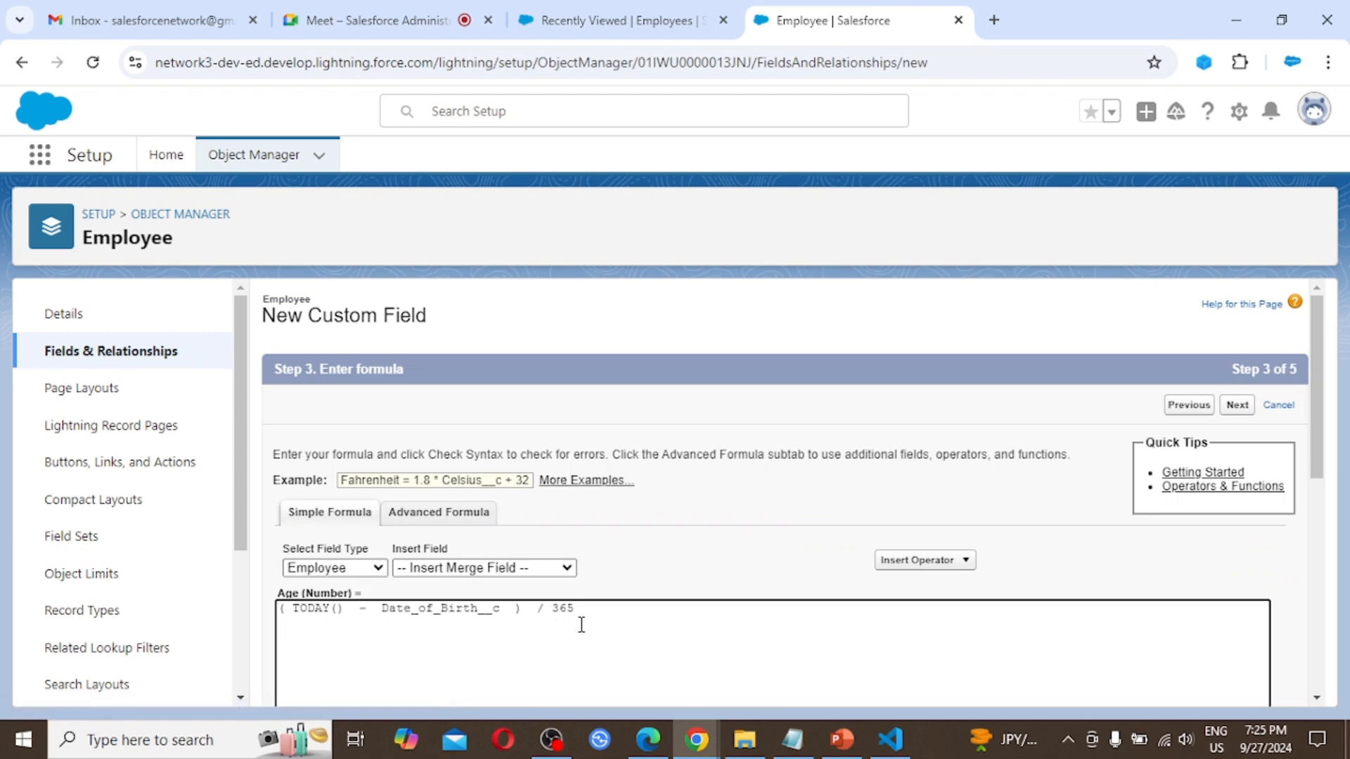
{"action": "scroll", "coordinate": [610, 594], "scroll_direction": "down", "scroll_amount": 7}
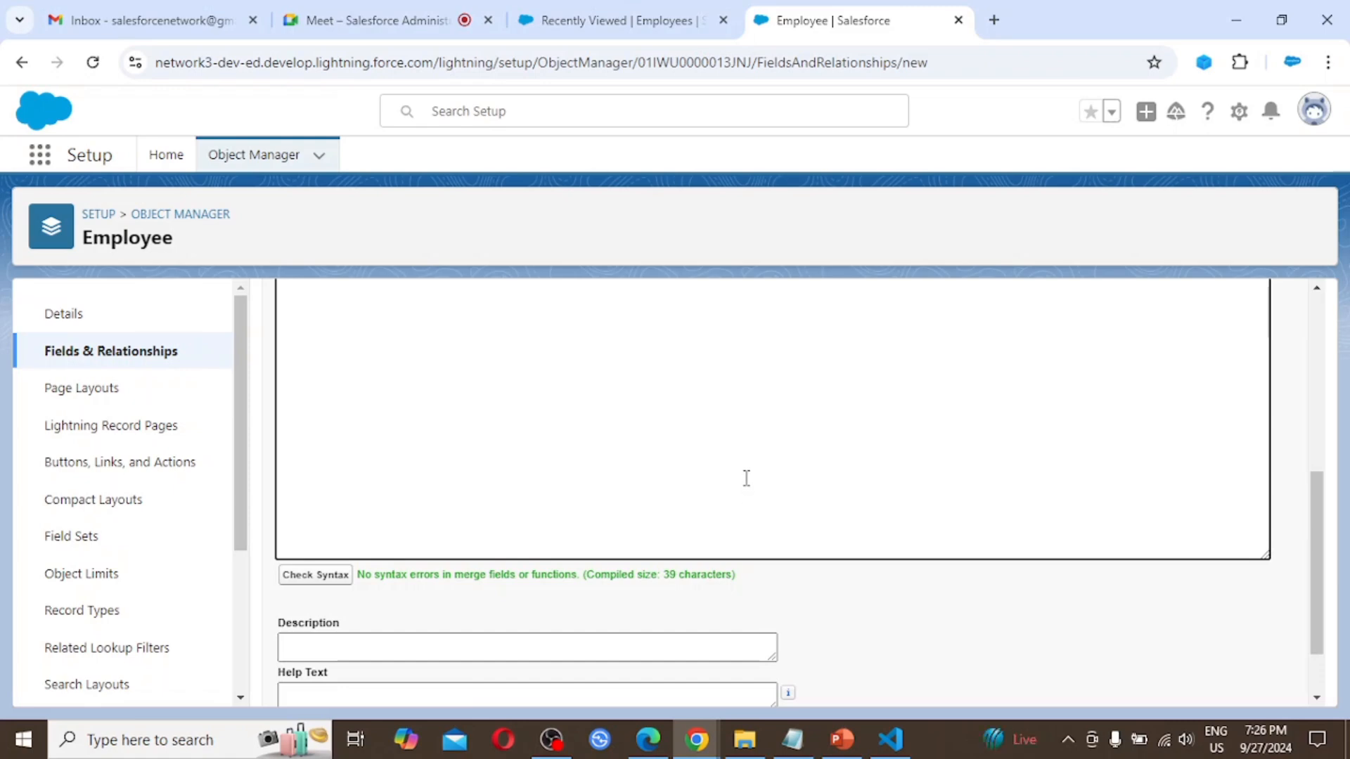
{"action": "scroll", "coordinate": [746, 478], "scroll_direction": "up", "scroll_amount": 1}
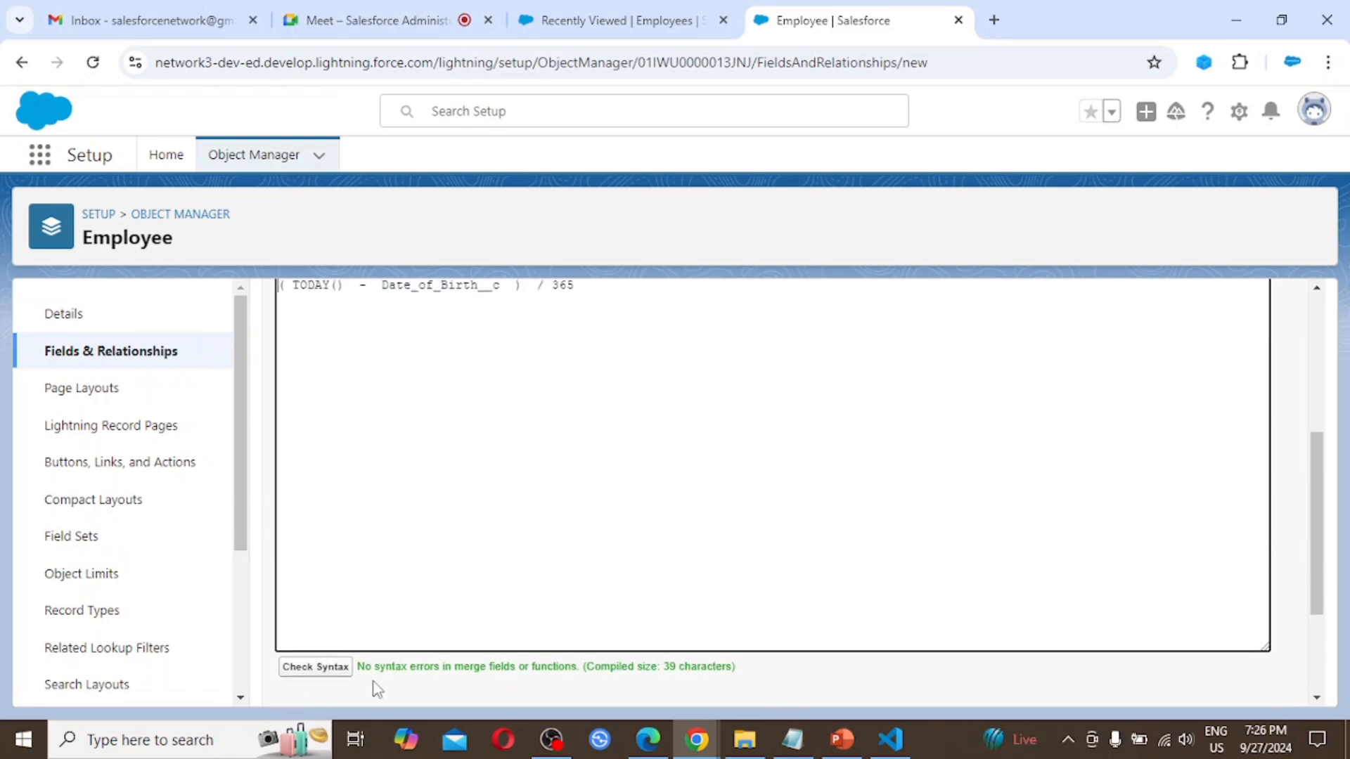
{"action": "scroll", "coordinate": [540, 537], "scroll_direction": "up", "scroll_amount": 1}
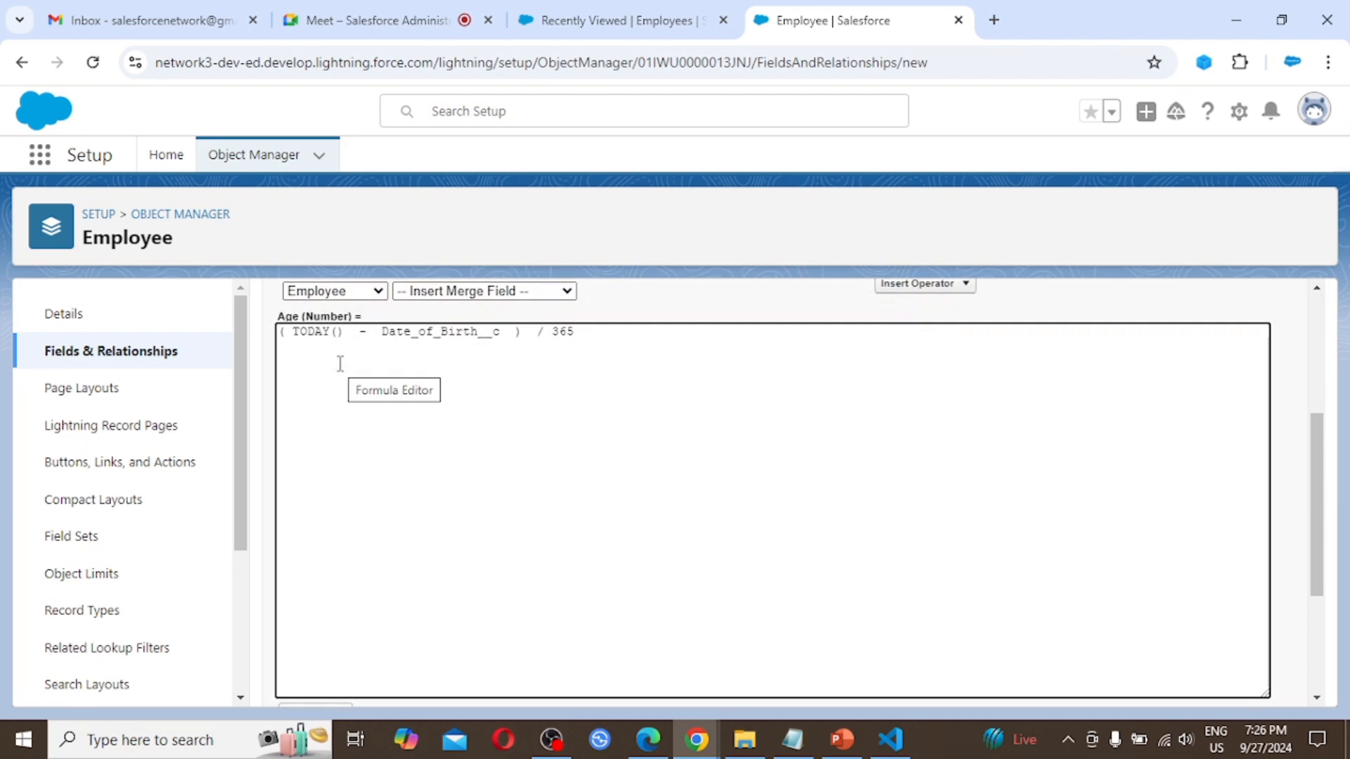
Delete the closing parenthesis after Date_of_Birth__c and run Check Syntax on the formula.
{"action": "left_click", "coordinate": [521, 335]}
{"action": "key", "text": "BackSpace"}
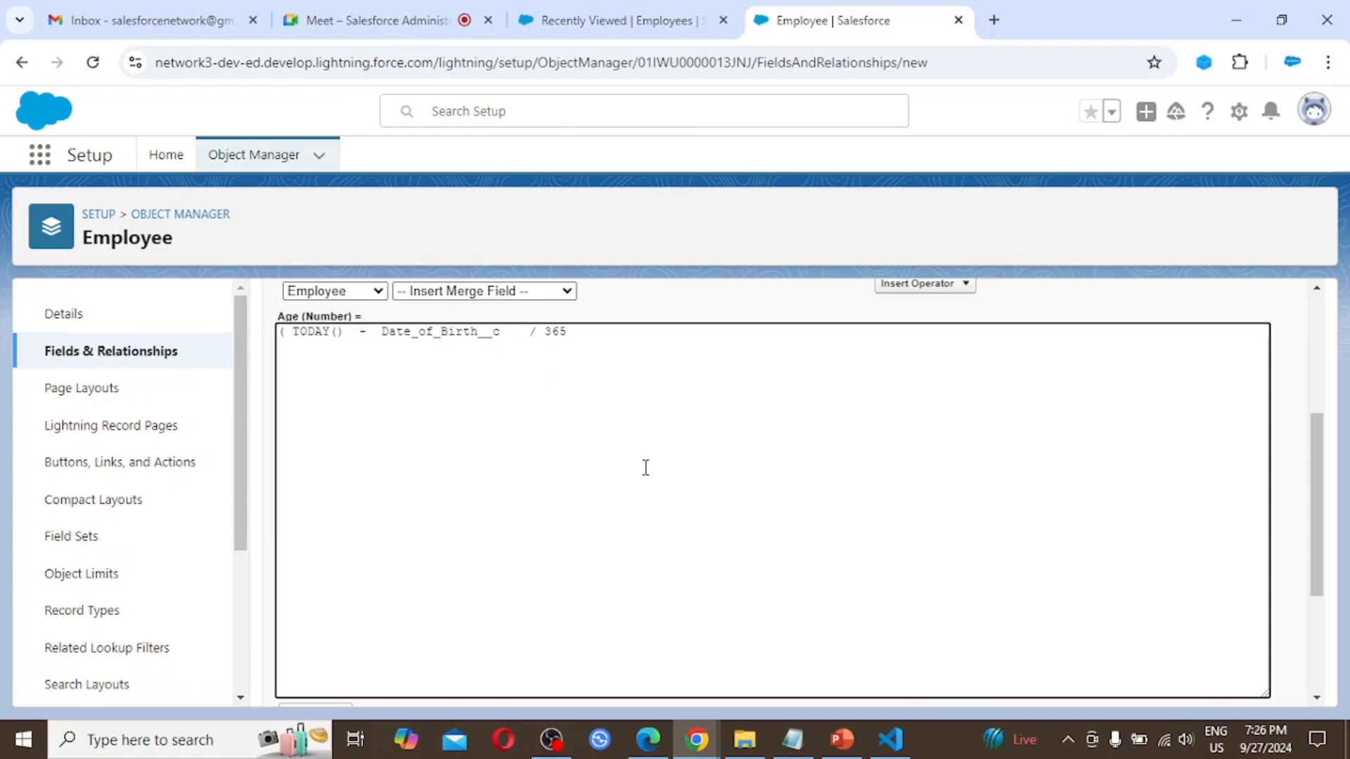
{"action": "scroll", "coordinate": [646, 468], "scroll_direction": "down", "scroll_amount": 3}
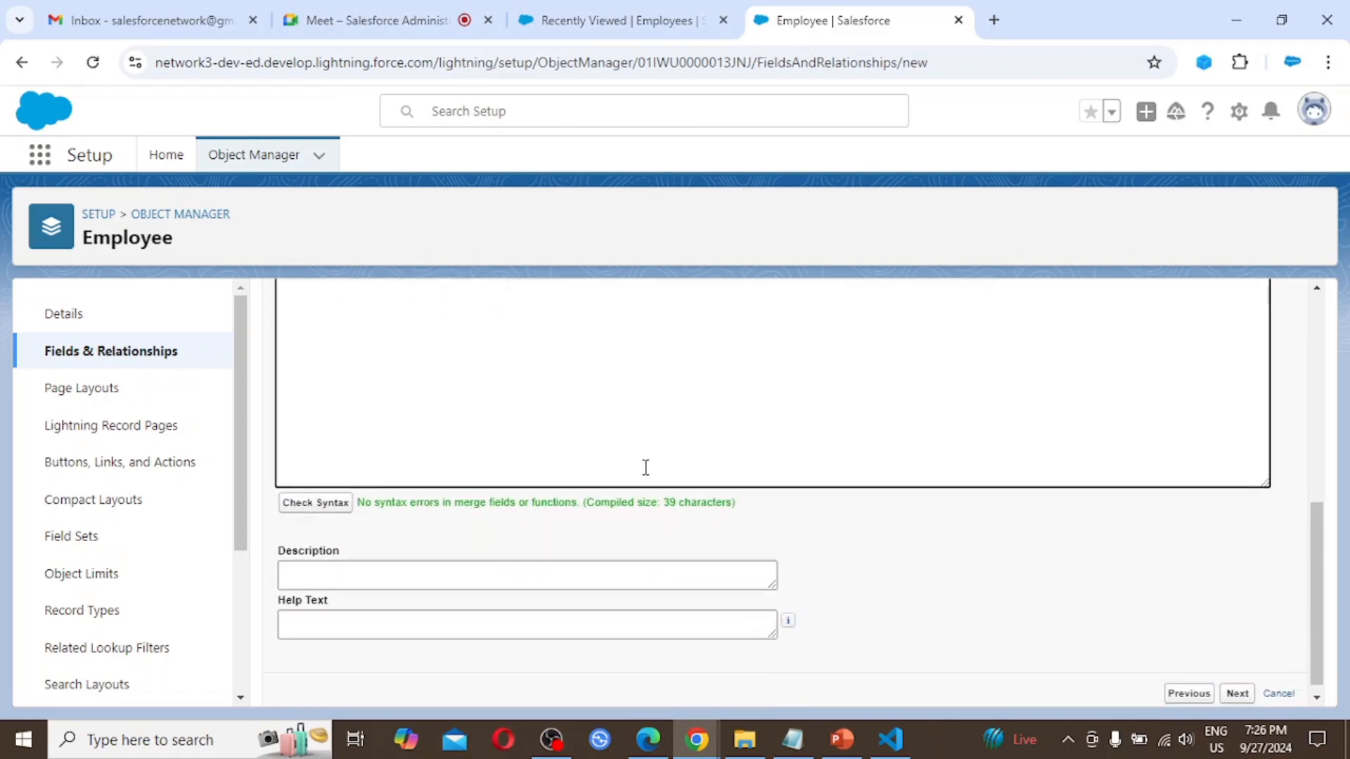
{"action": "left_click", "coordinate": [314, 503]}
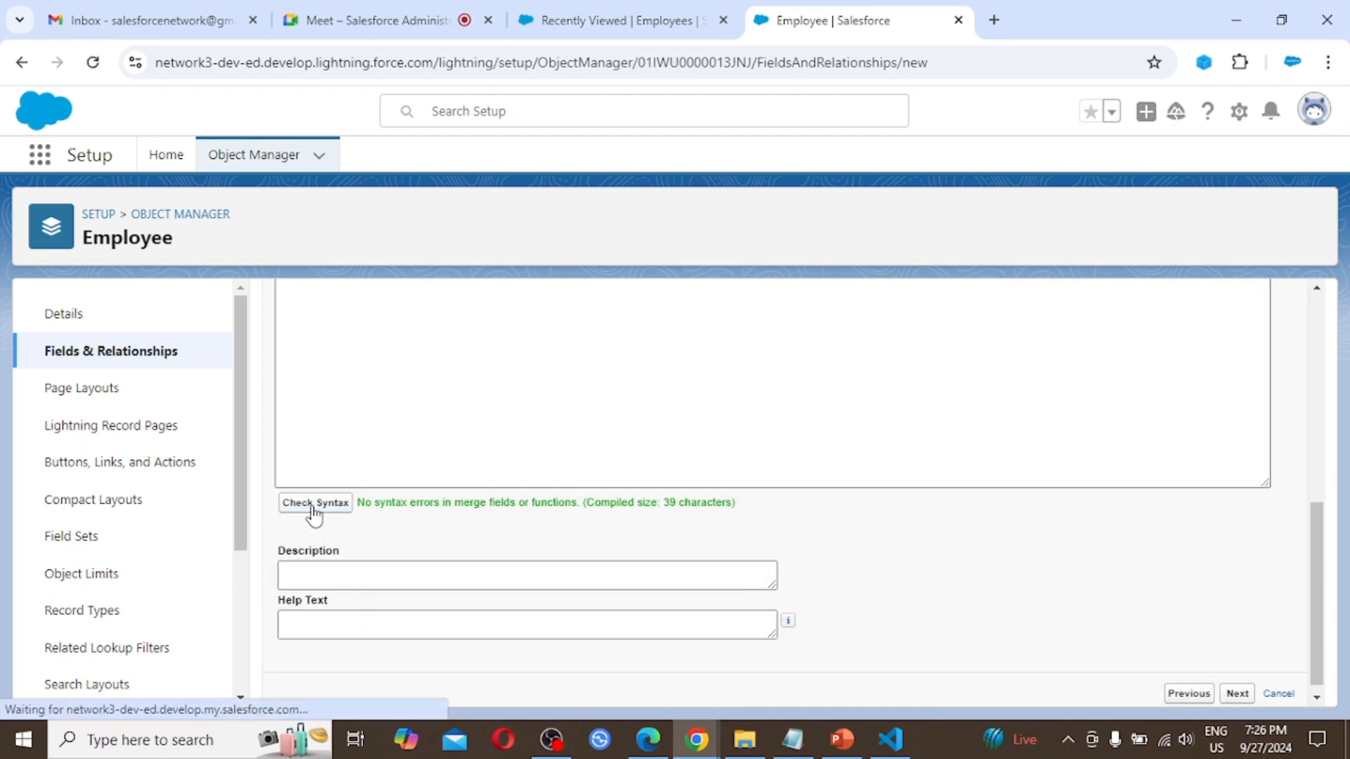
{"action": "scroll", "coordinate": [315, 514], "scroll_direction": "down", "scroll_amount": 4}
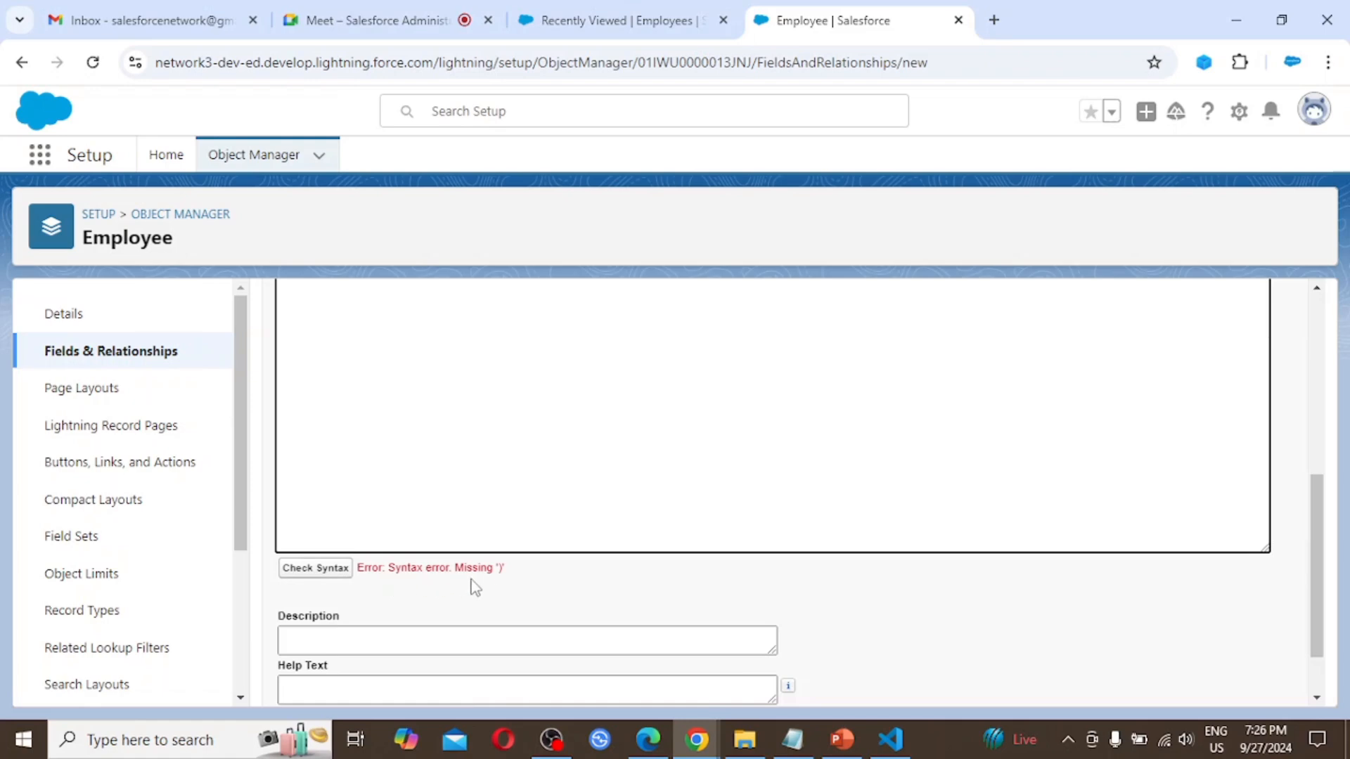
{"action": "scroll", "coordinate": [569, 488], "scroll_direction": "up", "scroll_amount": 1}
{"action": "scroll", "coordinate": [569, 489], "scroll_direction": "up", "scroll_amount": 3}
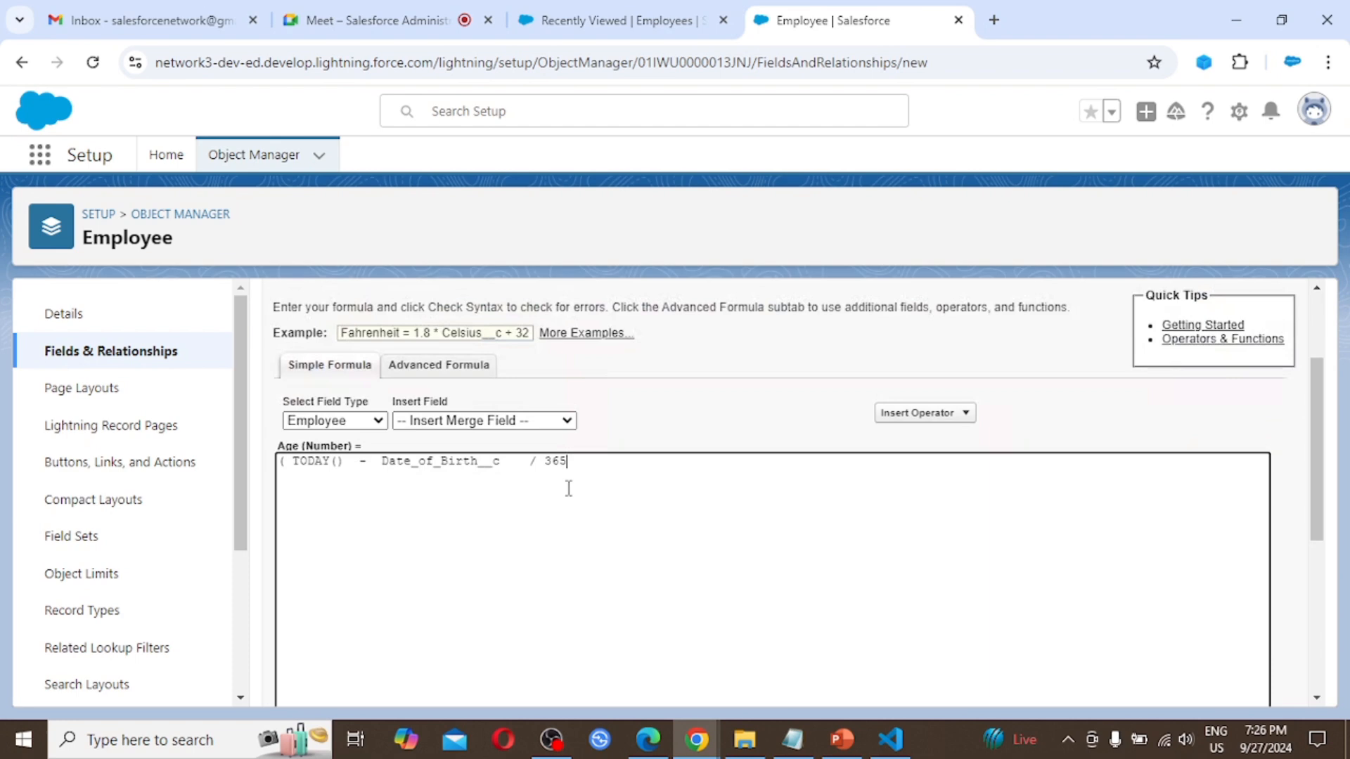
Restore the ')' after Date_of_Birth__c, recheck syntax error-free, and continue past the formula step.
{"action": "left_click", "coordinate": [516, 482]}
{"action": "mouse_move", "coordinate": [792, 739]}
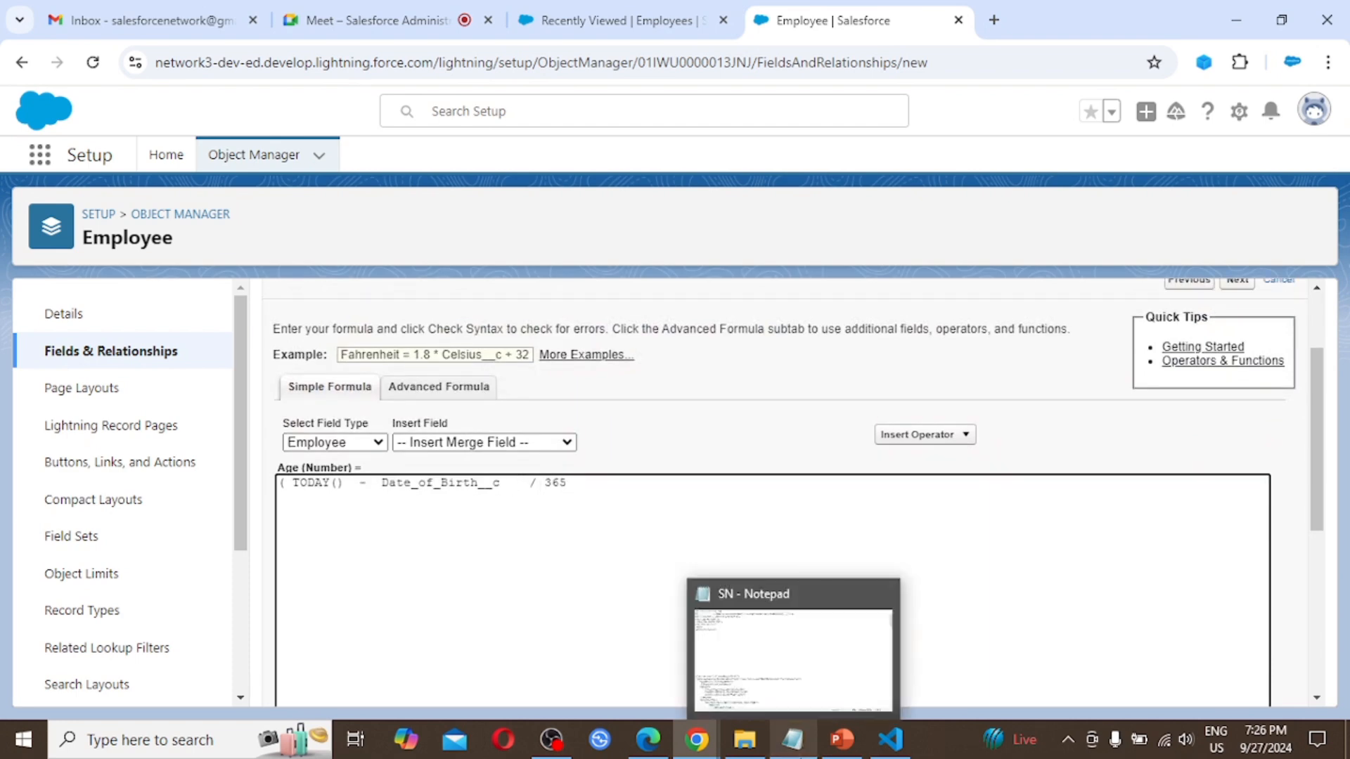
{"action": "type", "text": ")"}
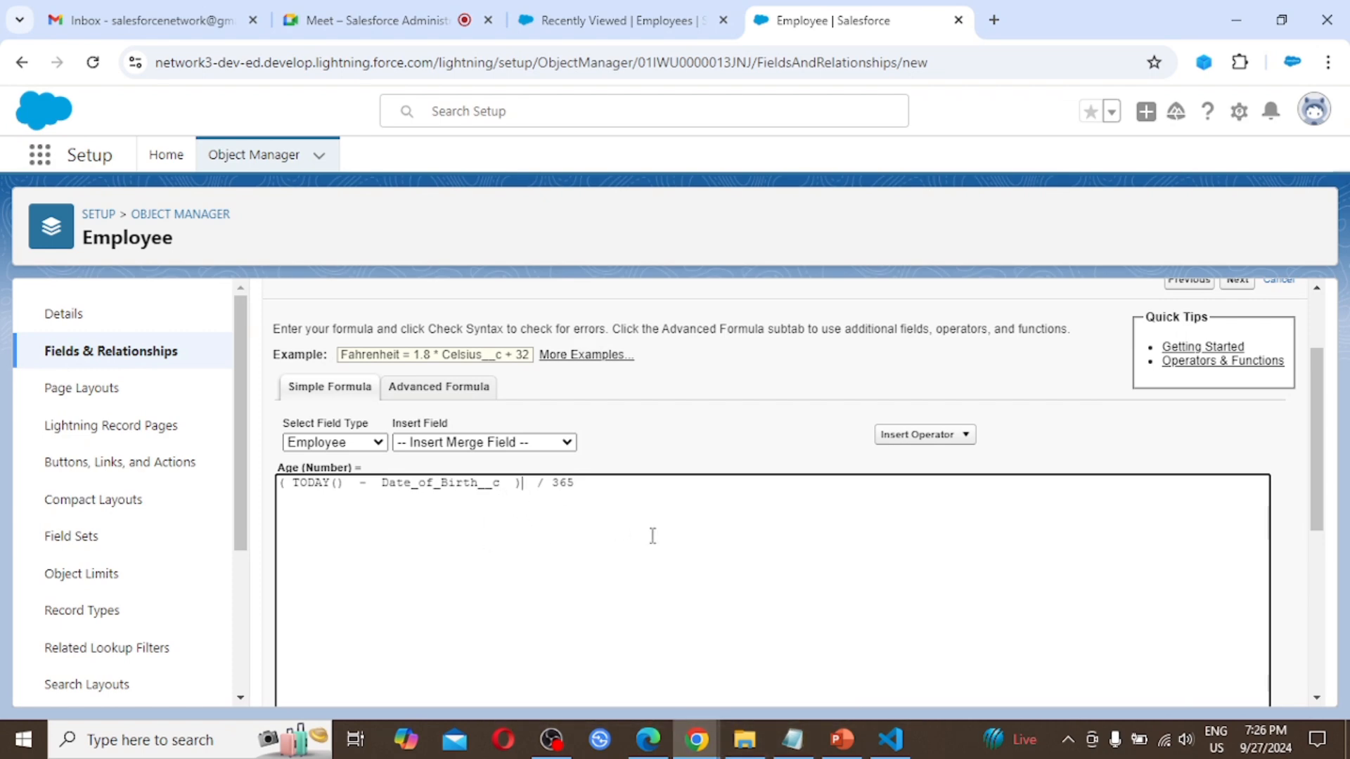
{"action": "scroll", "coordinate": [687, 545], "scroll_direction": "down", "scroll_amount": 5}
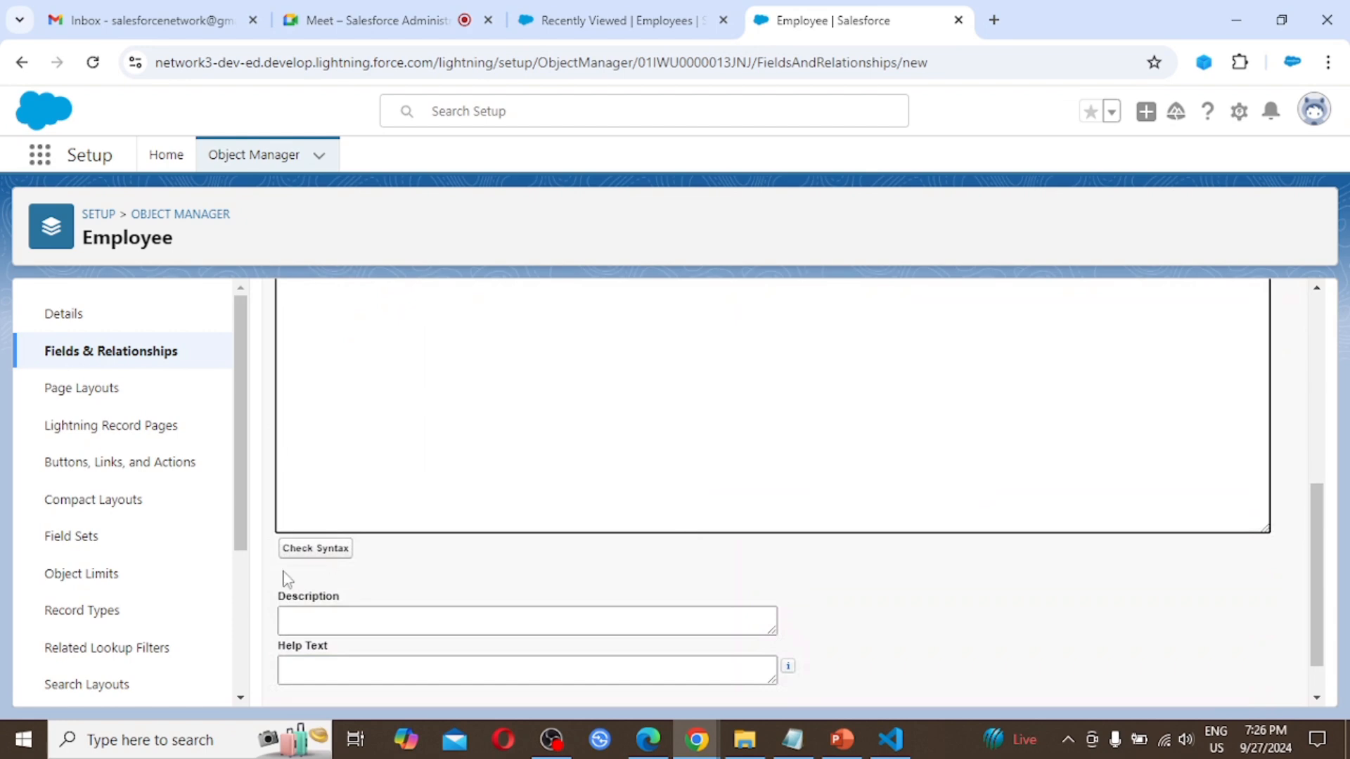
{"action": "left_click", "coordinate": [318, 549]}
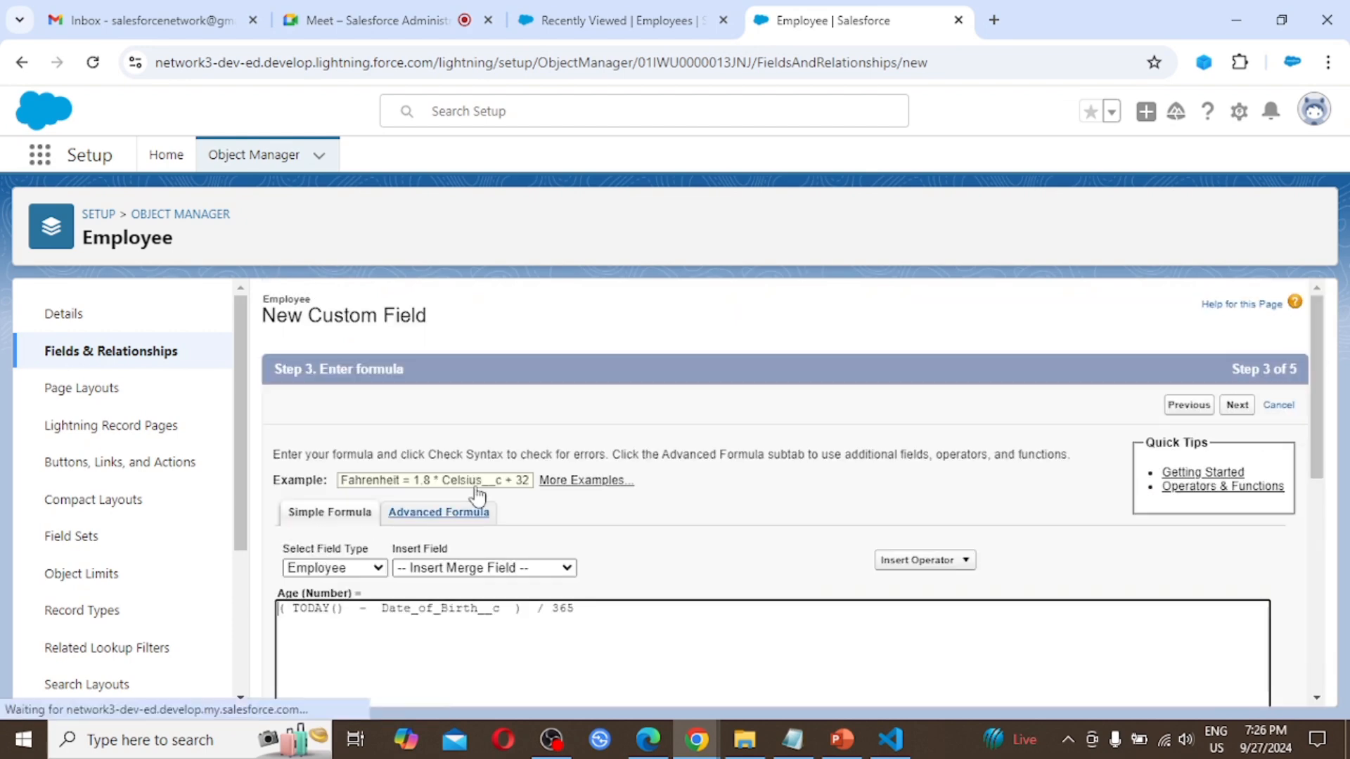
{"action": "scroll", "coordinate": [730, 506], "scroll_direction": "down", "scroll_amount": 5}
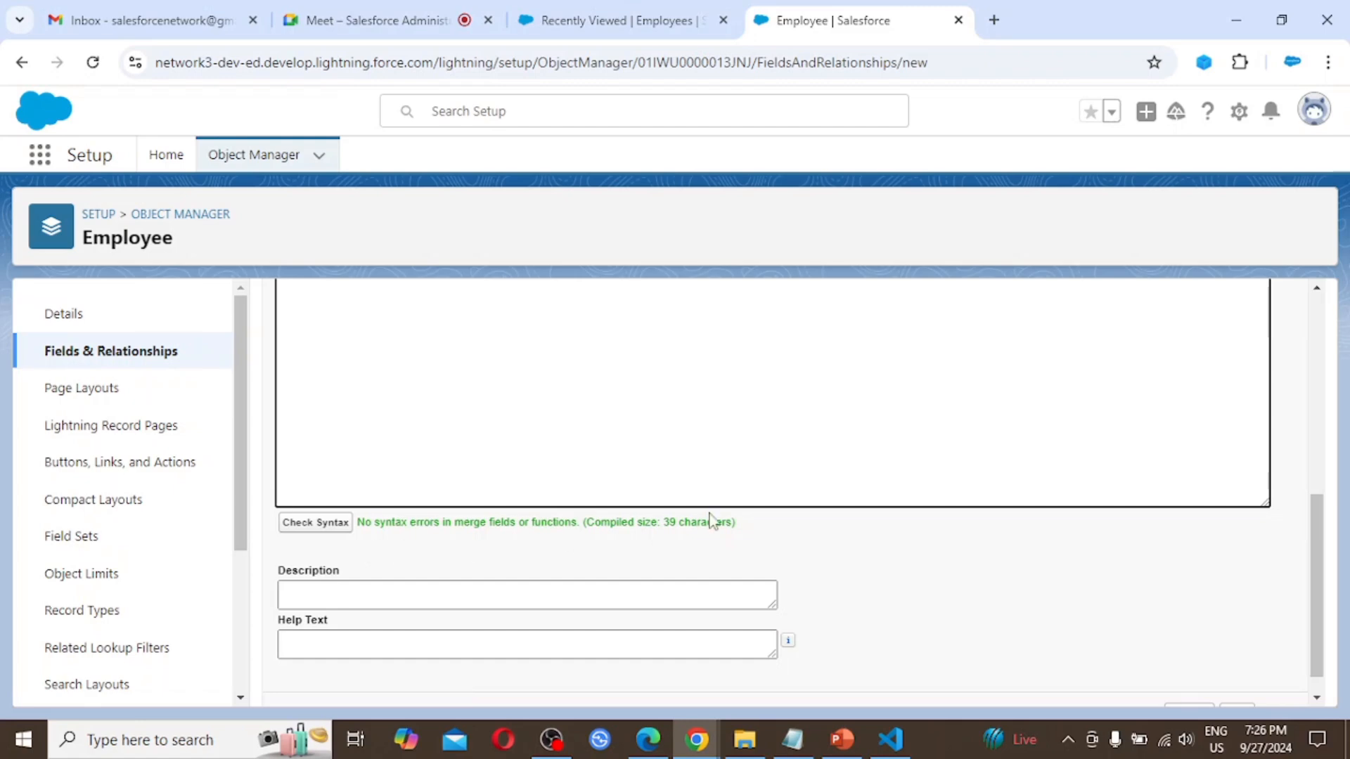
{"action": "scroll", "coordinate": [715, 510], "scroll_direction": "down", "scroll_amount": 1}
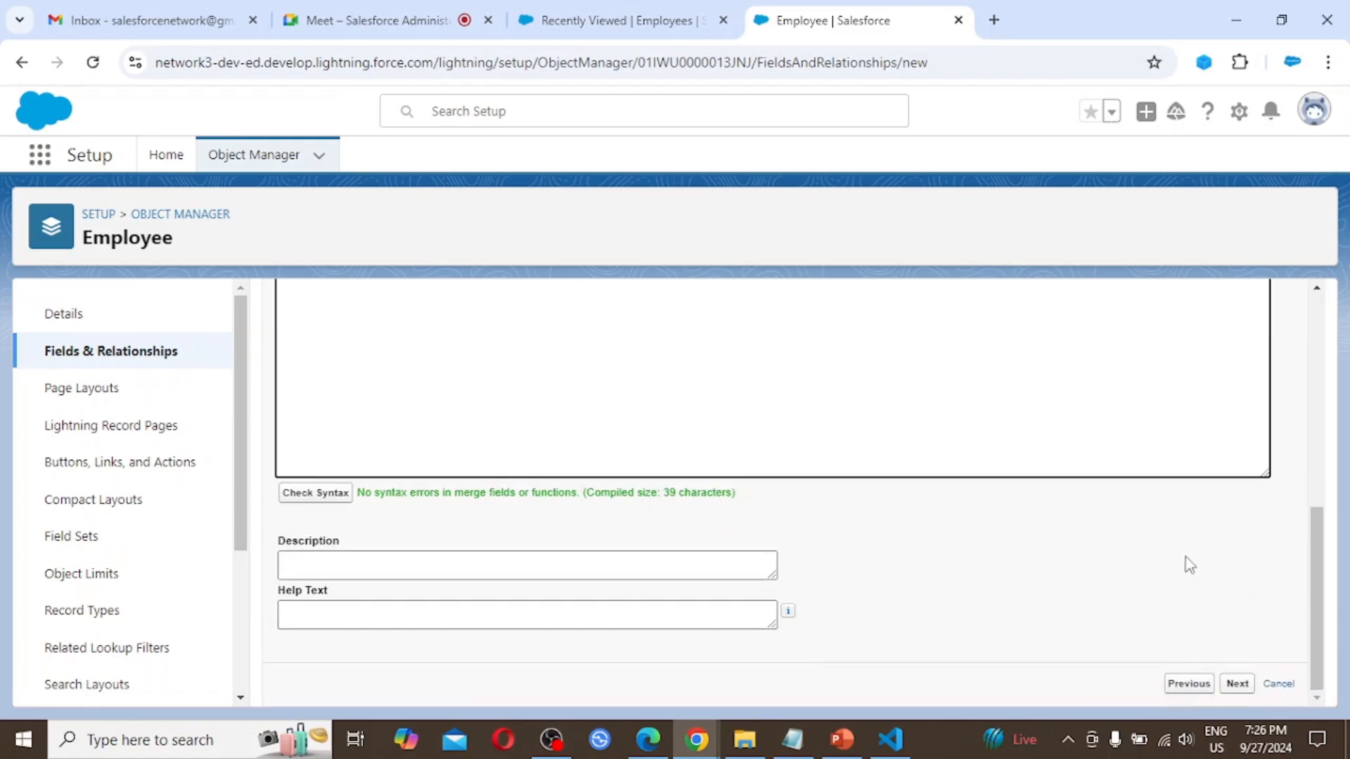
{"action": "left_click", "coordinate": [1237, 683]}
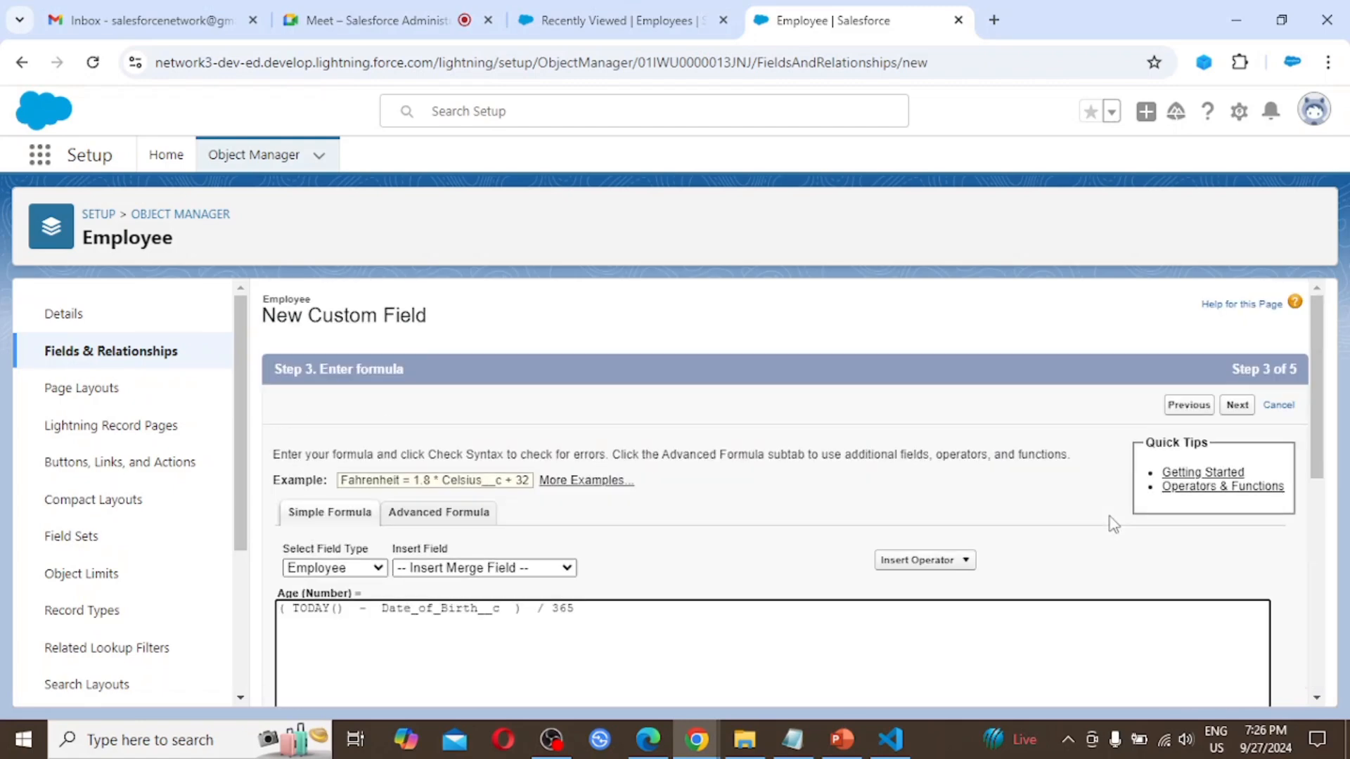
{"action": "scroll", "coordinate": [1113, 524], "scroll_direction": "down", "scroll_amount": 5}
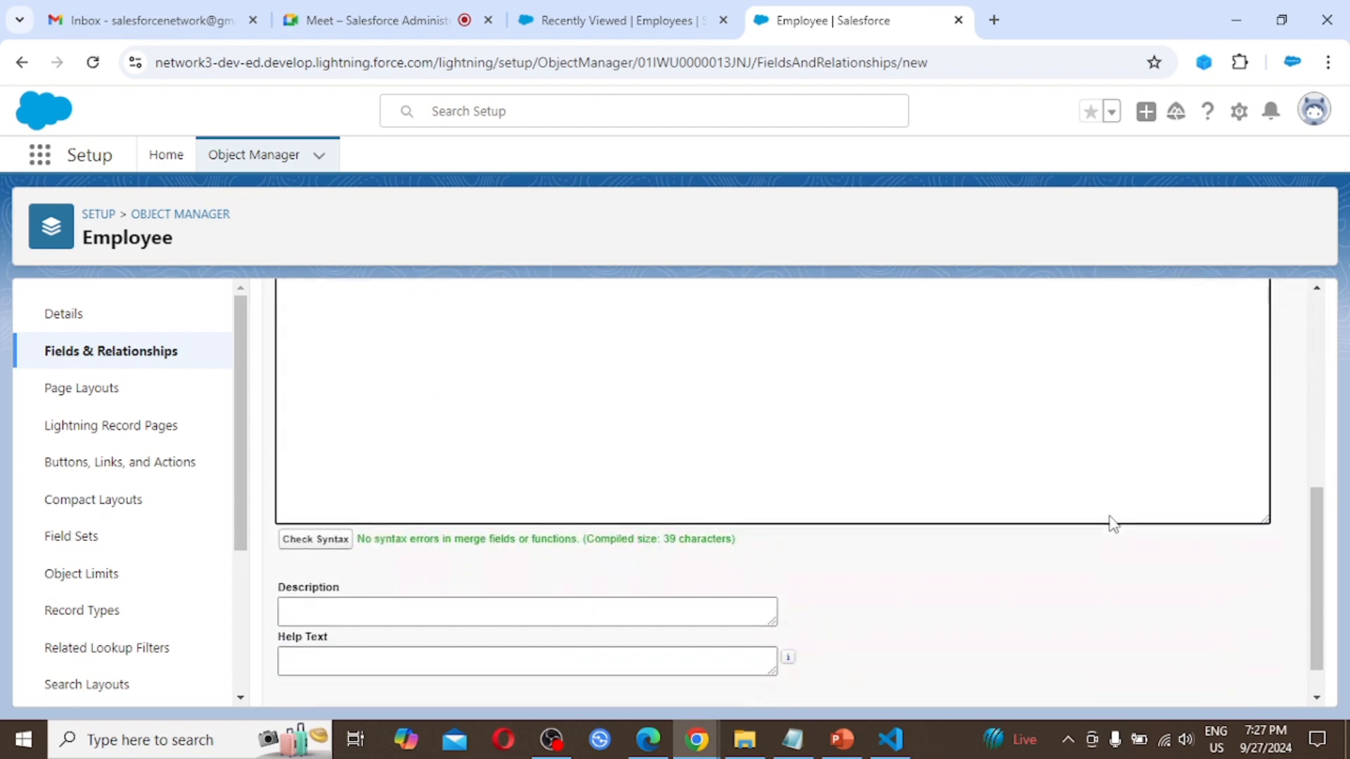
Keep default field-level security and Employee Layout placement, then save the Age field.
{"action": "left_click", "coordinate": [1237, 683]}
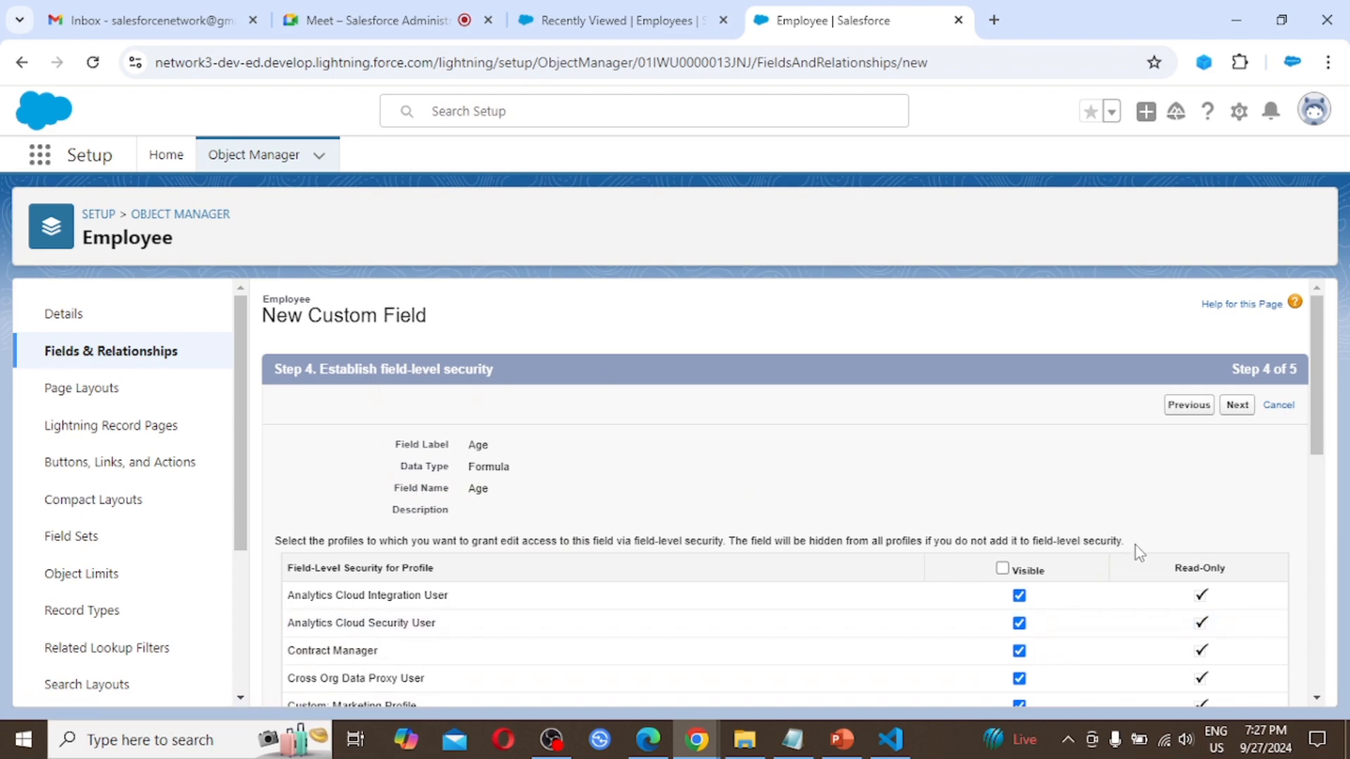
{"action": "scroll", "coordinate": [1127, 563], "scroll_direction": "down", "scroll_amount": 10}
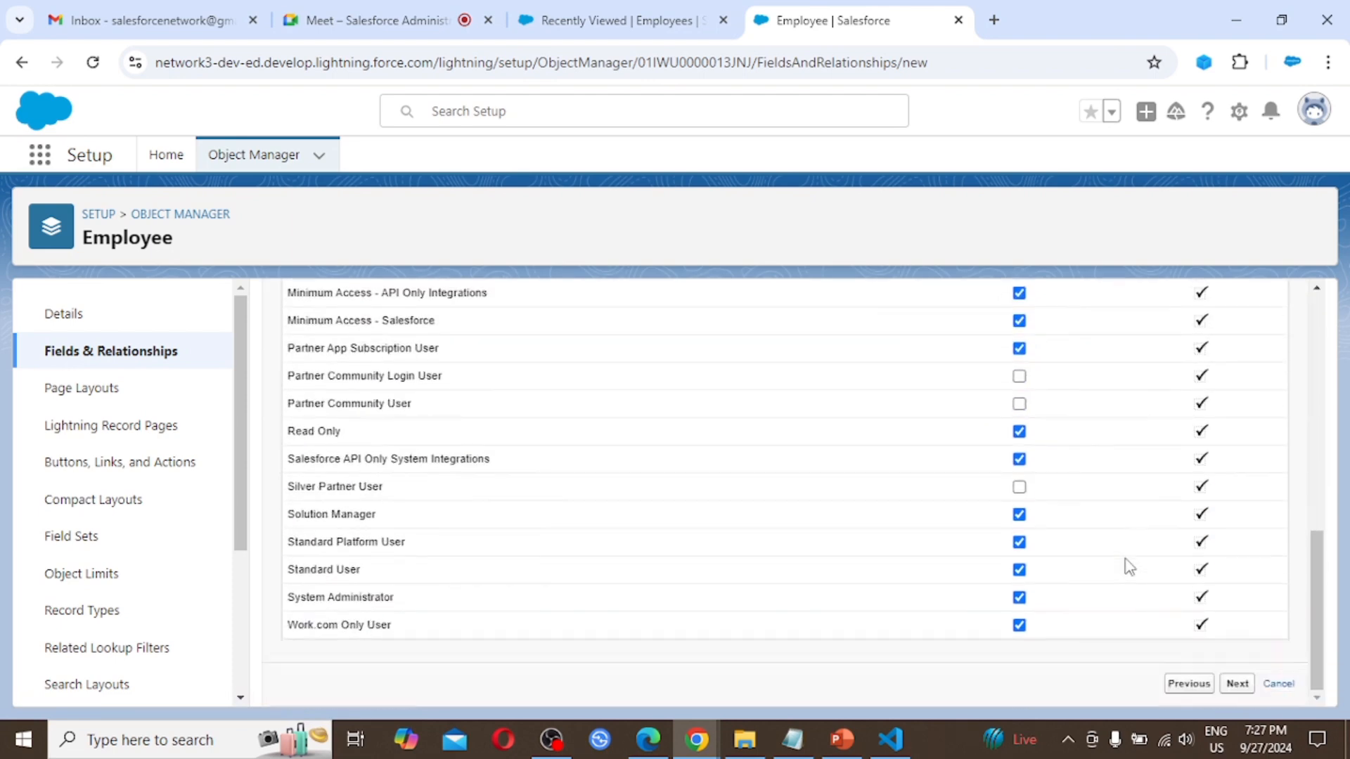
{"action": "left_click", "coordinate": [1238, 686]}
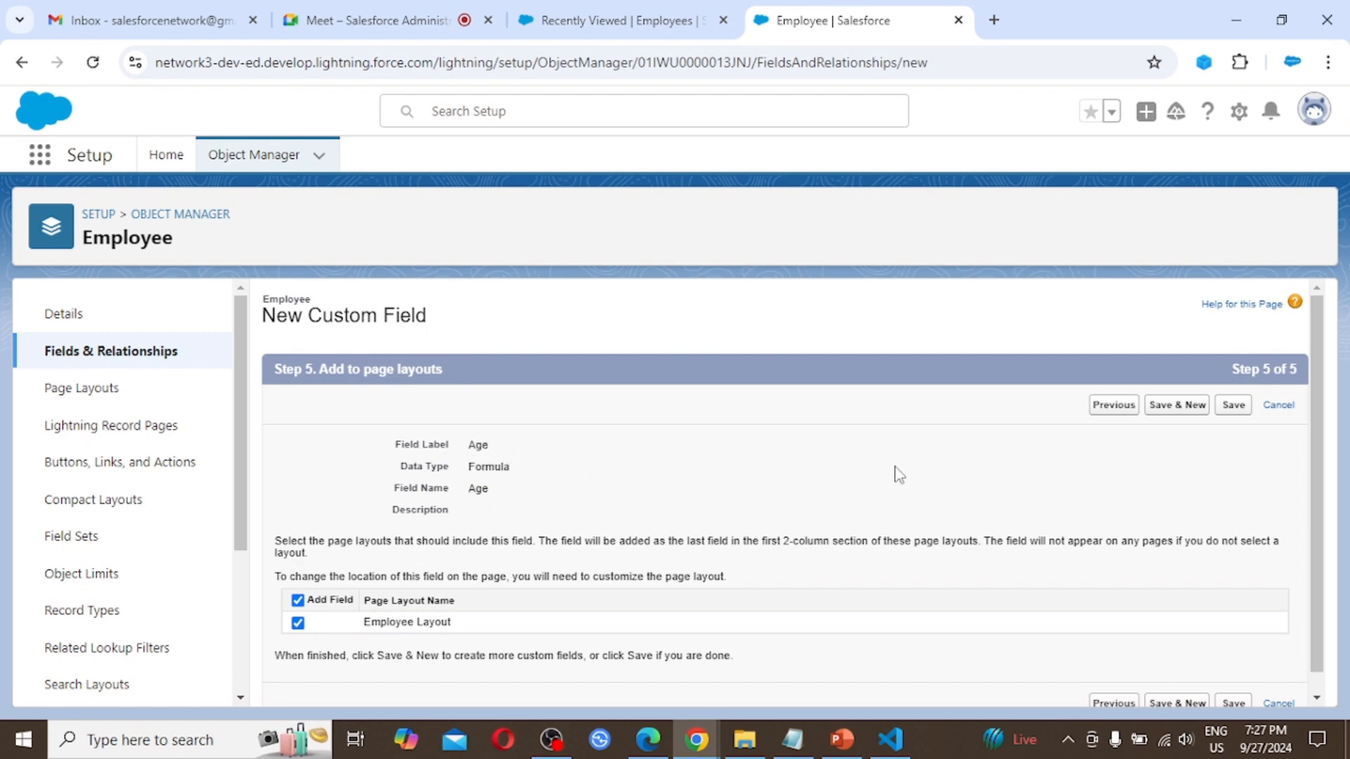
{"action": "left_click", "coordinate": [1239, 415]}
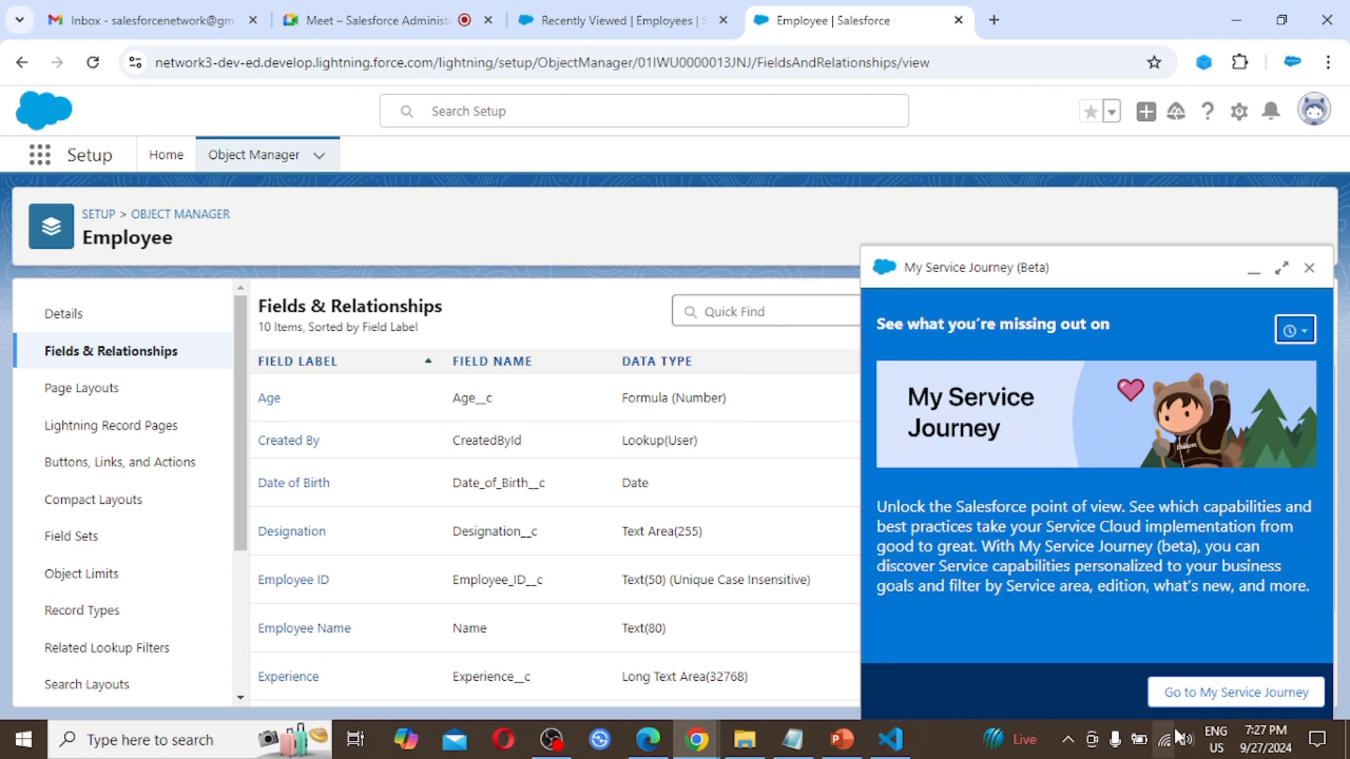
{"action": "left_click", "coordinate": [1308, 268]}
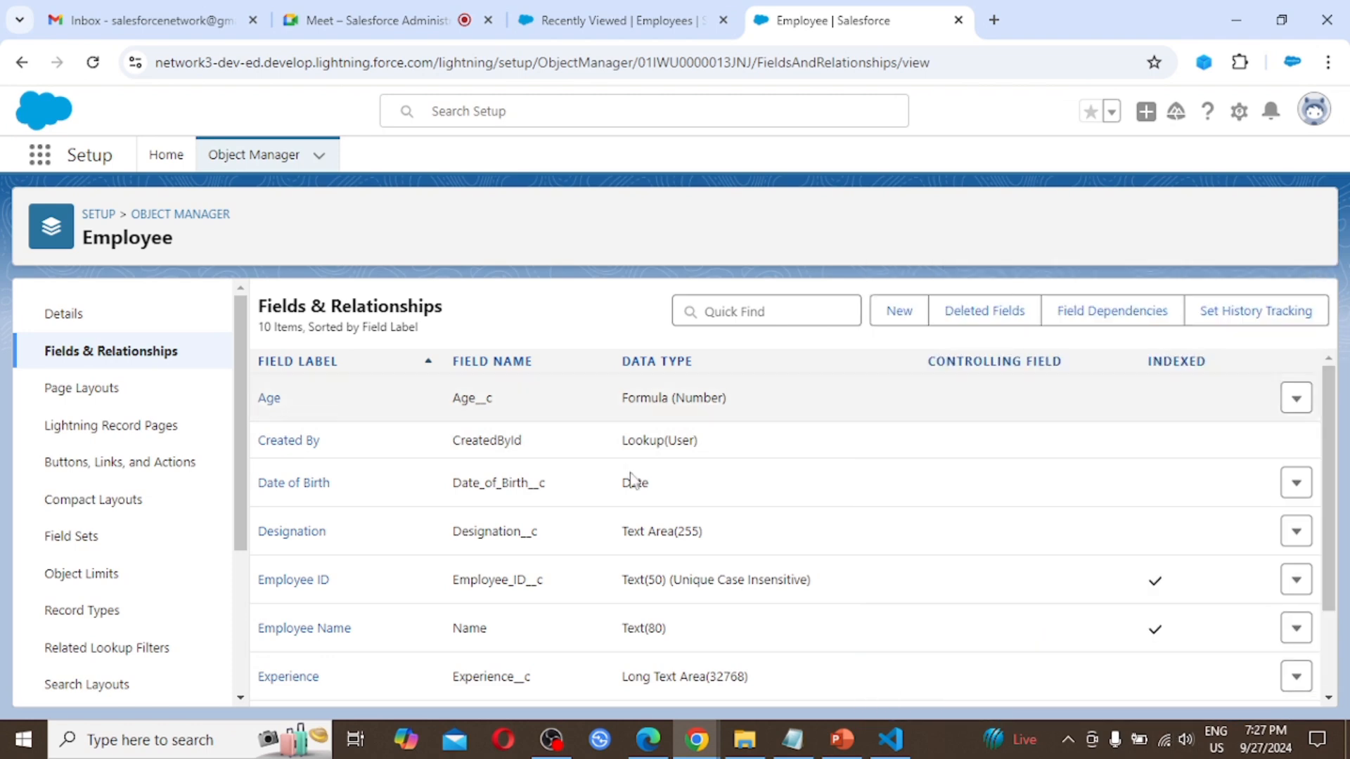
{"action": "scroll", "coordinate": [466, 536], "scroll_direction": "down", "scroll_amount": 1}
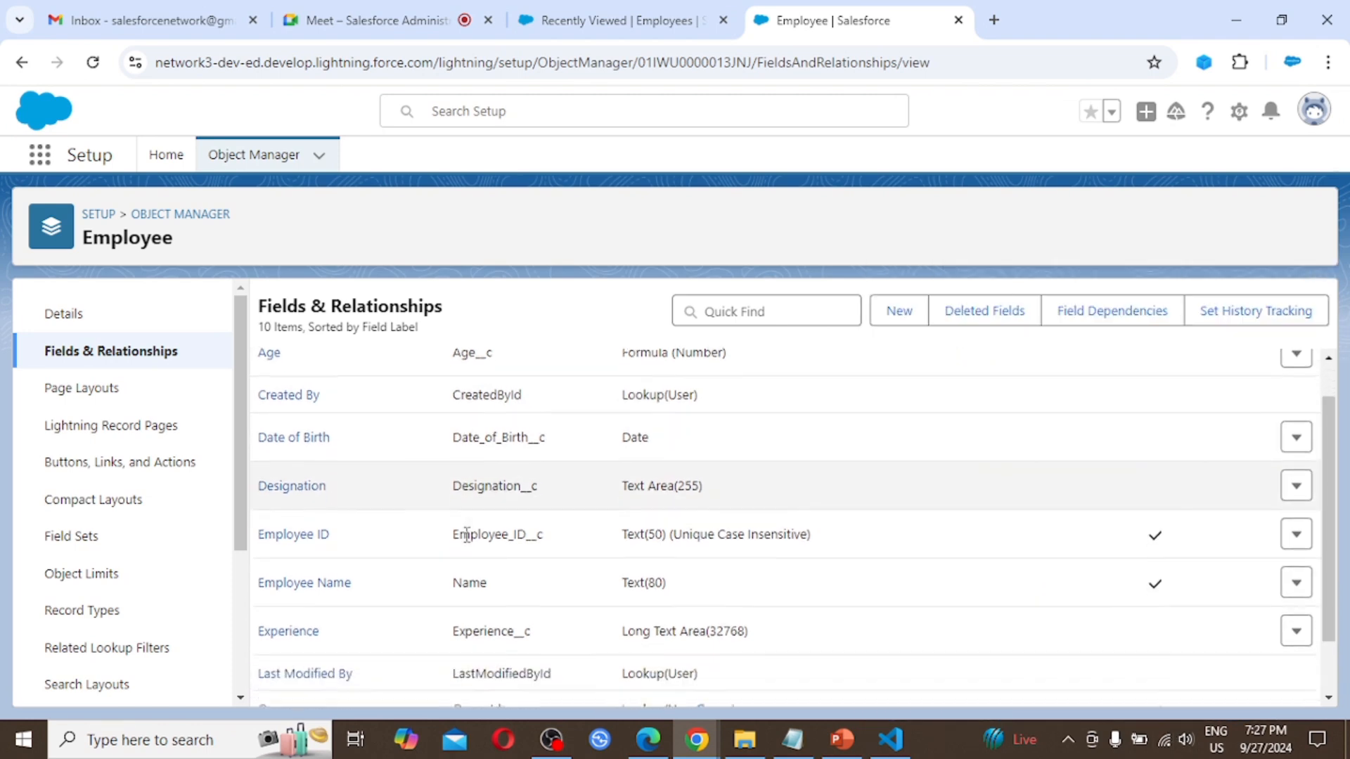
{"action": "scroll", "coordinate": [468, 542], "scroll_direction": "up", "scroll_amount": 1}
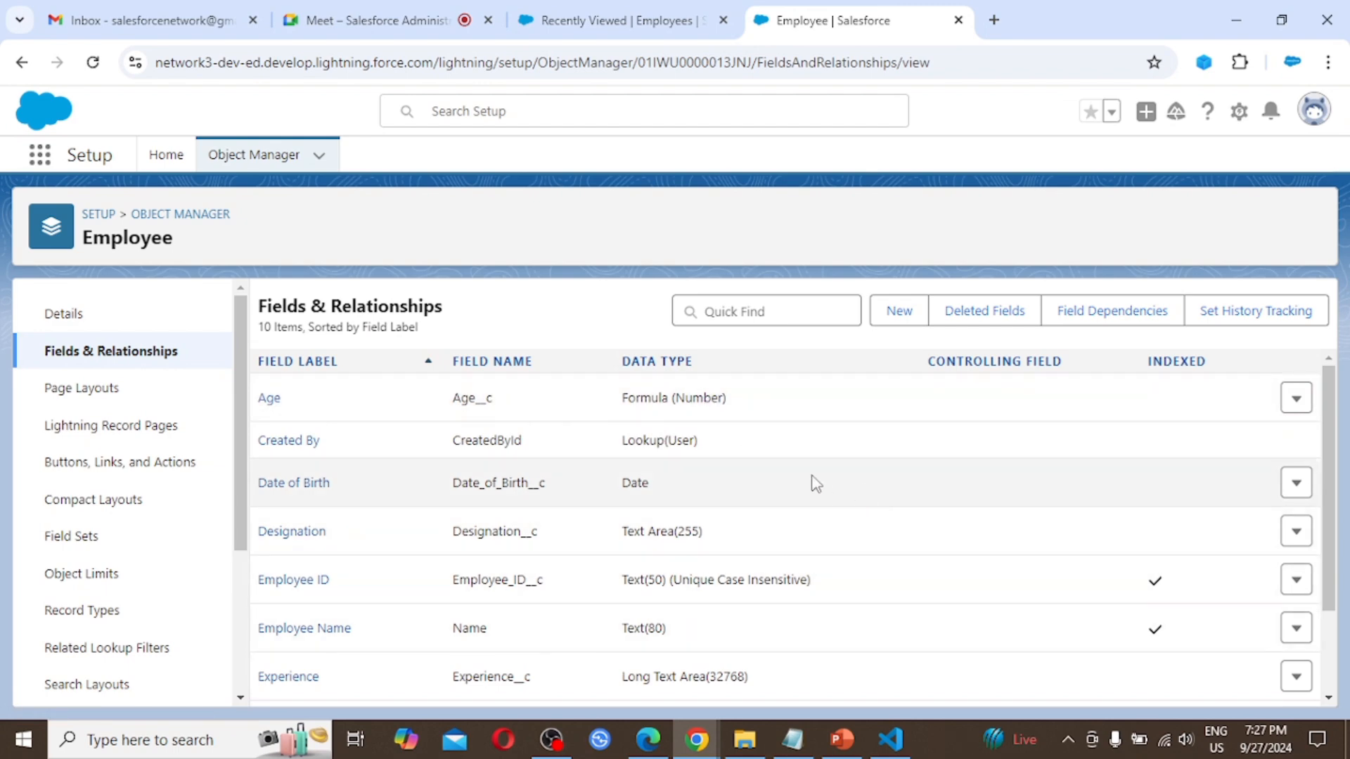
Return to the Employees browser tab, reload it, and reopen the Employees list in the EMS app.
{"action": "left_click", "coordinate": [609, 10]}
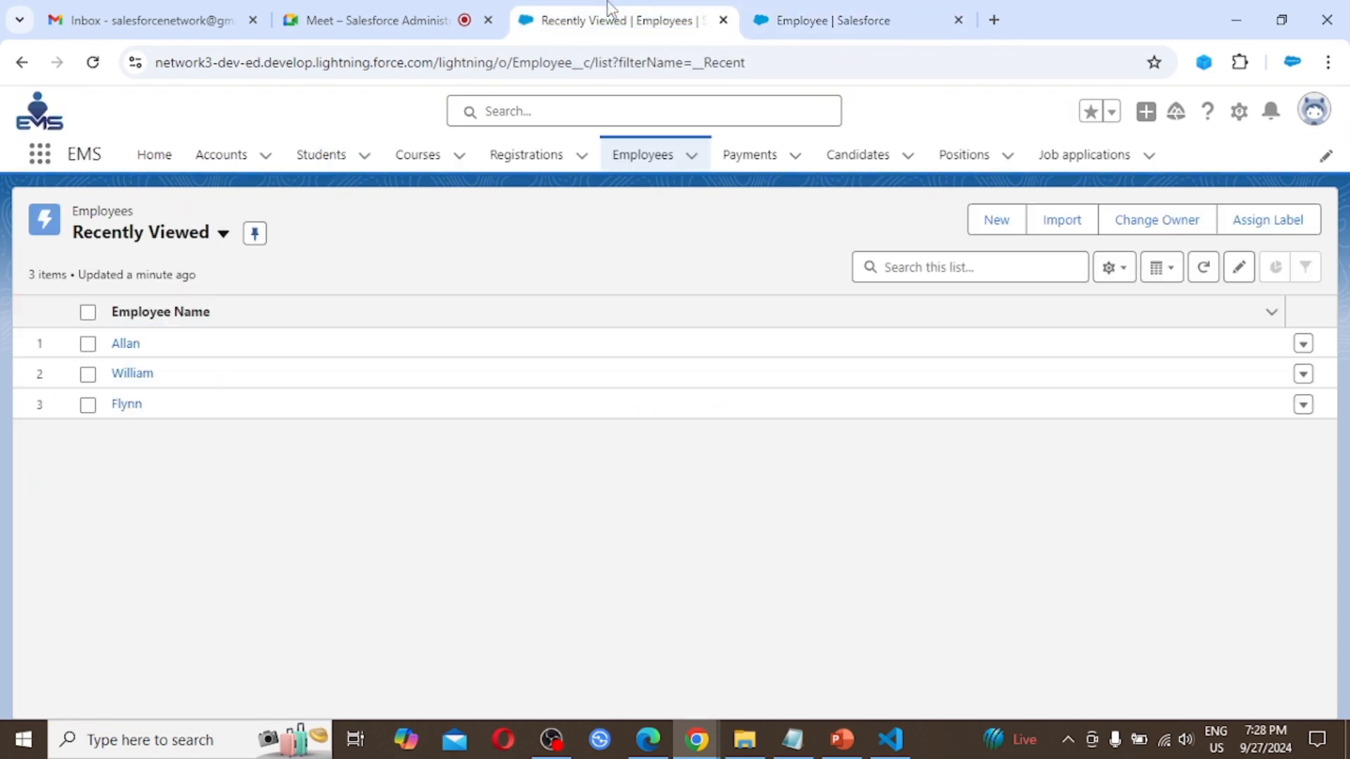
{"action": "left_click", "coordinate": [92, 63]}
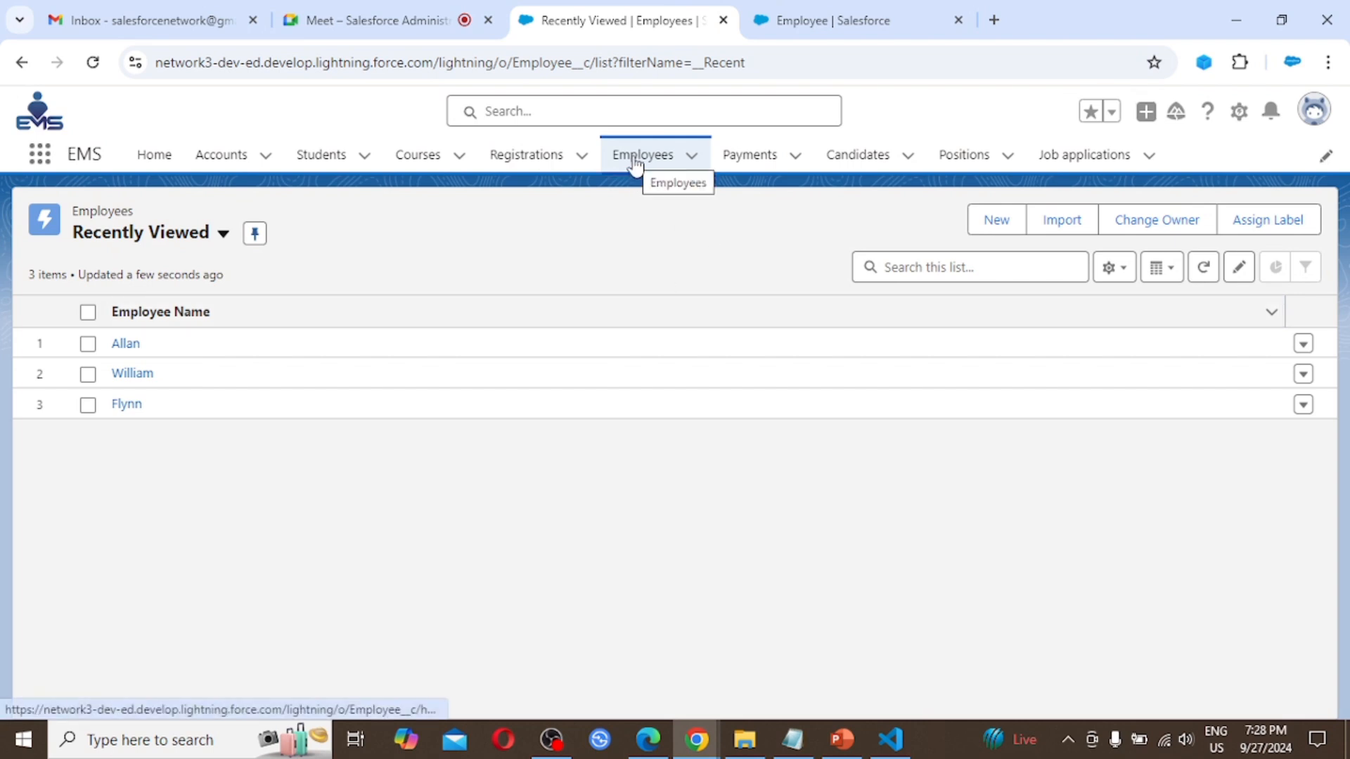
{"action": "left_click", "coordinate": [635, 162]}
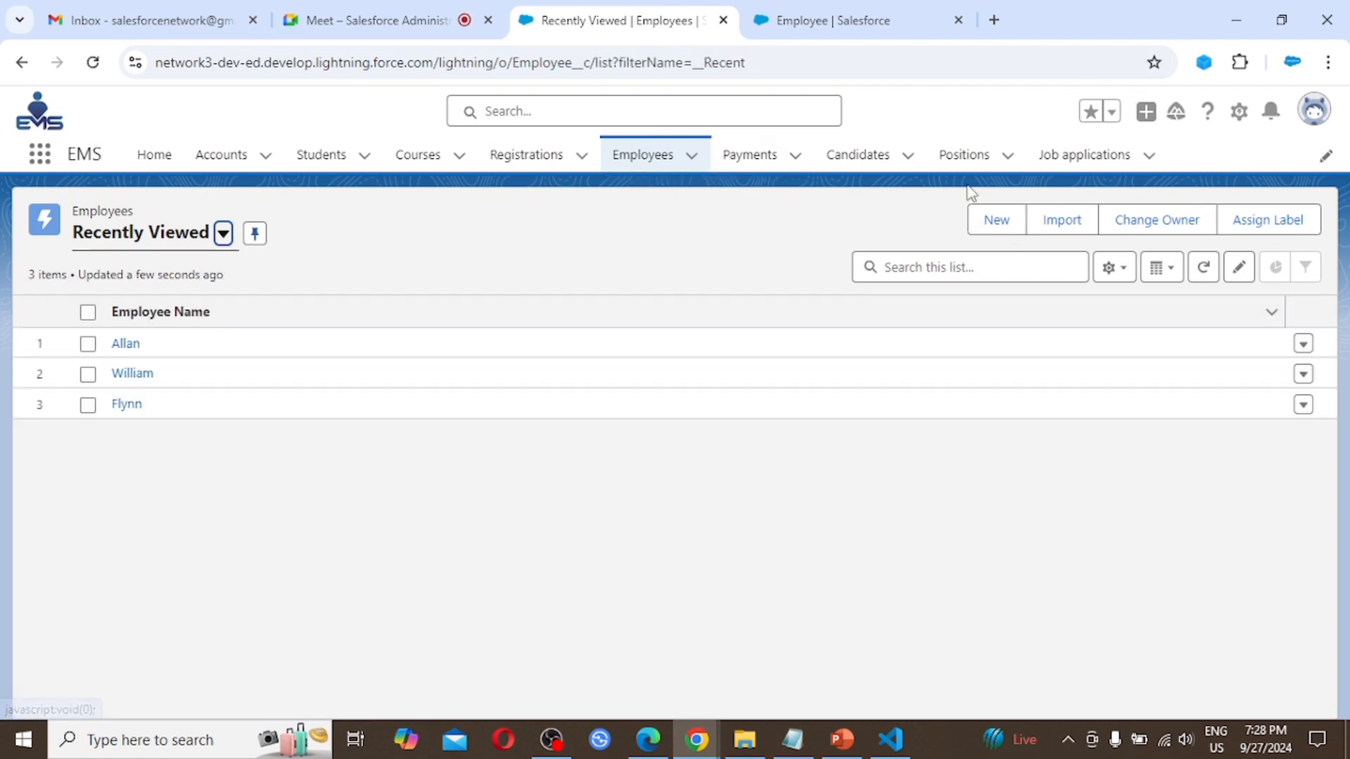
Start a new Employee record and enter the employee's name and employee ID, fixing typos.
{"action": "left_click", "coordinate": [999, 223]}
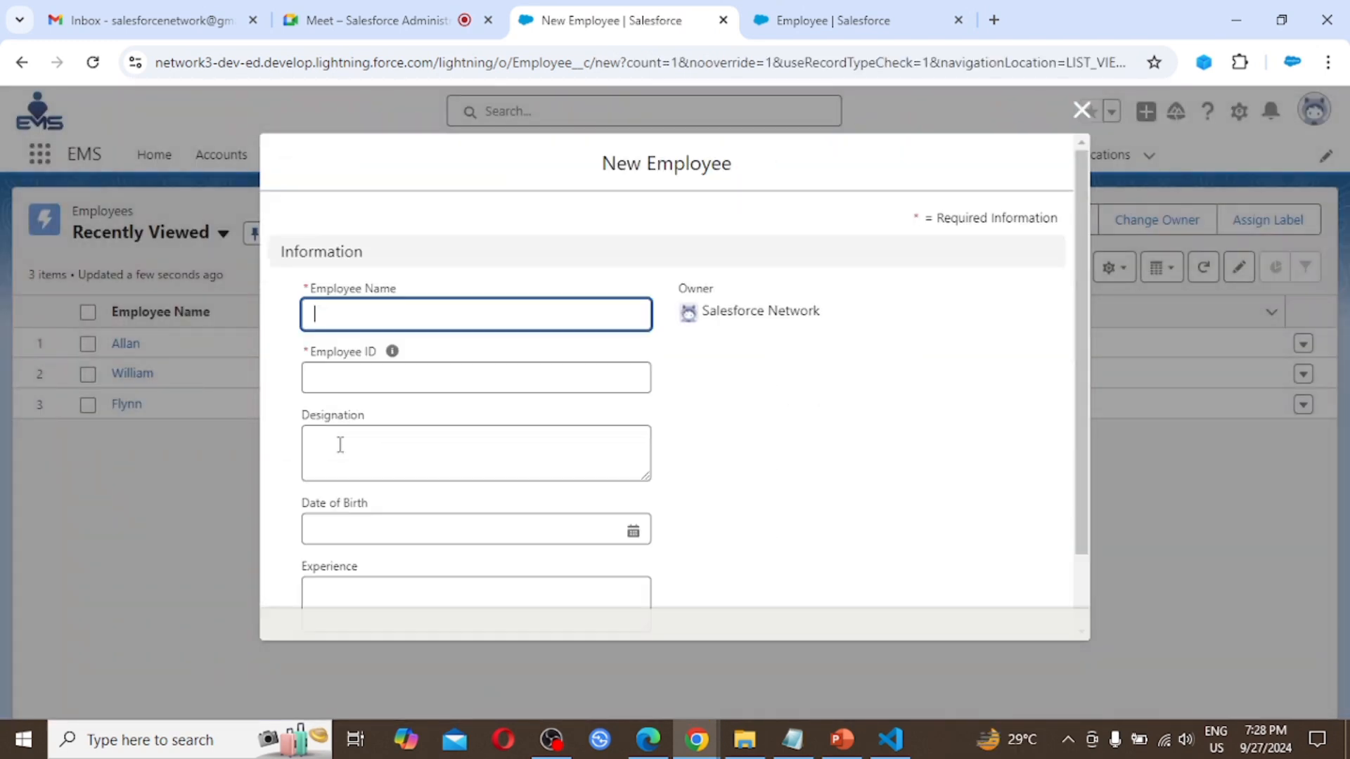
{"action": "left_click", "coordinate": [354, 323]}
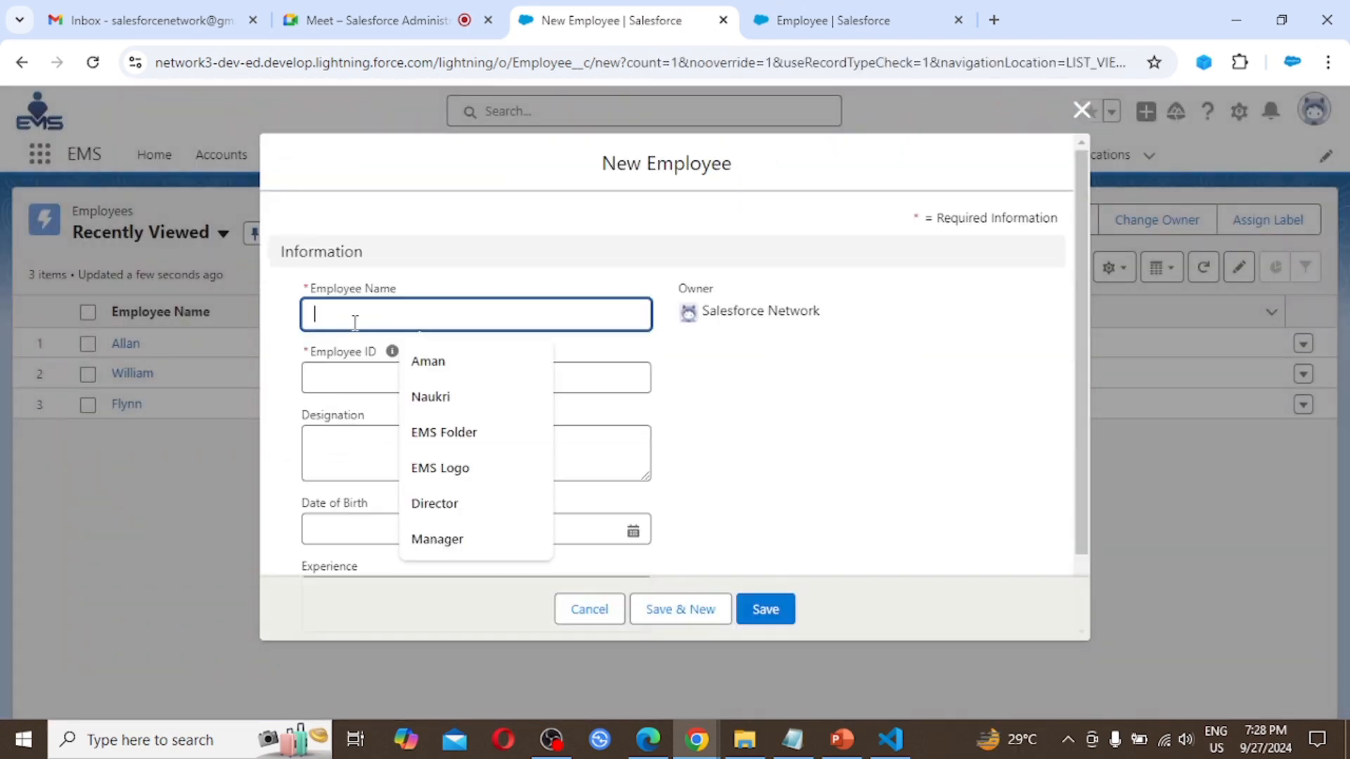
{"action": "type", "text": "S"}
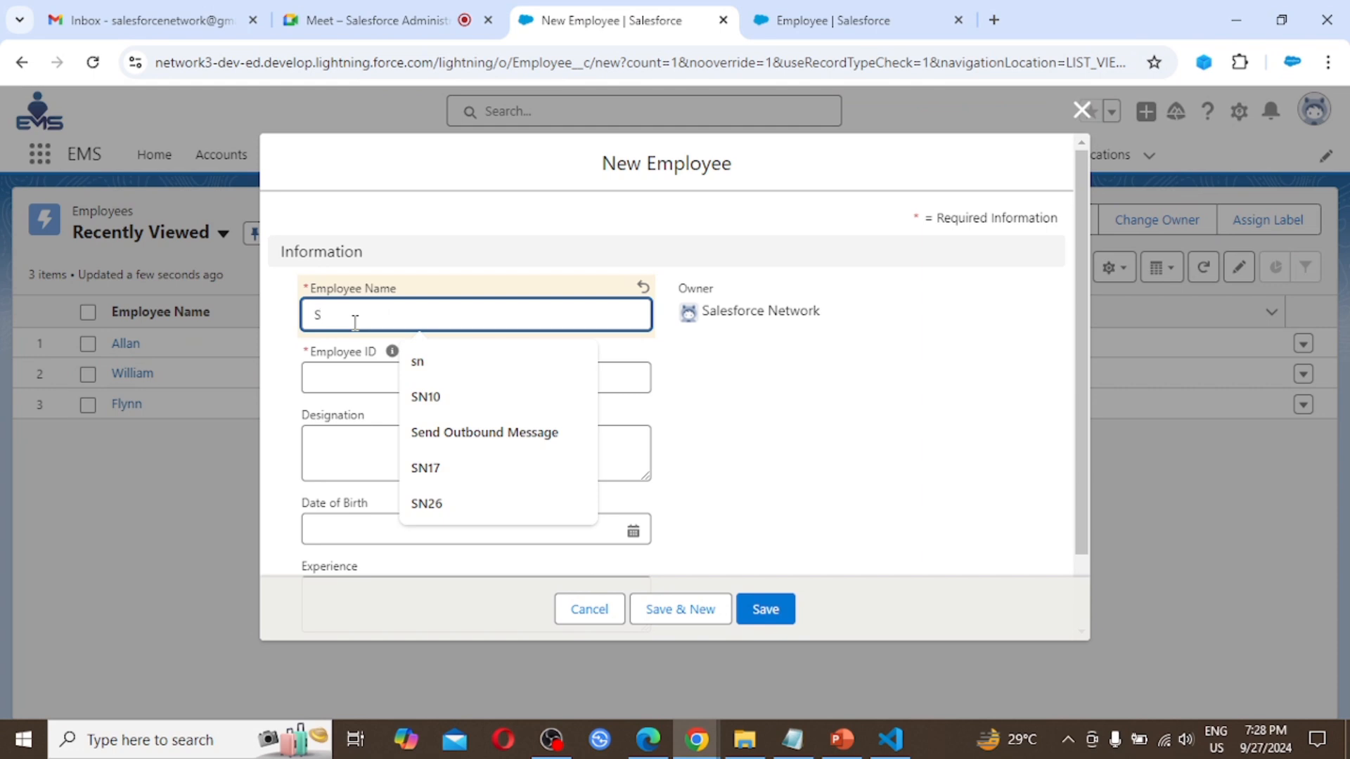
{"action": "type", "text": "mitt"}
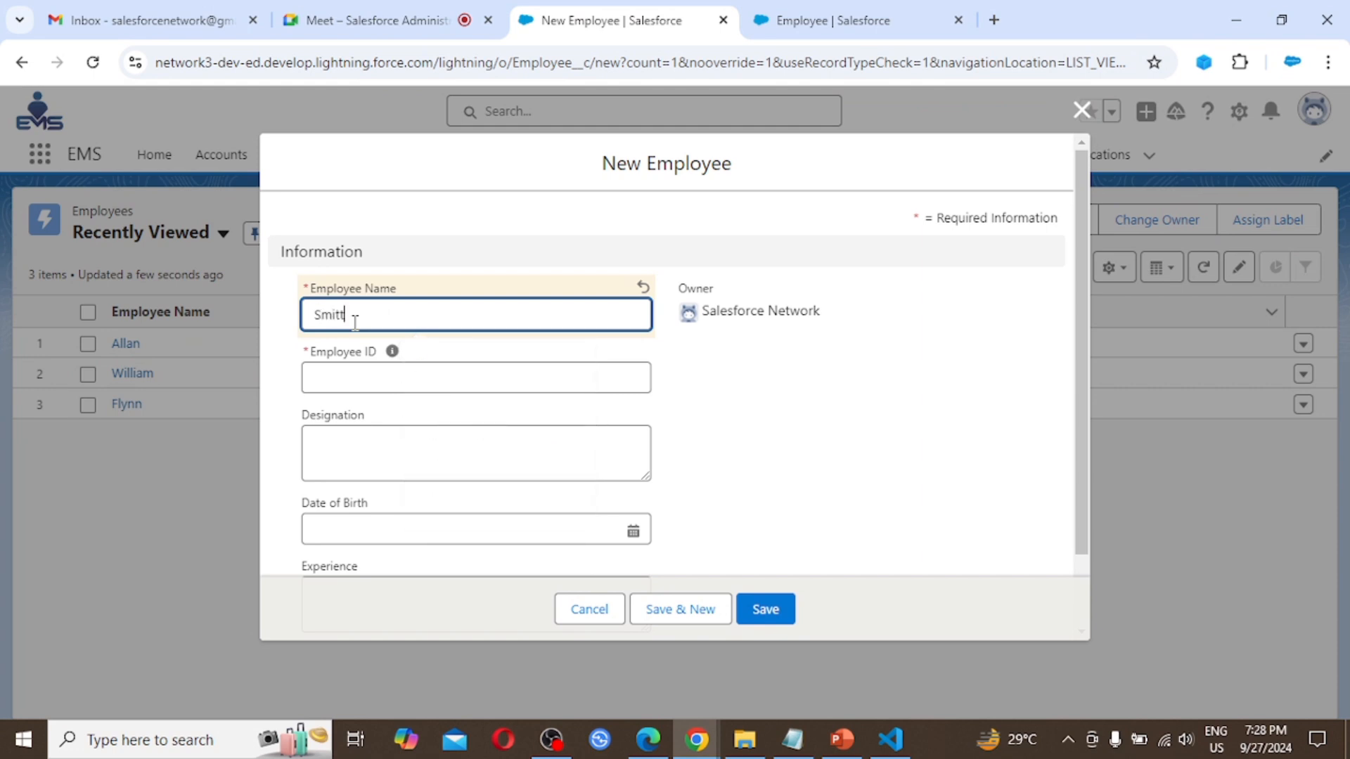
{"action": "type", "text": "h"}
{"action": "key", "text": "BackSpace"}
{"action": "key", "text": "BackSpace"}
{"action": "type", "text": "h"}
{"action": "key", "text": "Tab"}
{"action": "key", "text": "Tab"}
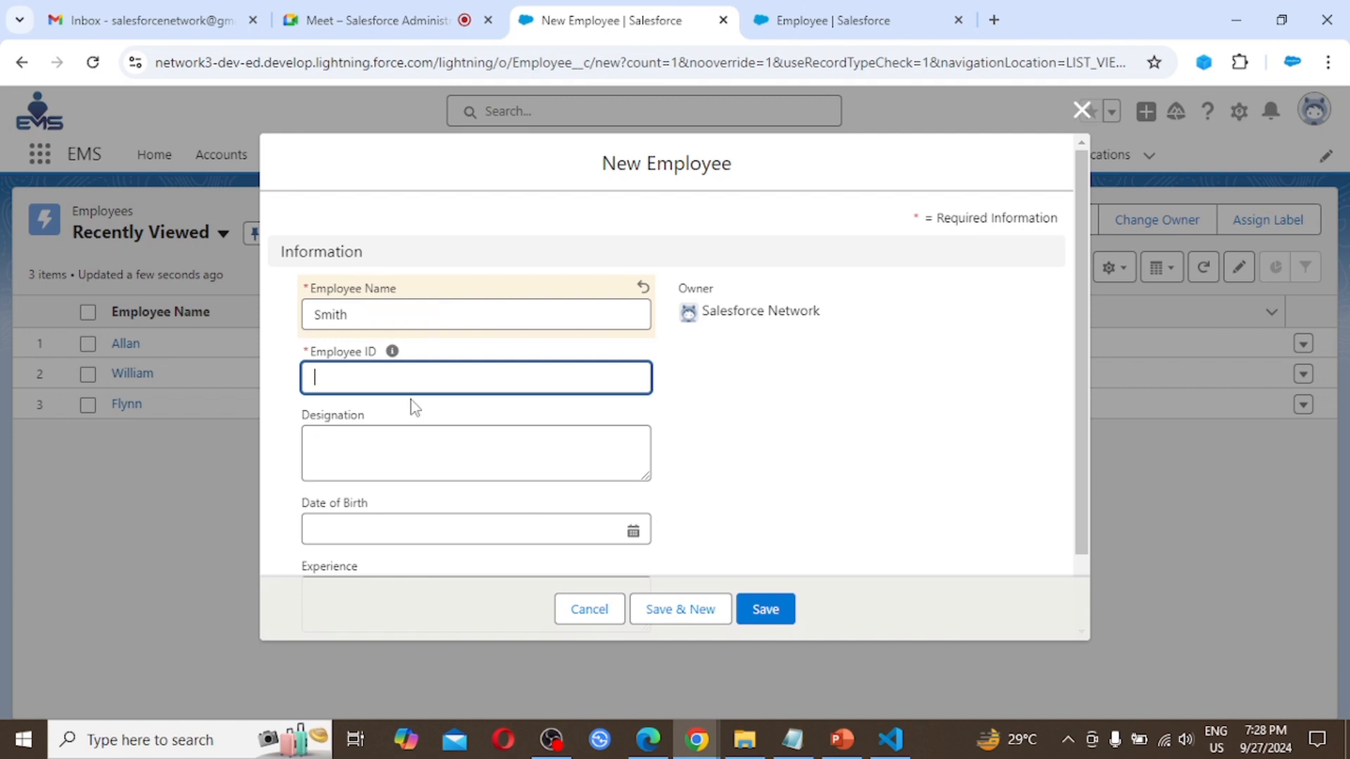
{"action": "type", "text": "EMP-"}
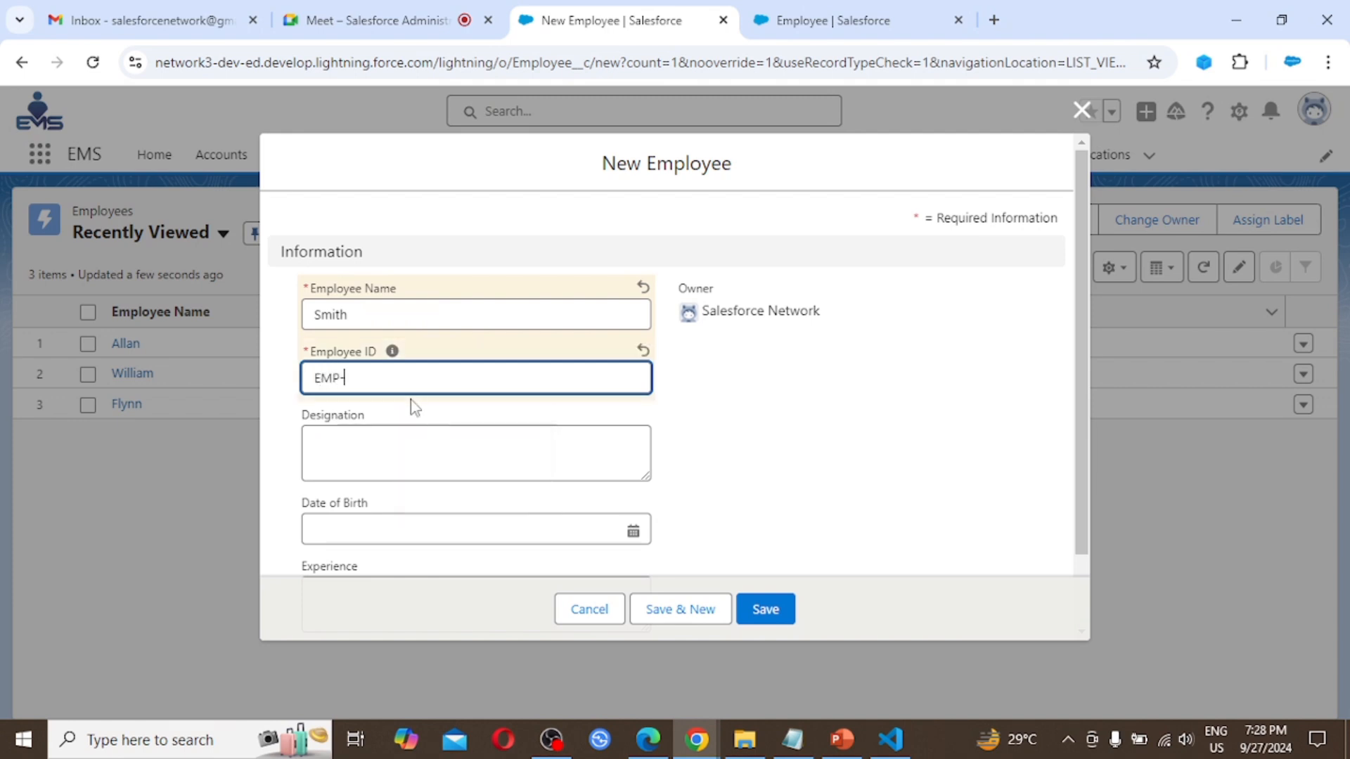
{"action": "key", "text": "BackSpace"}
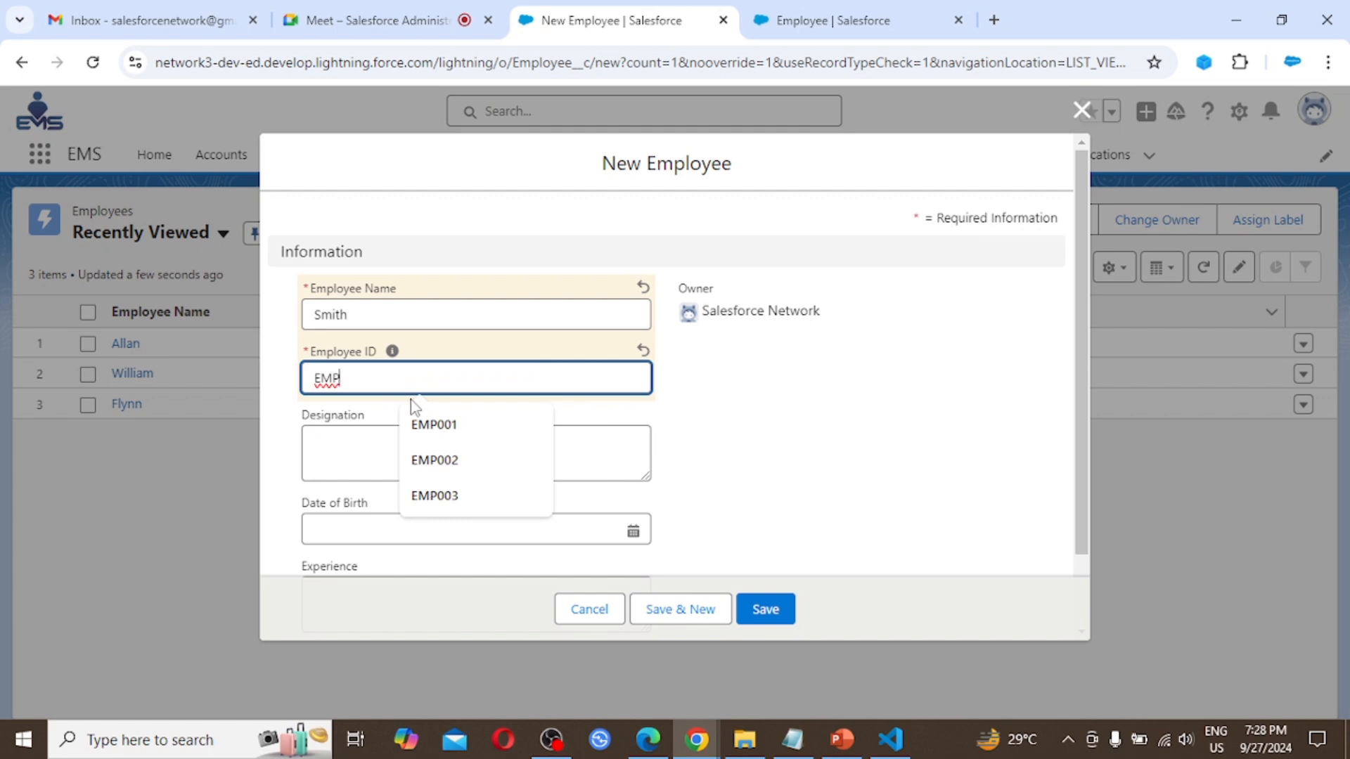
{"action": "type", "text": "004"}
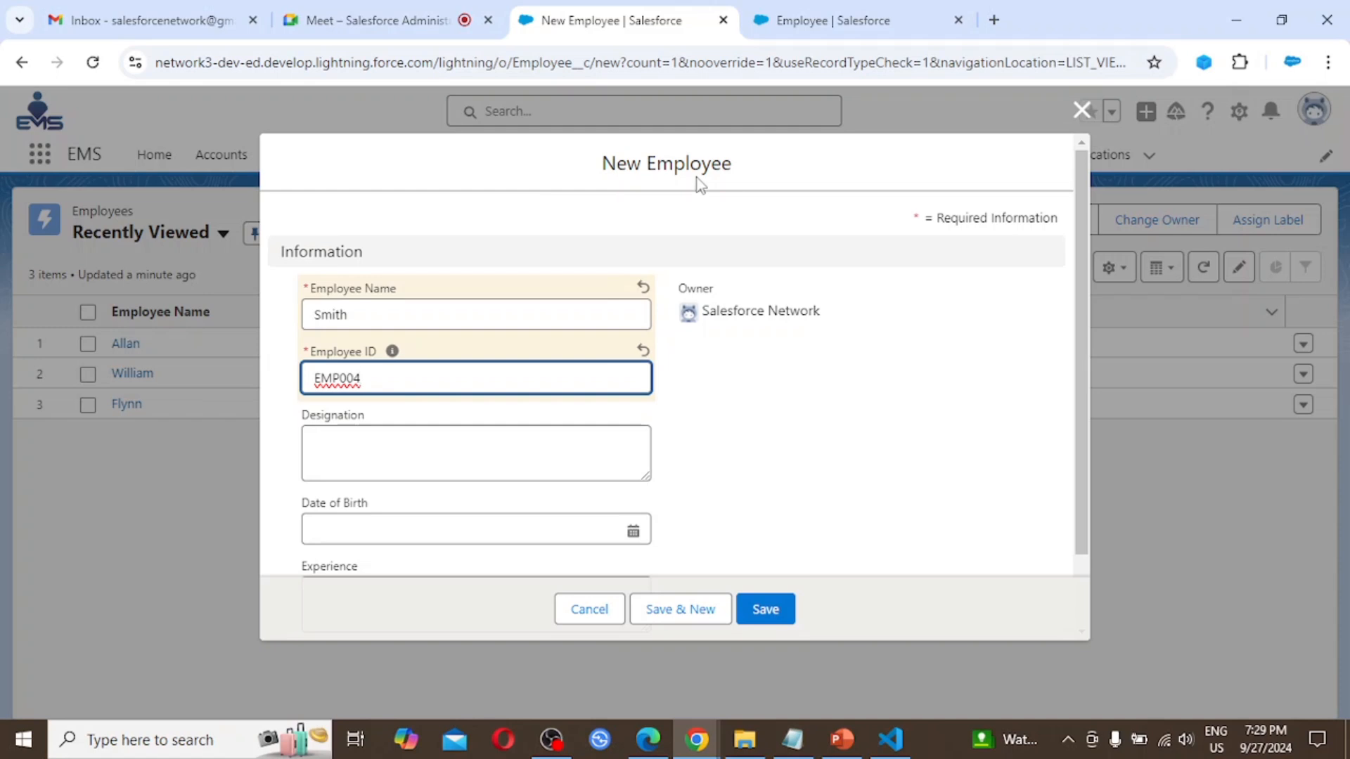
Enter DBA as the new employee's Designation.
{"action": "left_click", "coordinate": [524, 455]}
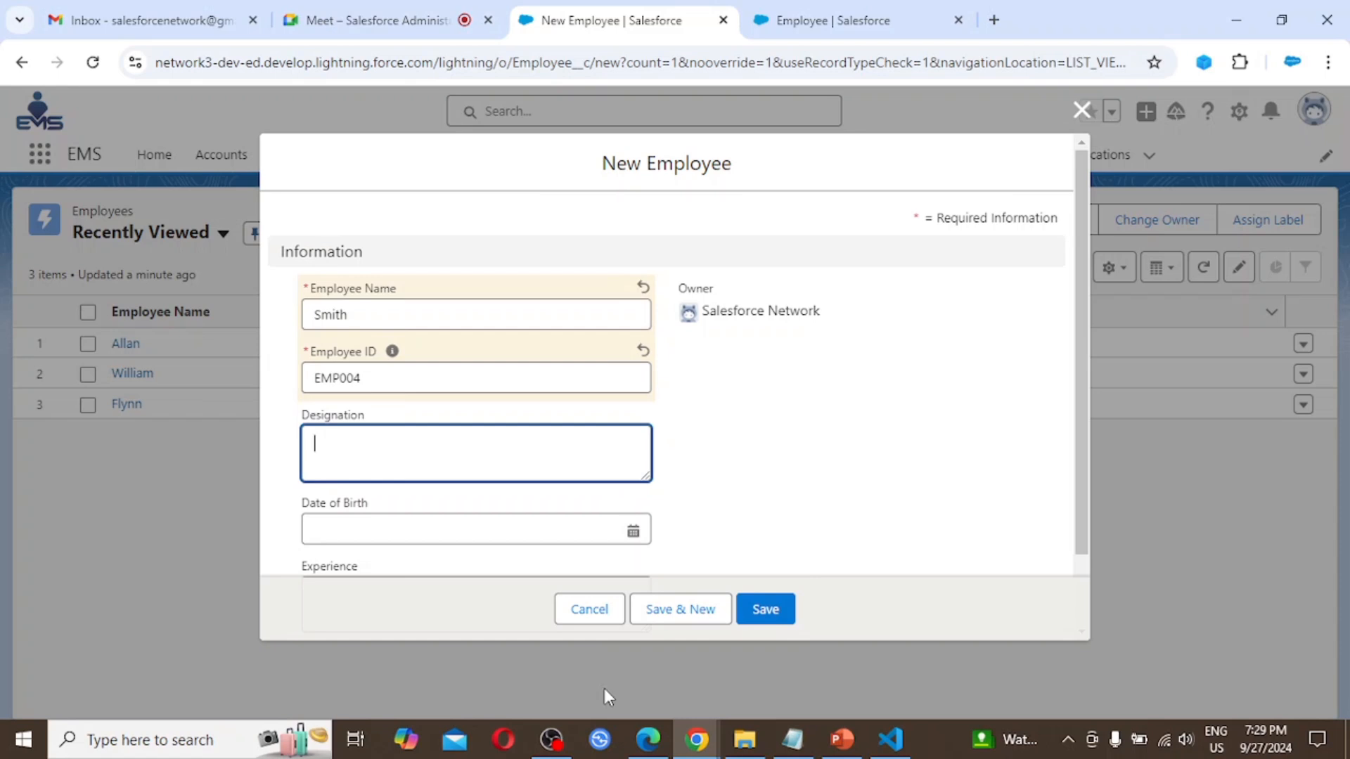
{"action": "type", "text": "DBA"}
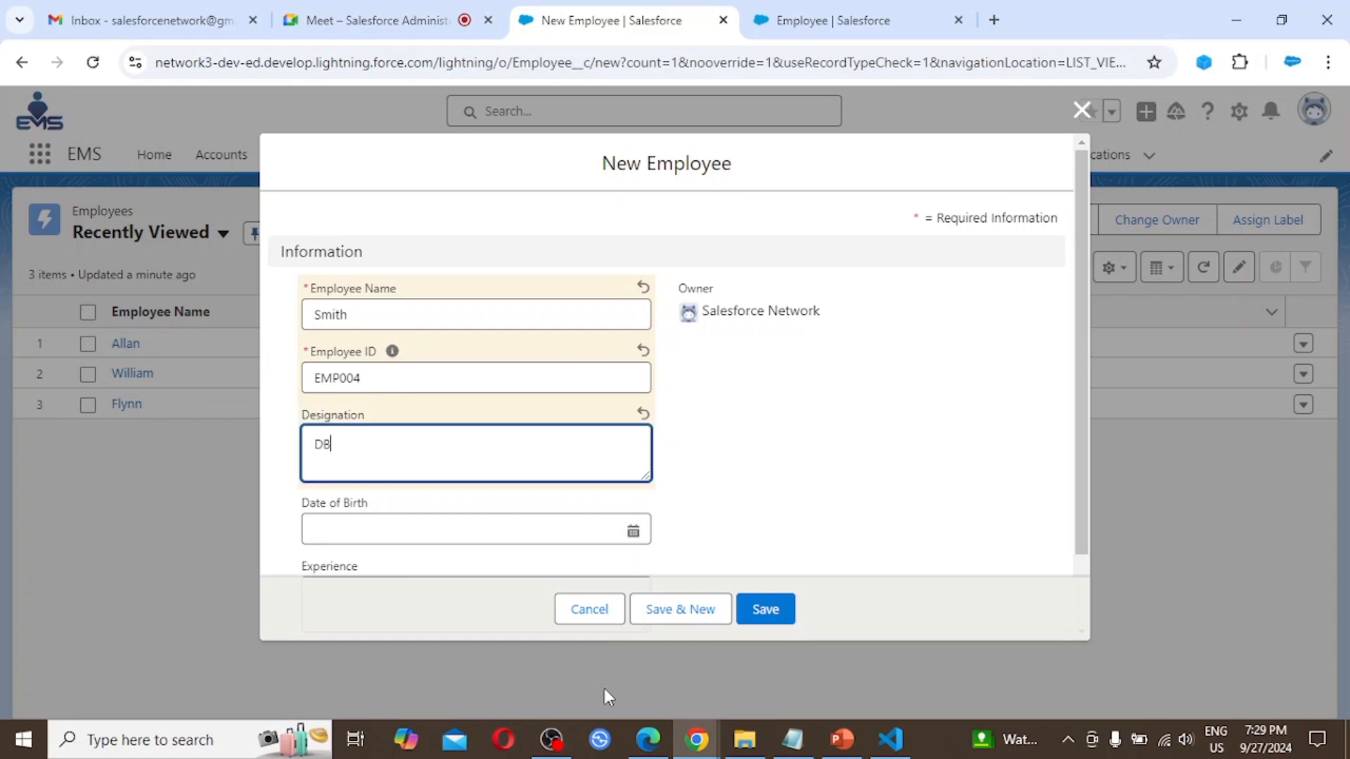
{"action": "key", "text": "BackSpace"}
{"action": "type", "text": "A"}
Set the Date of Birth to 01/01/2010 using the calendar and editing the year.
{"action": "left_click", "coordinate": [633, 532]}
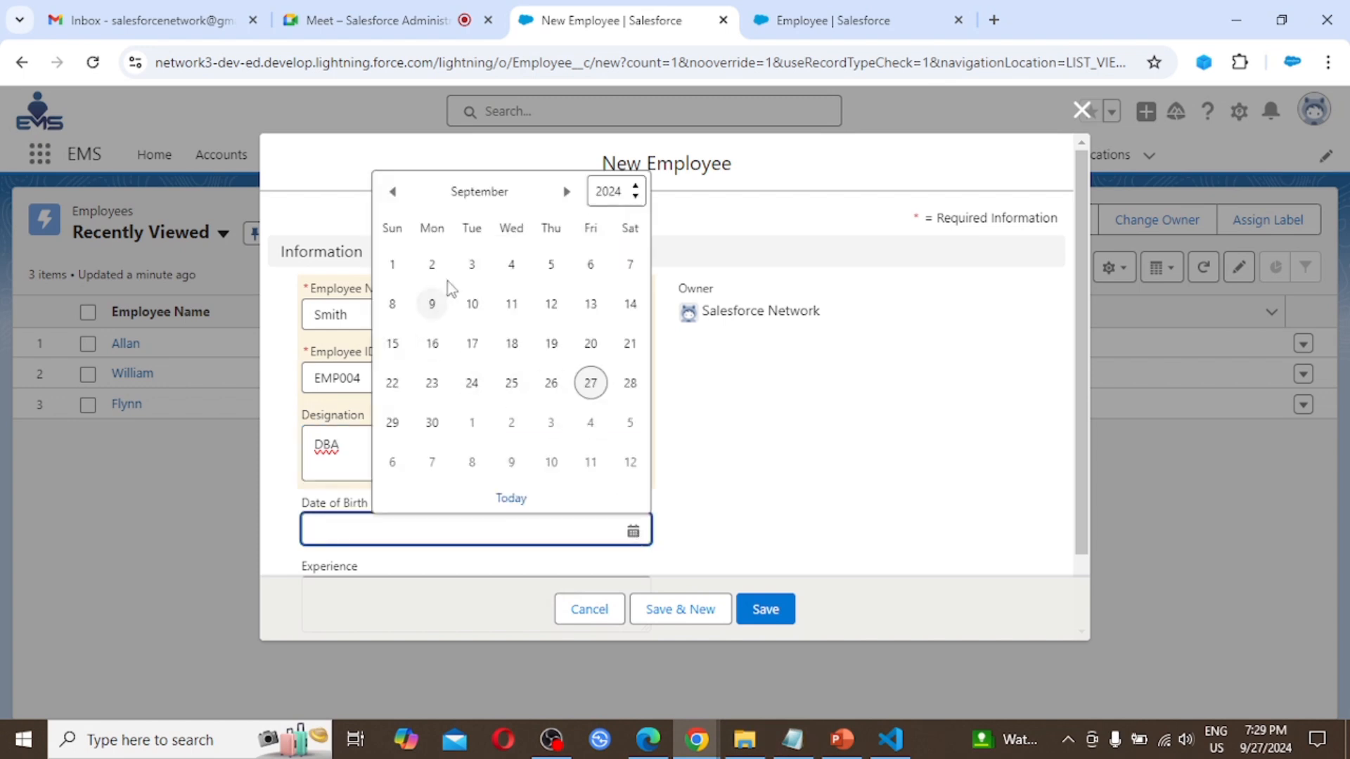
{"action": "left_click", "coordinate": [392, 190]}
{"action": "left_click", "coordinate": [394, 190]}
{"action": "left_click", "coordinate": [394, 190]}
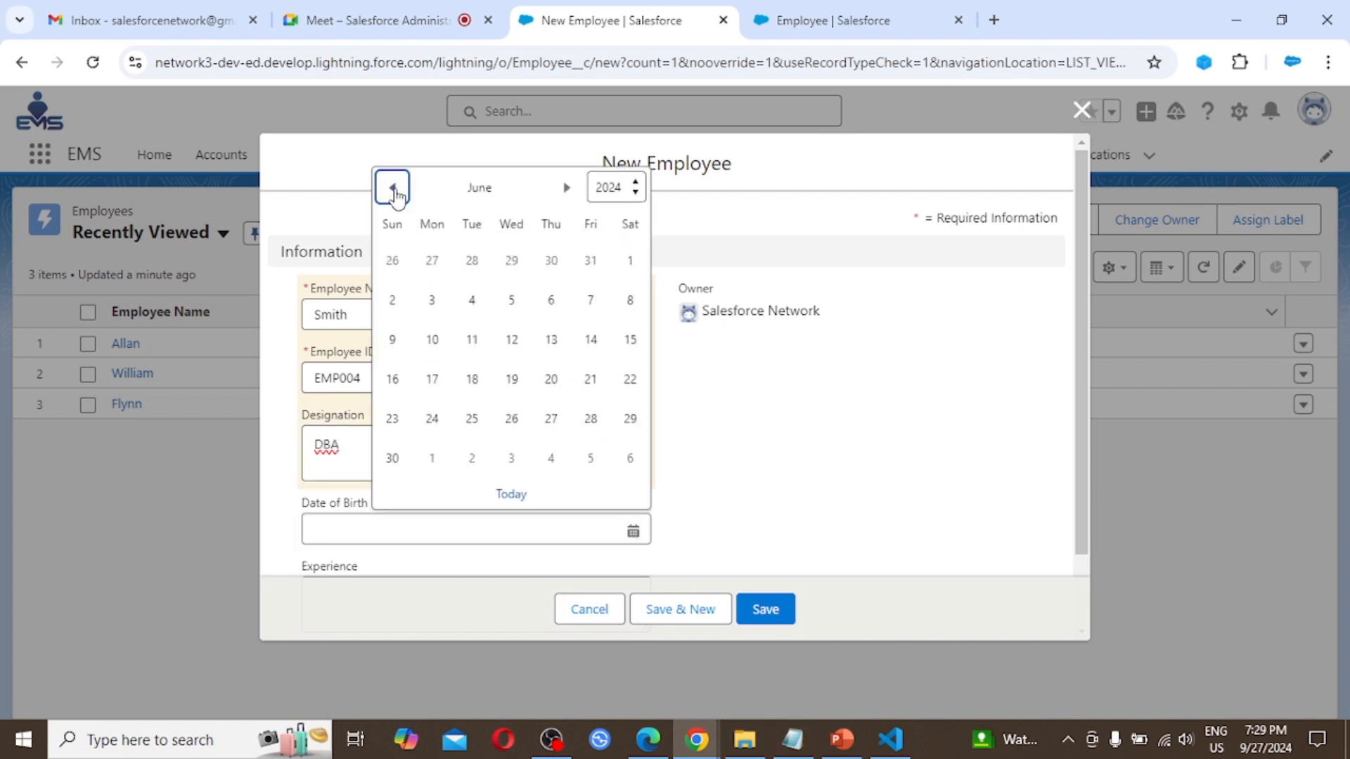
{"action": "left_click", "coordinate": [394, 190]}
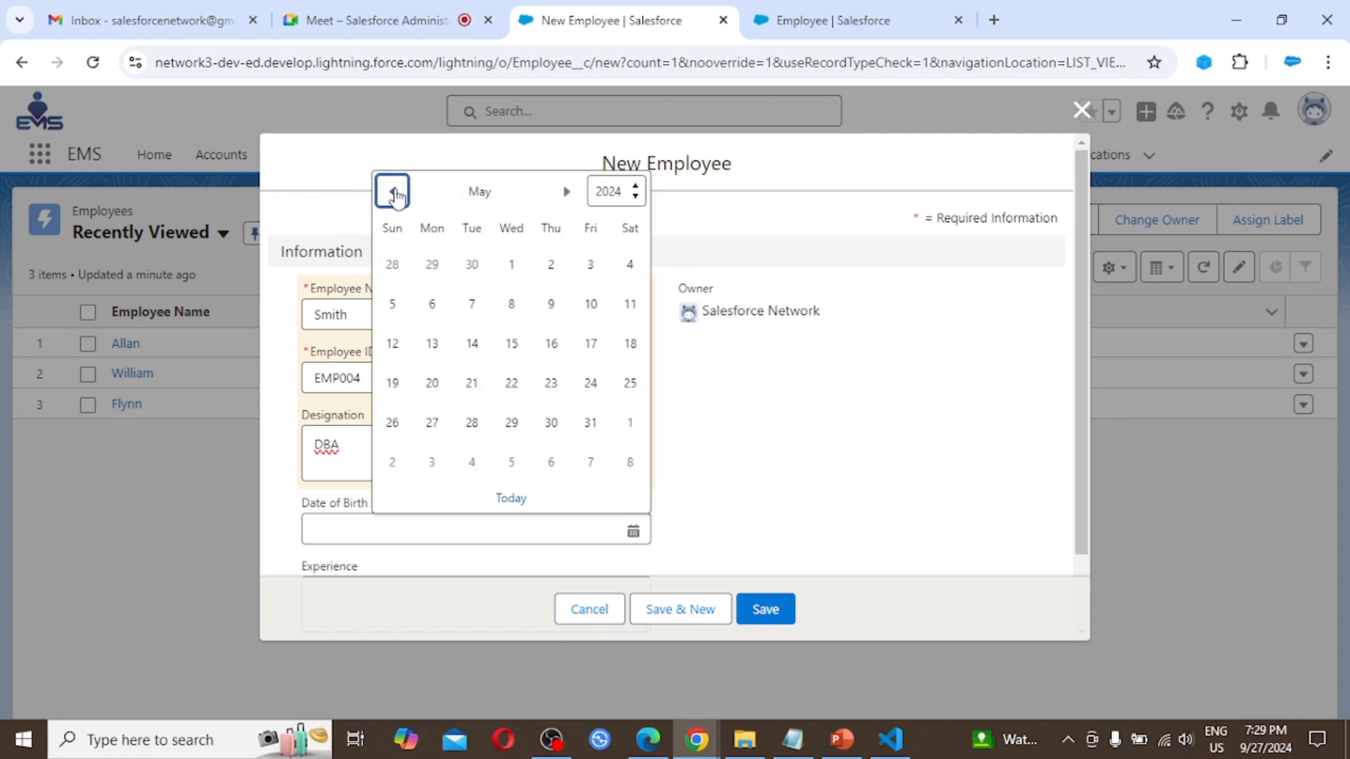
{"action": "left_click", "coordinate": [394, 189]}
{"action": "left_click", "coordinate": [393, 190]}
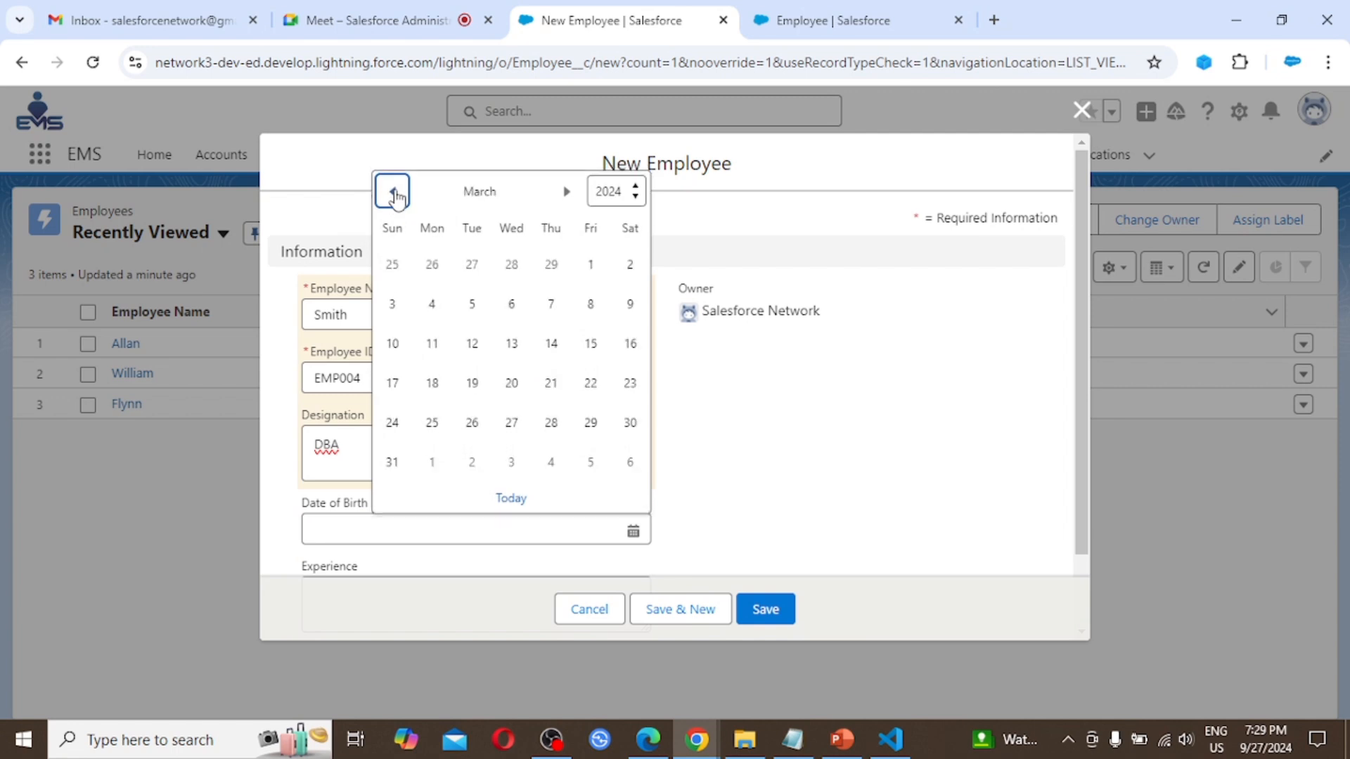
{"action": "left_click", "coordinate": [394, 190]}
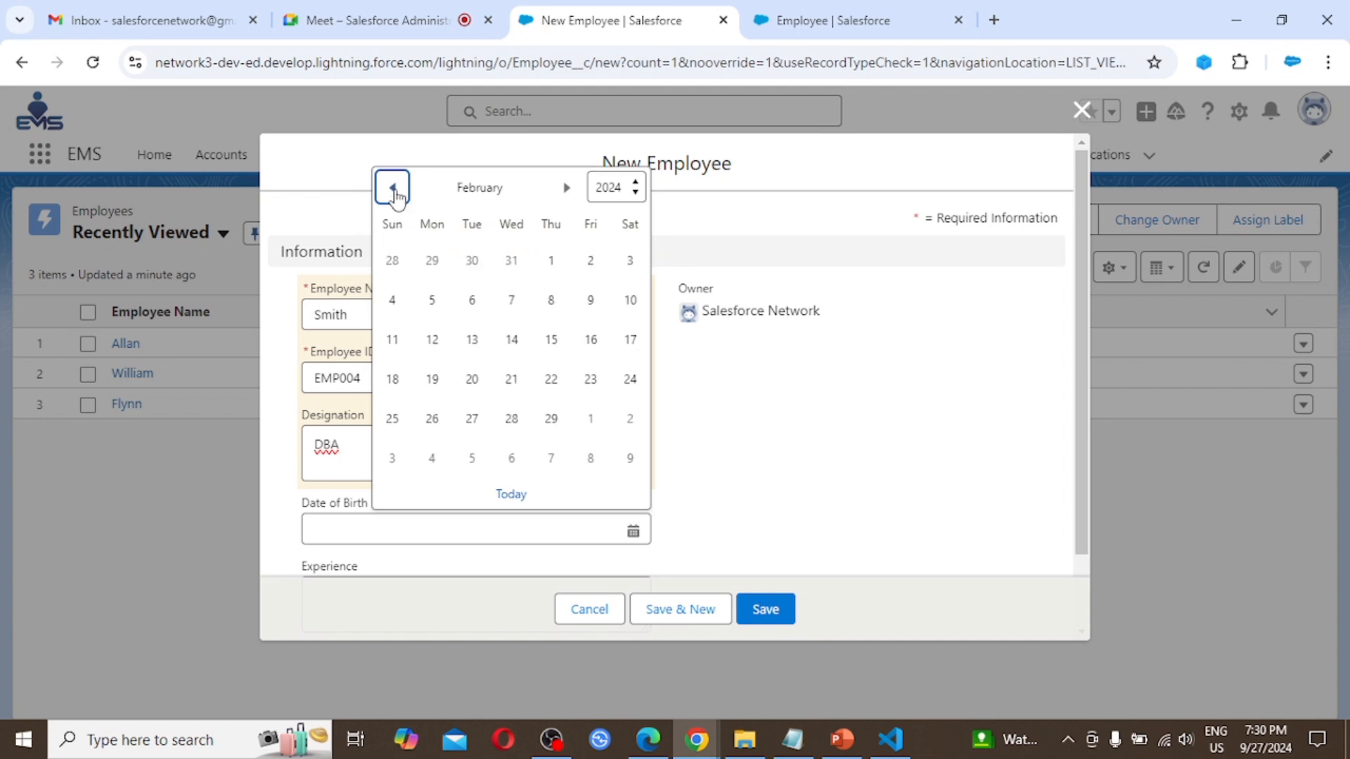
{"action": "left_click", "coordinate": [394, 190]}
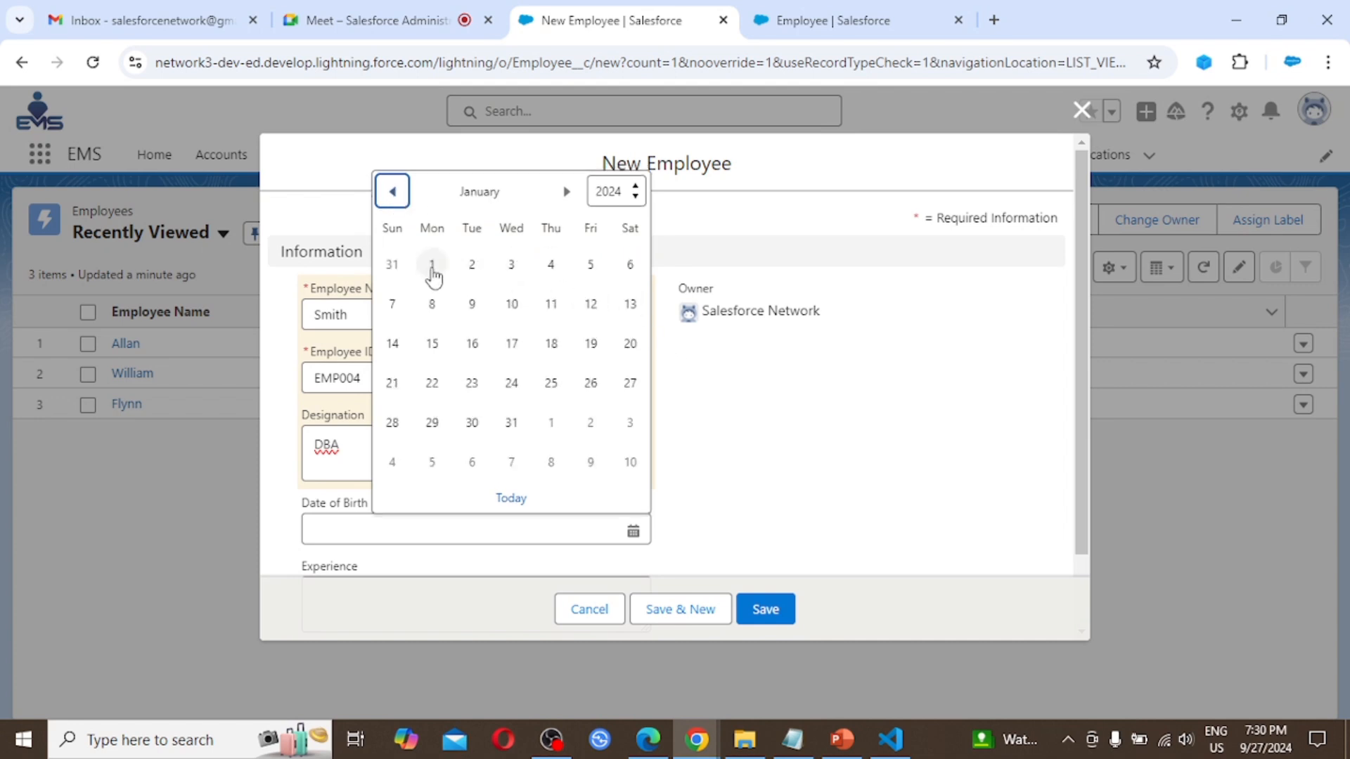
{"action": "left_click", "coordinate": [432, 268]}
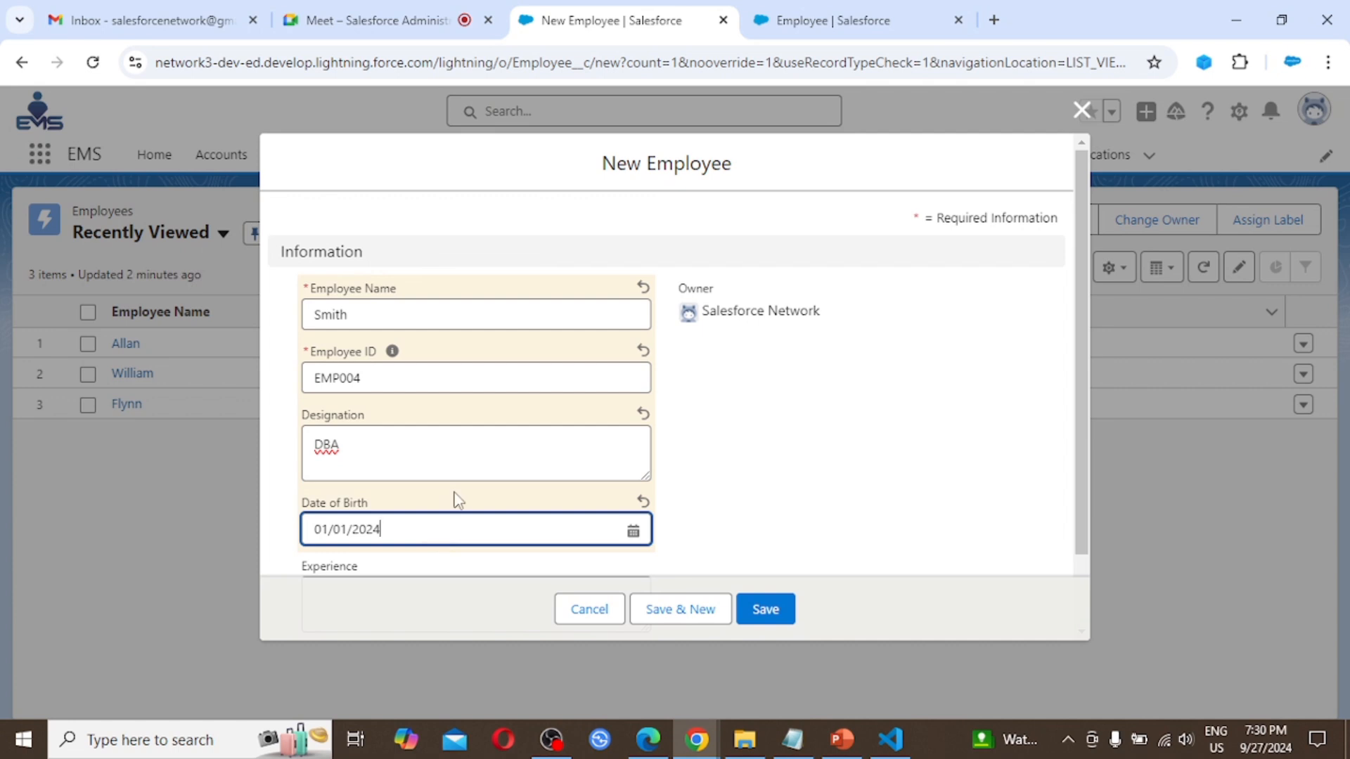
{"action": "left_click", "coordinate": [408, 533]}
{"action": "key", "text": "BackSpace"}
{"action": "key", "text": "BackSpace"}
{"action": "type", "text": "10"}
Enter '7 as DBA' in the Experience field.
{"action": "scroll", "coordinate": [791, 434], "scroll_direction": "down", "scroll_amount": 2}
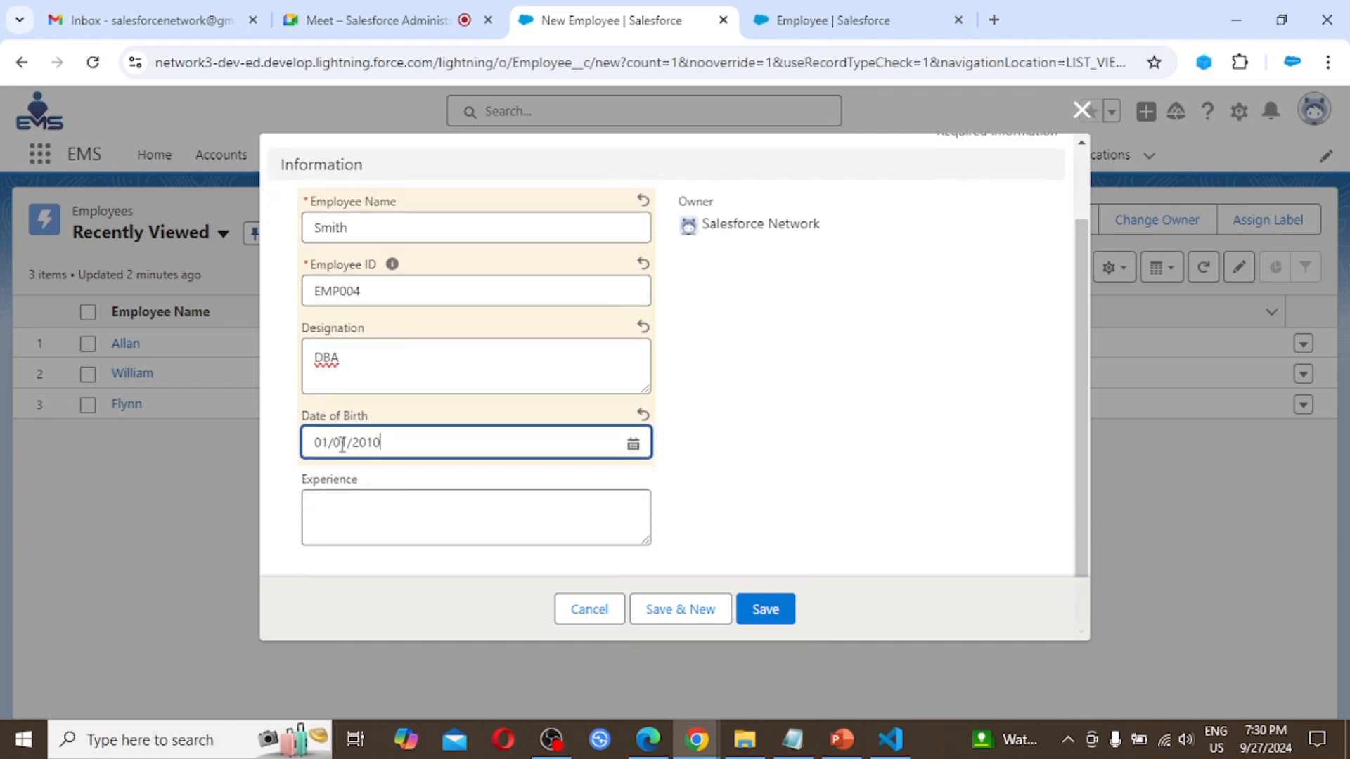
{"action": "left_click", "coordinate": [419, 528]}
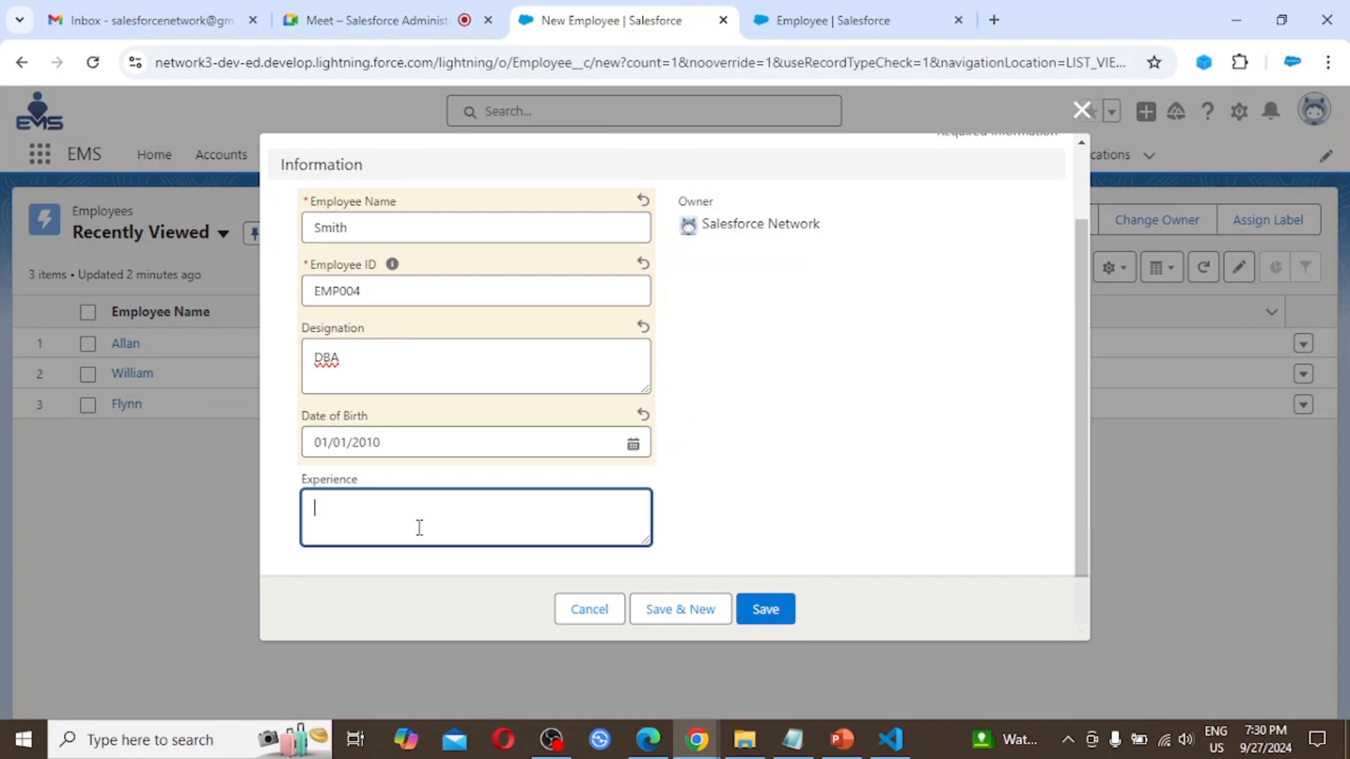
{"action": "type", "text": "7"}
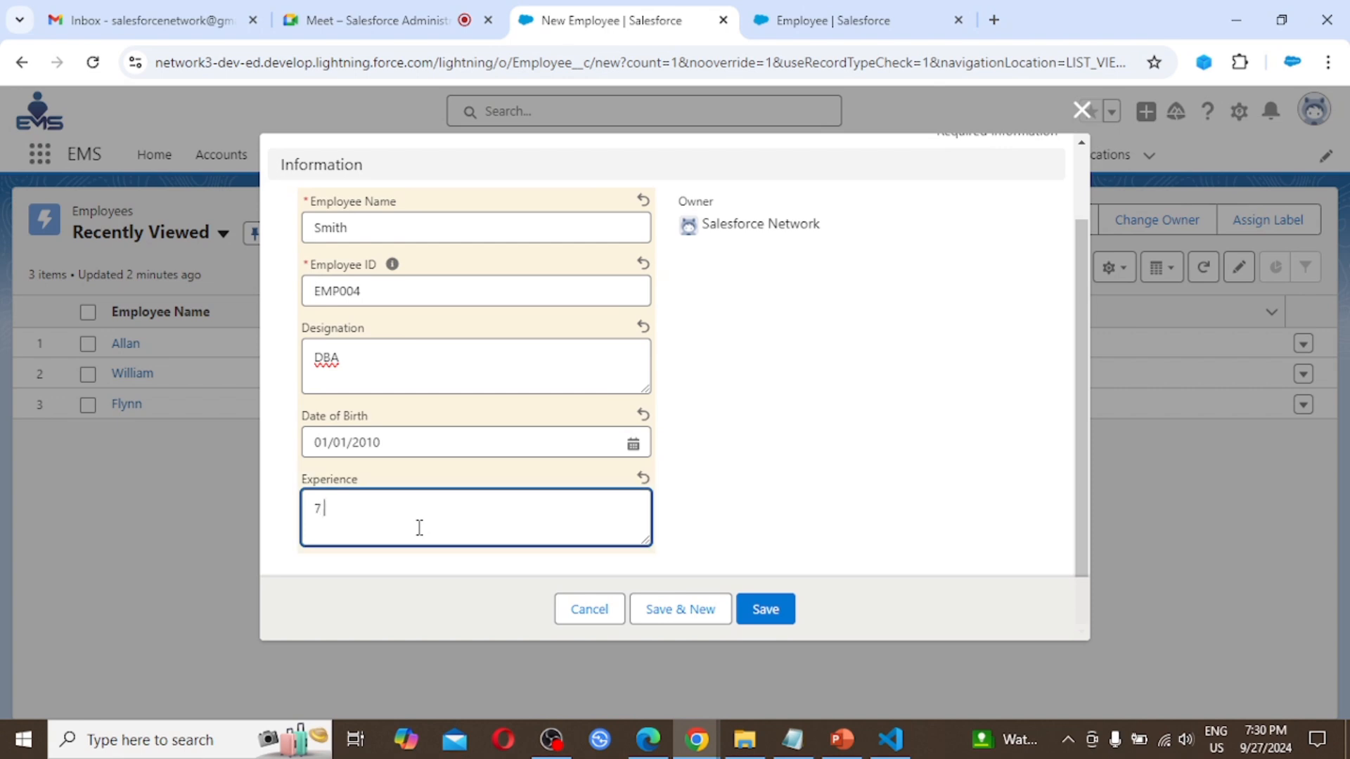
{"action": "type", "text": " as DBA"}
Save the new employee and check the Age formula field reads 14.75 on the Details tab.
{"action": "left_click", "coordinate": [761, 610]}
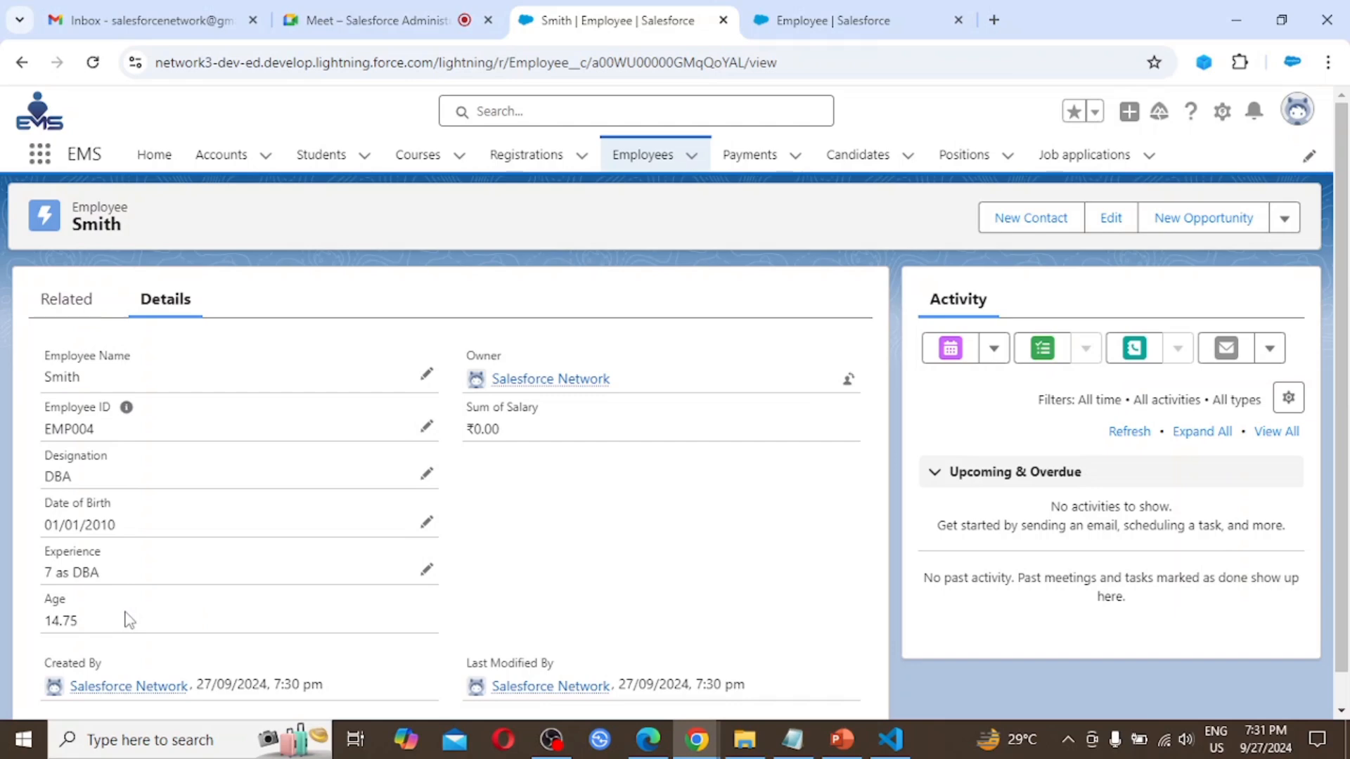
{"action": "scroll", "coordinate": [188, 620], "scroll_direction": "down", "scroll_amount": 1}
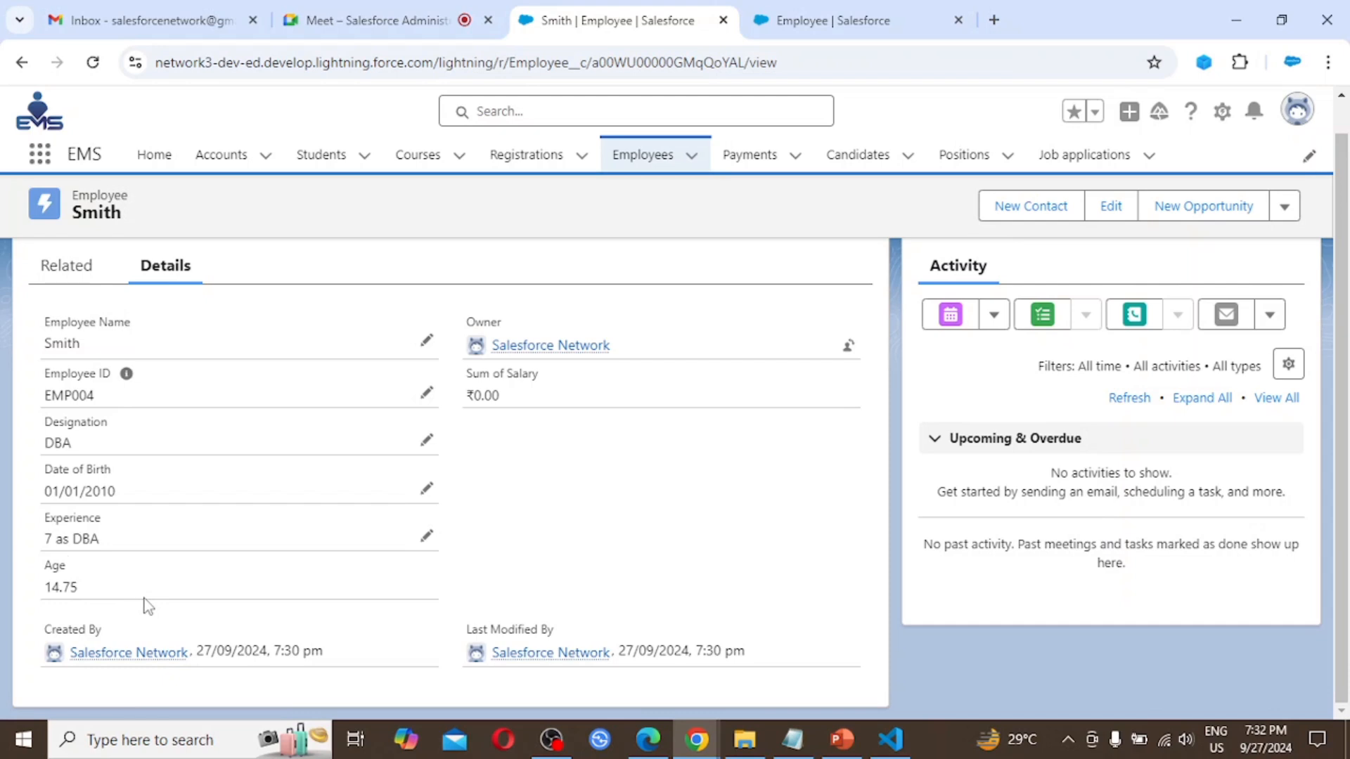
{"action": "double_click", "coordinate": [415, 583]}
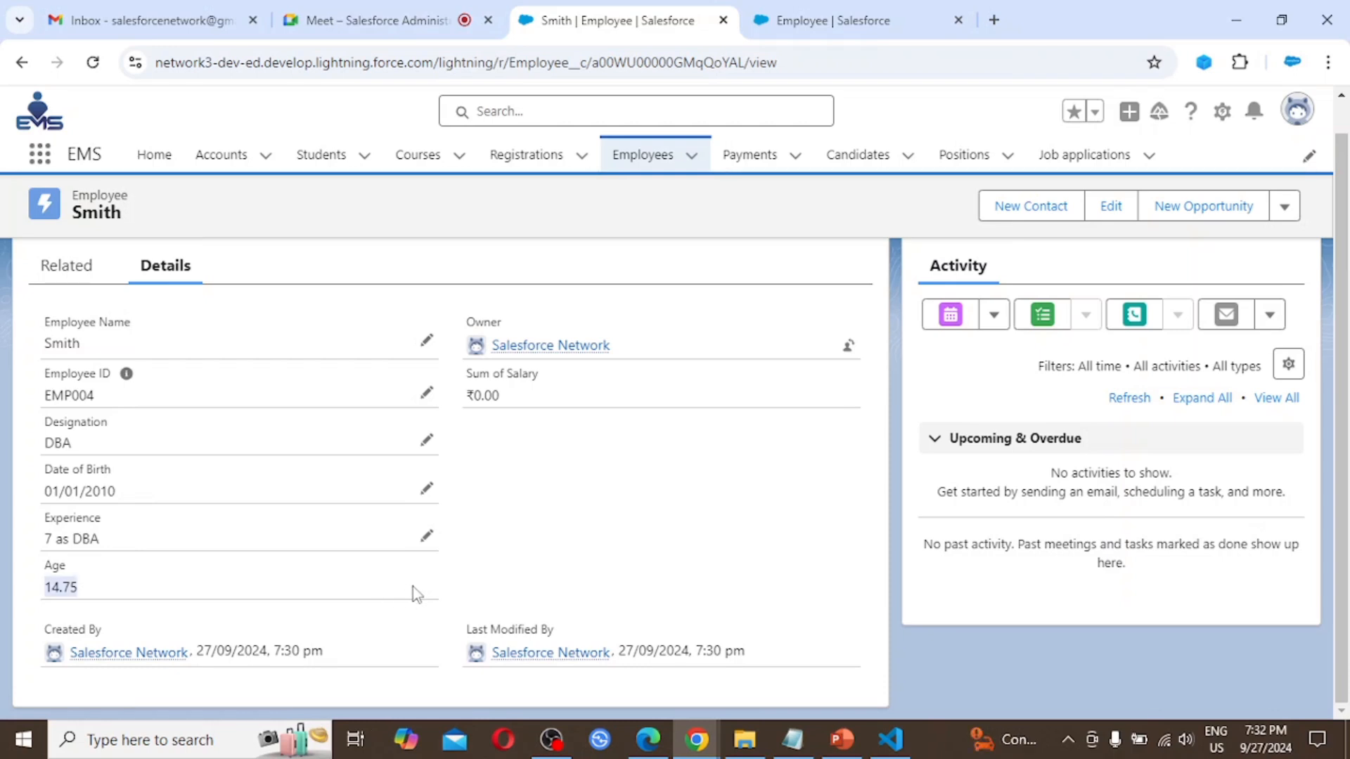
{"action": "left_click", "coordinate": [418, 590]}
Edit the Date of Birth to today's date with year 2000 (27/09/2000) and save the record.
{"action": "left_click", "coordinate": [427, 491]}
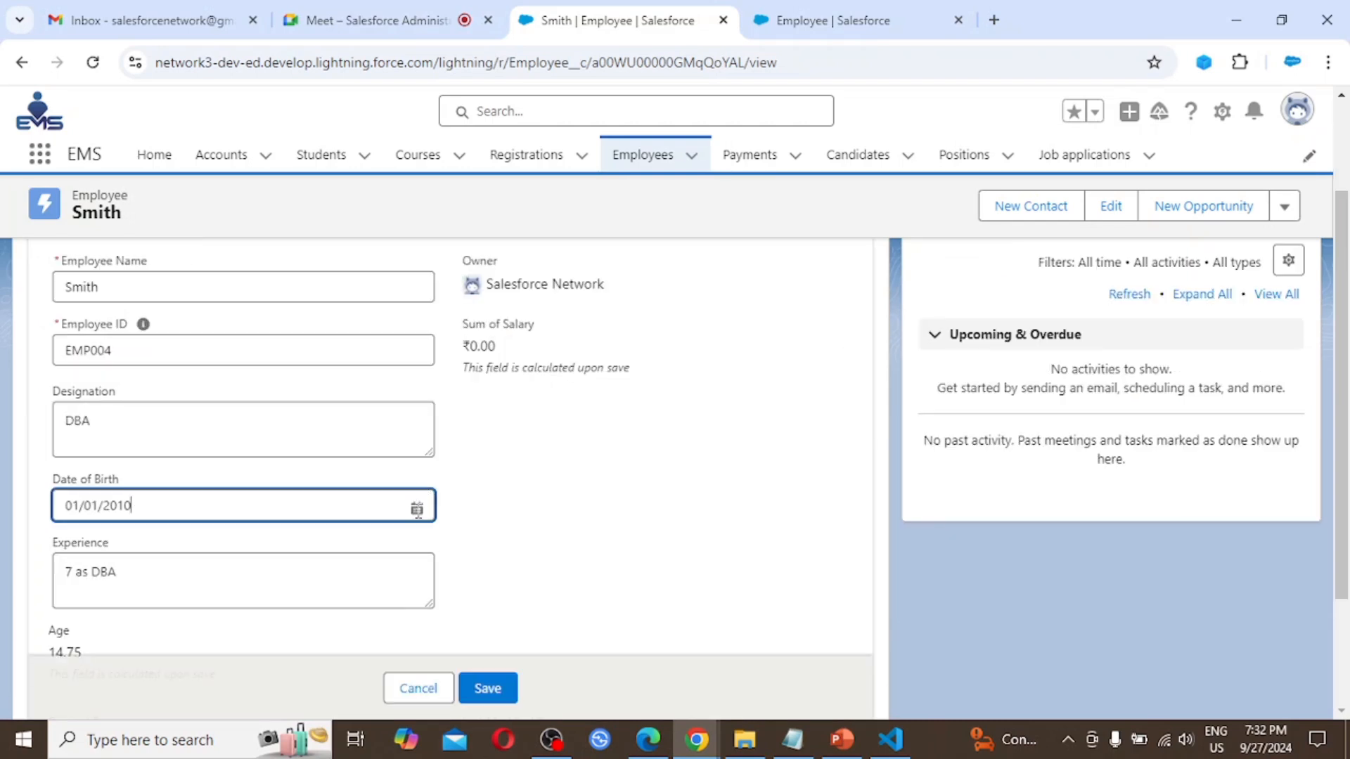
{"action": "left_click", "coordinate": [416, 508]}
{"action": "left_click", "coordinate": [294, 471]}
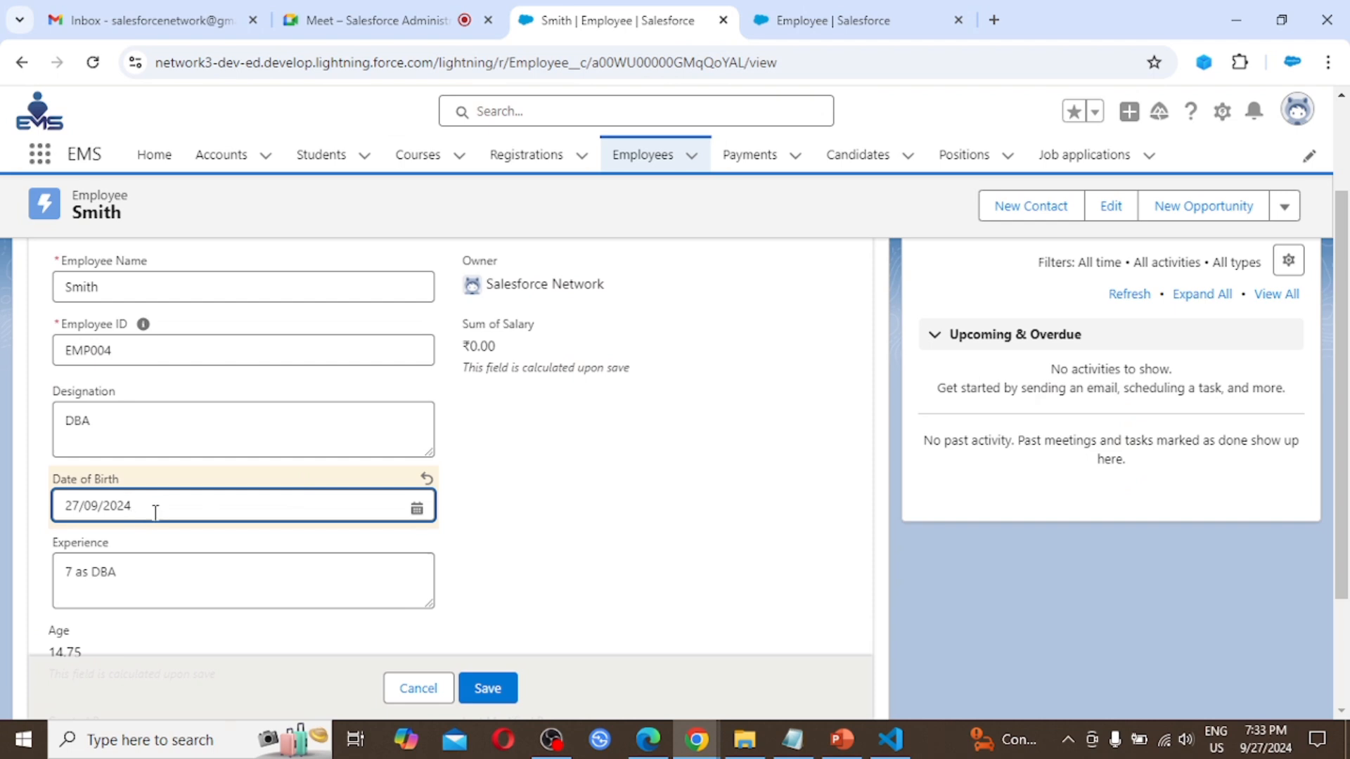
{"action": "key", "text": "BackSpace"}
{"action": "key", "text": "BackSpace"}
{"action": "type", "text": "00"}
{"action": "left_click", "coordinate": [488, 689]}
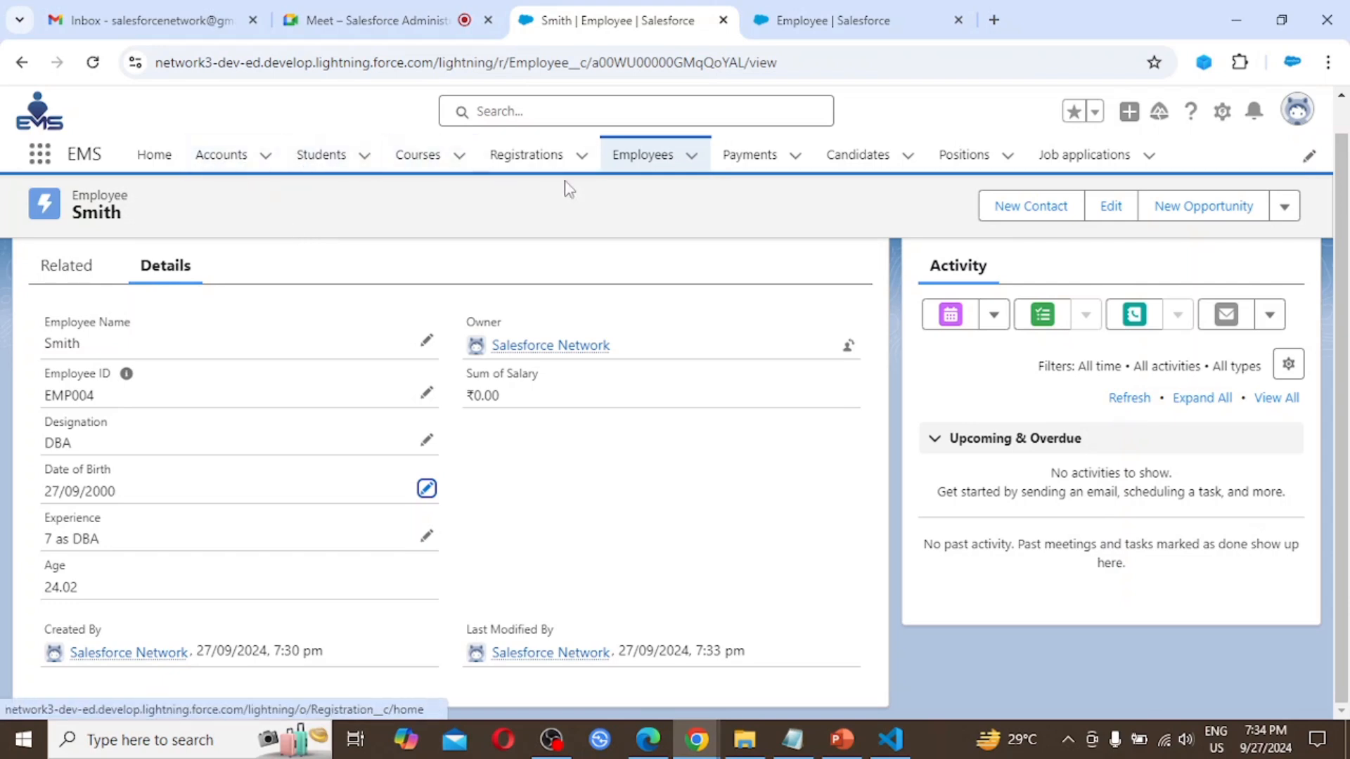
Add Contacts as a nav item to the EMS navigation bar and save it.
{"action": "left_click", "coordinate": [1309, 157]}
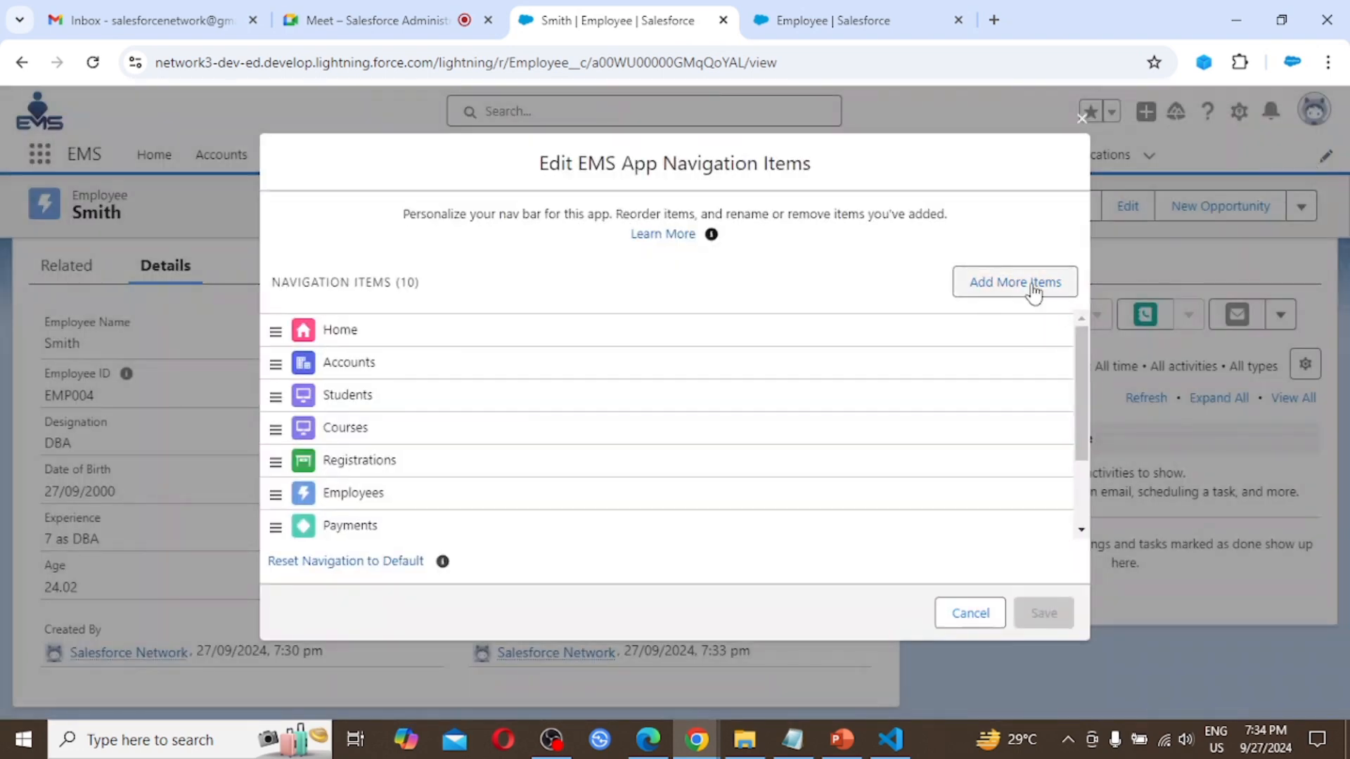
{"action": "left_click", "coordinate": [1033, 291]}
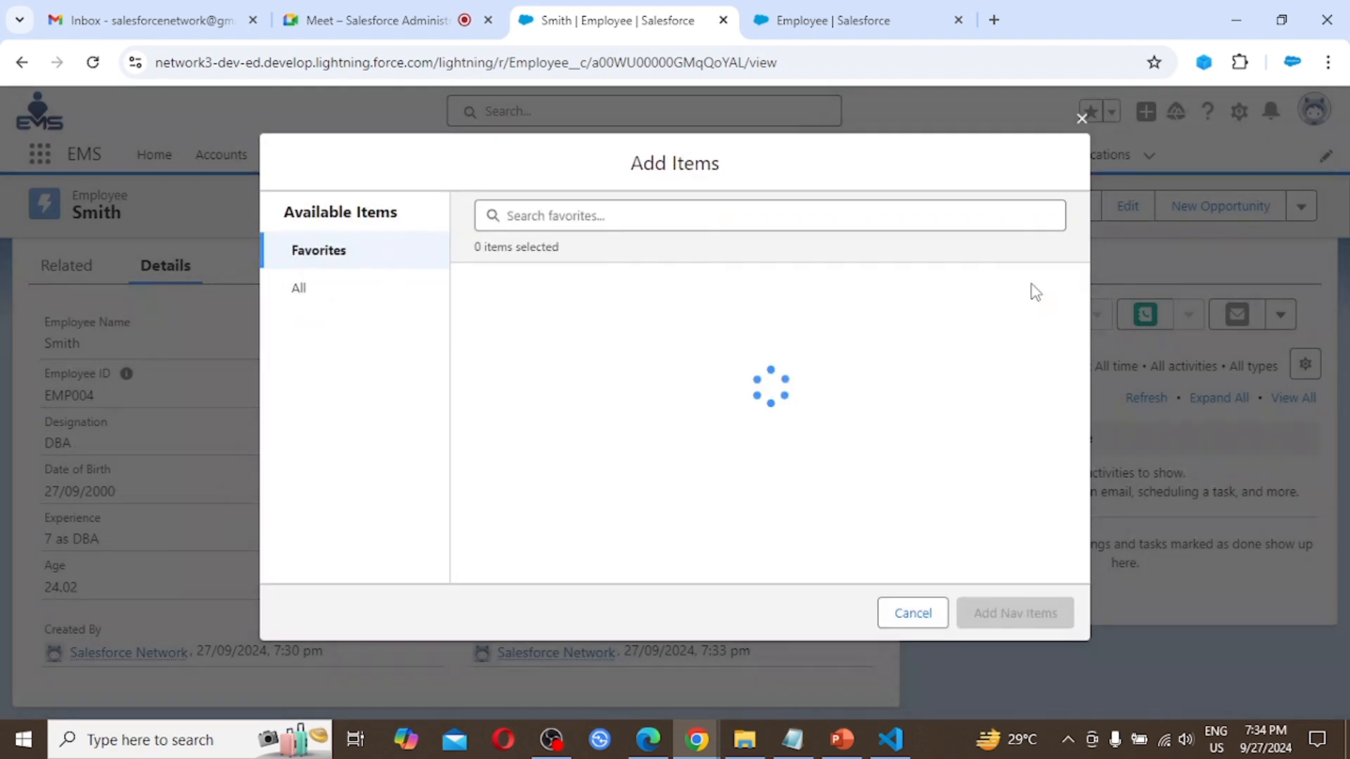
{"action": "left_click", "coordinate": [301, 294]}
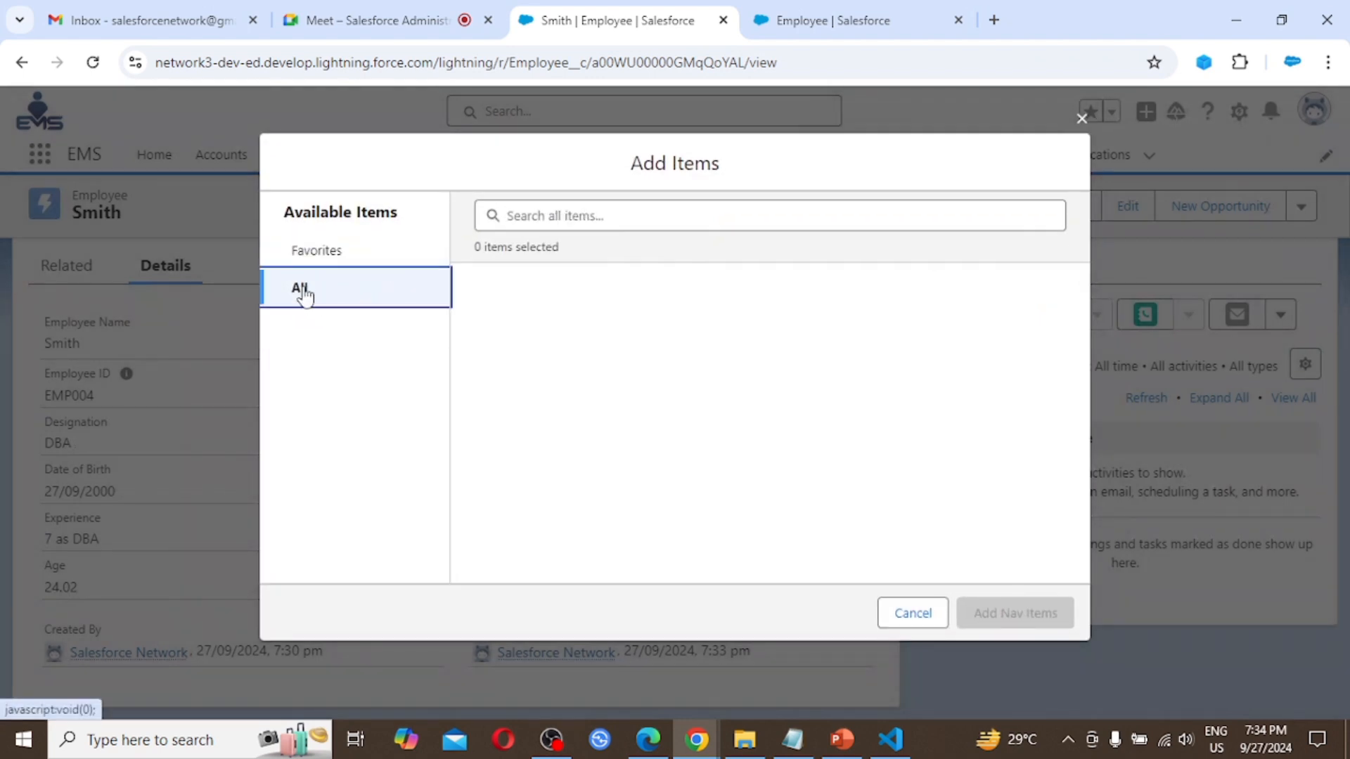
{"action": "left_click", "coordinate": [599, 221]}
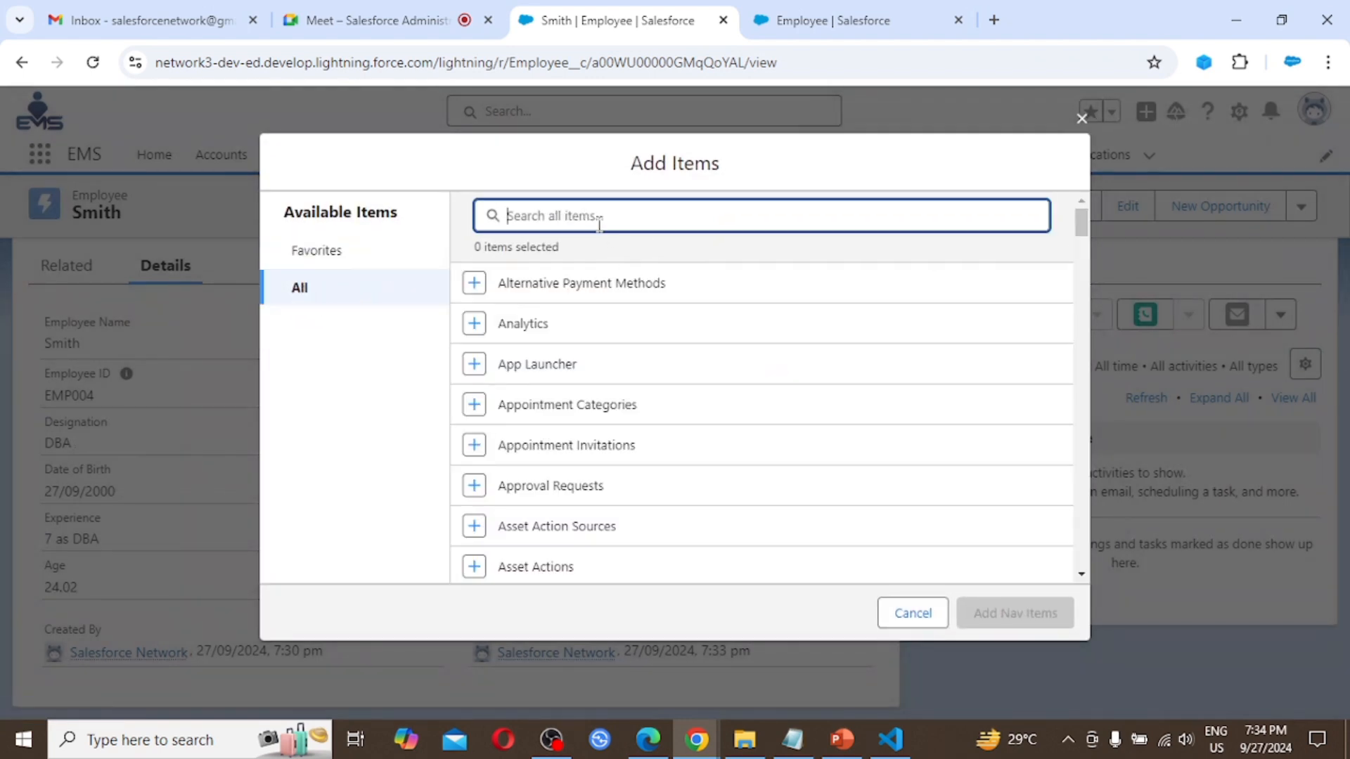
{"action": "type", "text": "contact"}
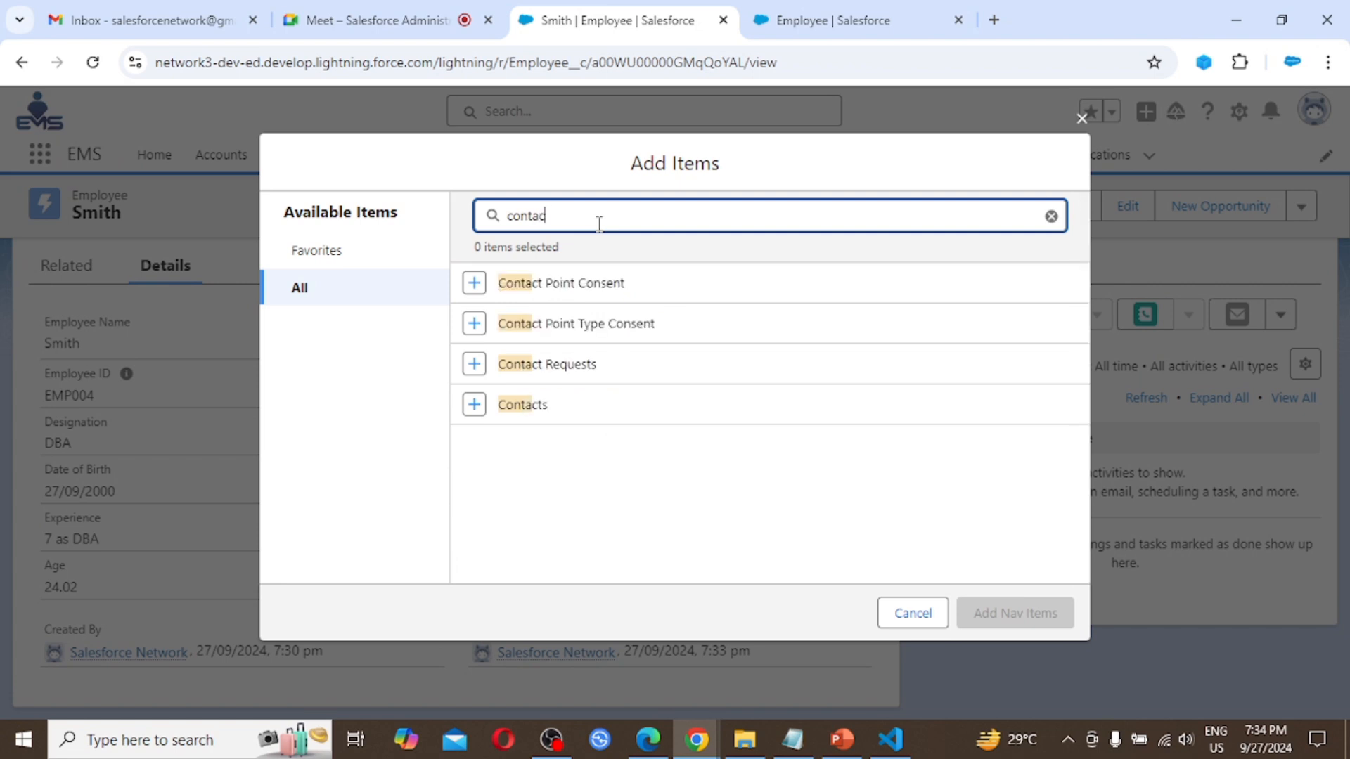
{"action": "left_click", "coordinate": [474, 407]}
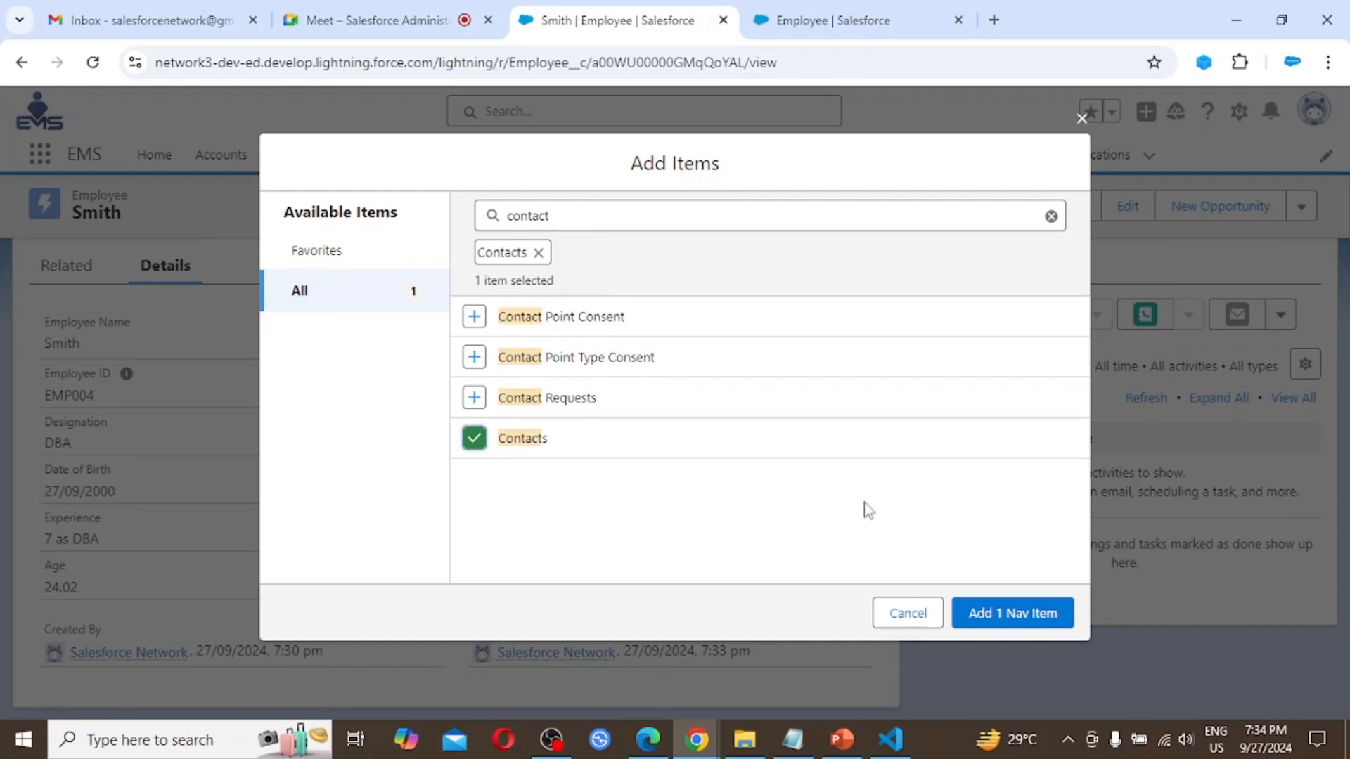
{"action": "left_click", "coordinate": [1032, 622]}
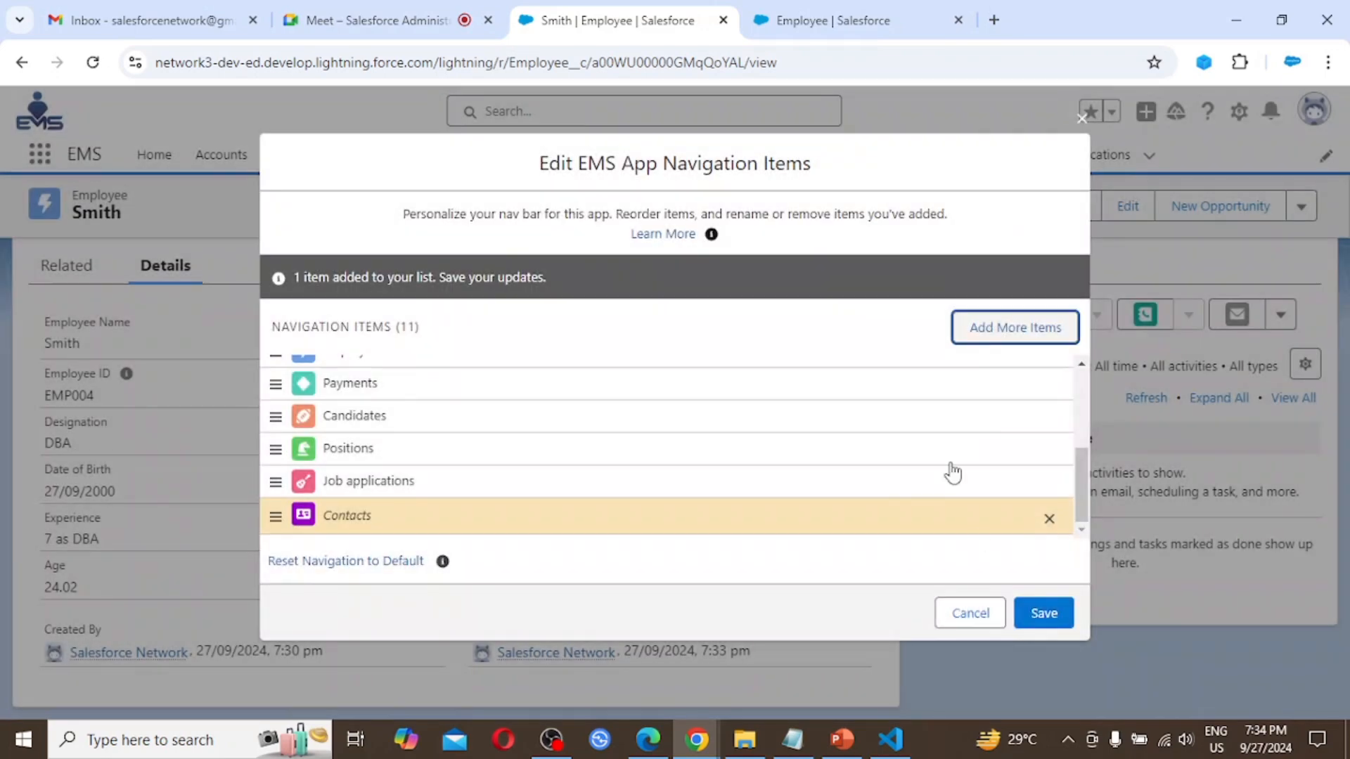
{"action": "left_click", "coordinate": [1047, 616]}
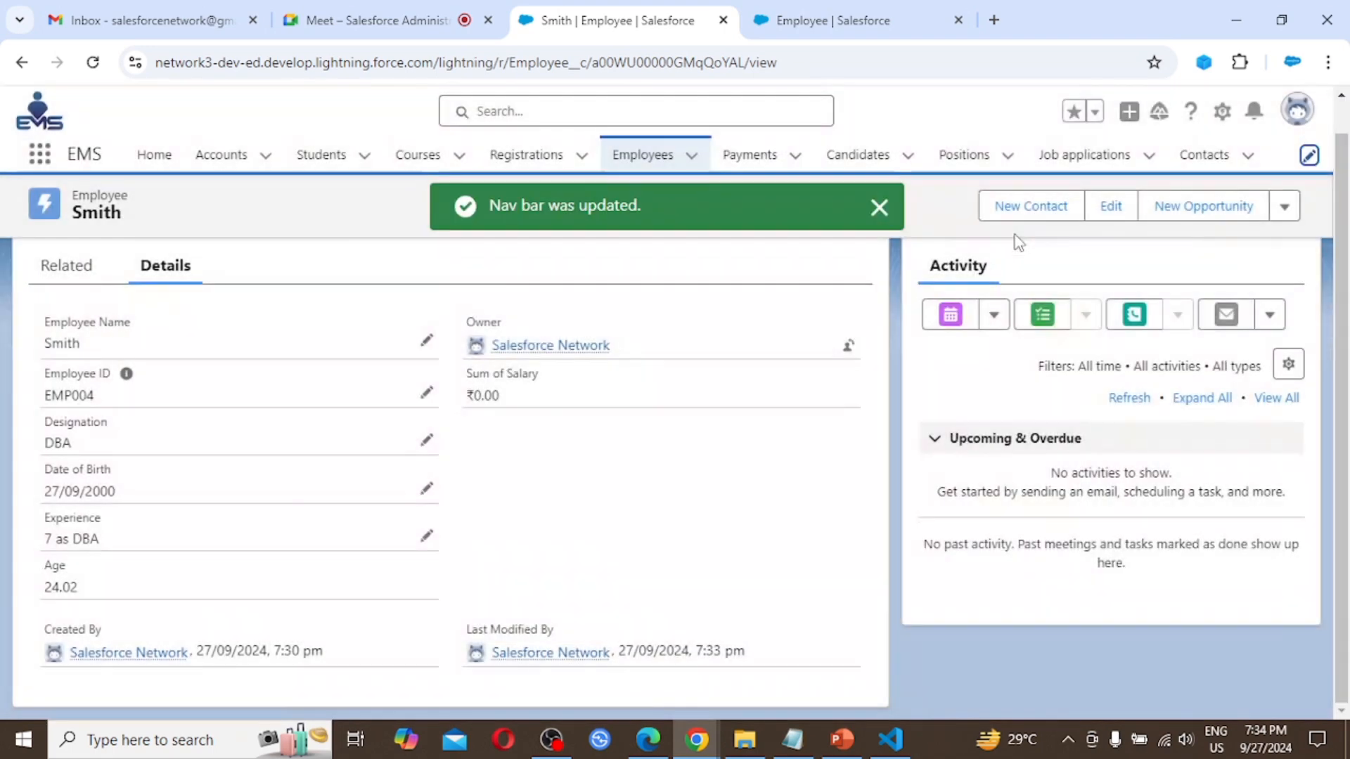
View the Contacts Recently Viewed list, then bring up the Assignment slideshow.
{"action": "left_click", "coordinate": [1199, 159]}
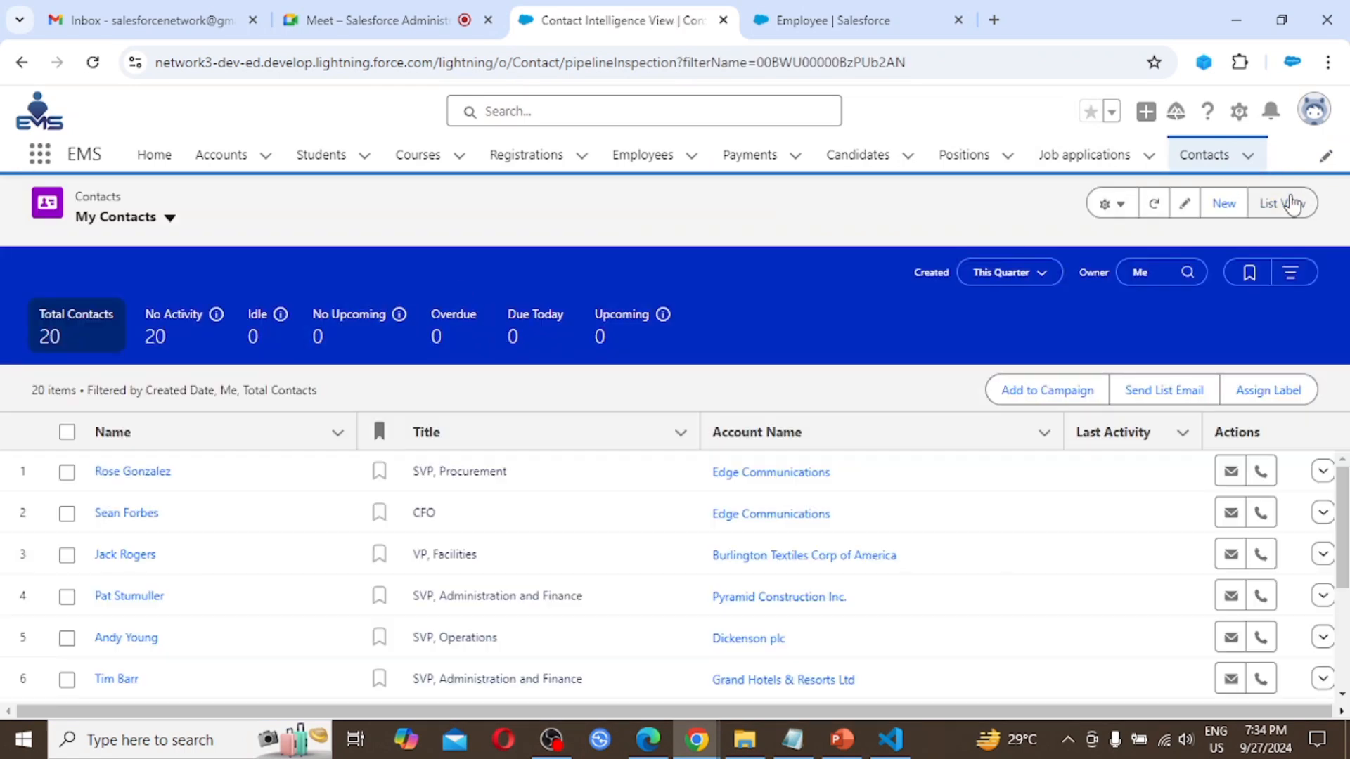
{"action": "left_click", "coordinate": [1290, 204]}
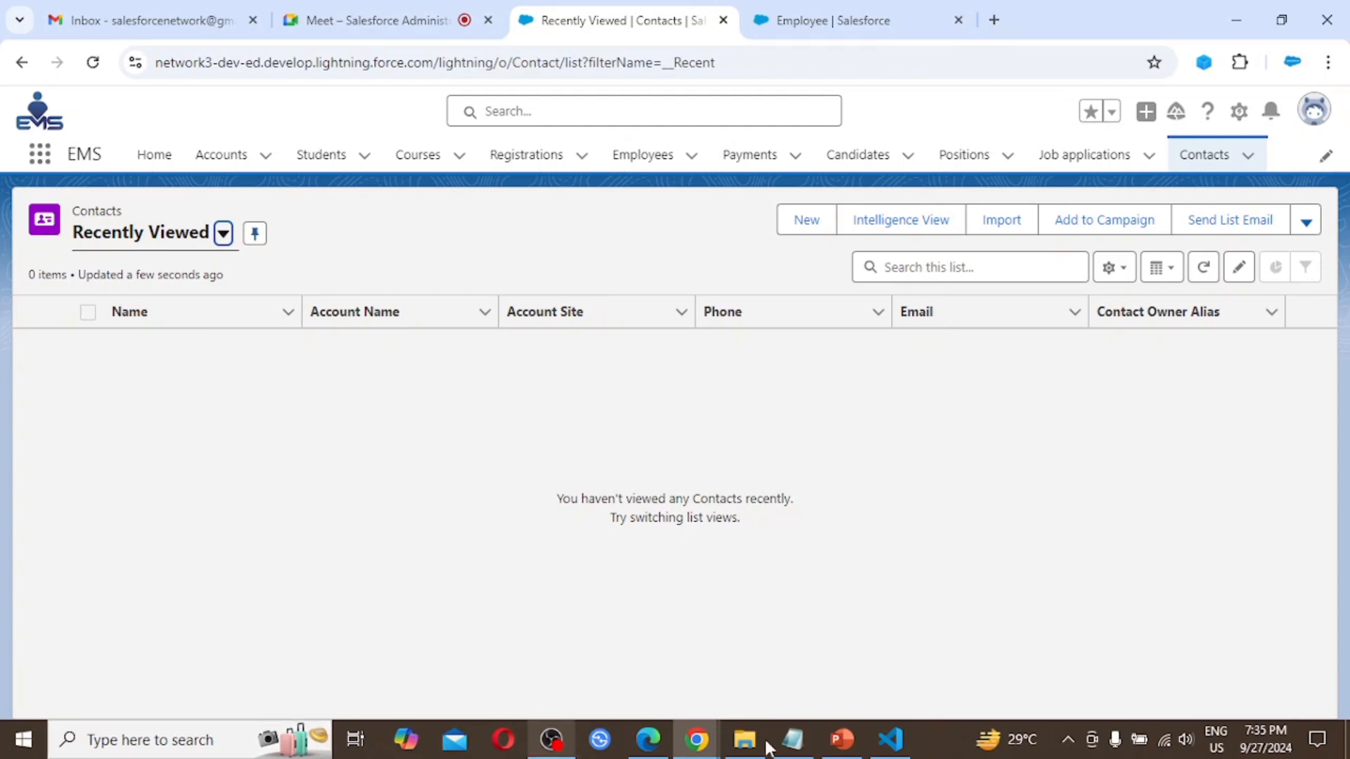
{"action": "left_click", "coordinate": [848, 744]}
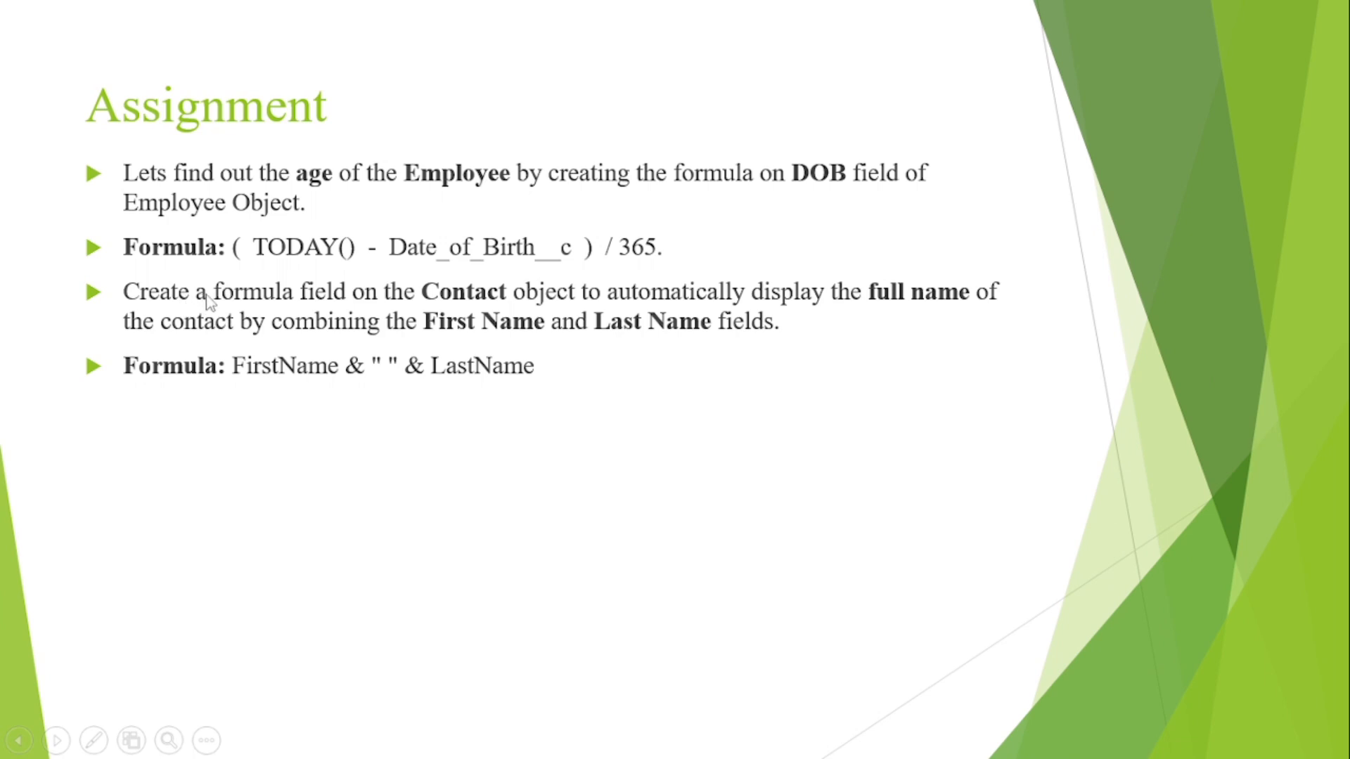
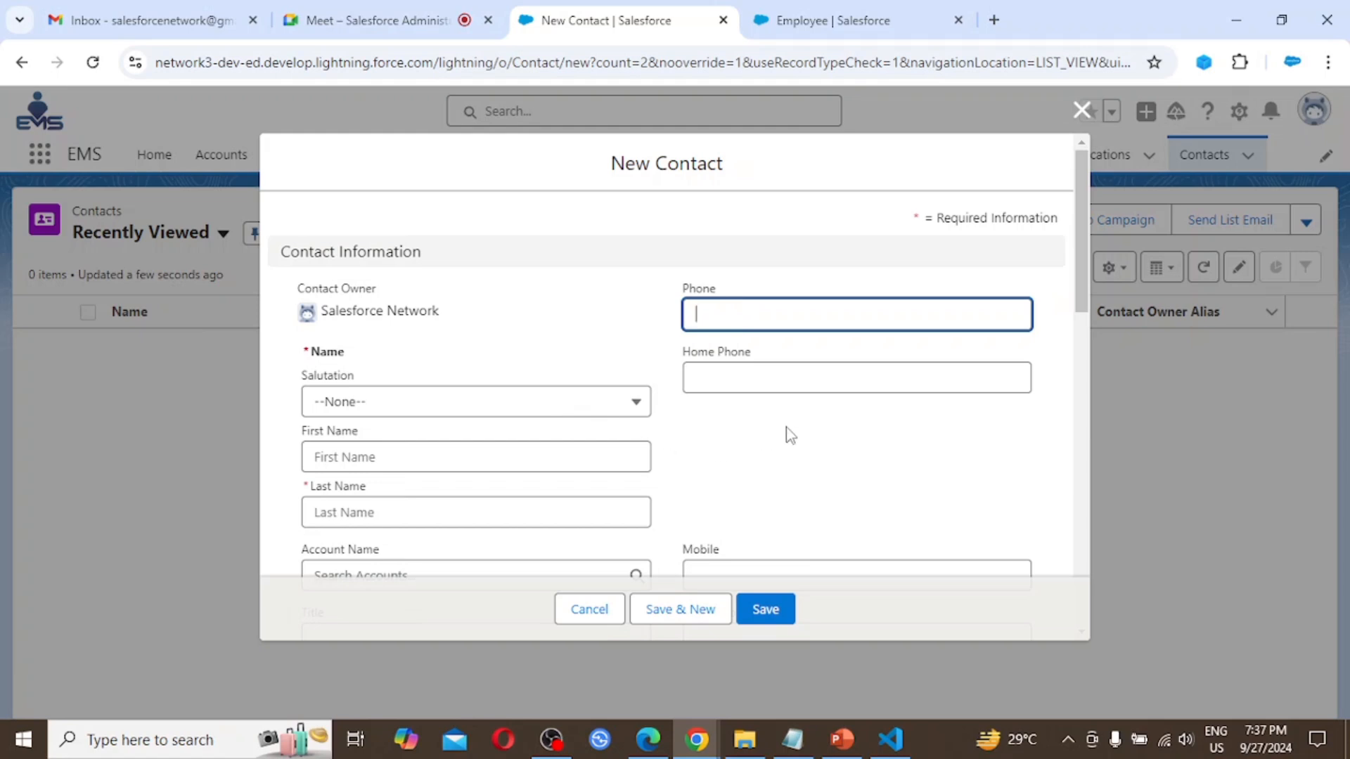
Close the unfinished New Contact form without saving and bring up the Setup menu.
{"action": "left_click", "coordinate": [1081, 111]}
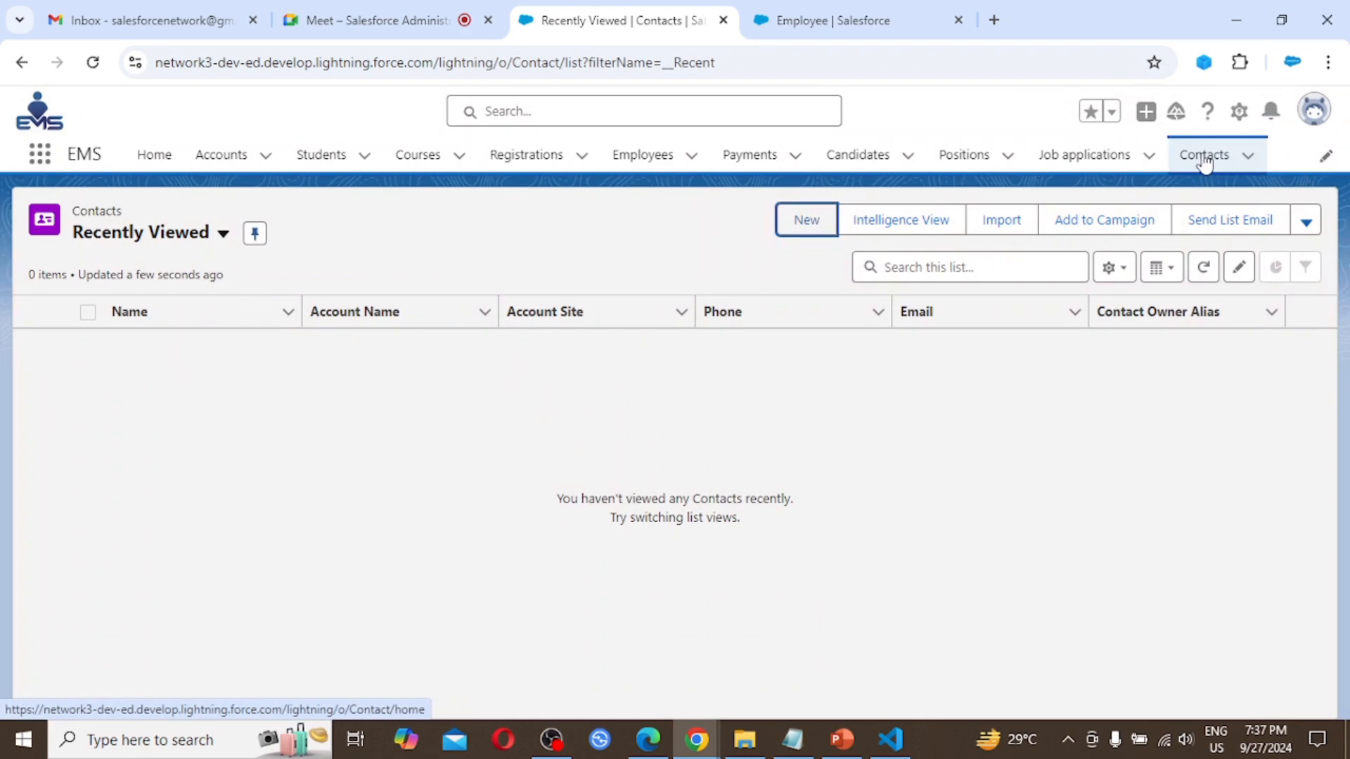
{"action": "left_click", "coordinate": [1237, 116]}
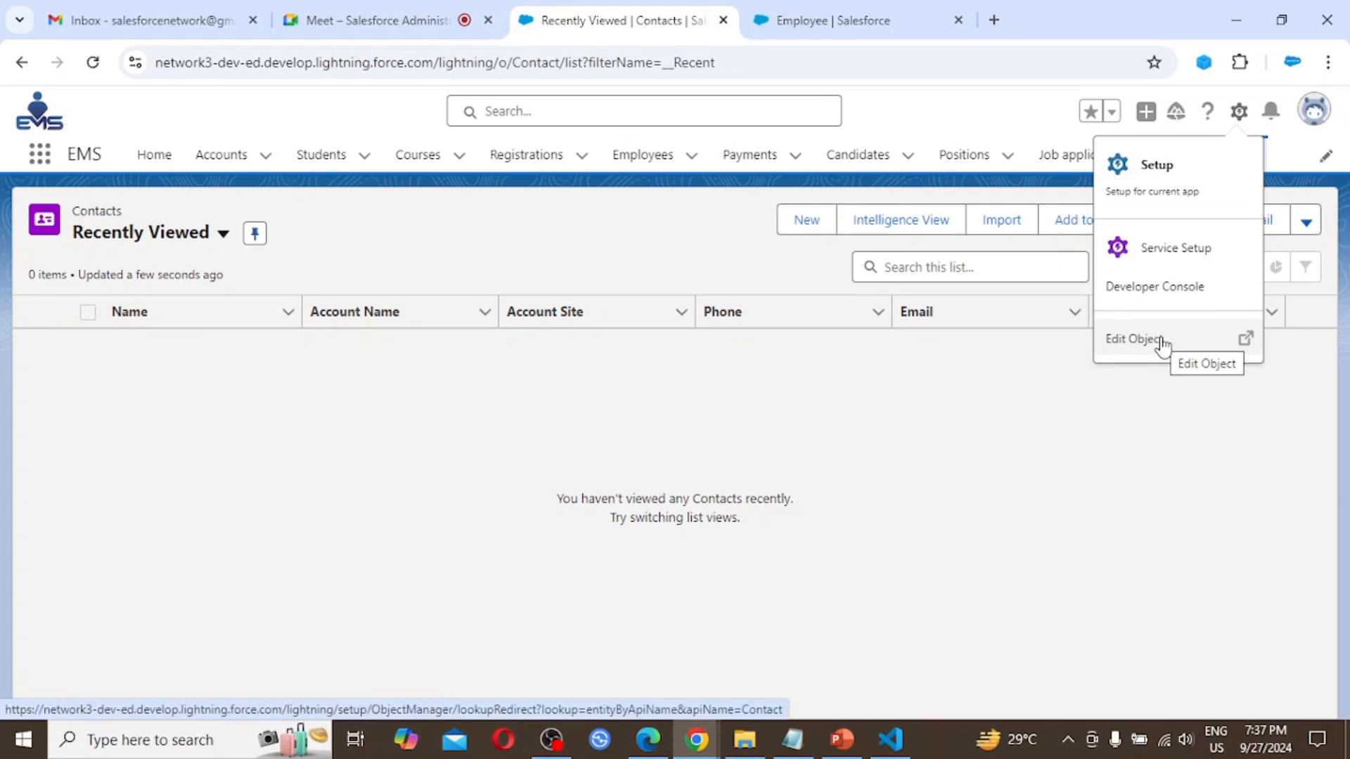
Open the Contact object's Fields & Relationships page and look through its 37 fields.
{"action": "left_click", "coordinate": [1160, 344]}
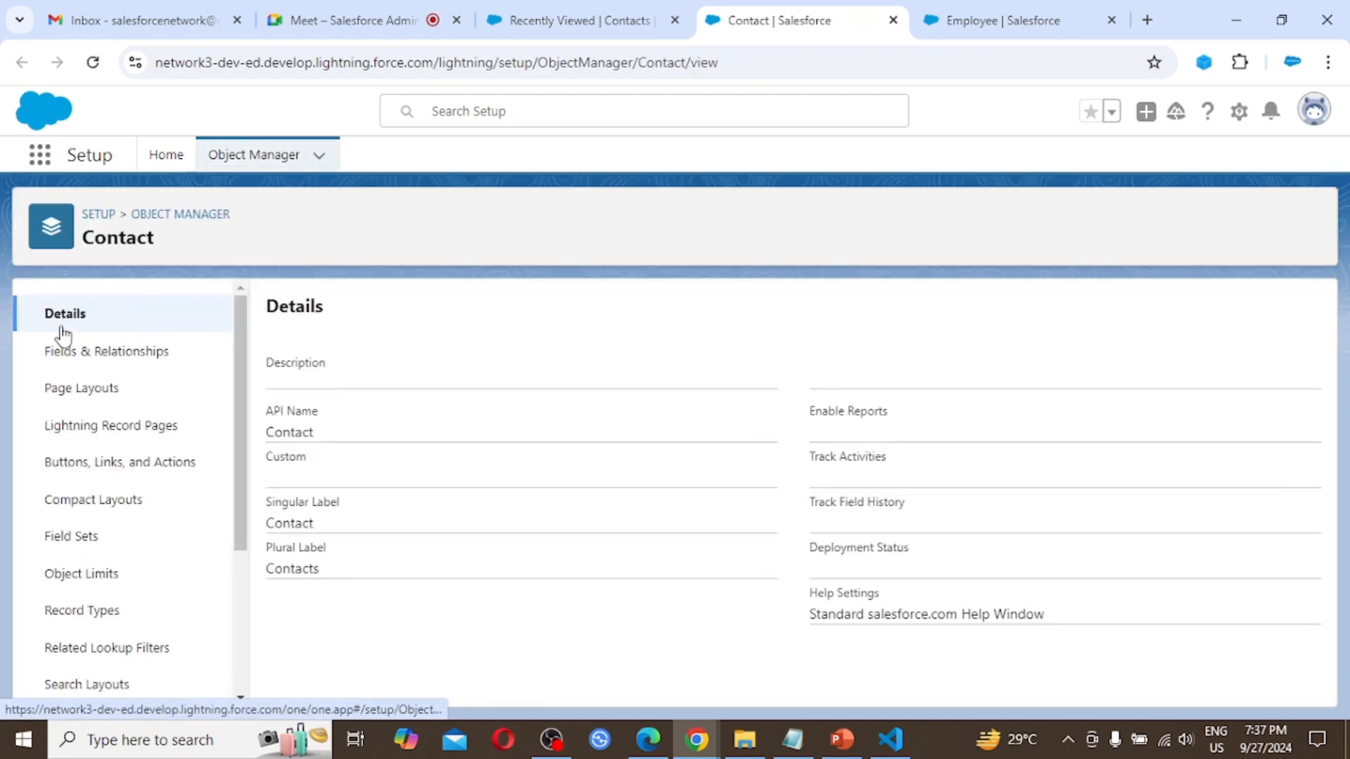
{"action": "left_click", "coordinate": [116, 360]}
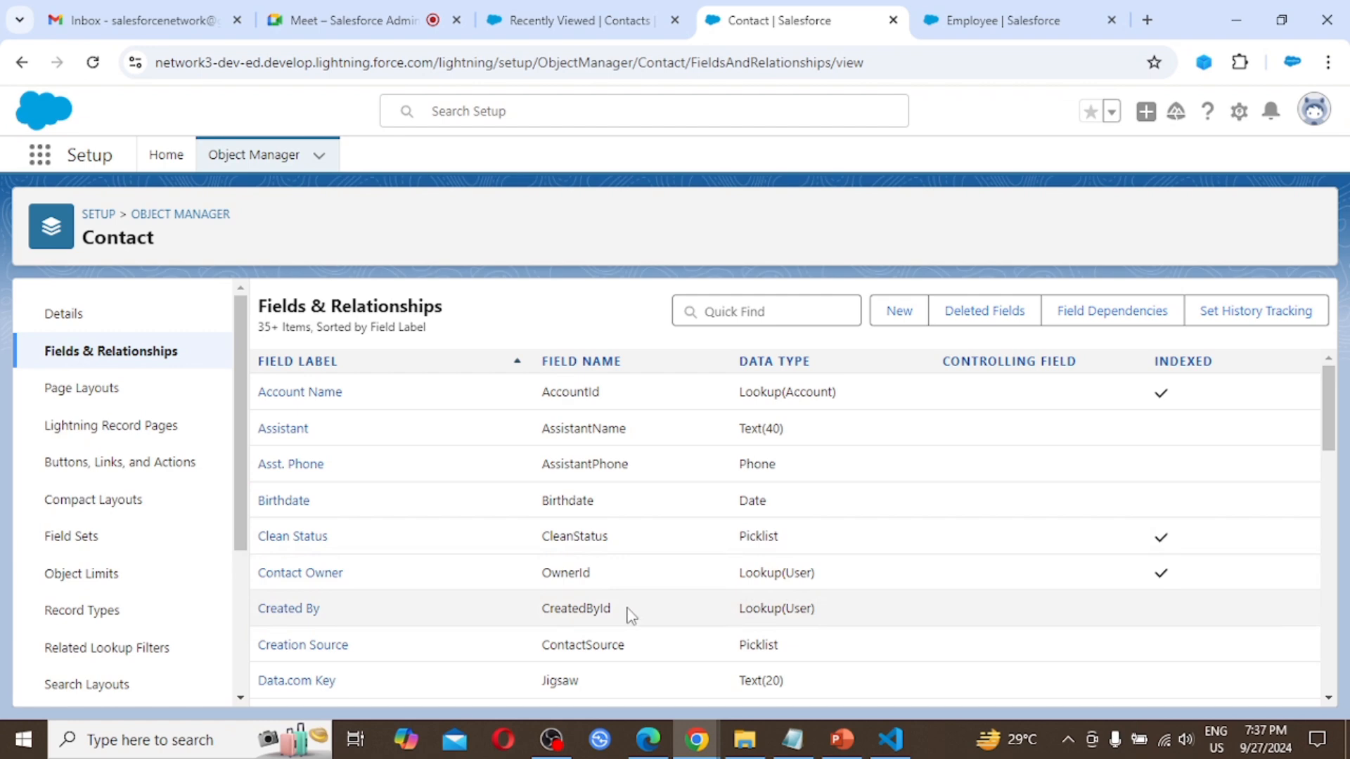
{"action": "scroll", "coordinate": [631, 615], "scroll_direction": "down", "scroll_amount": 1}
{"action": "scroll", "coordinate": [631, 616], "scroll_direction": "up", "scroll_amount": 1}
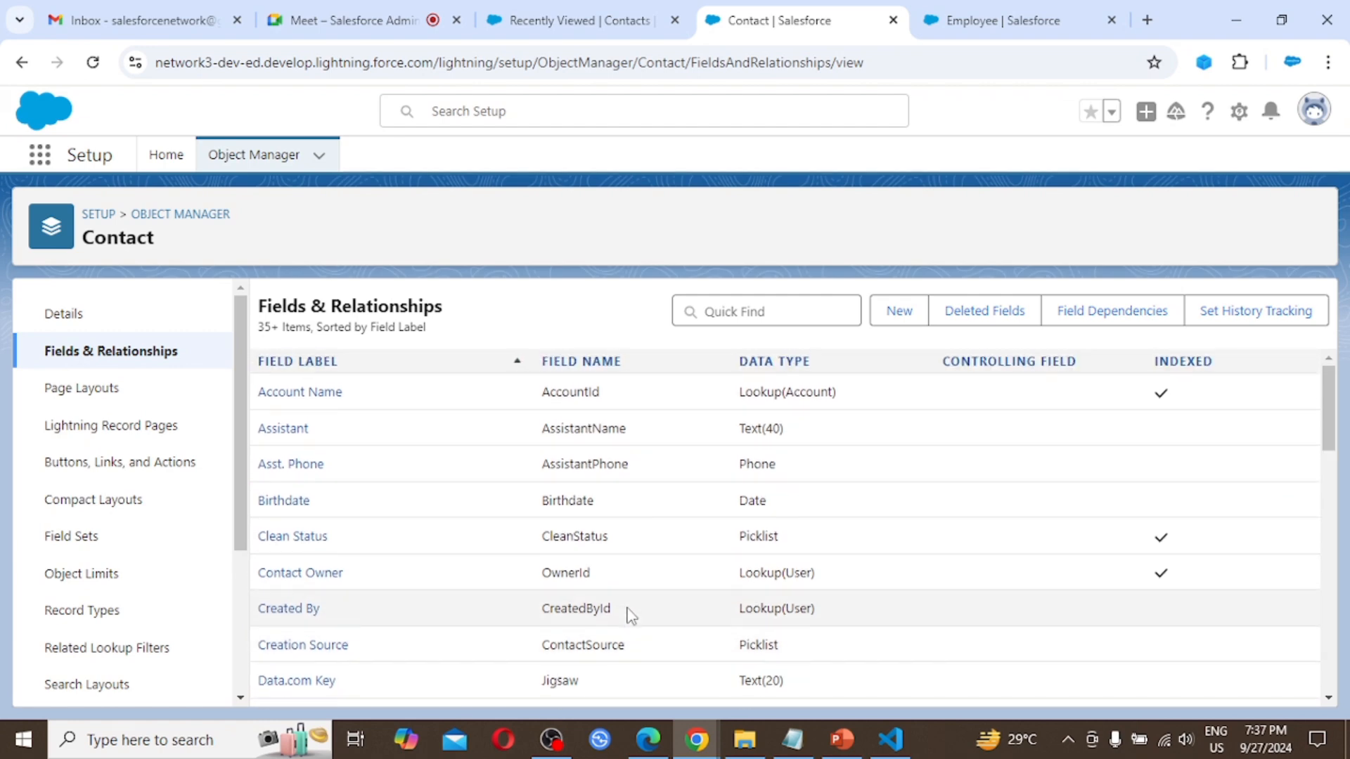
{"action": "scroll", "coordinate": [631, 615], "scroll_direction": "down", "scroll_amount": 3}
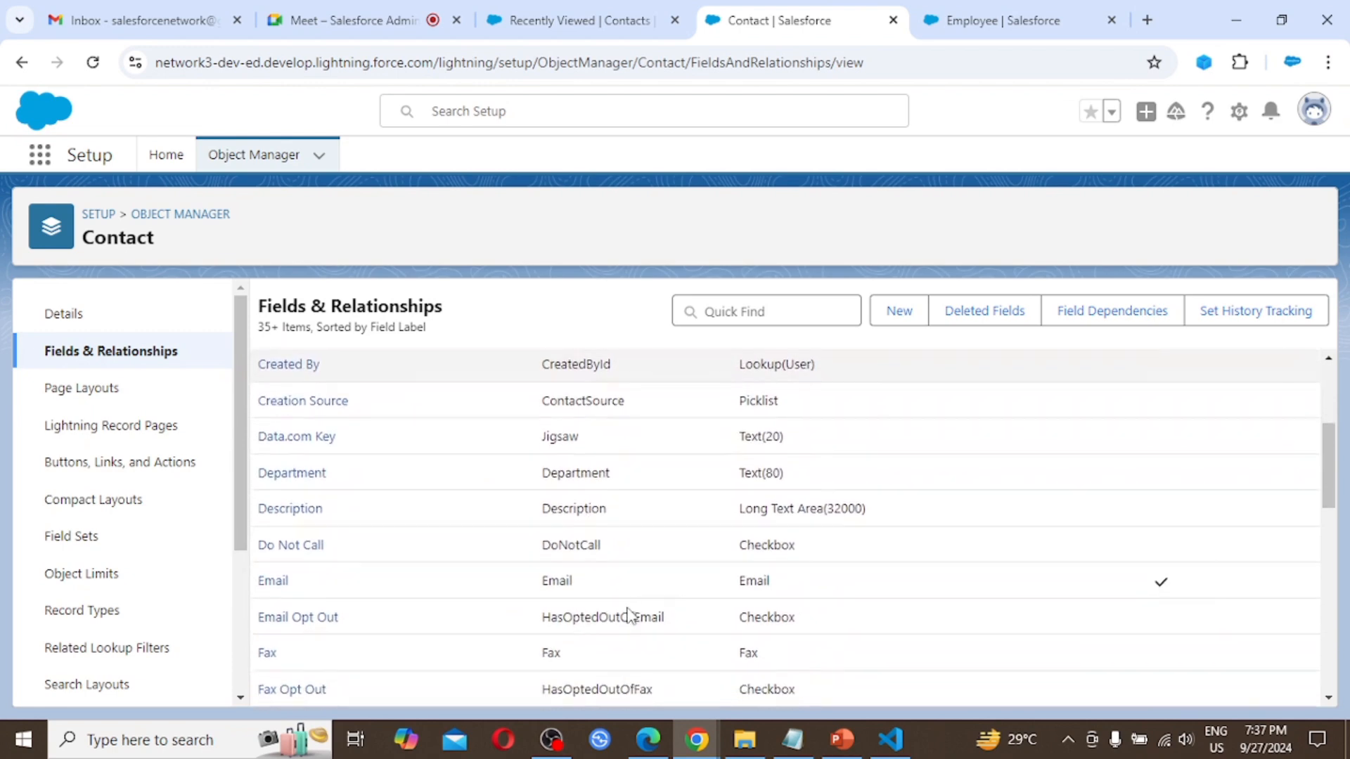
{"action": "scroll", "coordinate": [630, 616], "scroll_direction": "down", "scroll_amount": 2}
{"action": "scroll", "coordinate": [630, 616], "scroll_direction": "down", "scroll_amount": 1}
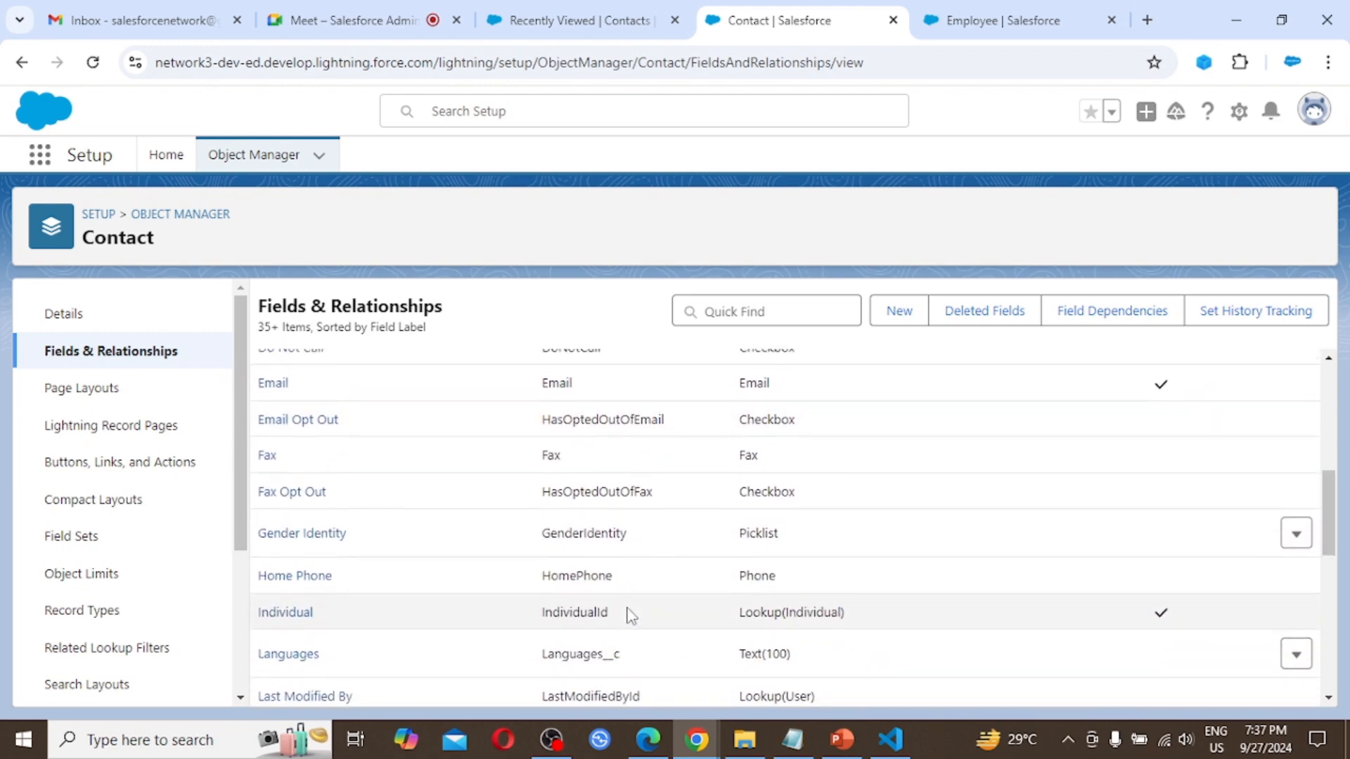
{"action": "scroll", "coordinate": [630, 616], "scroll_direction": "down", "scroll_amount": 5}
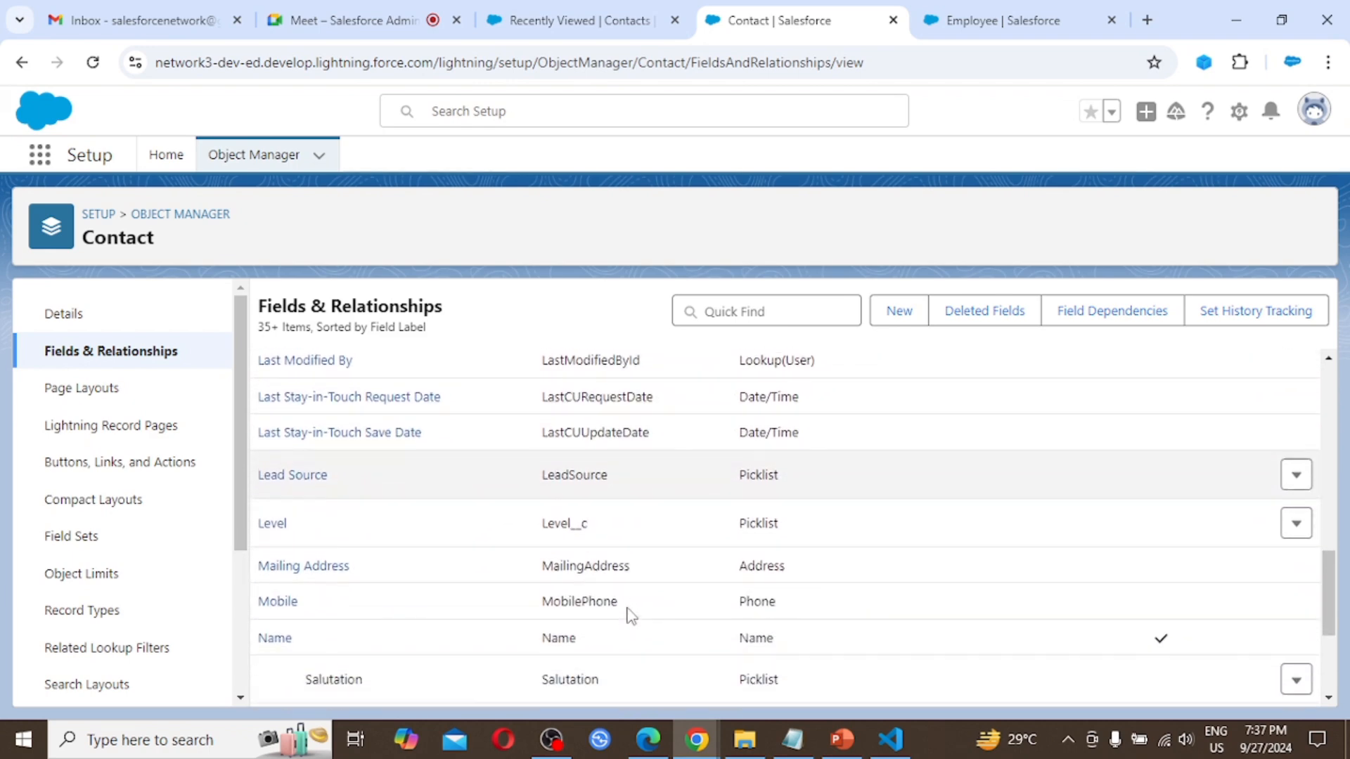
{"action": "scroll", "coordinate": [630, 616], "scroll_direction": "down", "scroll_amount": 2}
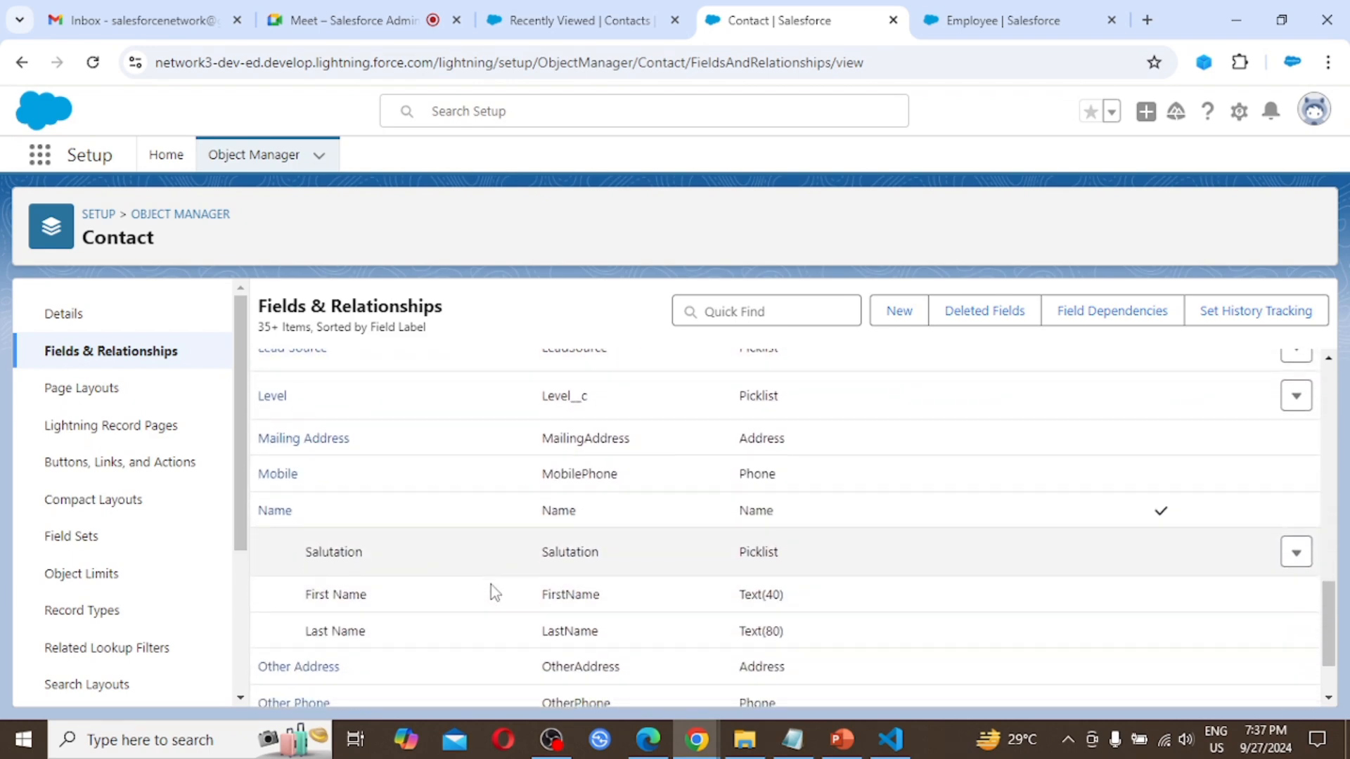
{"action": "scroll", "coordinate": [490, 585], "scroll_direction": "down", "scroll_amount": 1}
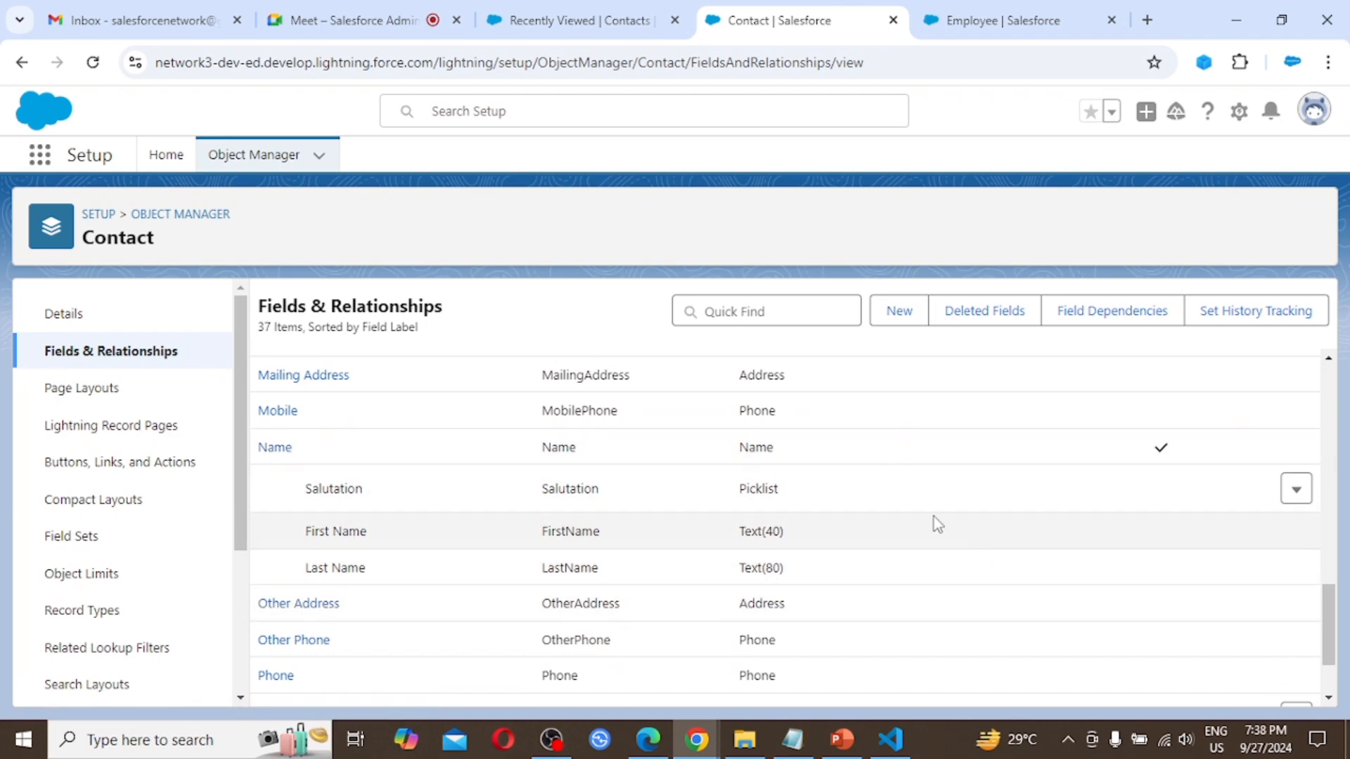
{"action": "scroll", "coordinate": [934, 517], "scroll_direction": "up", "scroll_amount": 10}
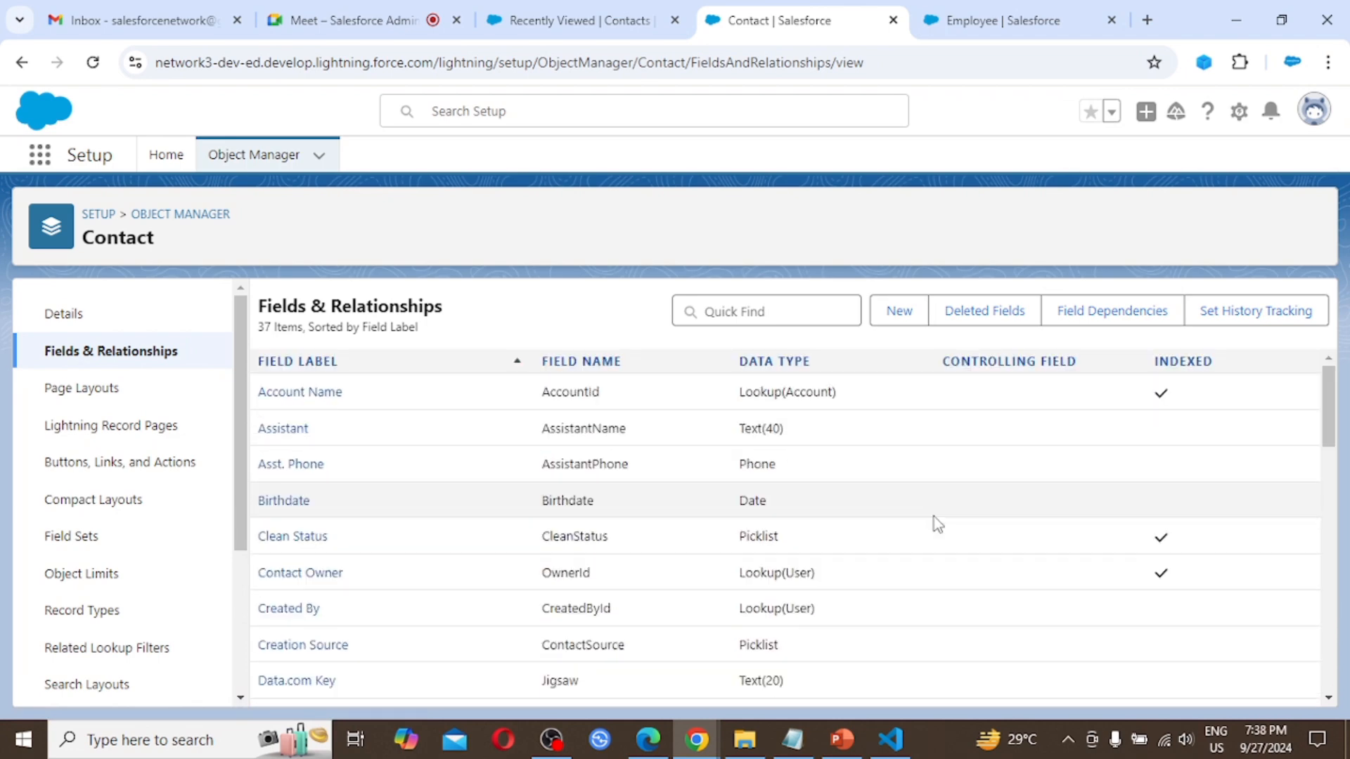
Start a new custom field on Contact with the Formula data type.
{"action": "left_click", "coordinate": [907, 315]}
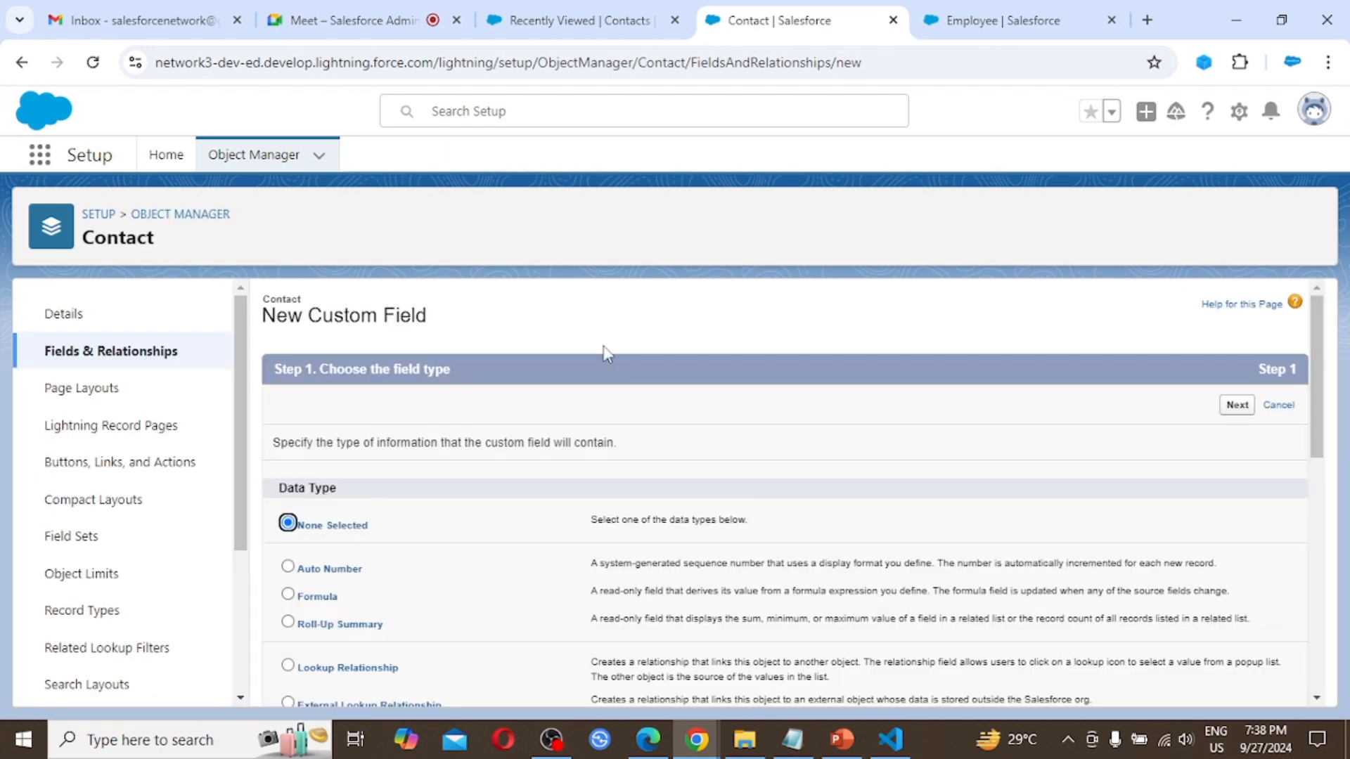
{"action": "scroll", "coordinate": [510, 565], "scroll_direction": "down", "scroll_amount": 2}
{"action": "scroll", "coordinate": [509, 564], "scroll_direction": "down", "scroll_amount": 1}
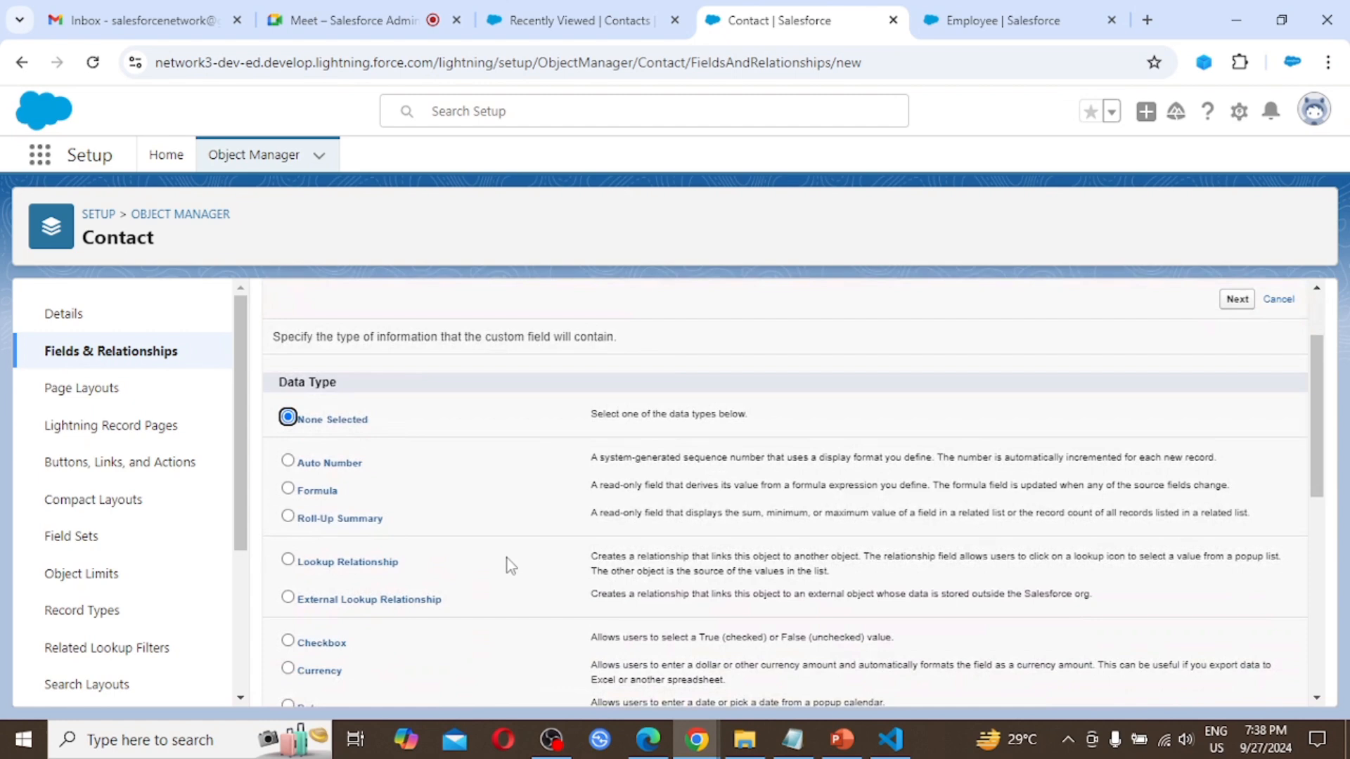
{"action": "left_click", "coordinate": [307, 498]}
{"action": "scroll", "coordinate": [829, 635], "scroll_direction": "down", "scroll_amount": 7}
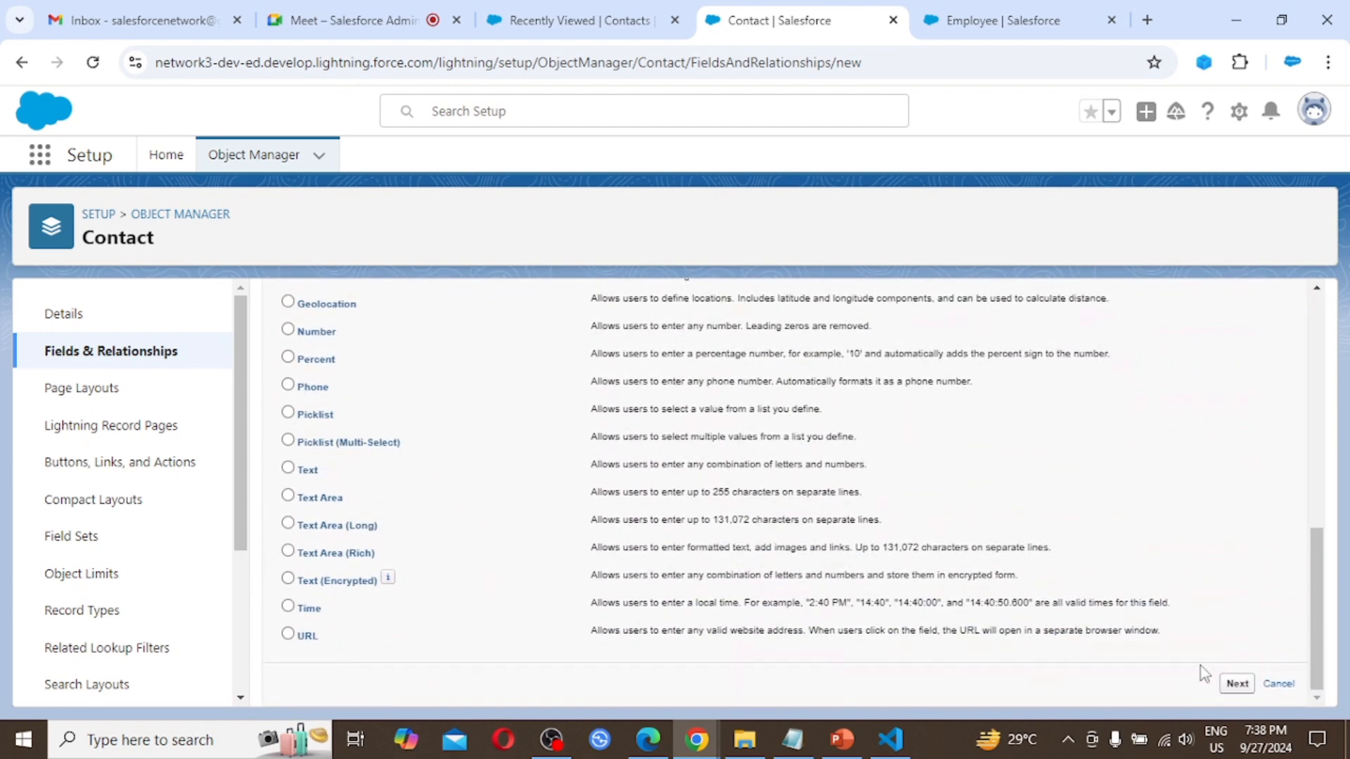
{"action": "left_click", "coordinate": [1238, 686]}
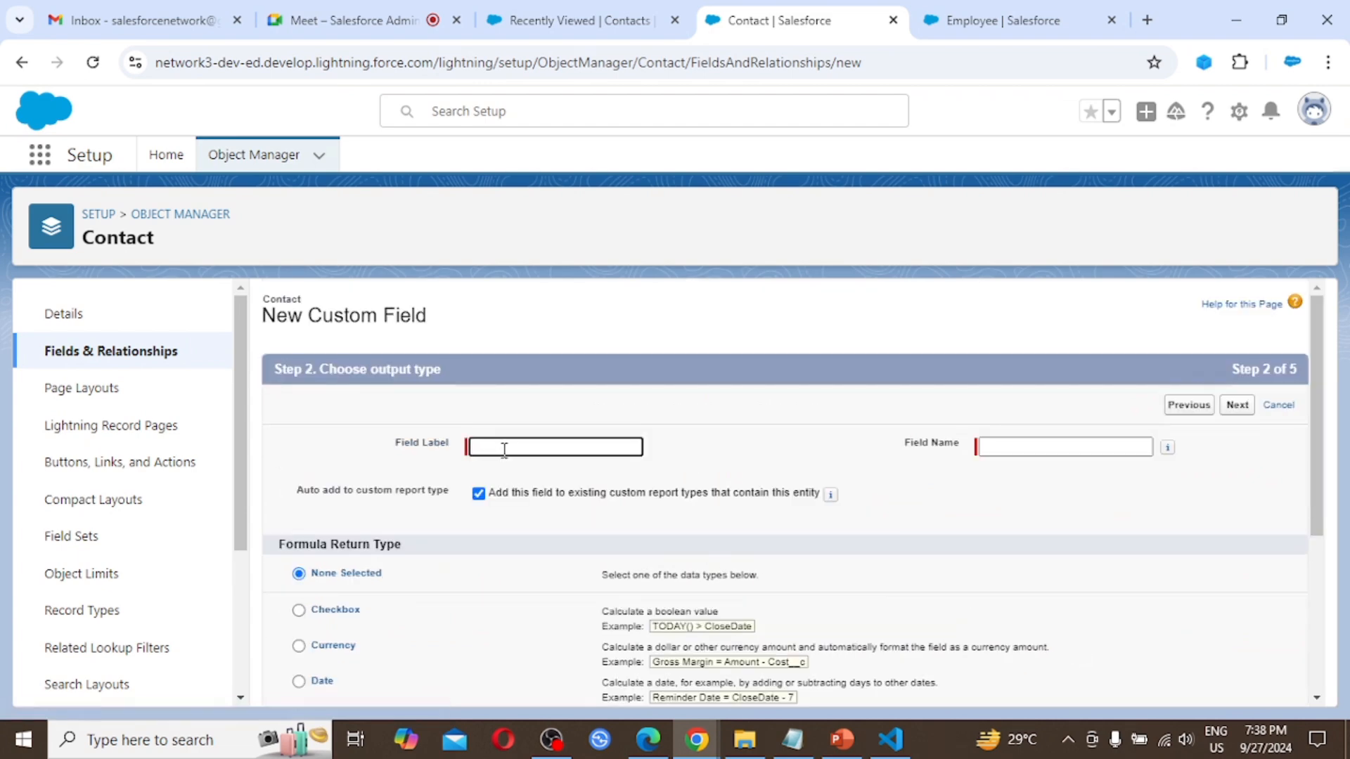
Label the field 'Full Name' with a Text return type and reach the formula step.
{"action": "type", "text": "F"}
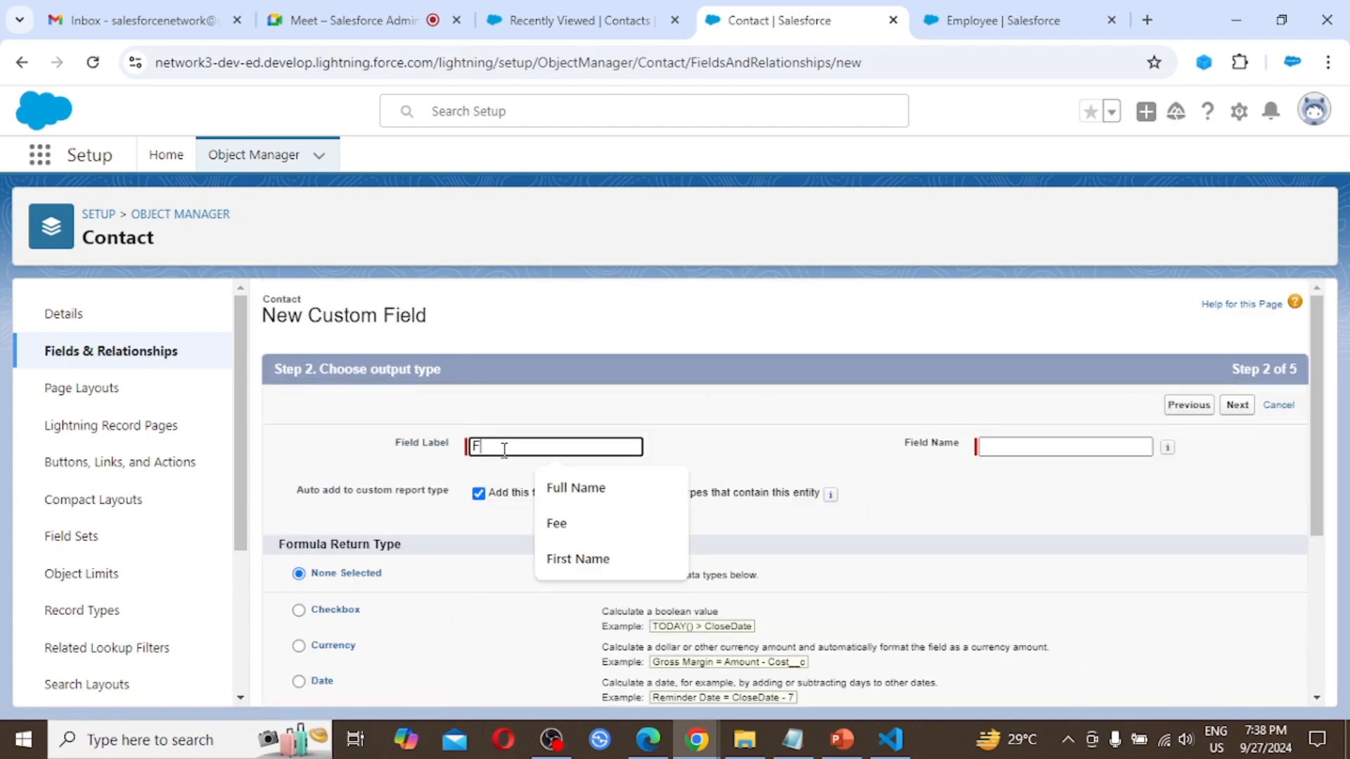
{"action": "type", "text": "u"}
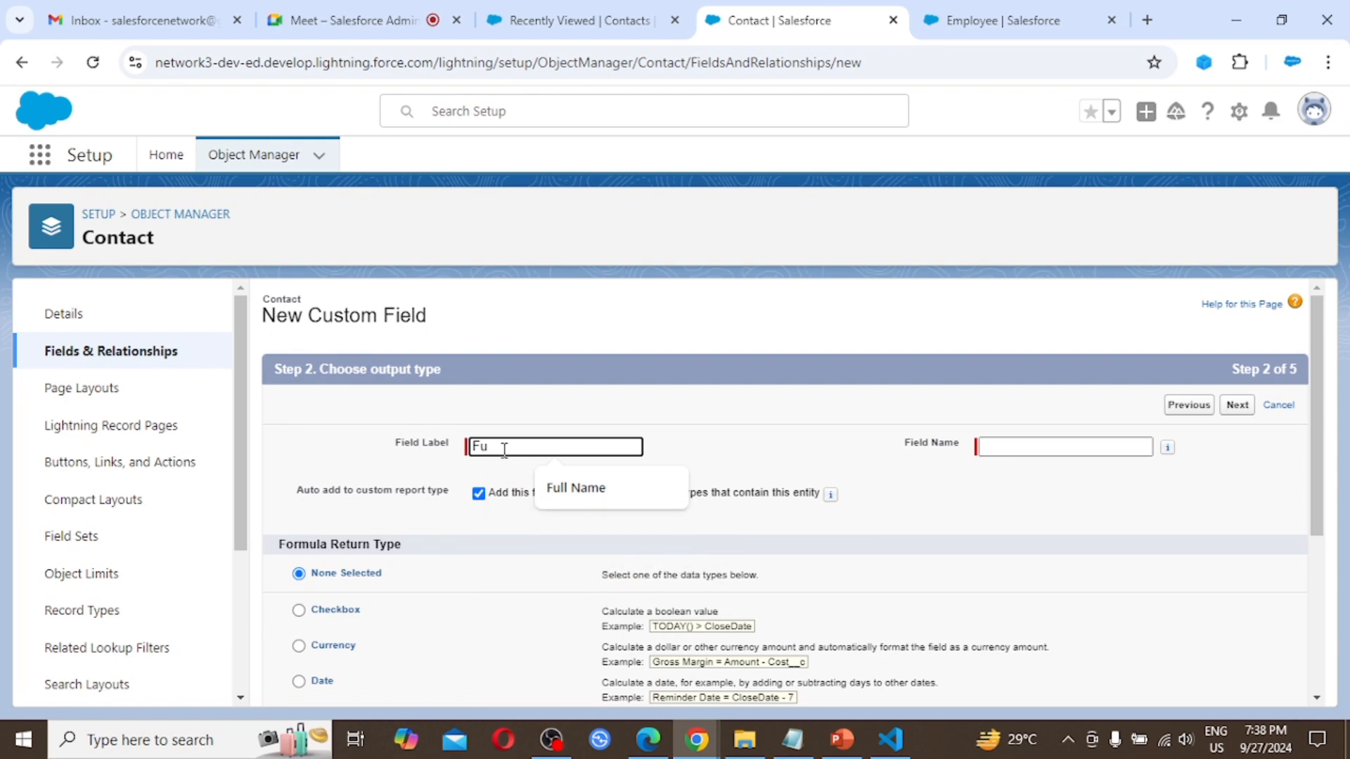
{"action": "type", "text": "ll Name"}
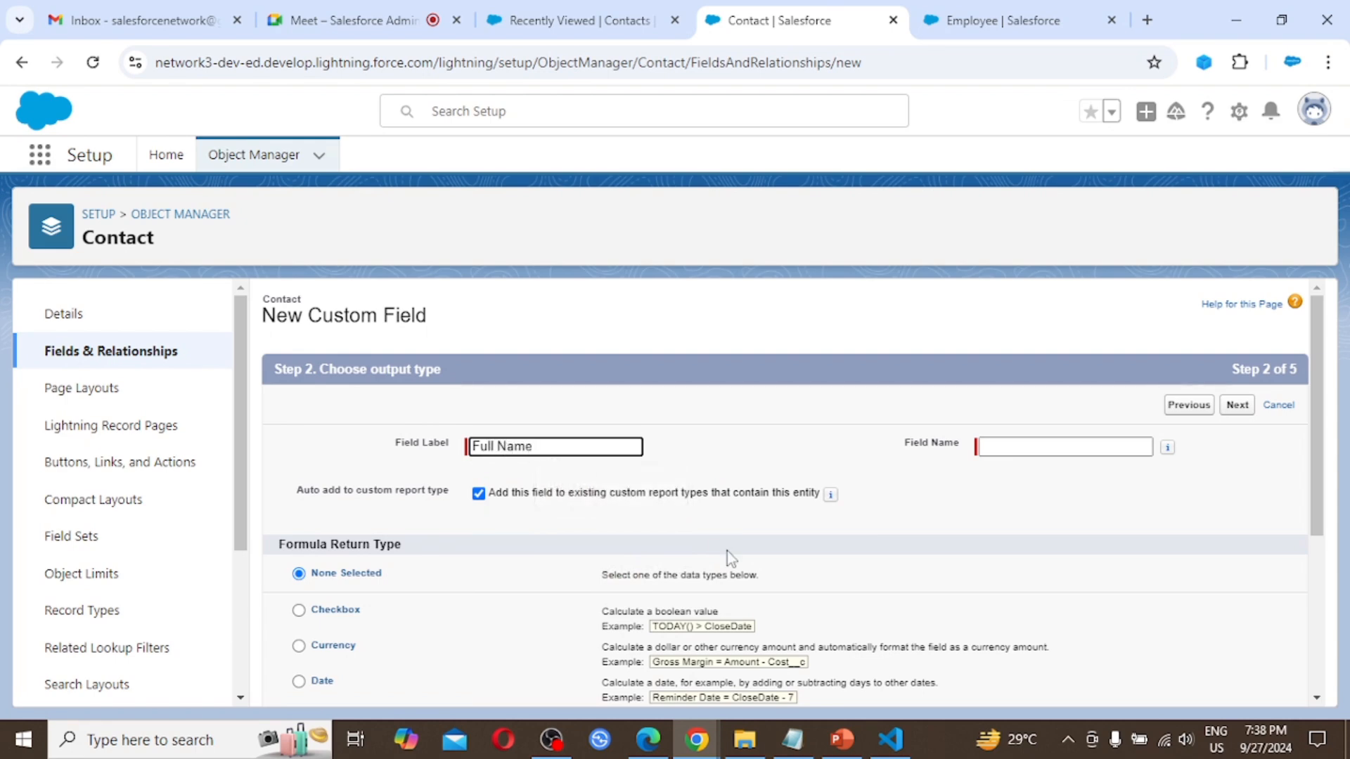
{"action": "key", "text": "Tab"}
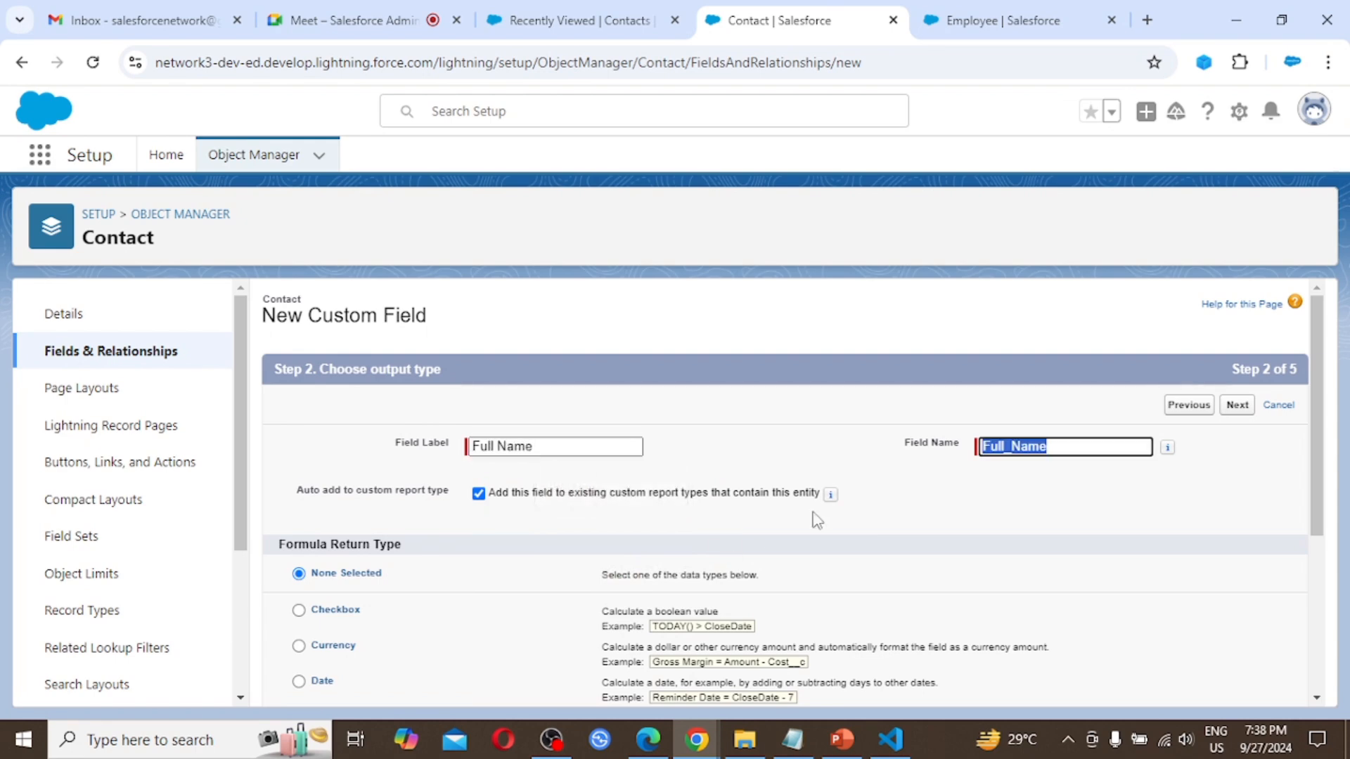
{"action": "scroll", "coordinate": [852, 526], "scroll_direction": "down", "scroll_amount": 3}
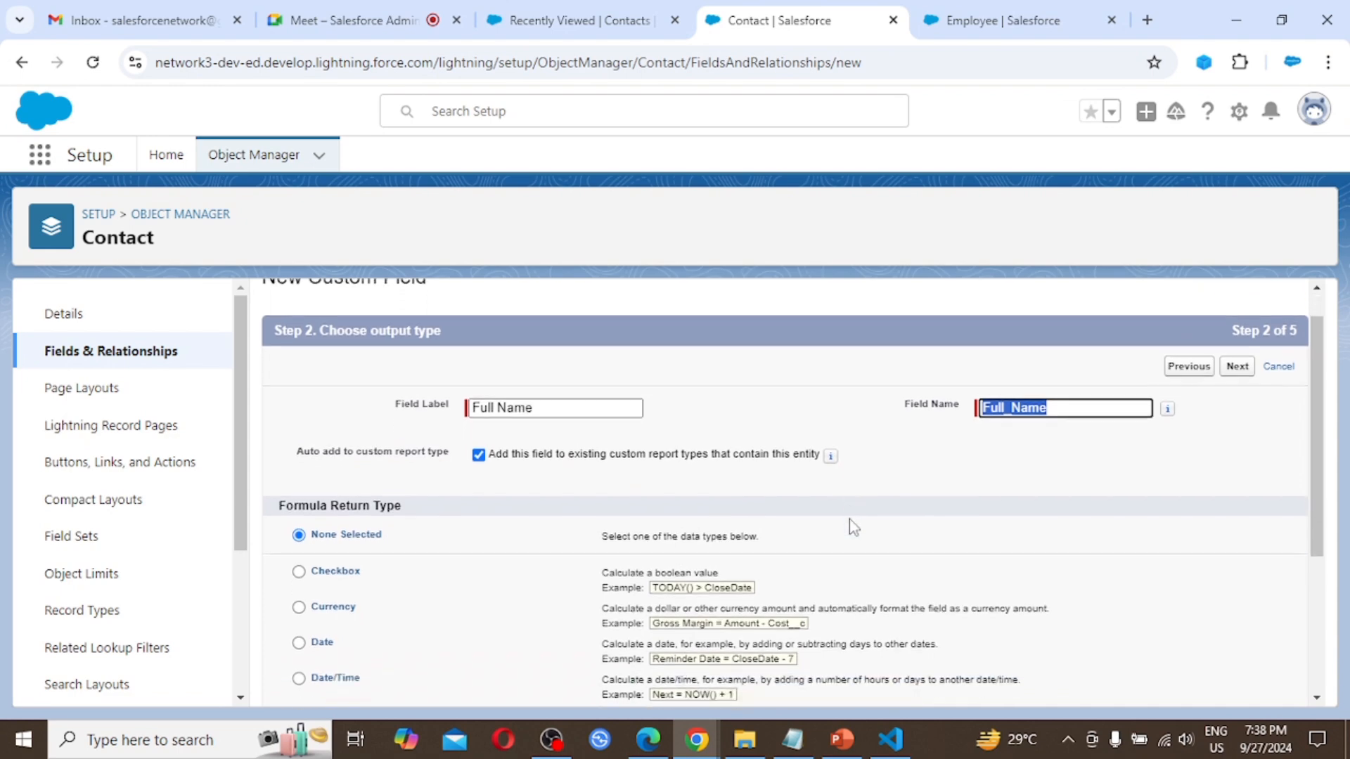
{"action": "scroll", "coordinate": [850, 519], "scroll_direction": "down", "scroll_amount": 1}
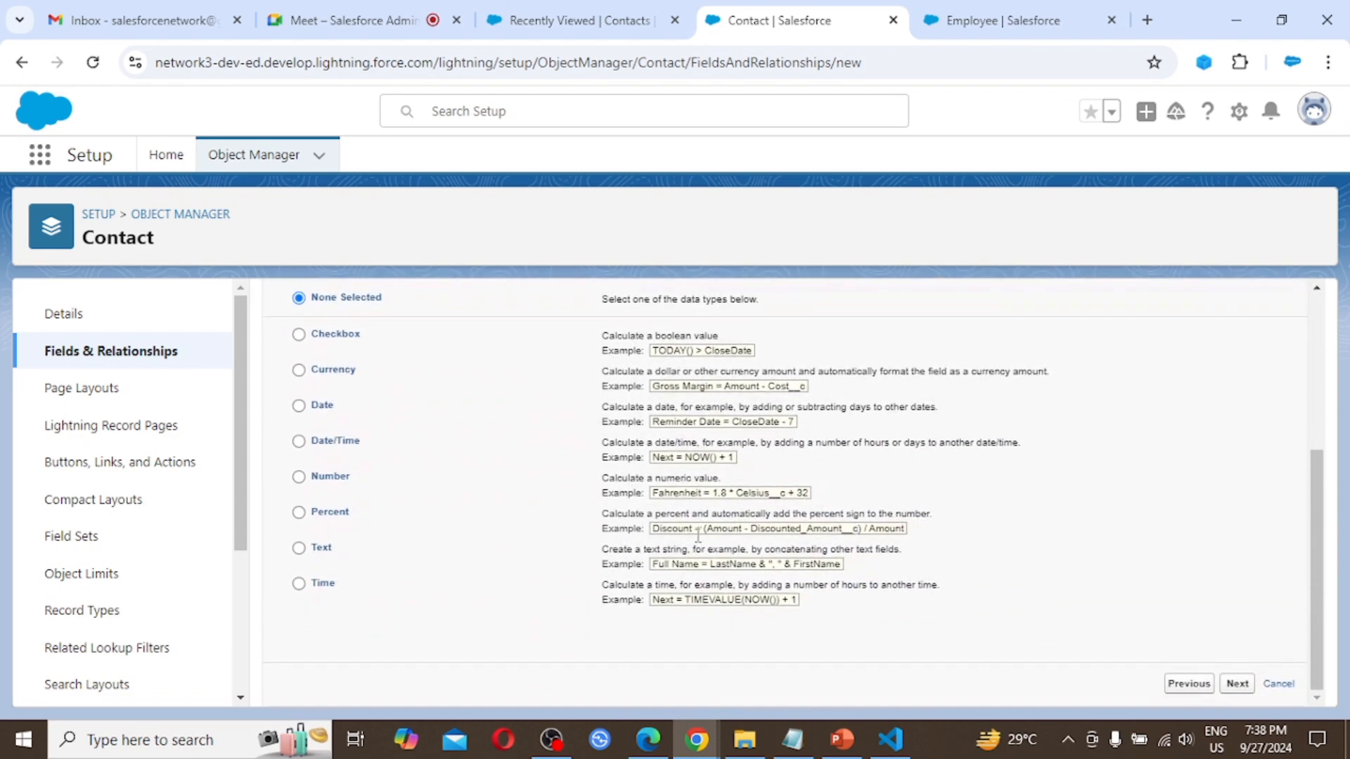
{"action": "left_click", "coordinate": [299, 548]}
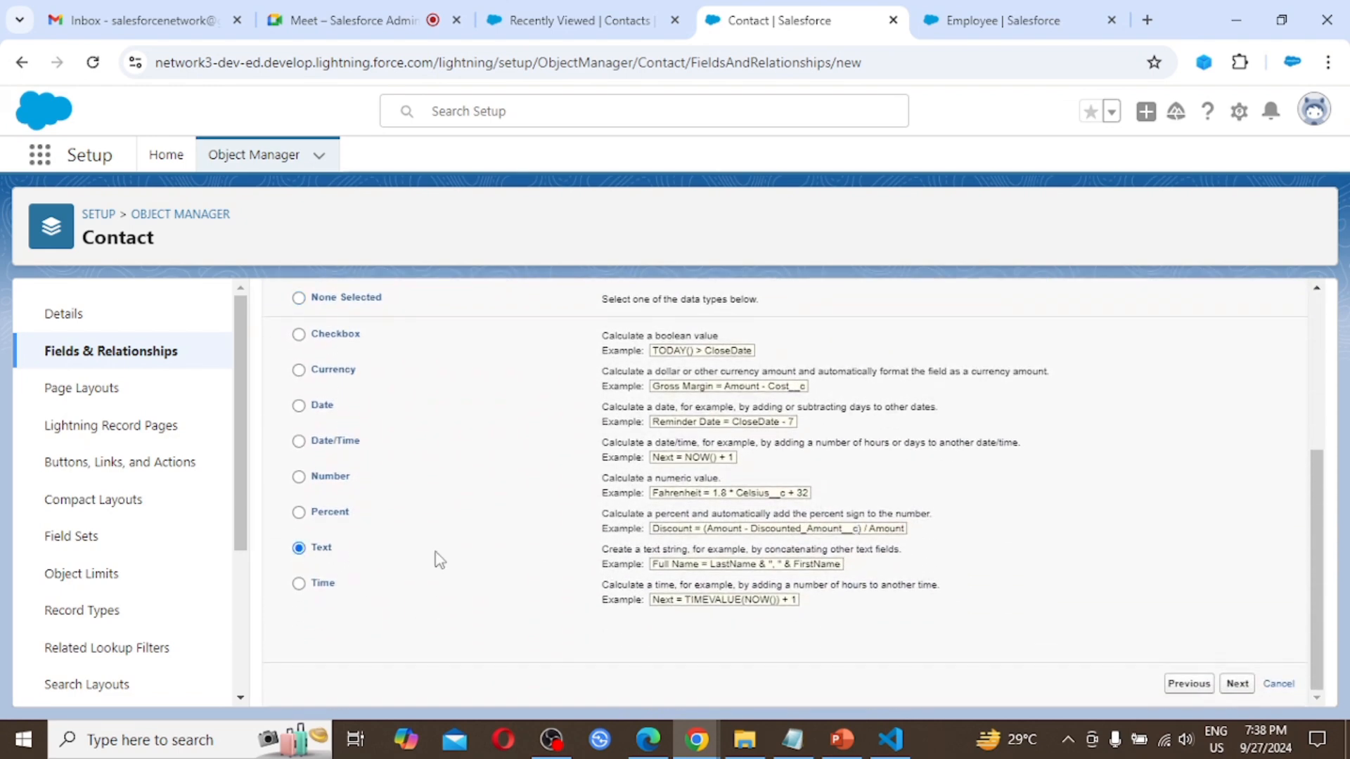
{"action": "left_click", "coordinate": [1237, 684]}
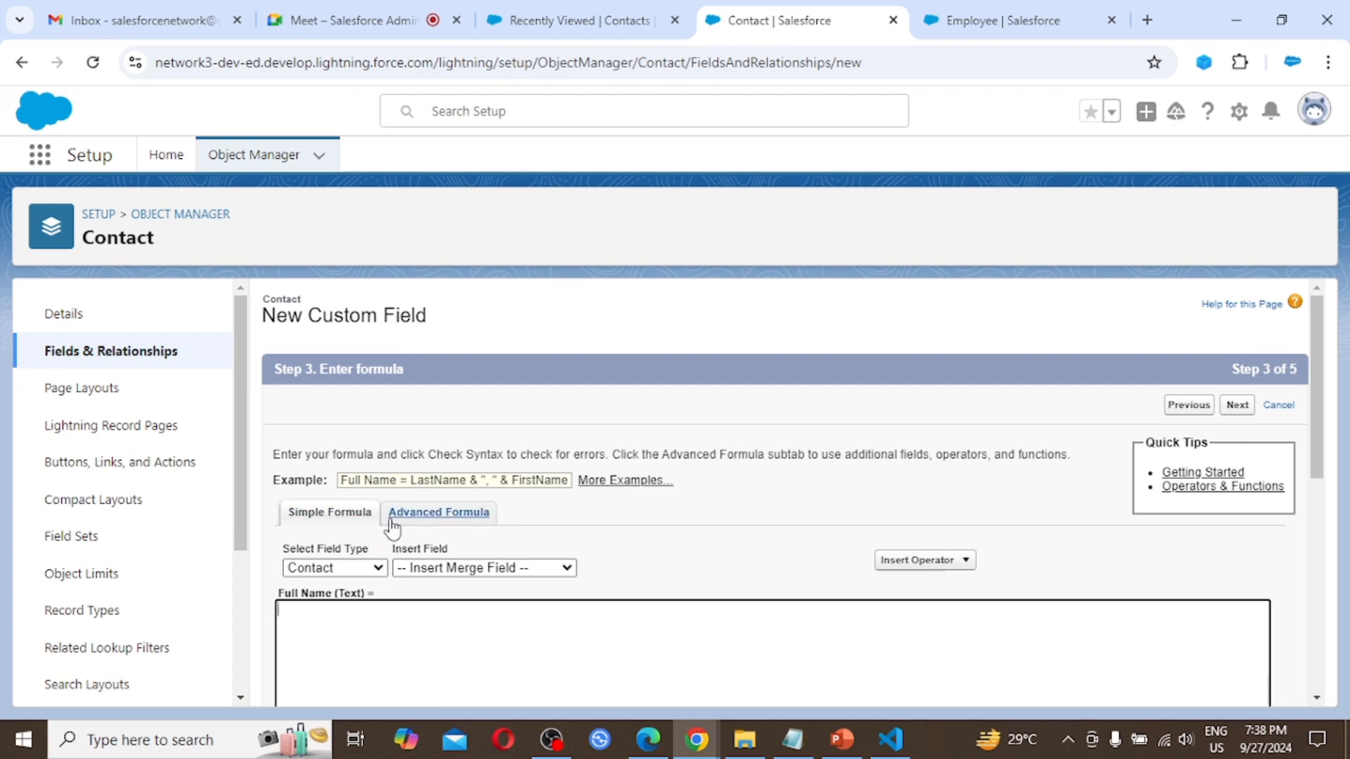
Paste the formula FirstName & " " & LastName and confirm it passes Check Syntax.
{"action": "scroll", "coordinate": [372, 631], "scroll_direction": "down", "scroll_amount": 1}
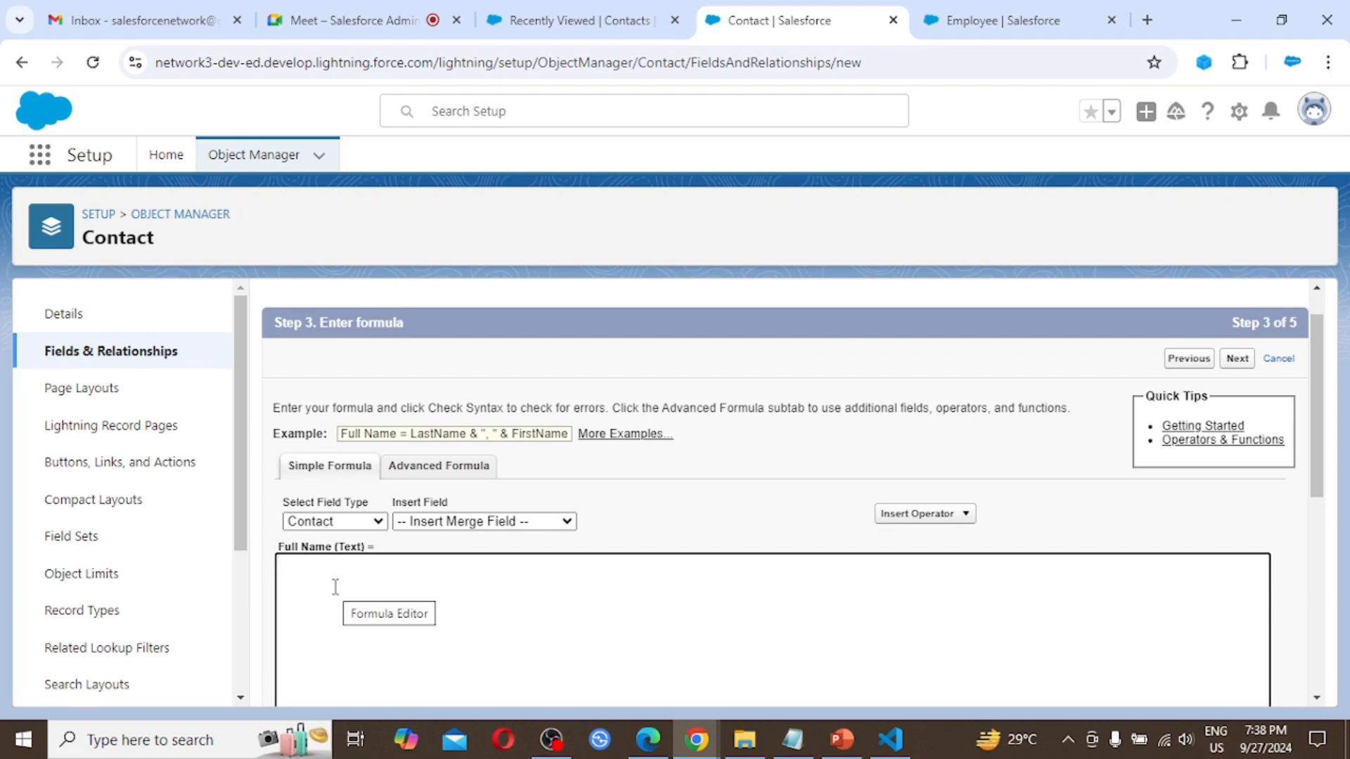
{"action": "type", "text": "FirstName & \" \" & LastName"}
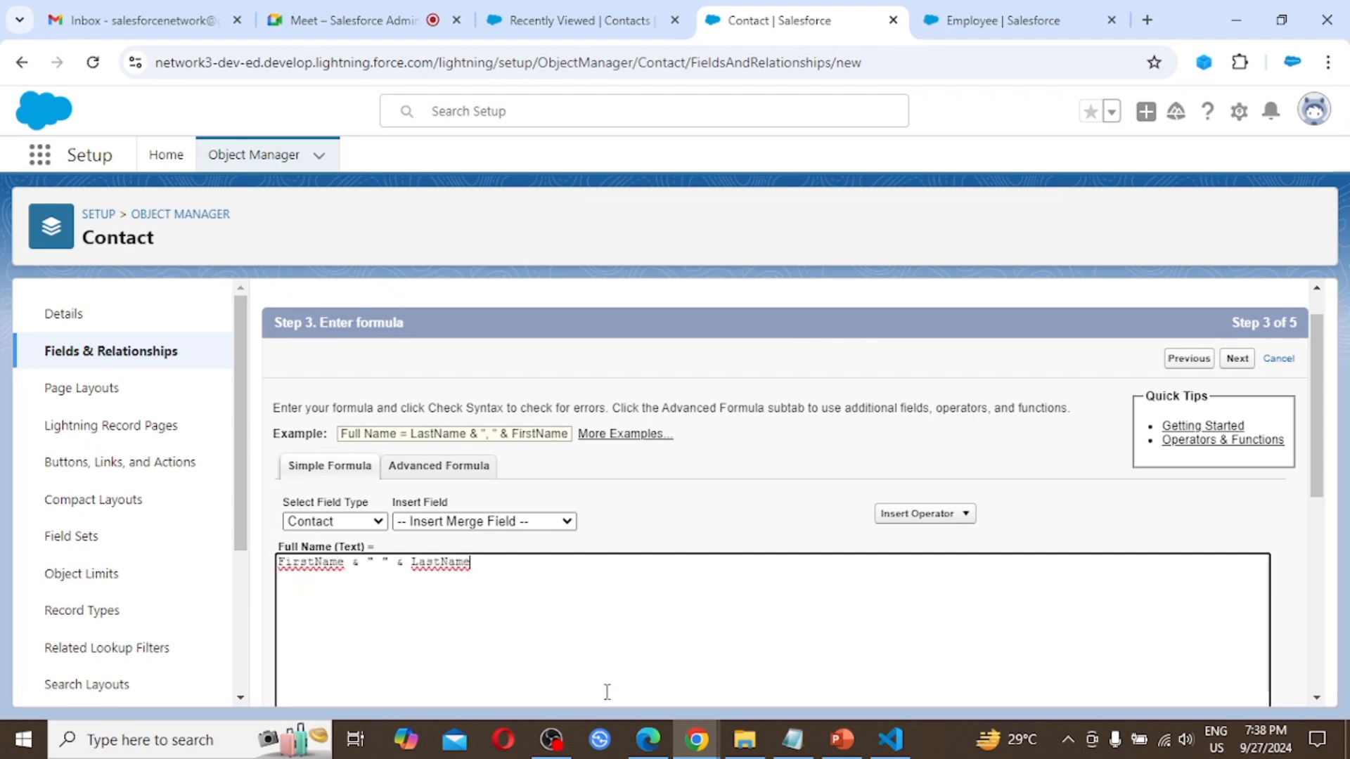
{"action": "key", "text": "ctrl+plus"}
{"action": "key", "text": "ctrl+plus"}
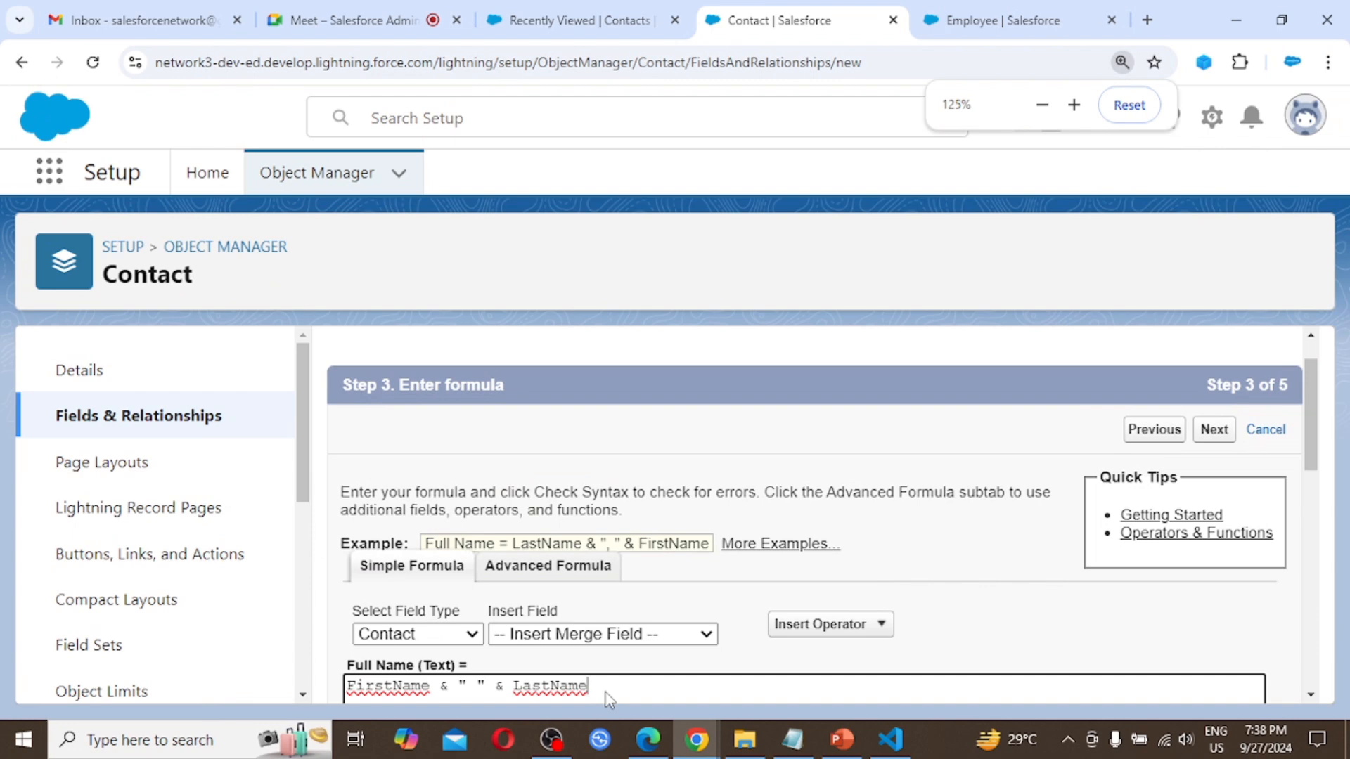
{"action": "scroll", "coordinate": [626, 603], "scroll_direction": "down", "scroll_amount": 2}
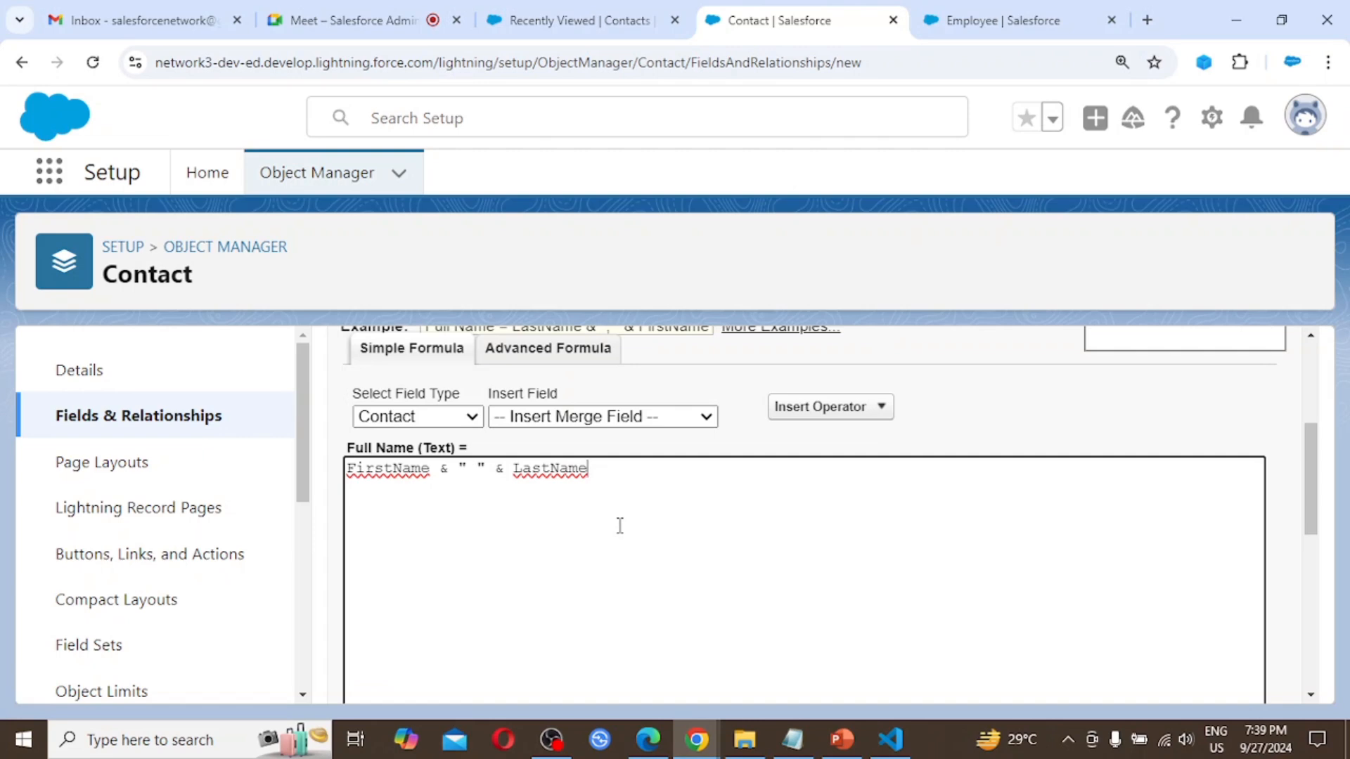
{"action": "scroll", "coordinate": [513, 558], "scroll_direction": "down", "scroll_amount": 5}
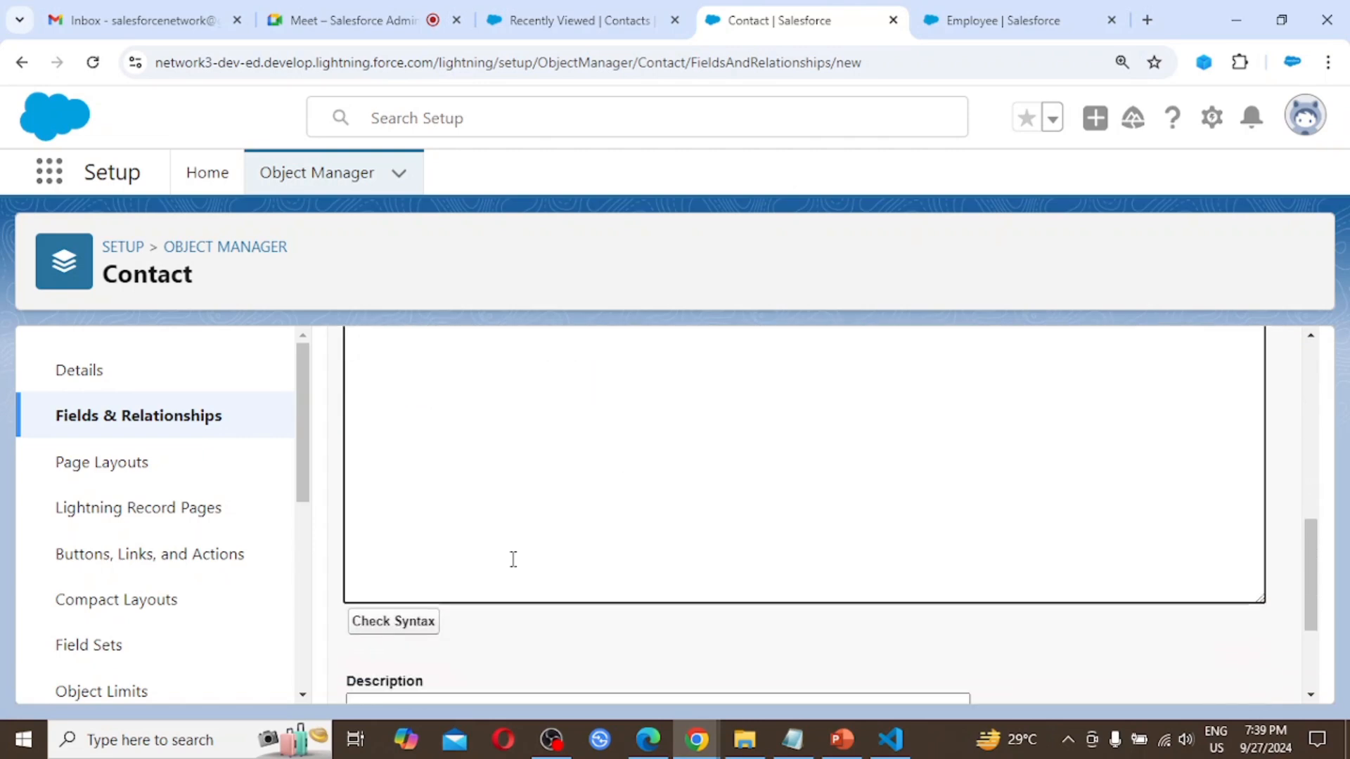
{"action": "left_click", "coordinate": [395, 621]}
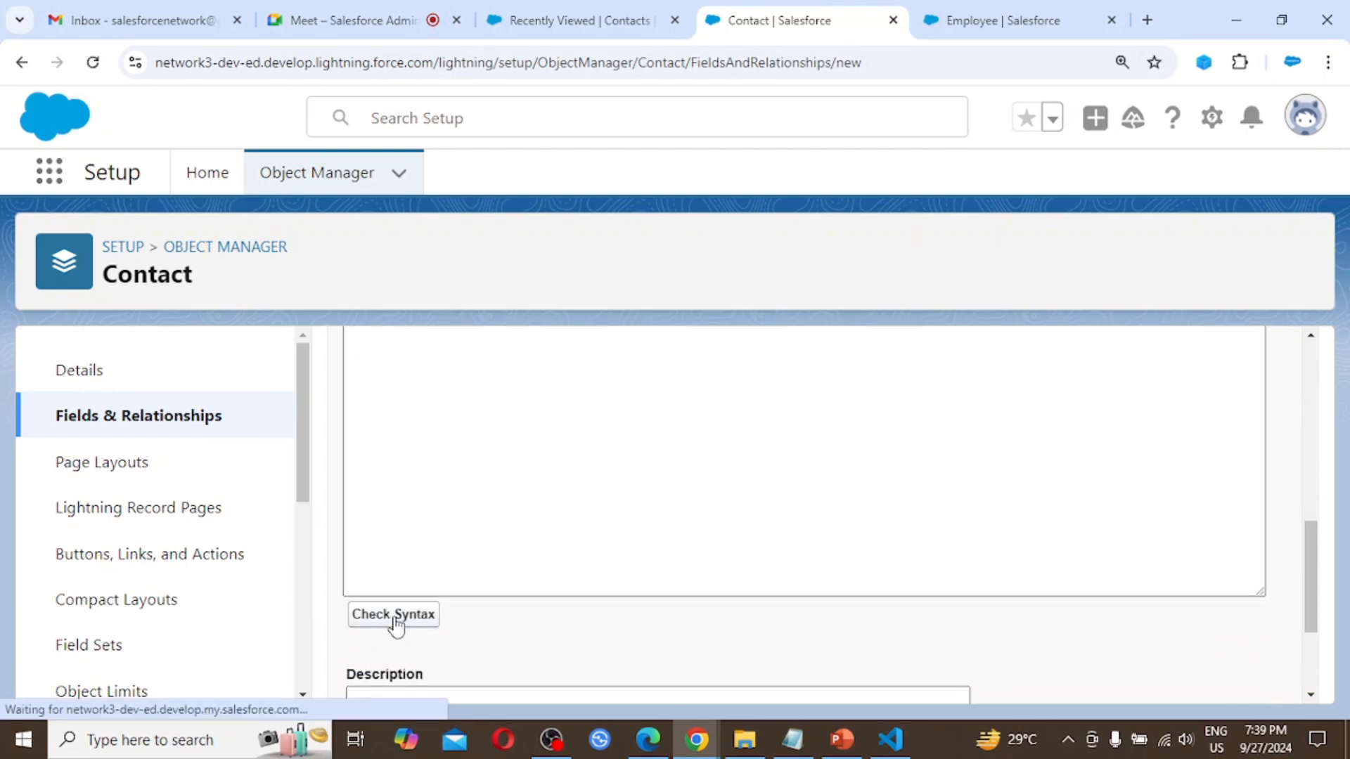
{"action": "scroll", "coordinate": [573, 573], "scroll_direction": "down", "scroll_amount": 6}
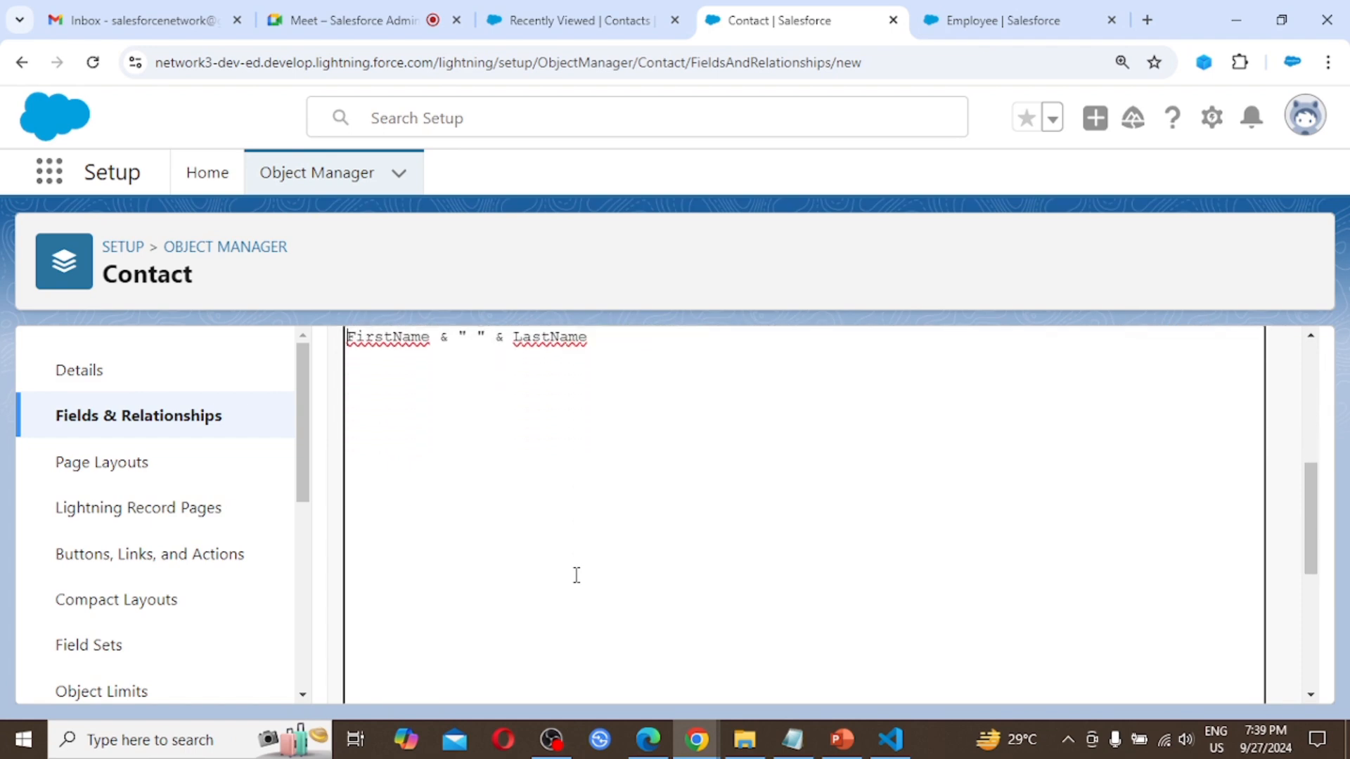
{"action": "scroll", "coordinate": [577, 575], "scroll_direction": "down", "scroll_amount": 4}
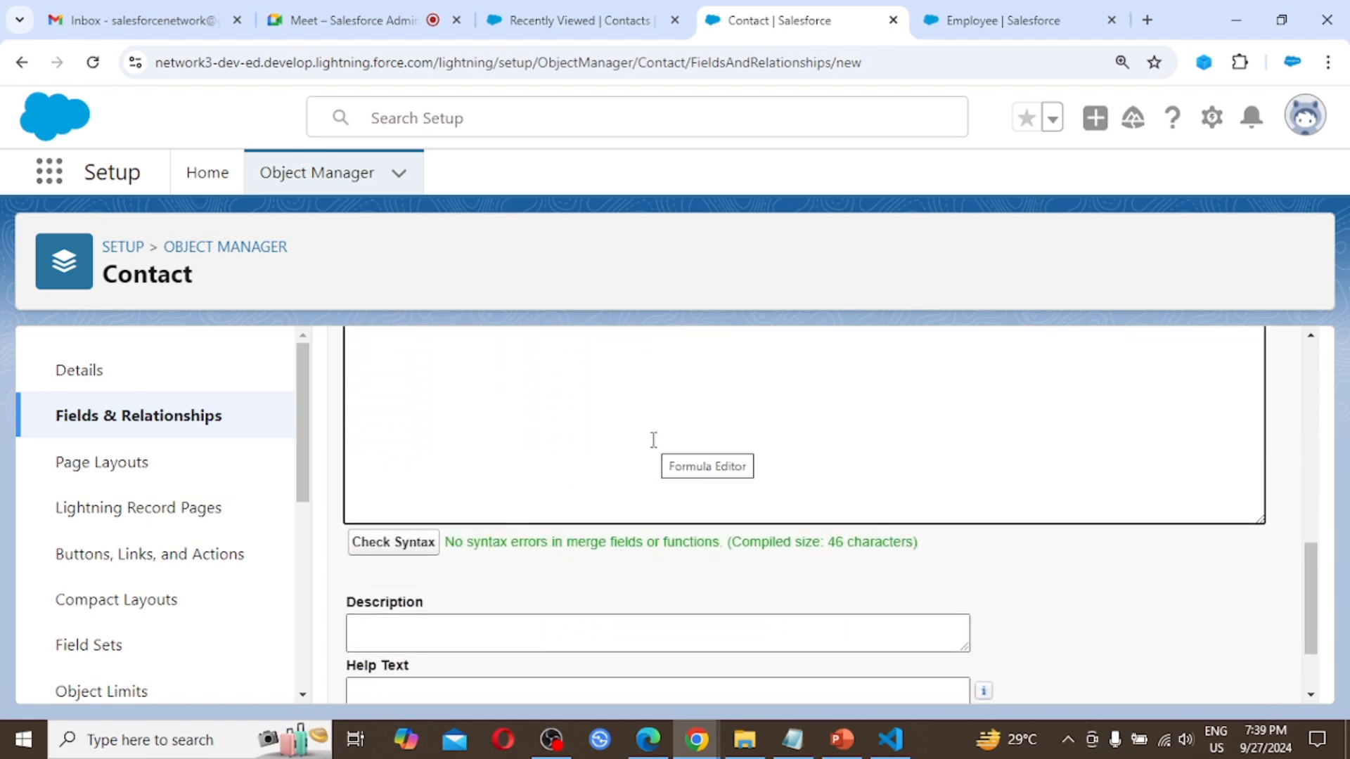
{"action": "scroll", "coordinate": [653, 440], "scroll_direction": "up", "scroll_amount": 4}
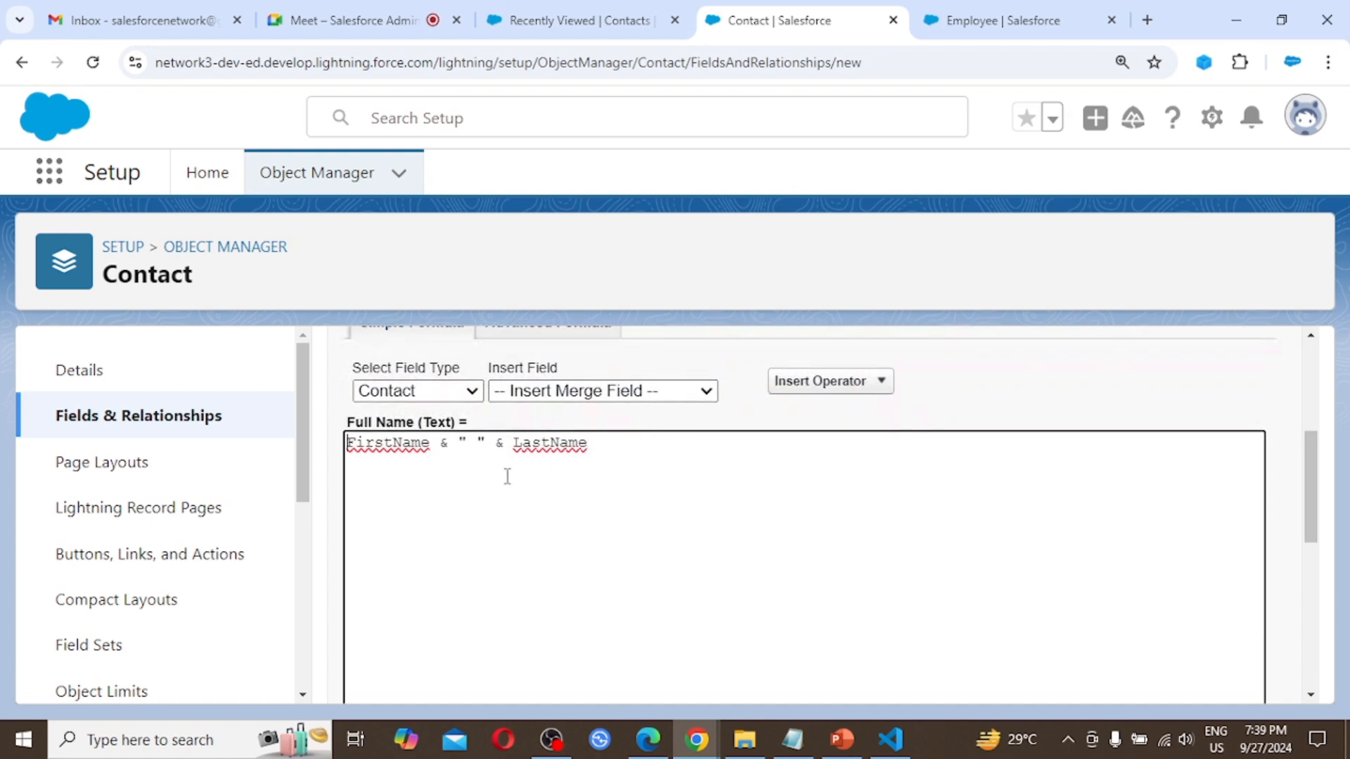
Delete the & before LastName and check syntax to show the Extra LastName error.
{"action": "left_click", "coordinate": [502, 444]}
{"action": "key", "text": "BackSpace"}
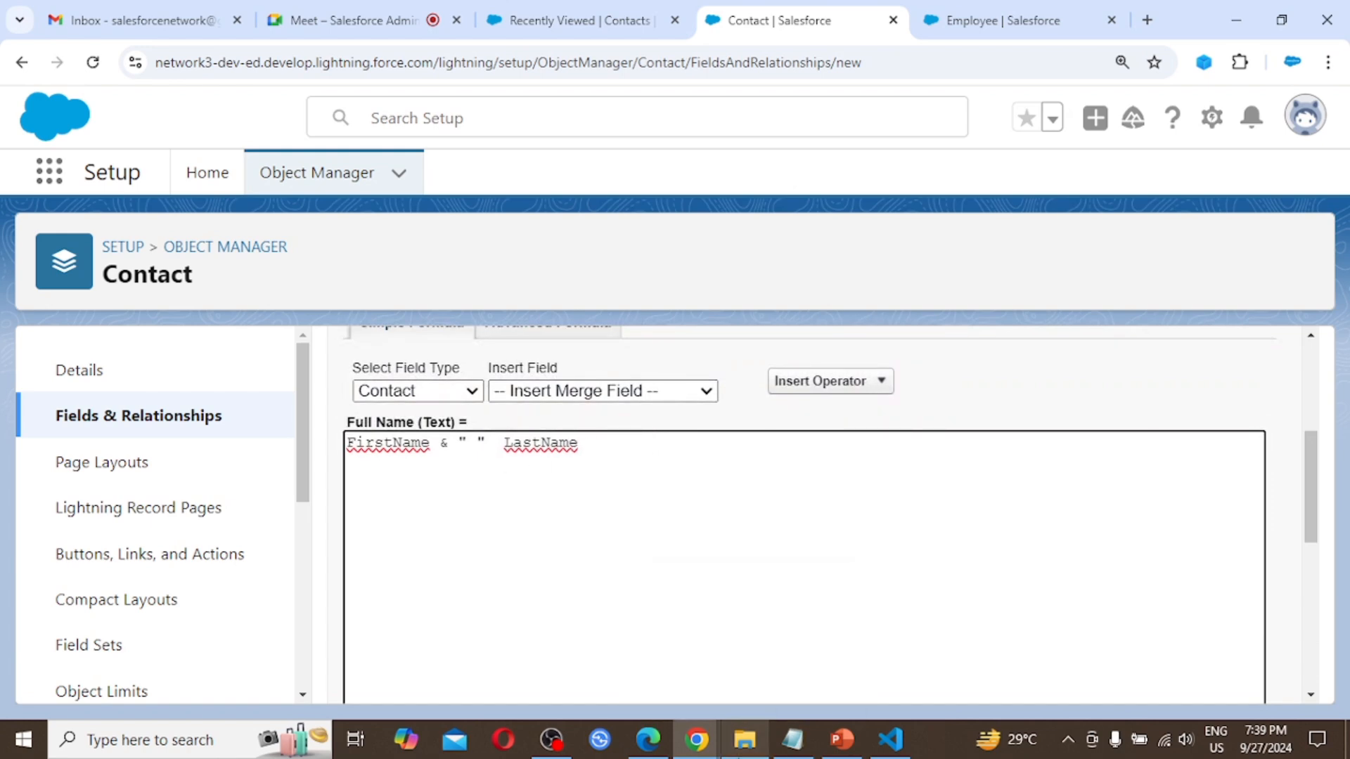
{"action": "scroll", "coordinate": [686, 506], "scroll_direction": "down", "scroll_amount": 3}
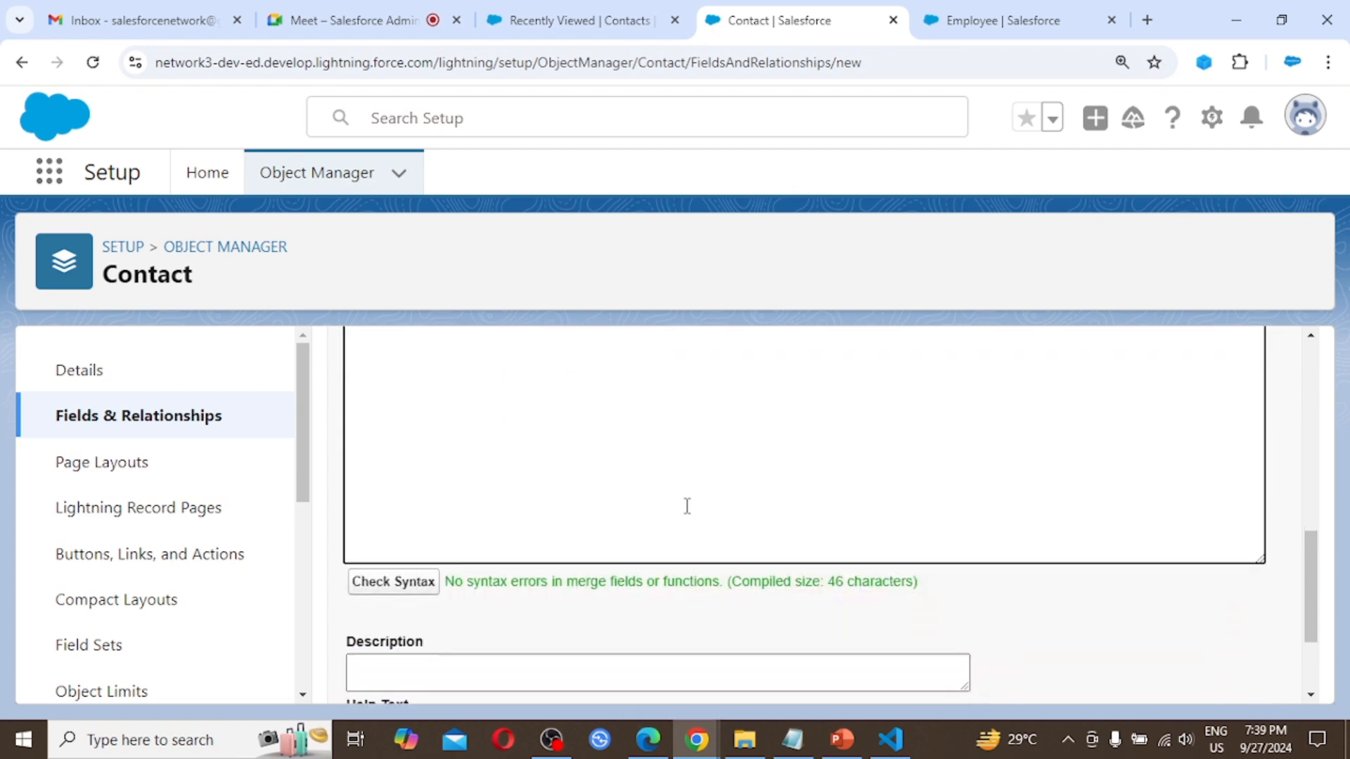
{"action": "left_click", "coordinate": [392, 521]}
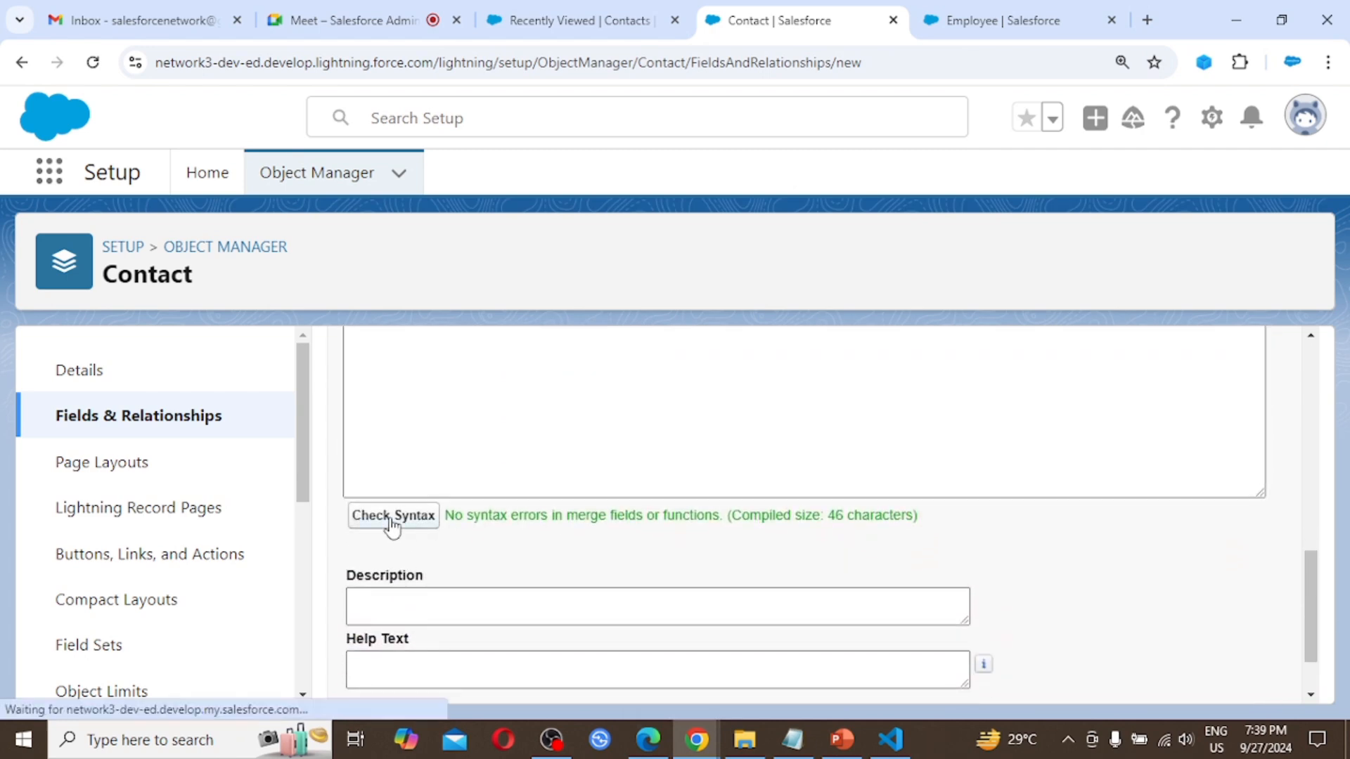
{"action": "scroll", "coordinate": [892, 584], "scroll_direction": "down", "scroll_amount": 3}
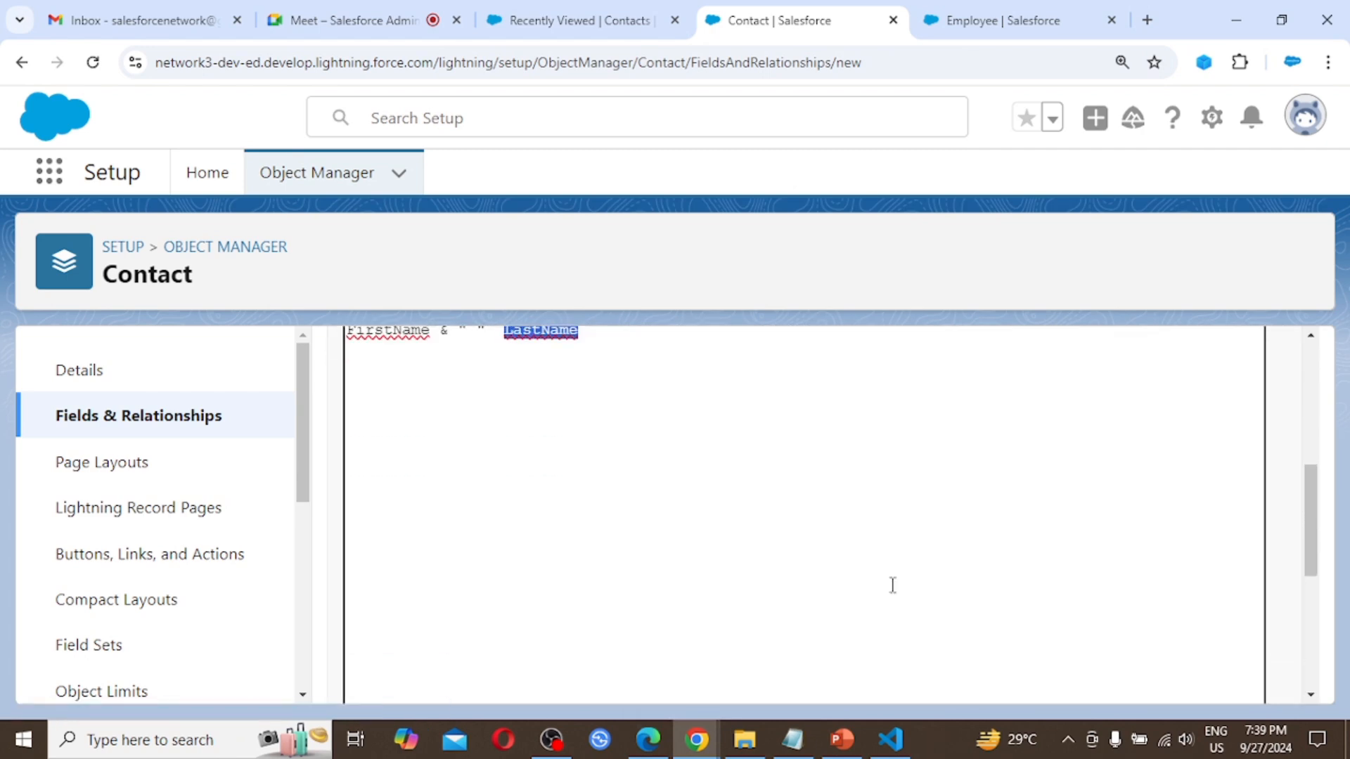
{"action": "scroll", "coordinate": [892, 584], "scroll_direction": "down", "scroll_amount": 1}
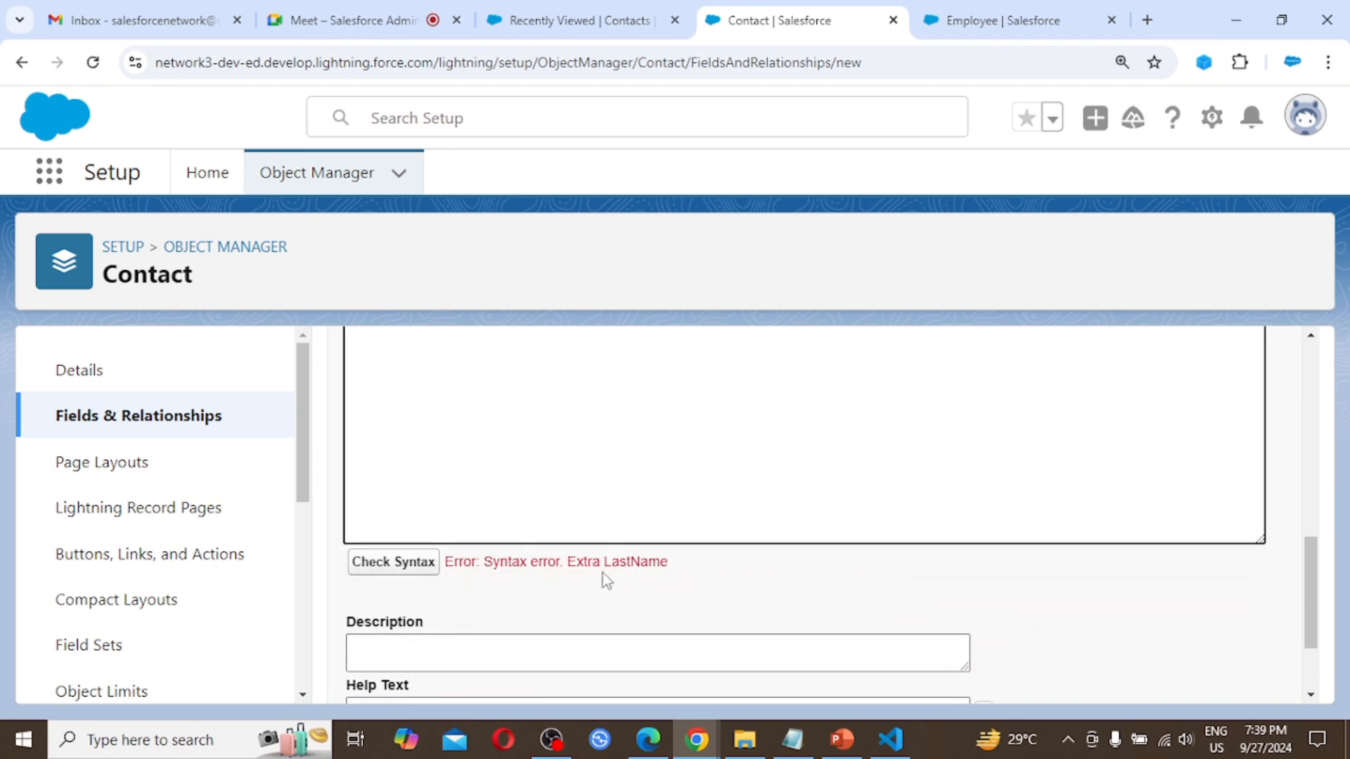
{"action": "scroll", "coordinate": [657, 470], "scroll_direction": "up", "scroll_amount": 3}
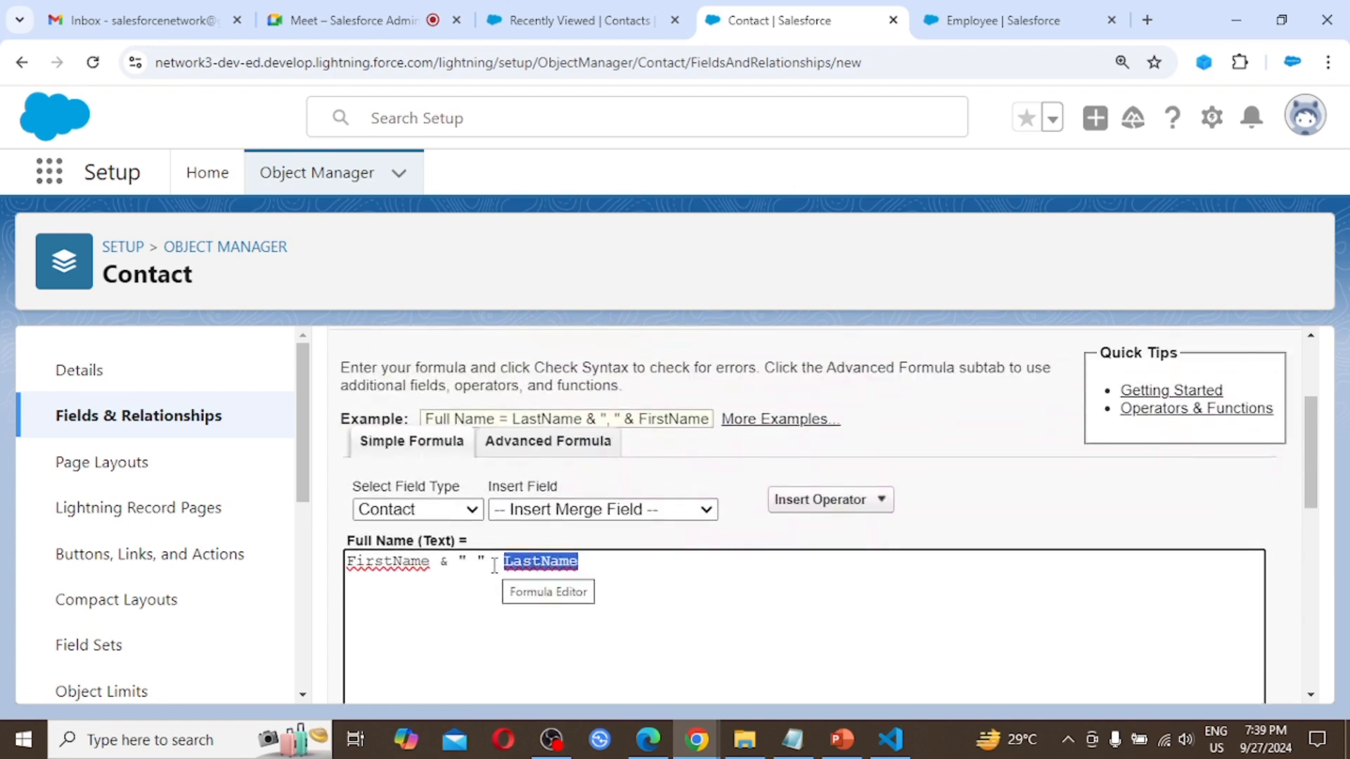
Retype the & before LastName so the formula validates again at 46 characters.
{"action": "left_click", "coordinate": [495, 566]}
{"action": "mouse_move", "coordinate": [648, 740]}
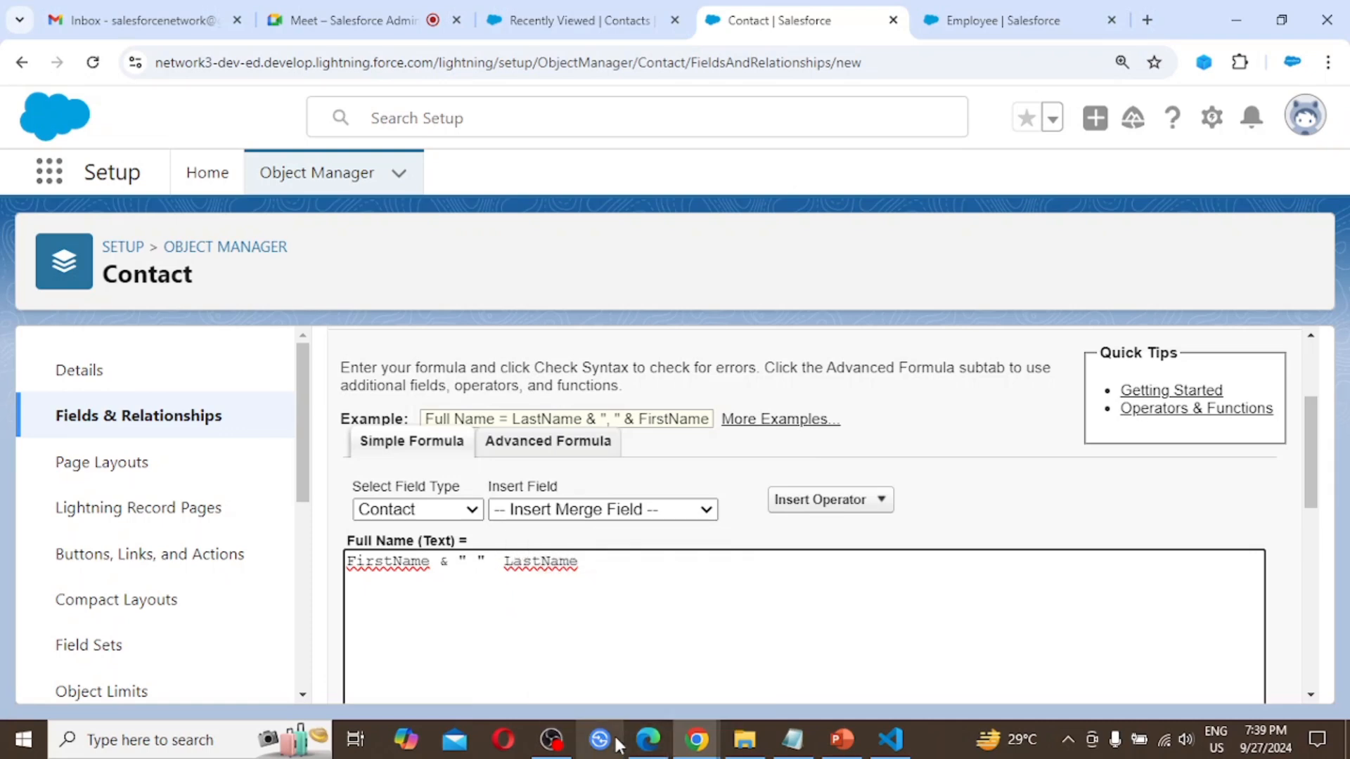
{"action": "type", "text": "&"}
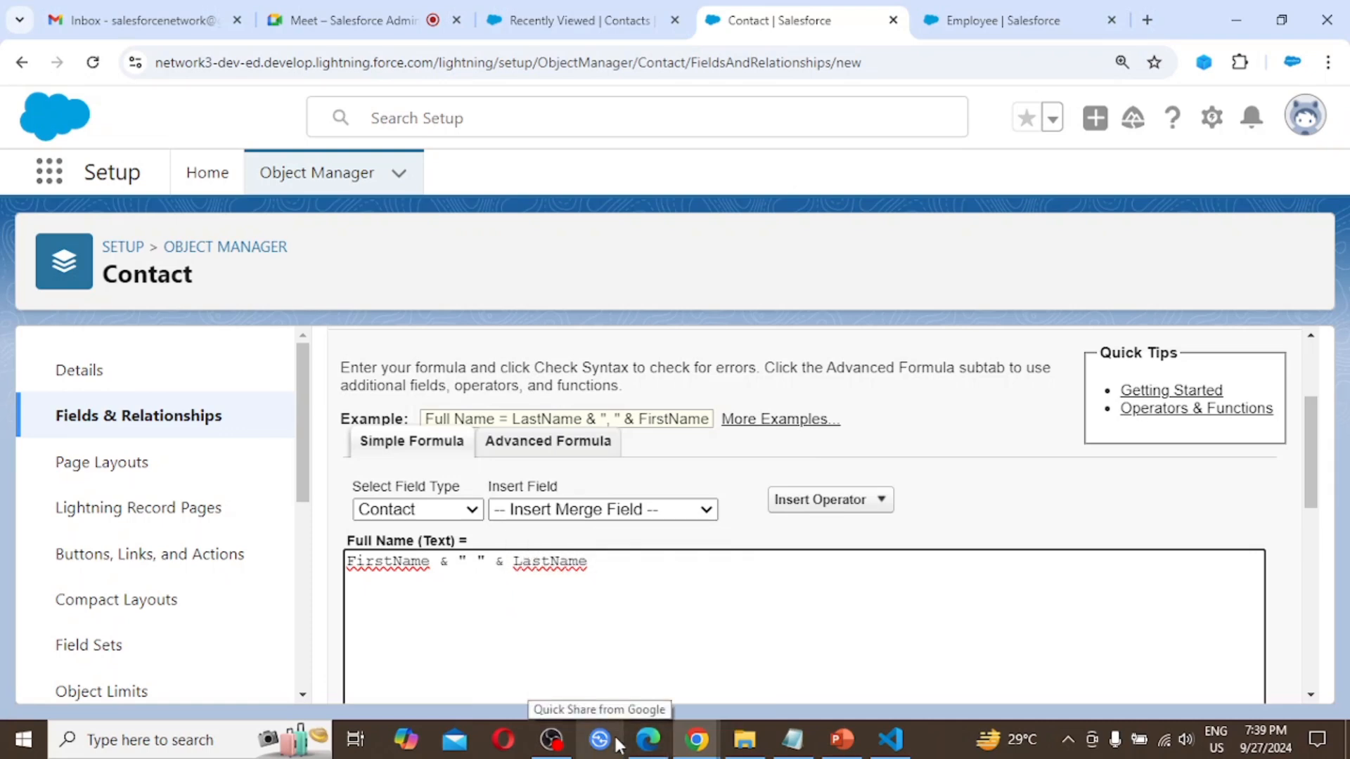
{"action": "scroll", "coordinate": [781, 606], "scroll_direction": "down", "scroll_amount": 5}
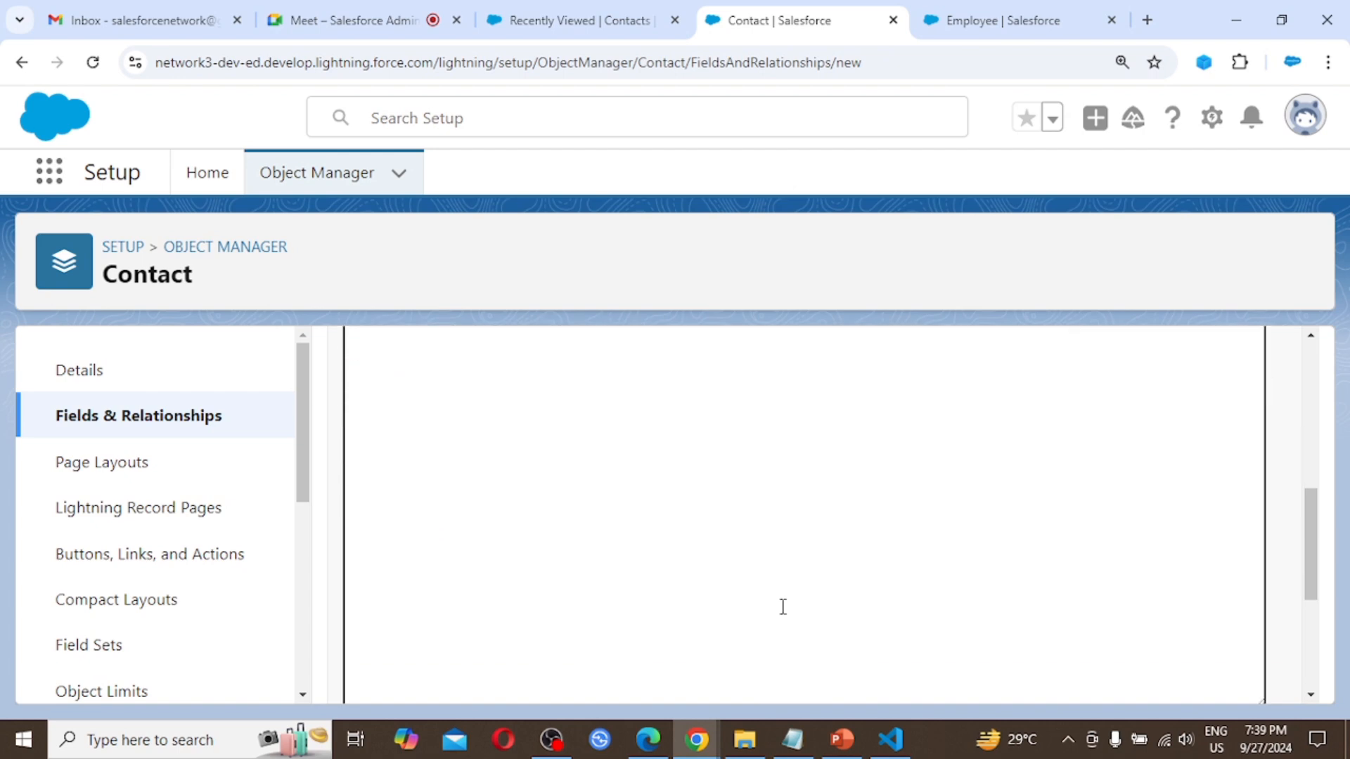
{"action": "scroll", "coordinate": [781, 606], "scroll_direction": "down", "scroll_amount": 3}
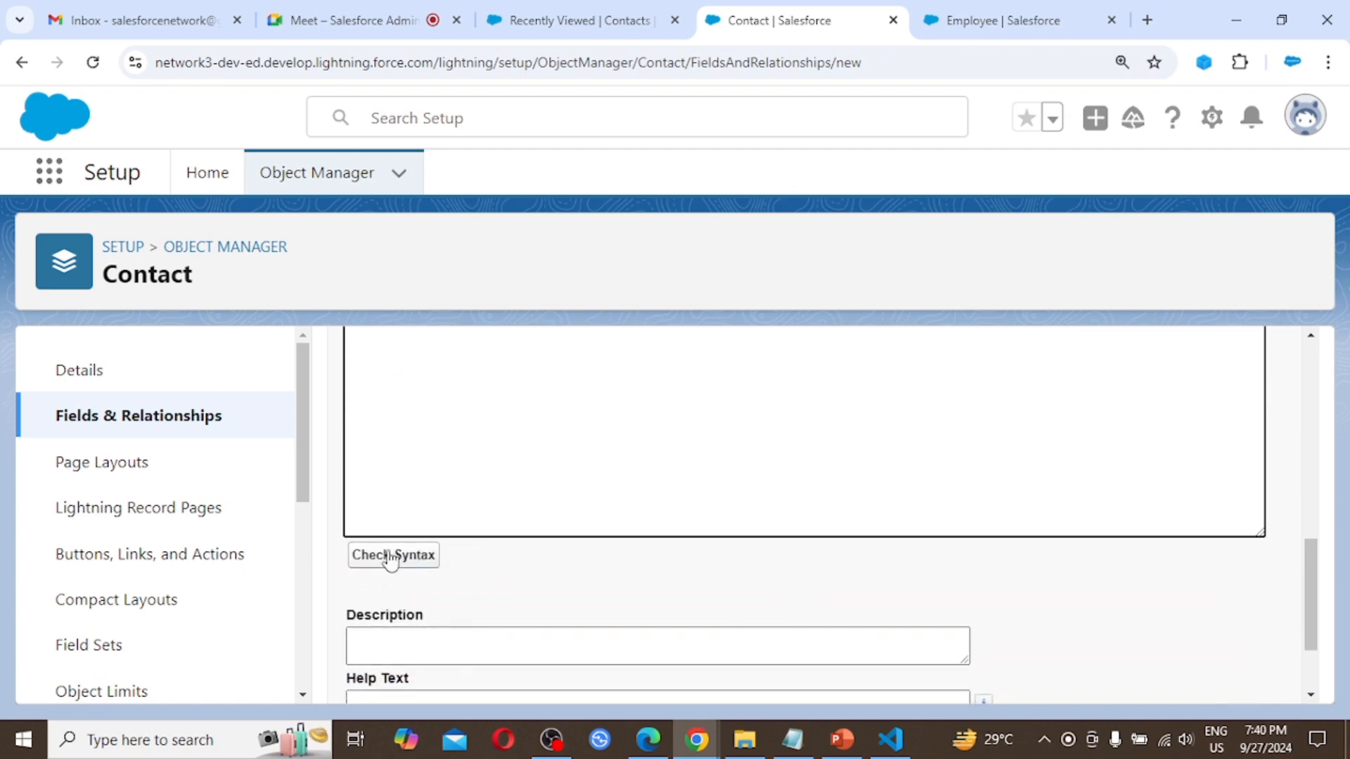
{"action": "scroll", "coordinate": [675, 516], "scroll_direction": "up", "scroll_amount": 3}
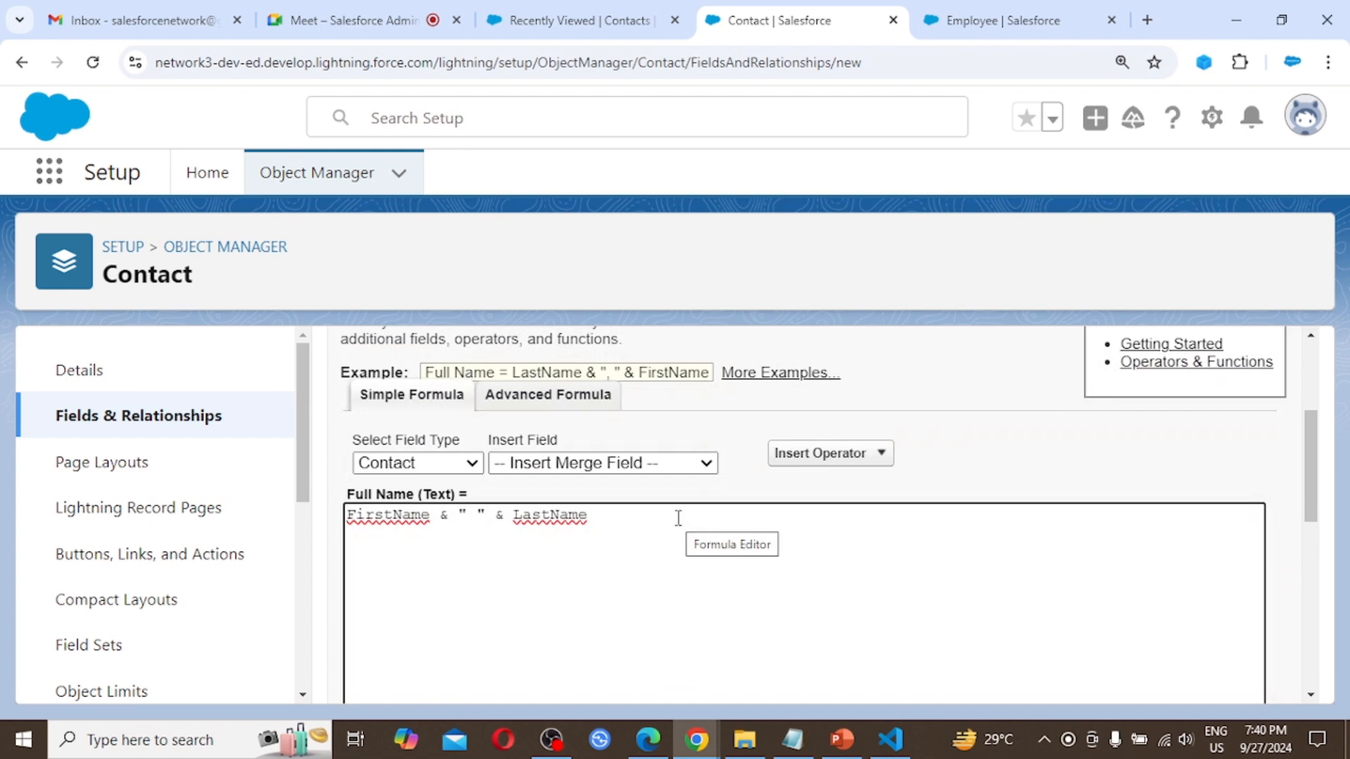
{"action": "scroll", "coordinate": [677, 518], "scroll_direction": "down", "scroll_amount": 3}
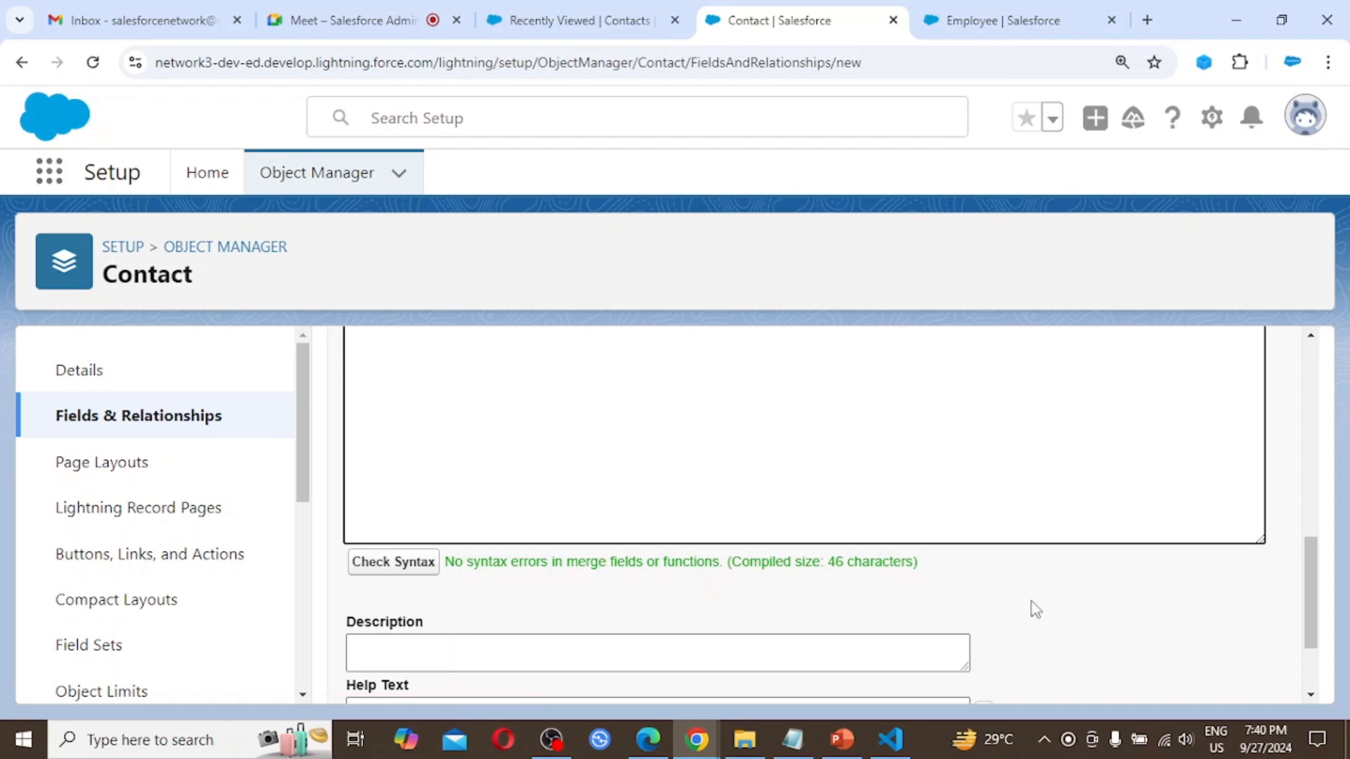
{"action": "scroll", "coordinate": [1033, 609], "scroll_direction": "down", "scroll_amount": 1}
{"action": "scroll", "coordinate": [1035, 609], "scroll_direction": "down", "scroll_amount": 2}
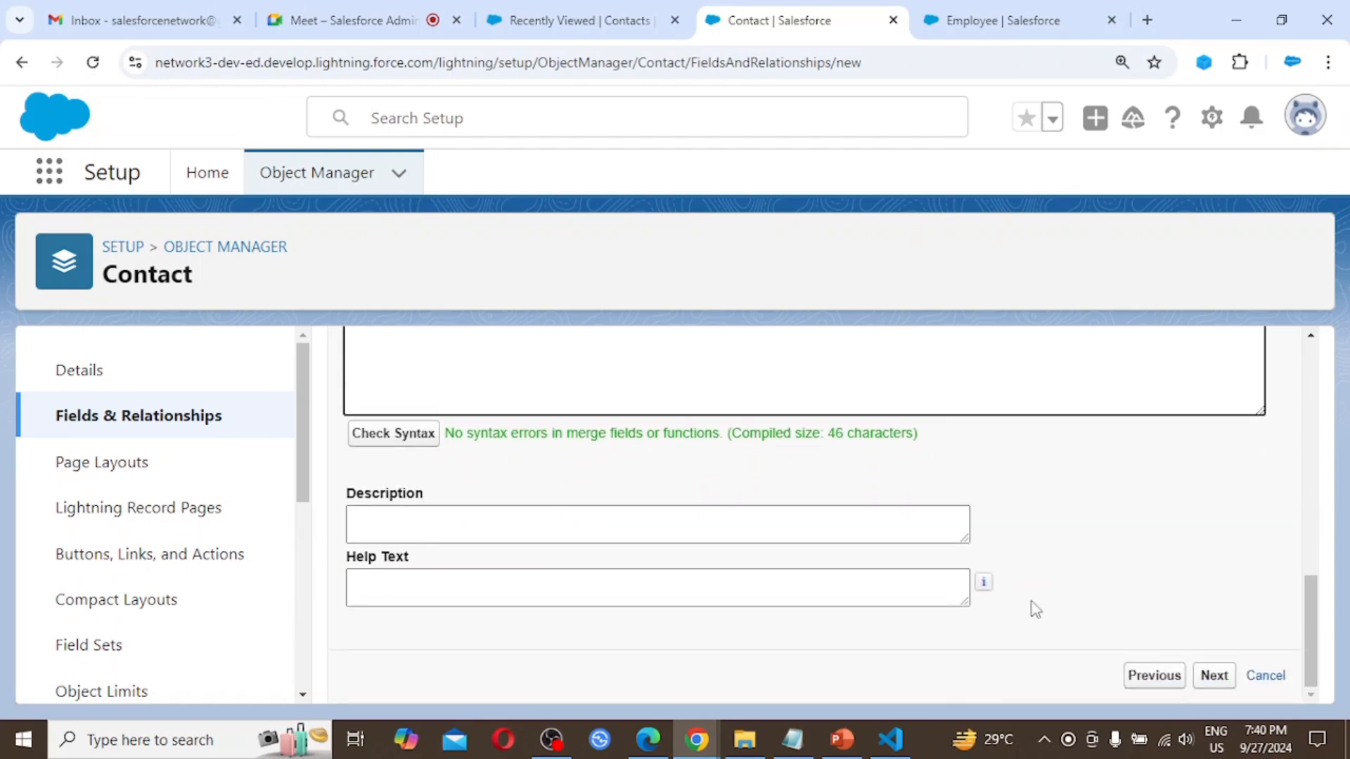
Go to field-level security, zoom back to 100%, and review the visible/read-only profile settings.
{"action": "left_click", "coordinate": [1224, 687]}
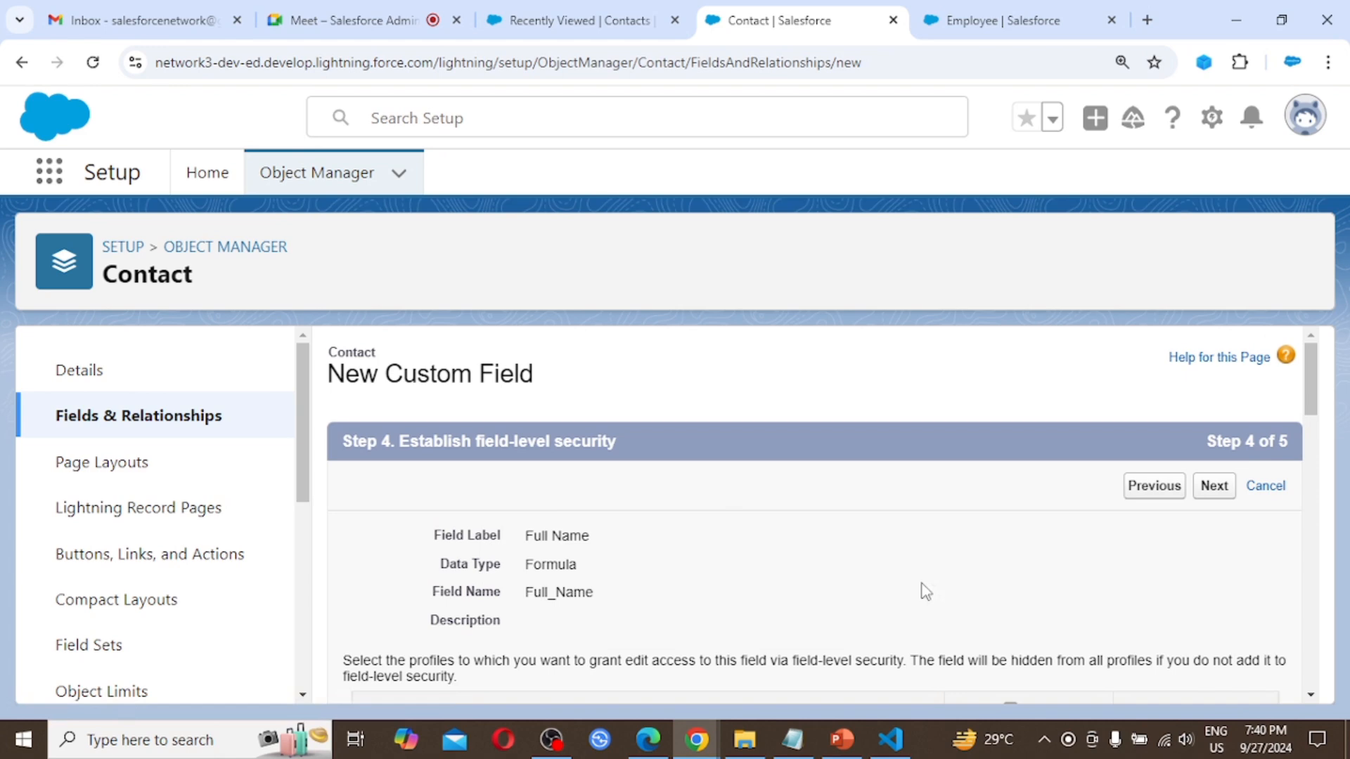
{"action": "key", "text": "ctrl+minus"}
{"action": "key", "text": "ctrl+minus"}
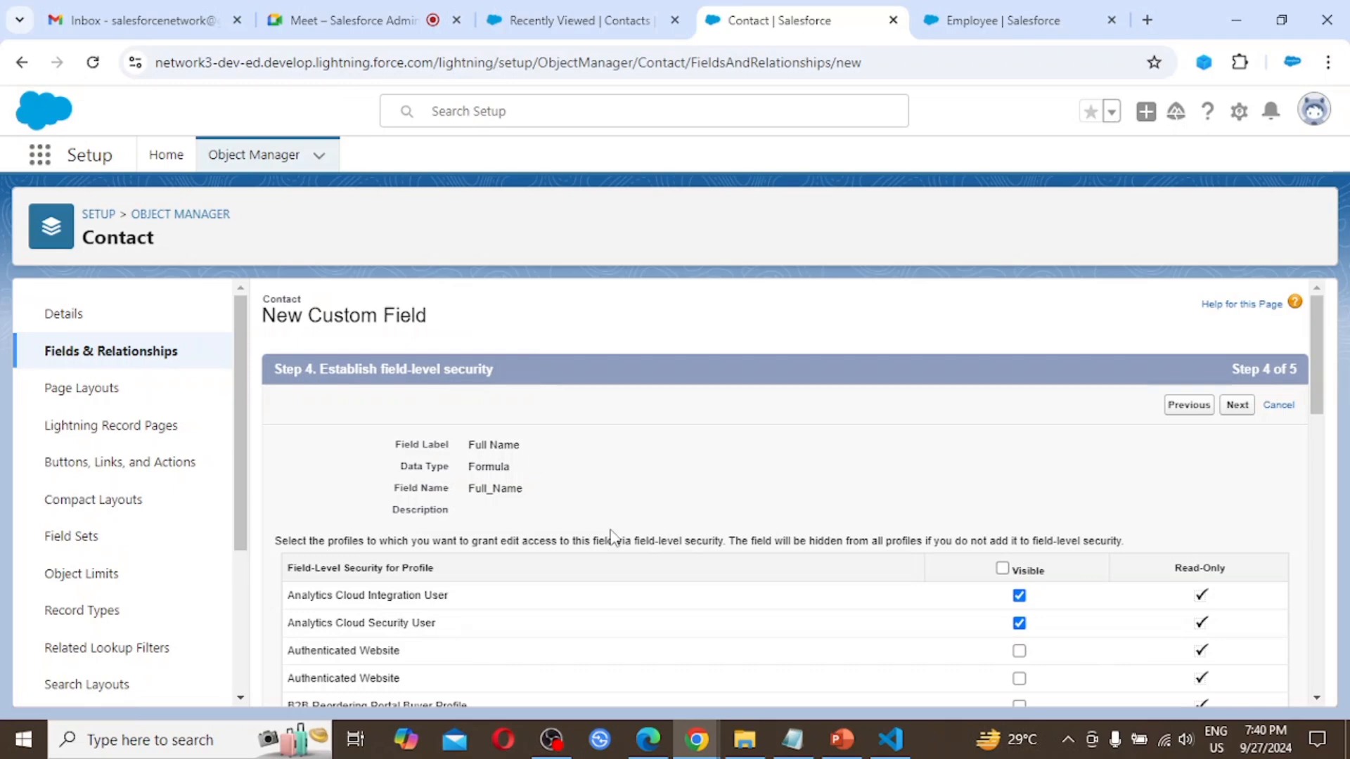
{"action": "scroll", "coordinate": [610, 534], "scroll_direction": "down", "scroll_amount": 2}
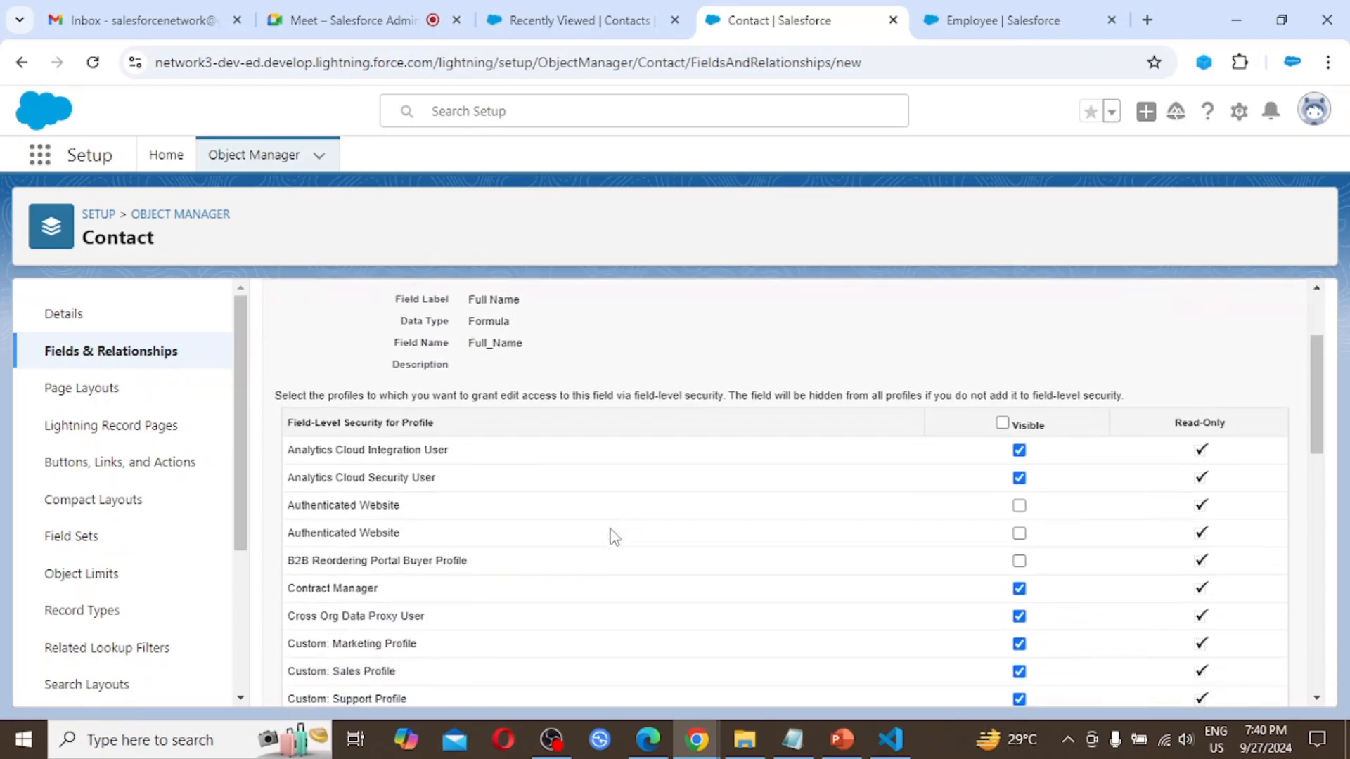
{"action": "scroll", "coordinate": [610, 534], "scroll_direction": "down", "scroll_amount": 1}
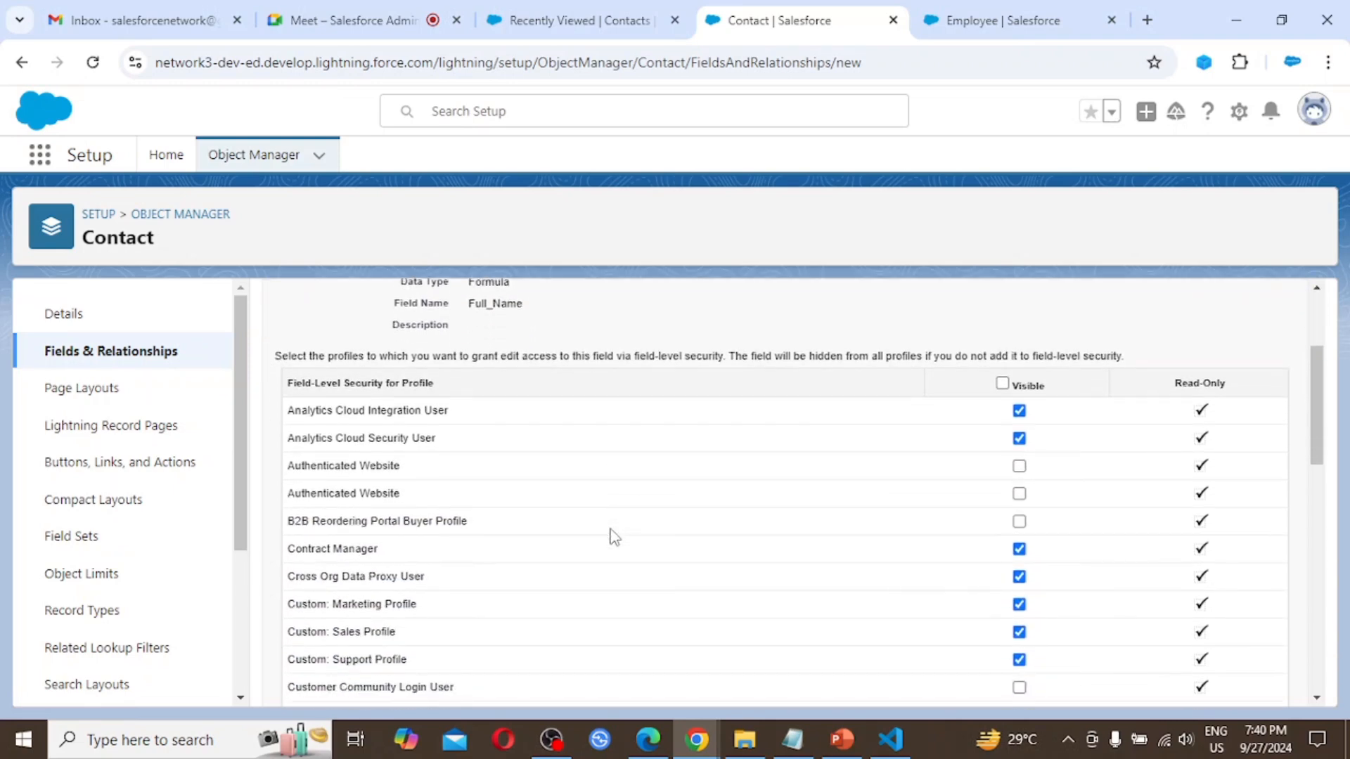
{"action": "scroll", "coordinate": [610, 534], "scroll_direction": "down", "scroll_amount": 4}
{"action": "scroll", "coordinate": [610, 534], "scroll_direction": "up", "scroll_amount": 4}
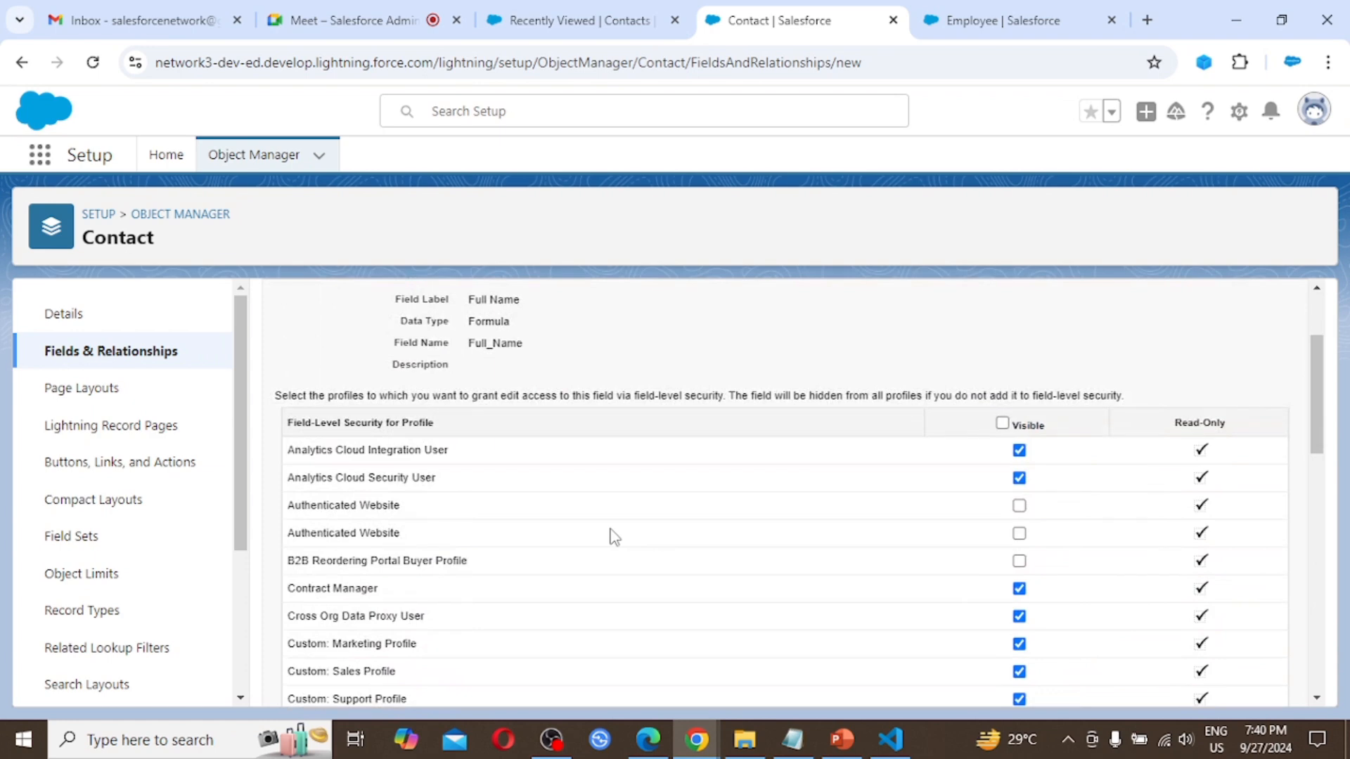
{"action": "scroll", "coordinate": [505, 443], "scroll_direction": "up", "scroll_amount": 1}
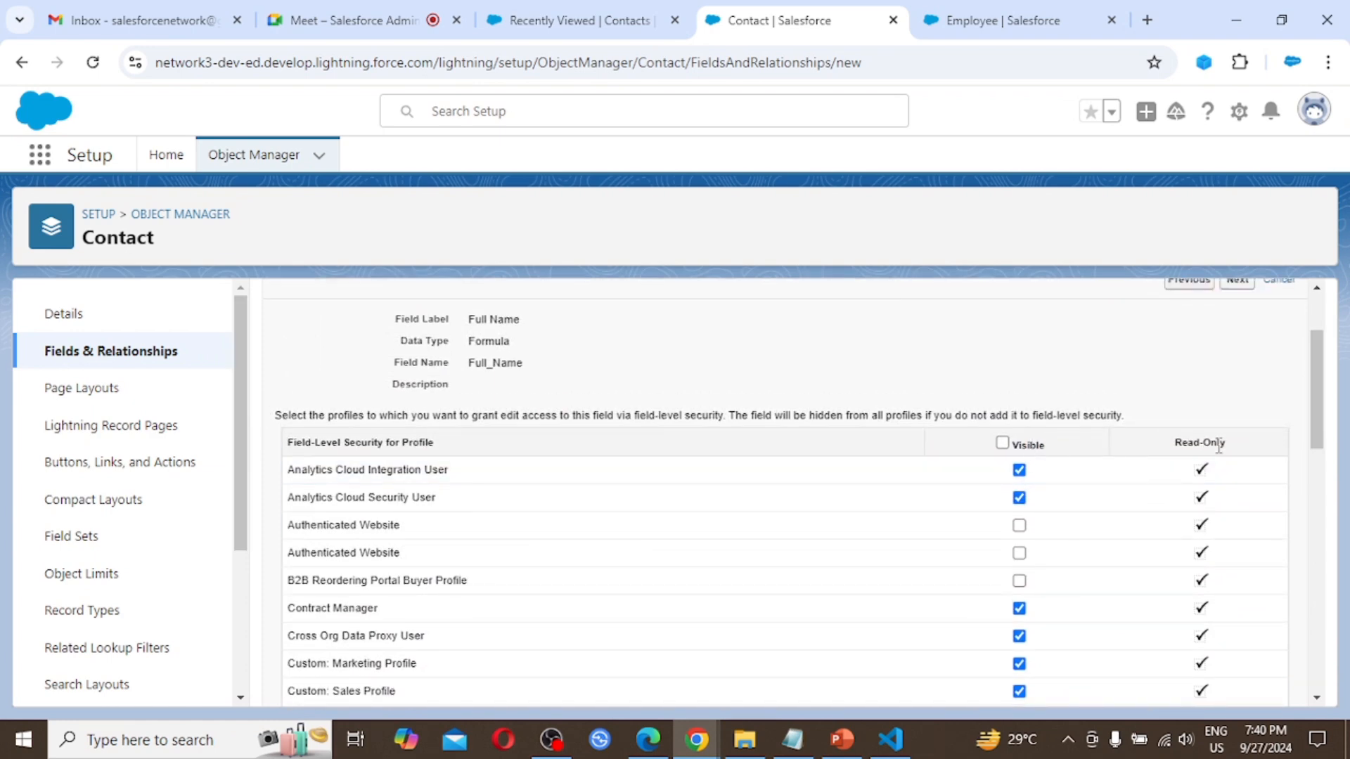
{"action": "scroll", "coordinate": [1203, 502], "scroll_direction": "down", "scroll_amount": 7}
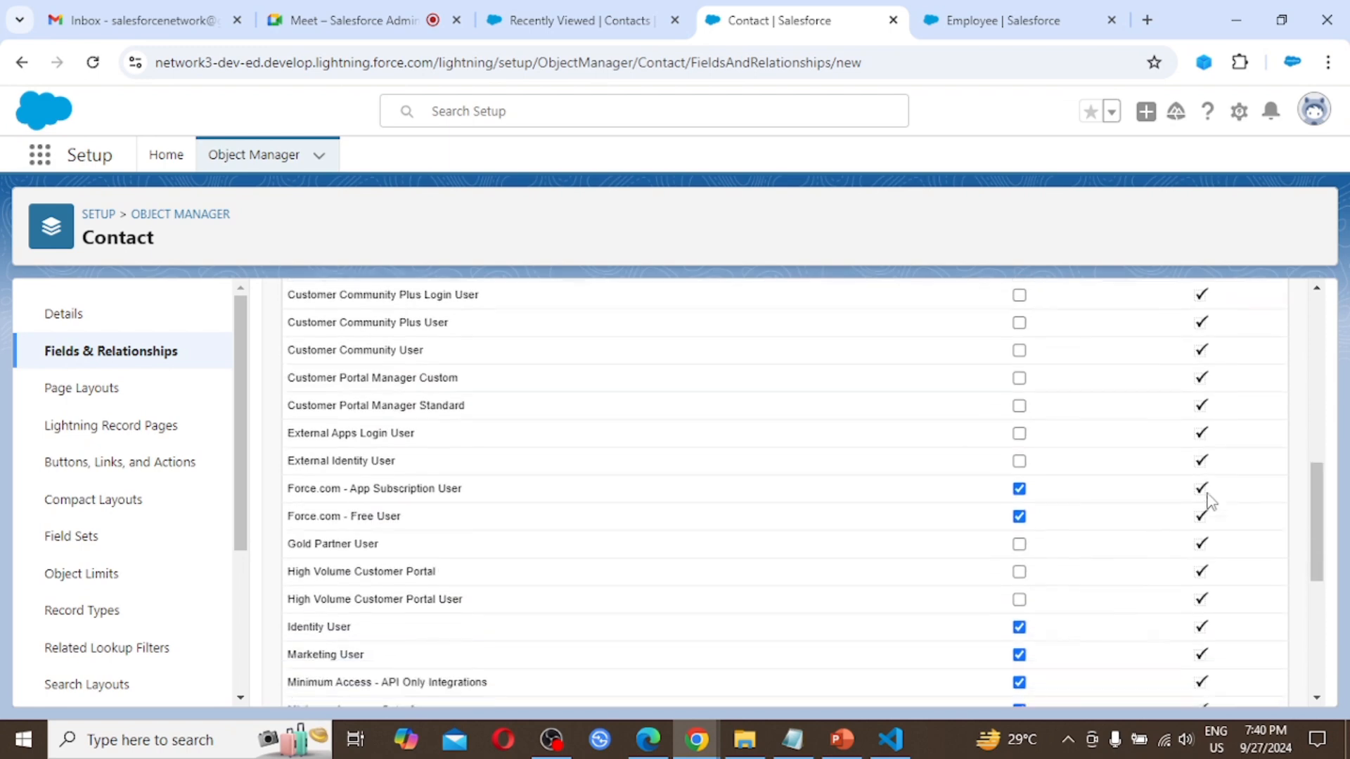
{"action": "scroll", "coordinate": [1206, 499], "scroll_direction": "down", "scroll_amount": 6}
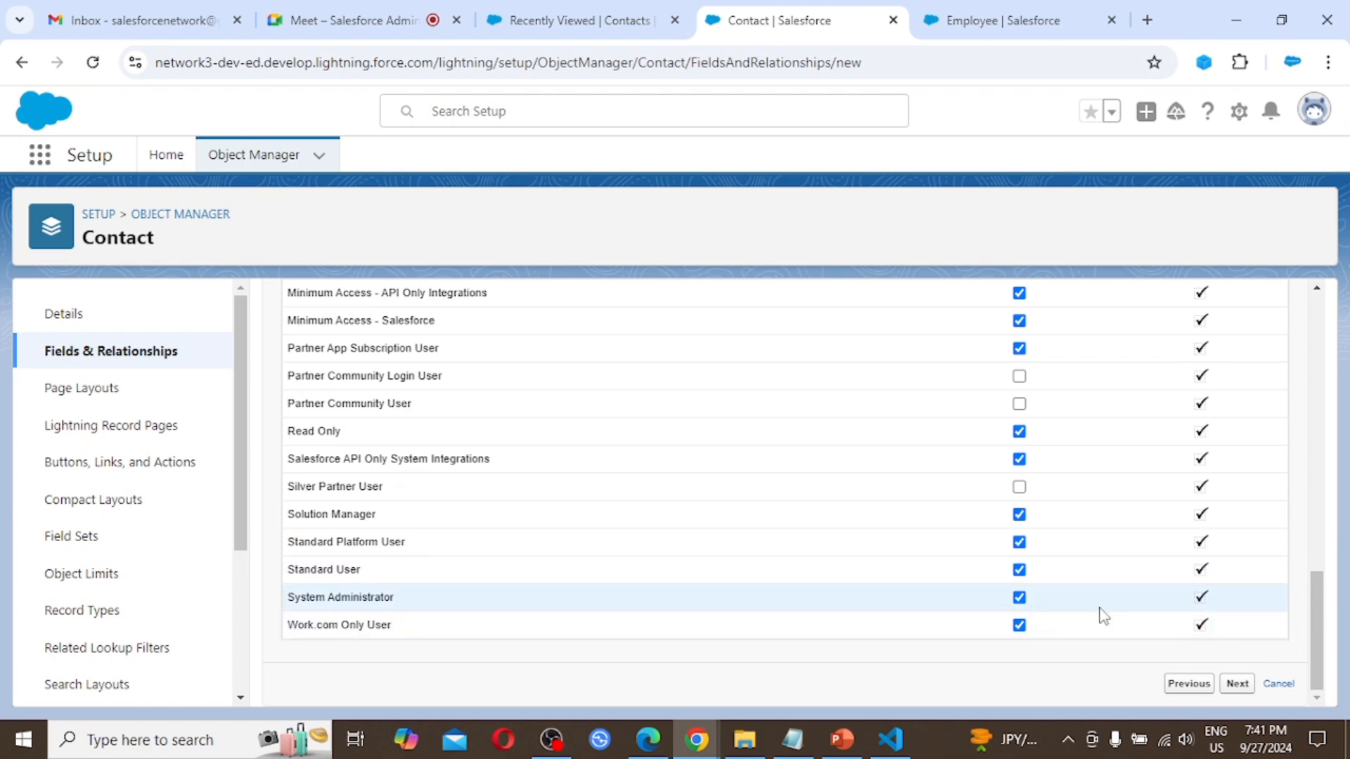
On the page-layouts step, keep all four Contact layouts ticked, including Contact (Sales) Layout.
{"action": "left_click", "coordinate": [1239, 686]}
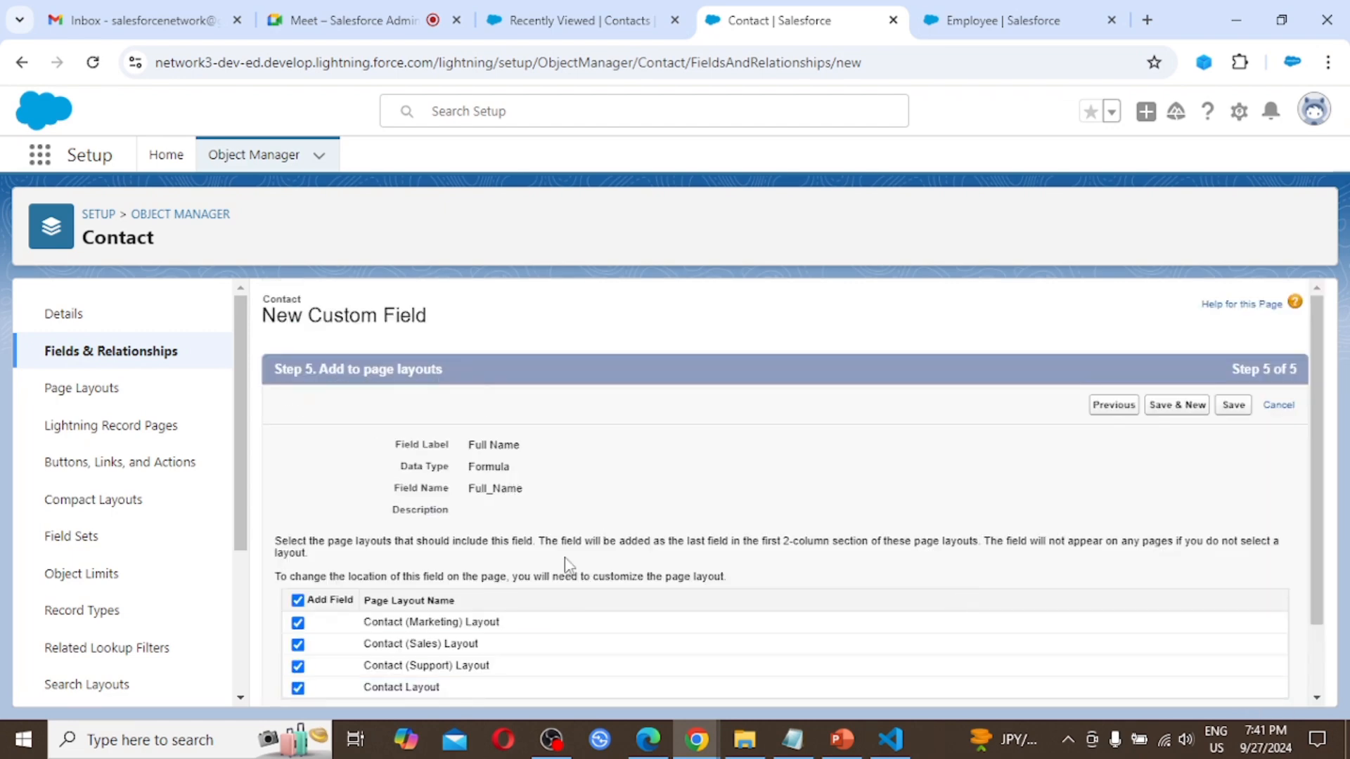
{"action": "scroll", "coordinate": [568, 562], "scroll_direction": "down", "scroll_amount": 1}
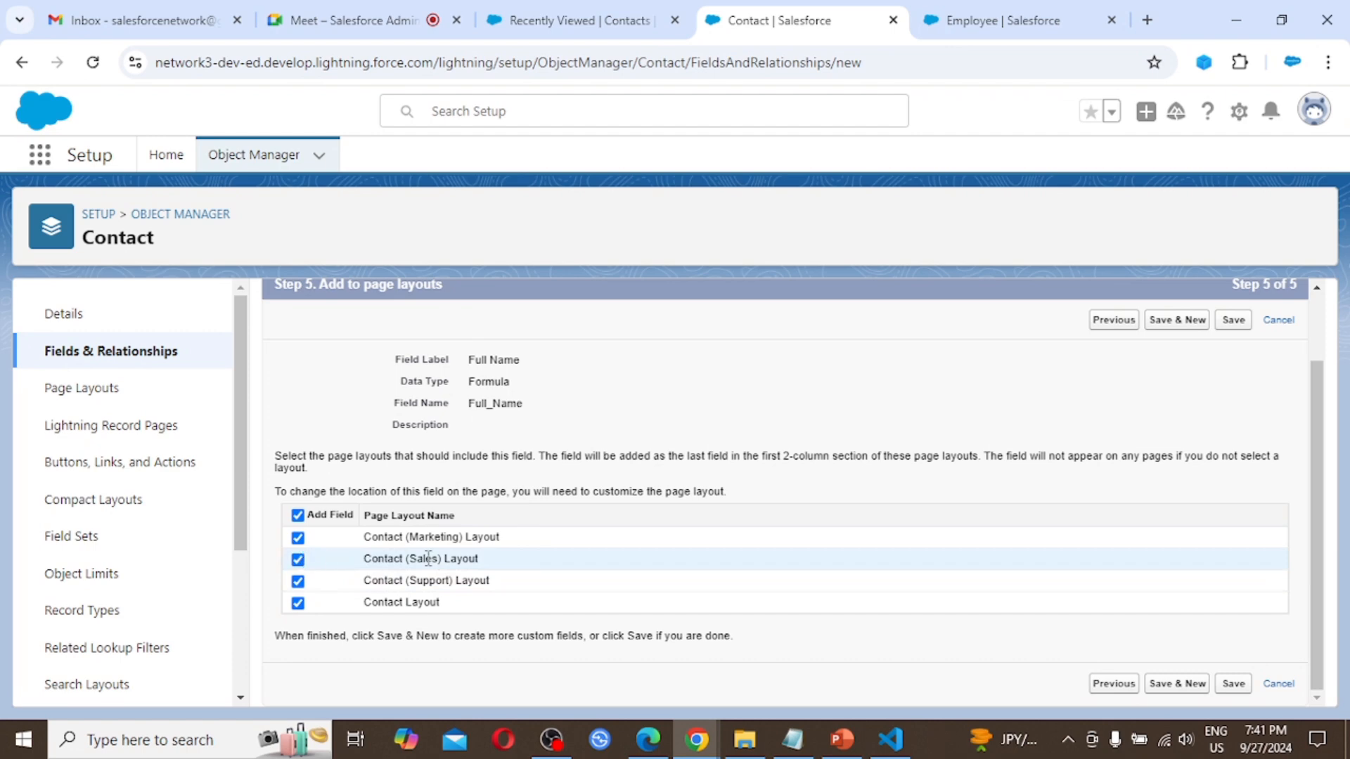
{"action": "left_click", "coordinate": [298, 560]}
{"action": "left_click", "coordinate": [298, 560]}
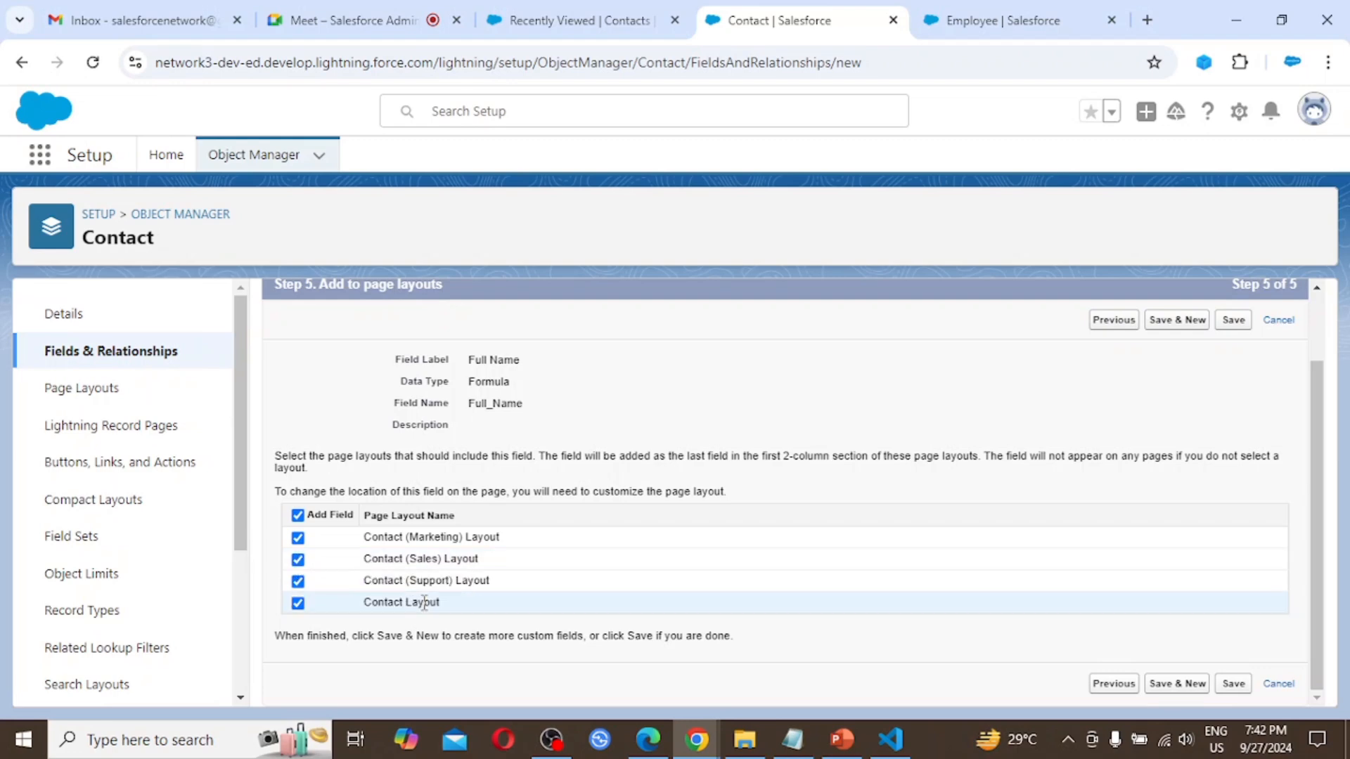
Save the Full Name field, confirm it is listed as Formula (Text), and return to Contacts.
{"action": "left_click", "coordinate": [1234, 321]}
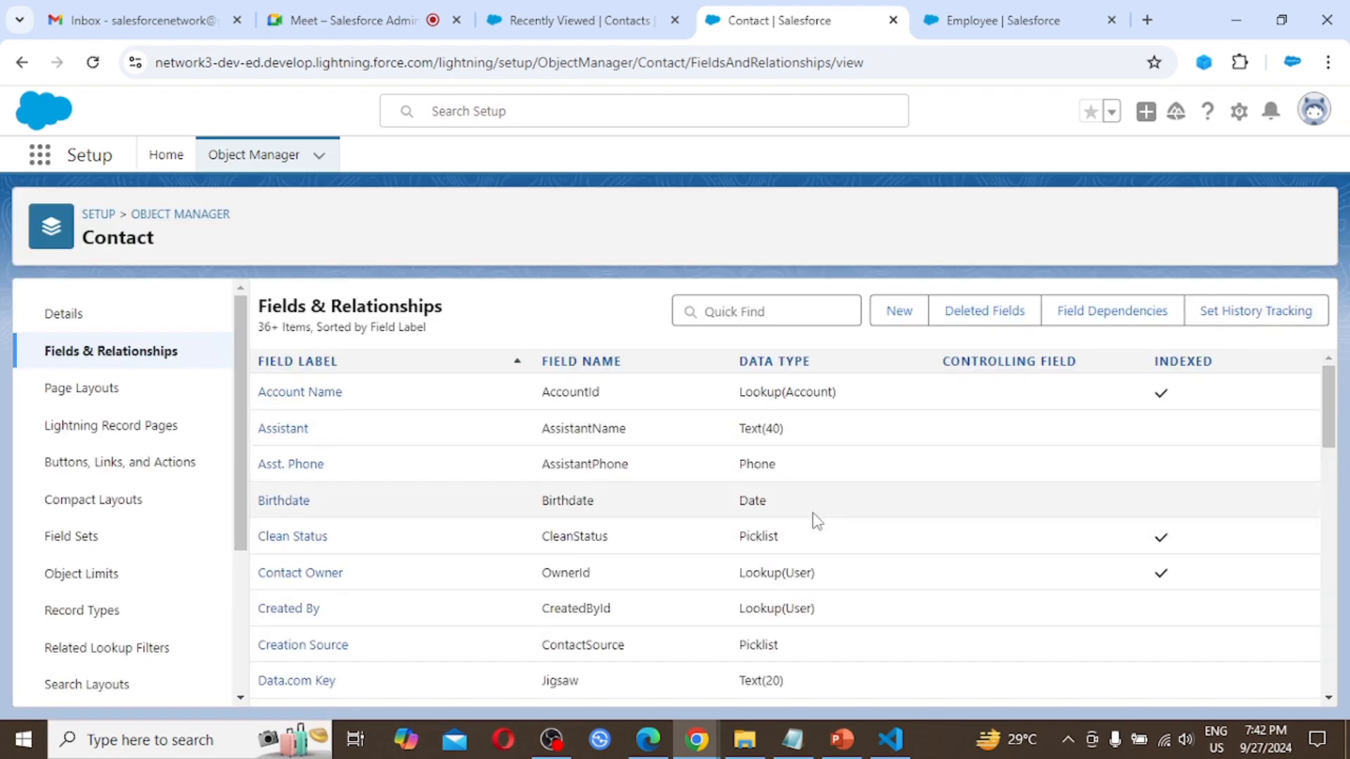
{"action": "scroll", "coordinate": [698, 541], "scroll_direction": "down", "scroll_amount": 4}
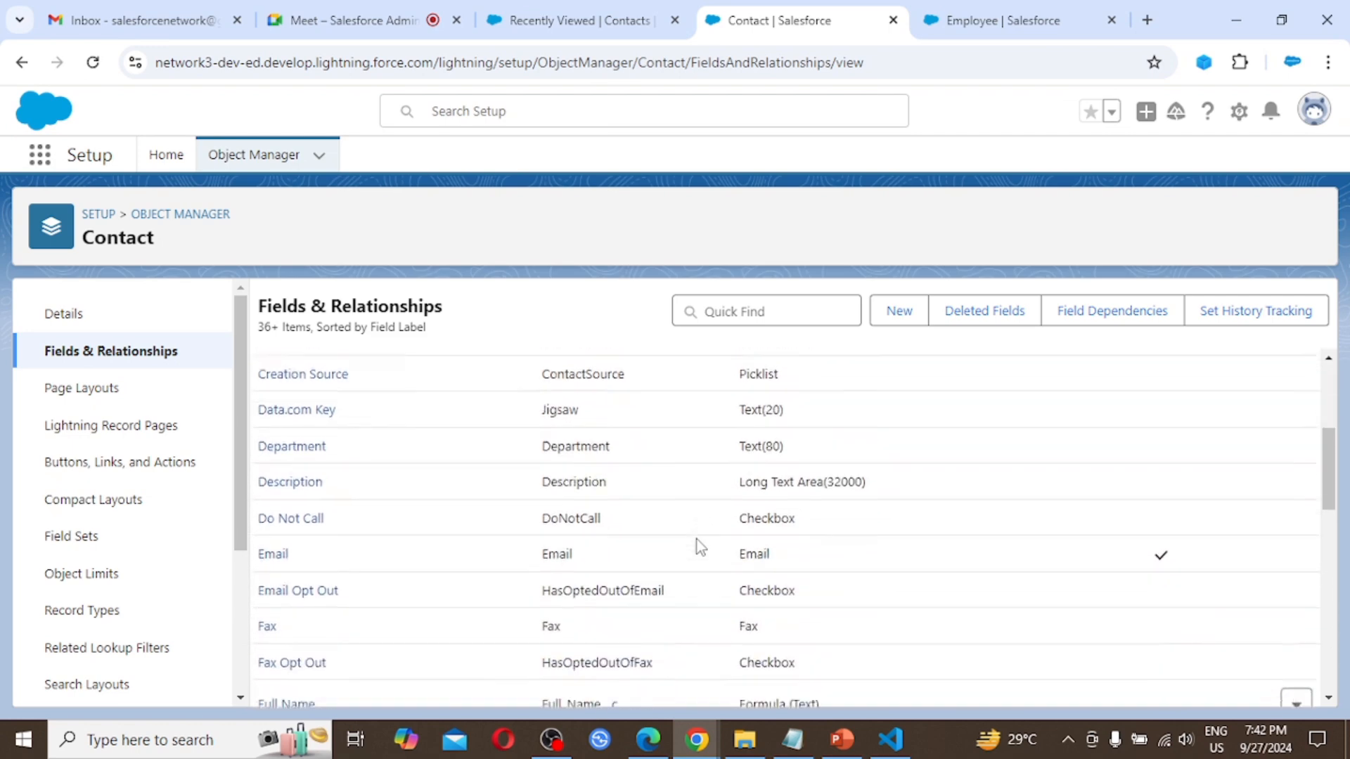
{"action": "scroll", "coordinate": [696, 538], "scroll_direction": "down", "scroll_amount": 2}
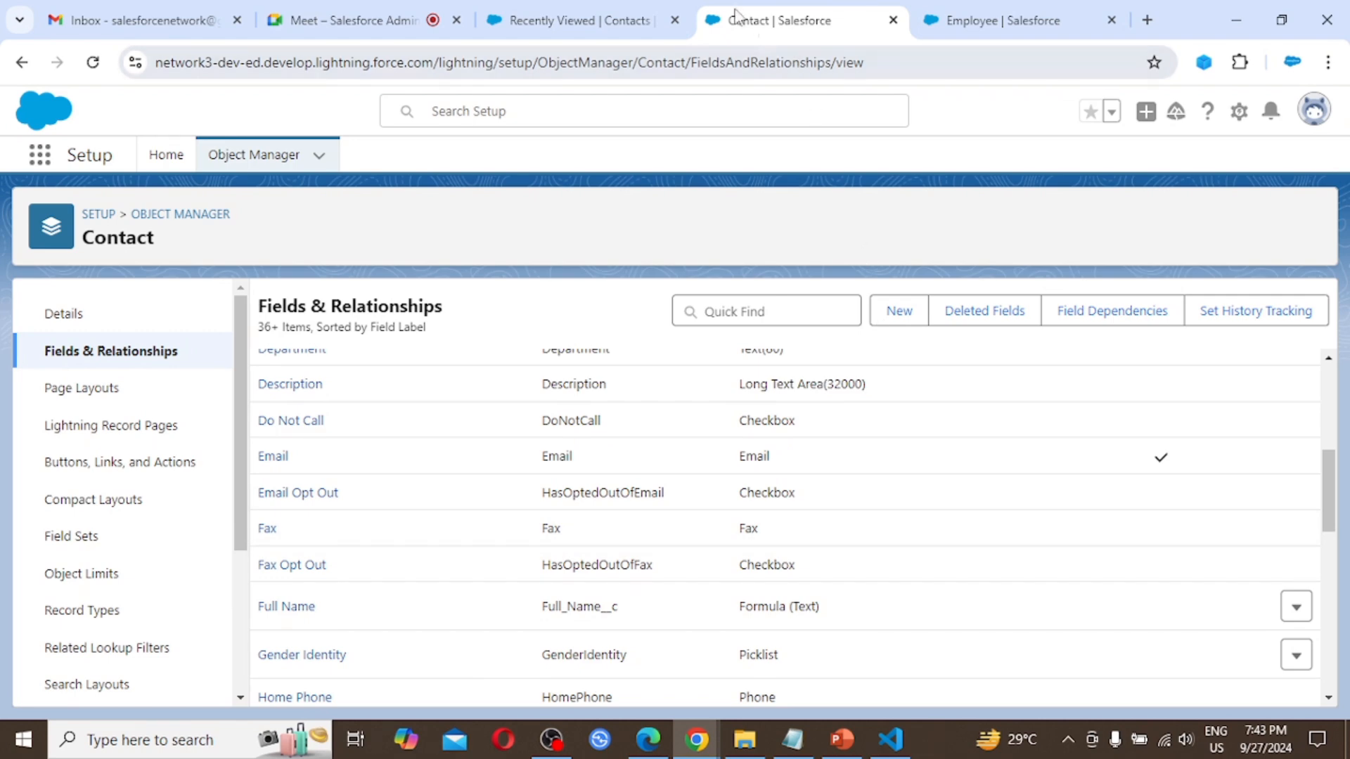
{"action": "left_click", "coordinate": [602, 10]}
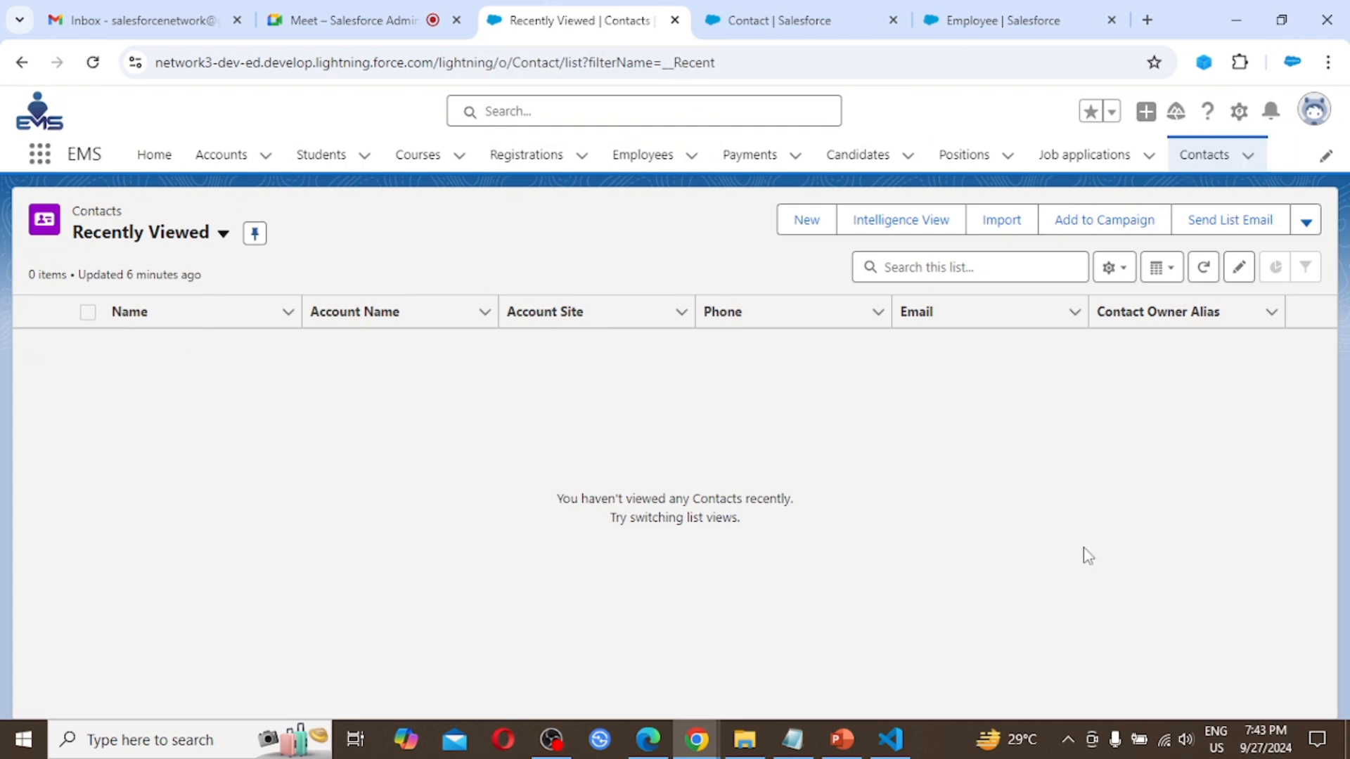
Reload Salesforce, reopen the Contacts list, and start a new contact.
{"action": "left_click", "coordinate": [94, 63]}
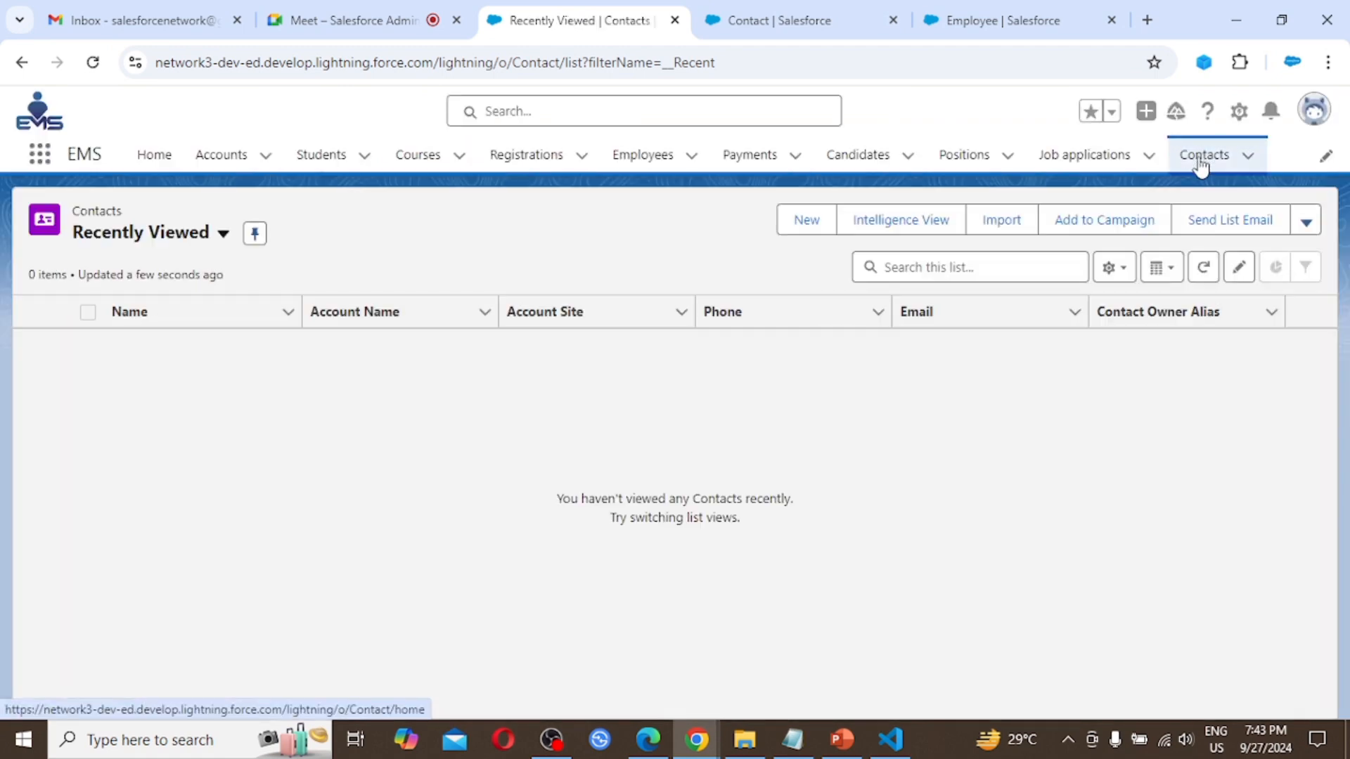
{"action": "left_click", "coordinate": [1200, 161]}
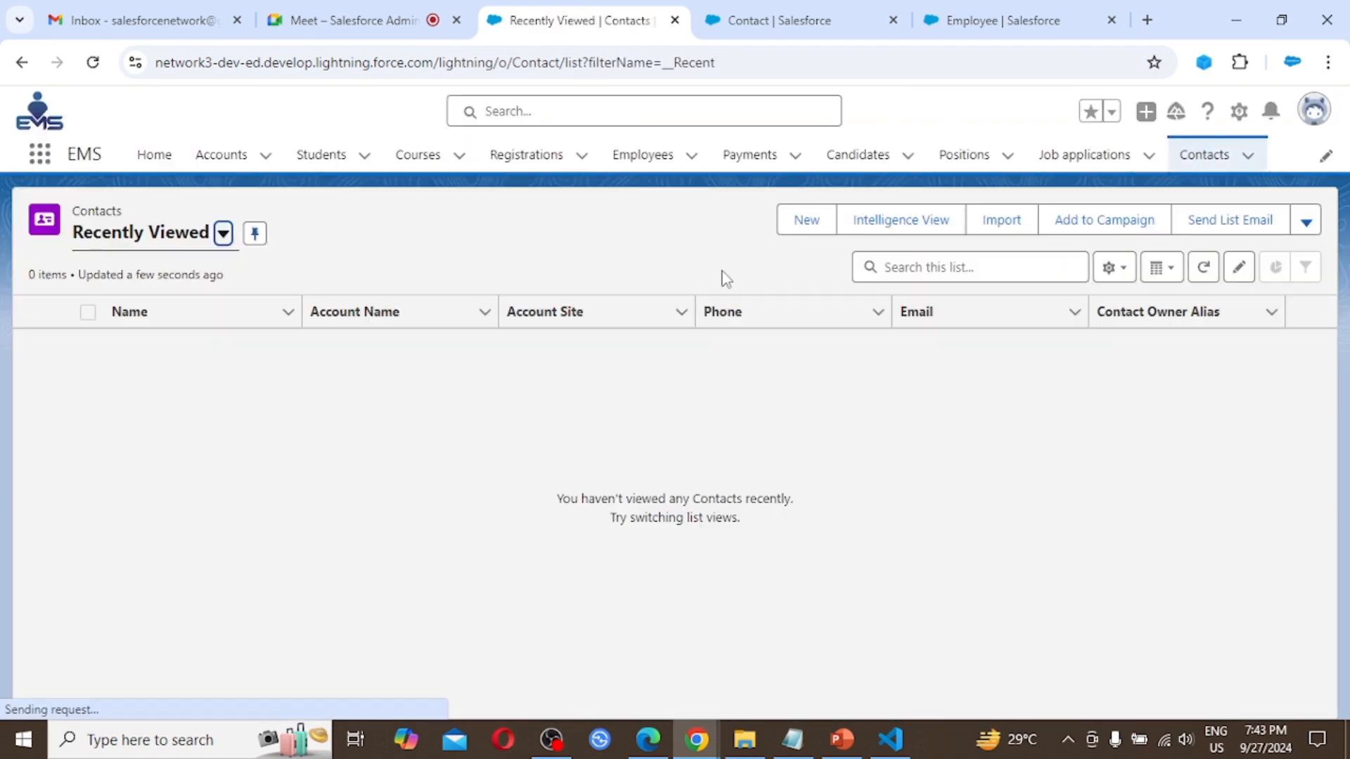
{"action": "left_click", "coordinate": [801, 222]}
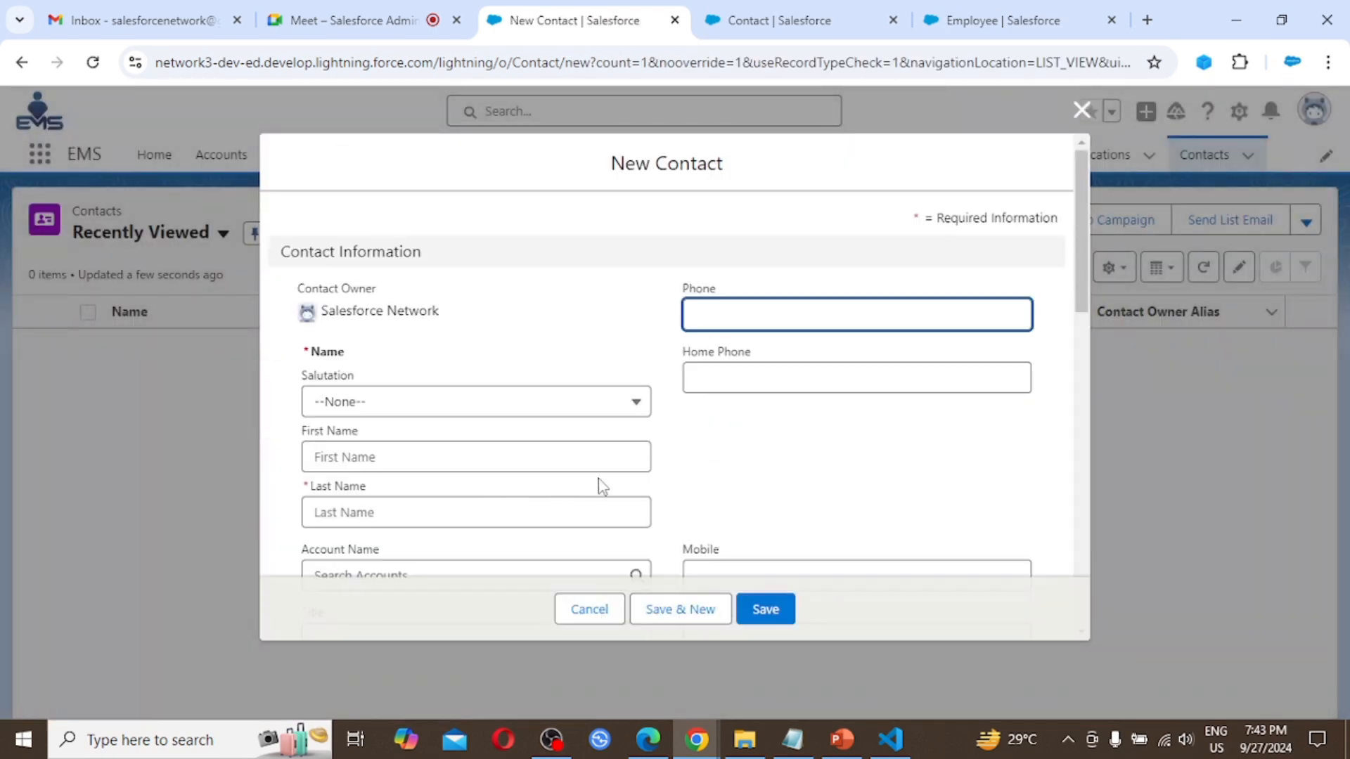
{"action": "scroll", "coordinate": [602, 486], "scroll_direction": "down", "scroll_amount": 3}
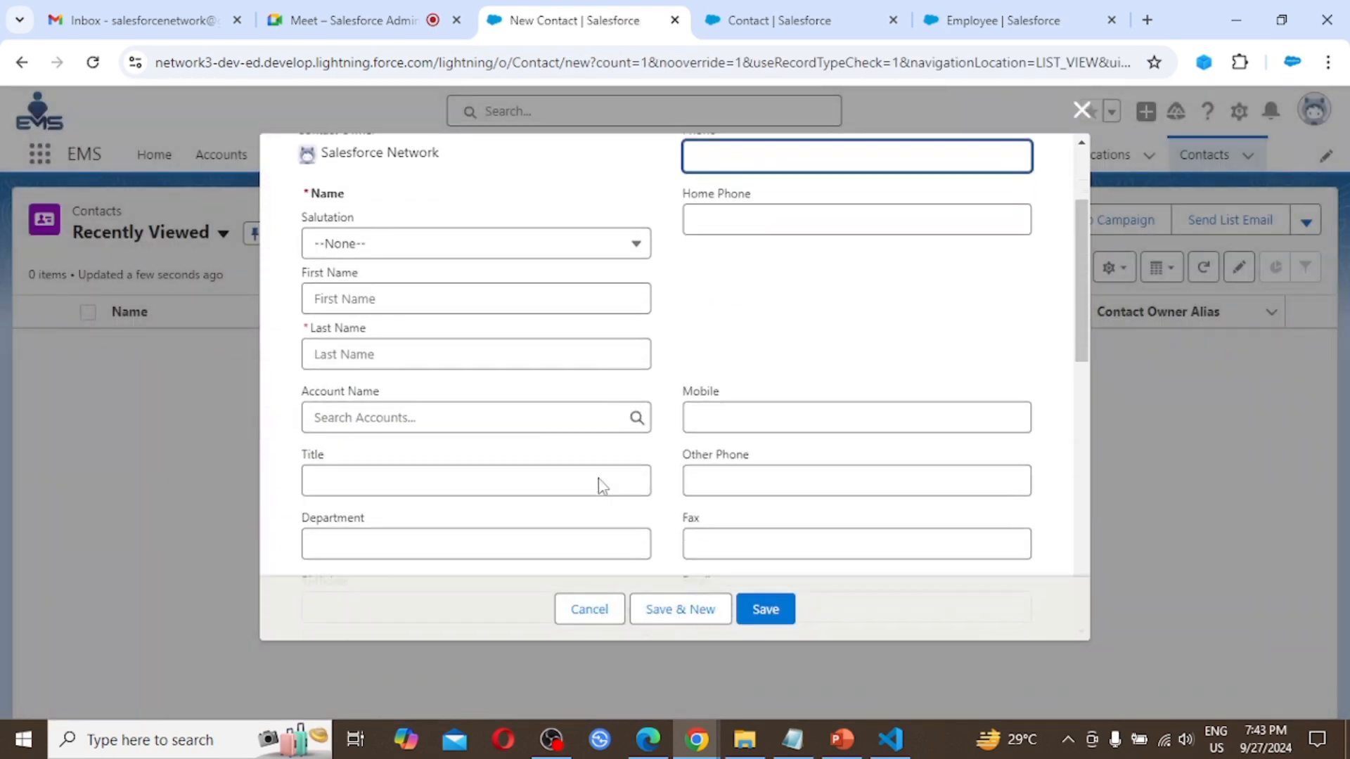
{"action": "scroll", "coordinate": [603, 487], "scroll_direction": "down", "scroll_amount": 1}
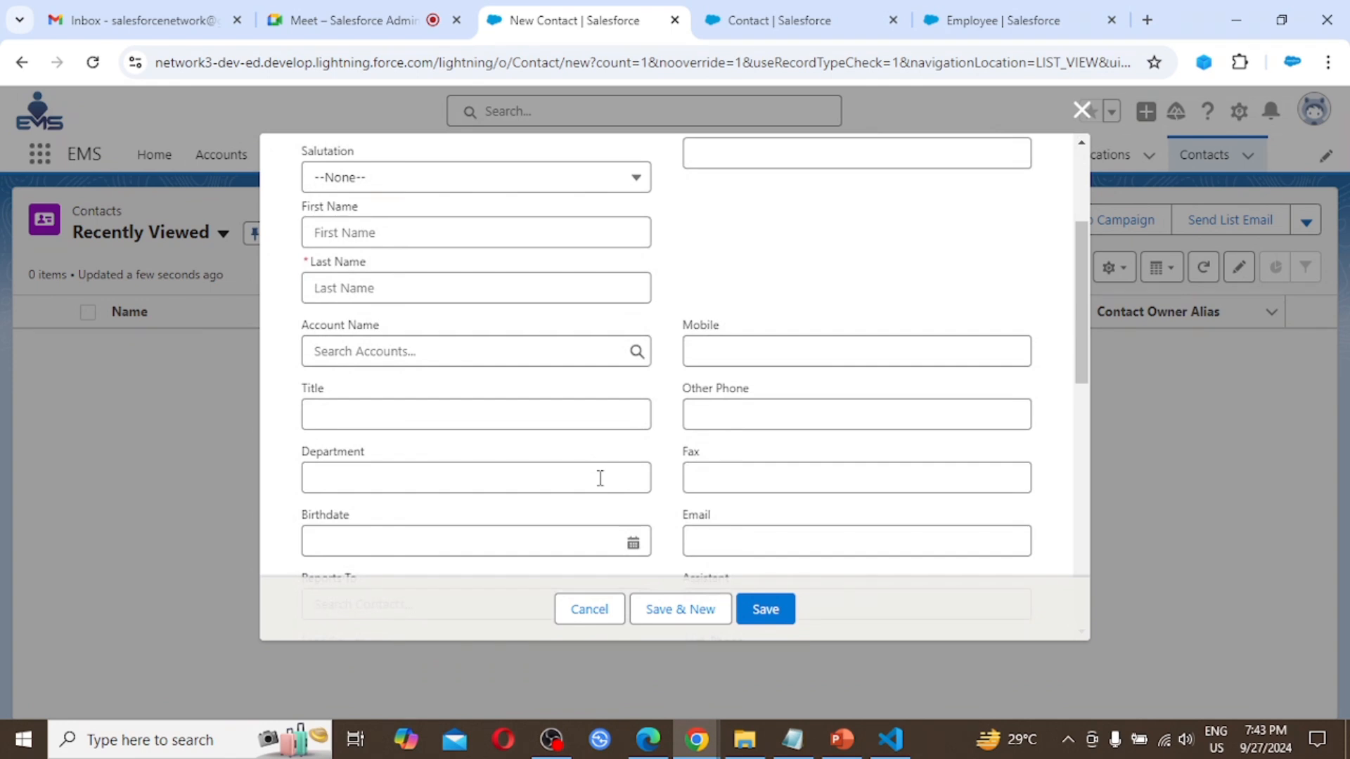
{"action": "scroll", "coordinate": [600, 478], "scroll_direction": "up", "scroll_amount": 4}
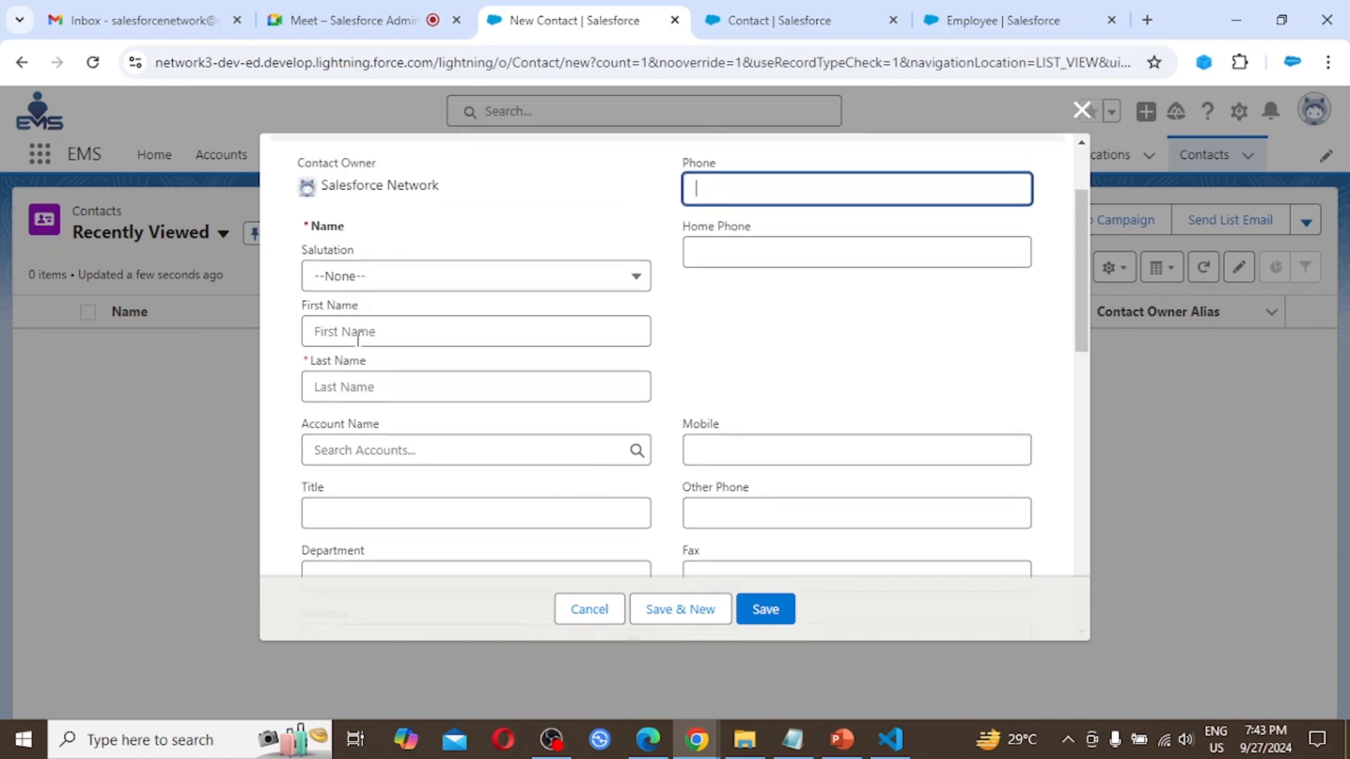
Enter the contact's first and last name and set the salutation to Mr.
{"action": "left_click", "coordinate": [358, 340]}
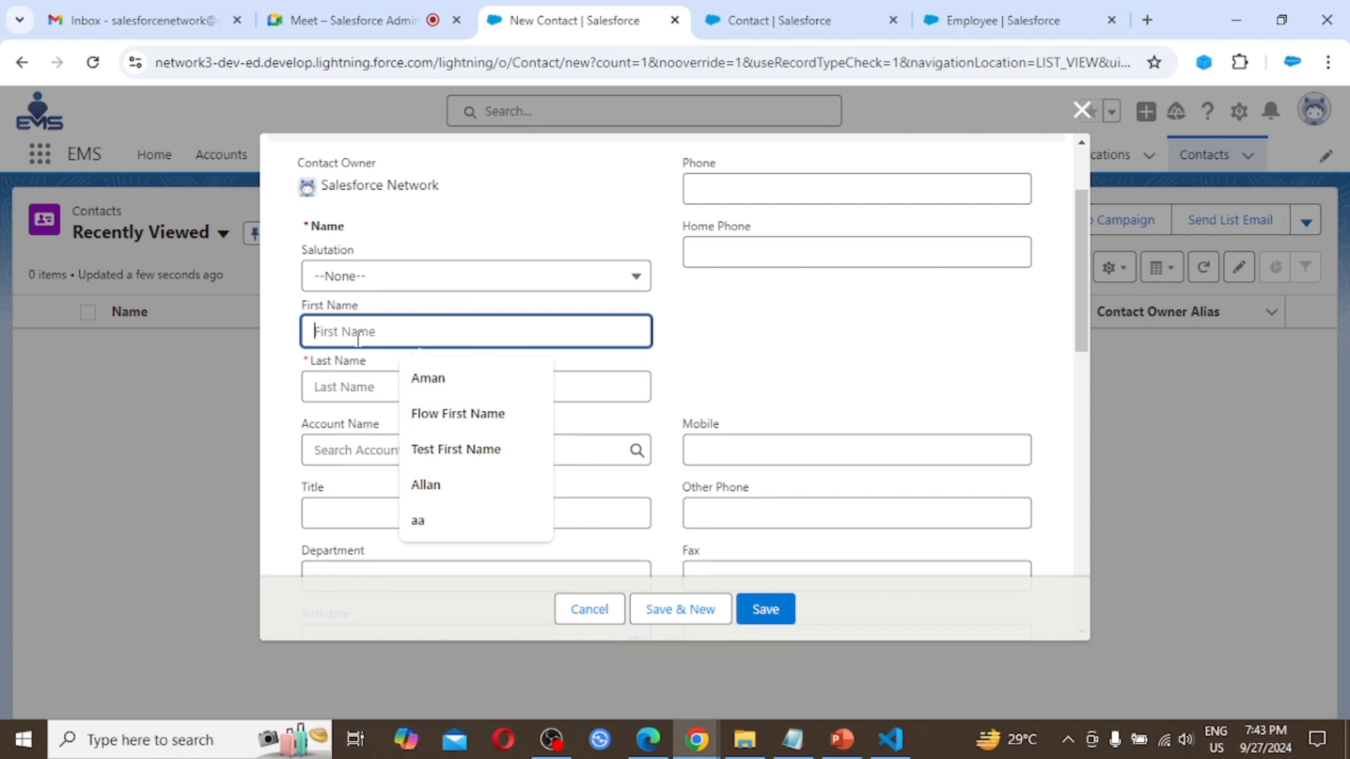
{"action": "type", "text": "Rohan"}
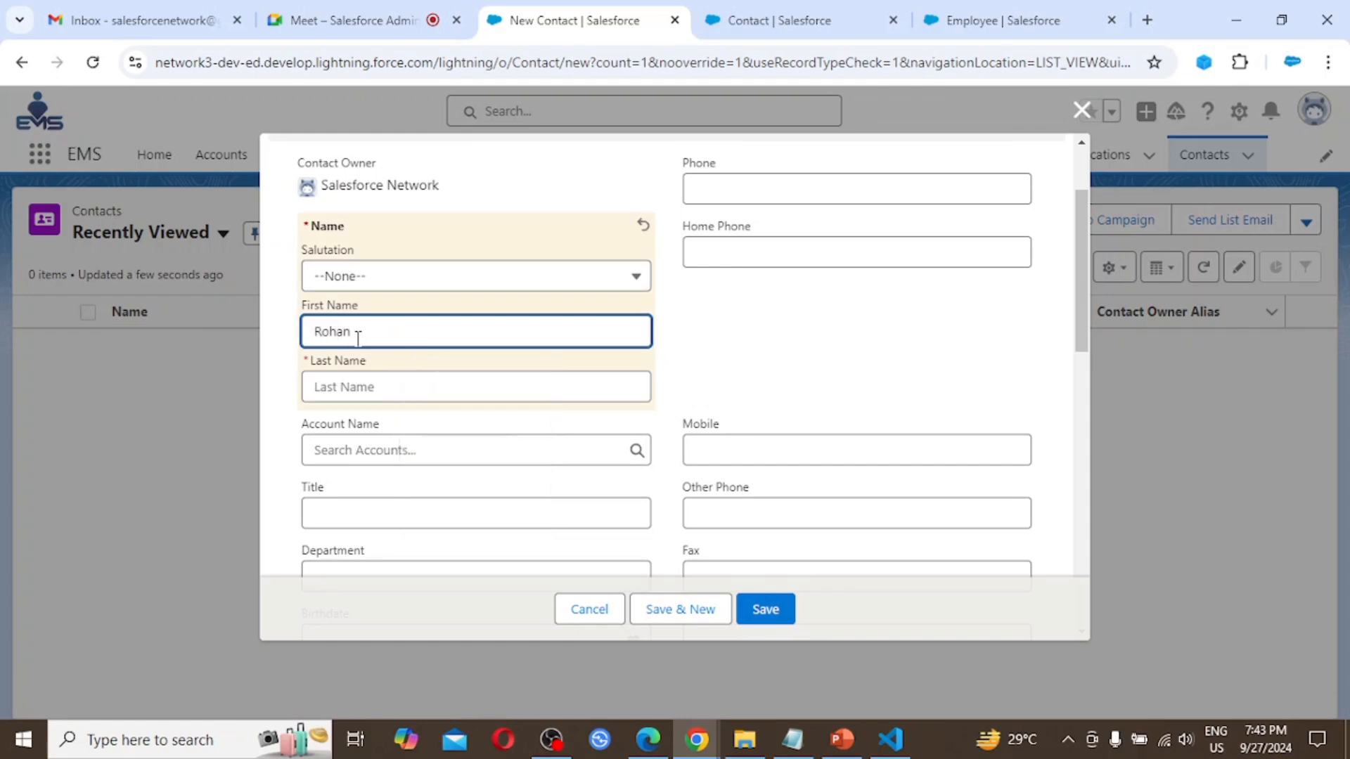
{"action": "key", "text": "Tab"}
{"action": "type", "text": "Chaudha"}
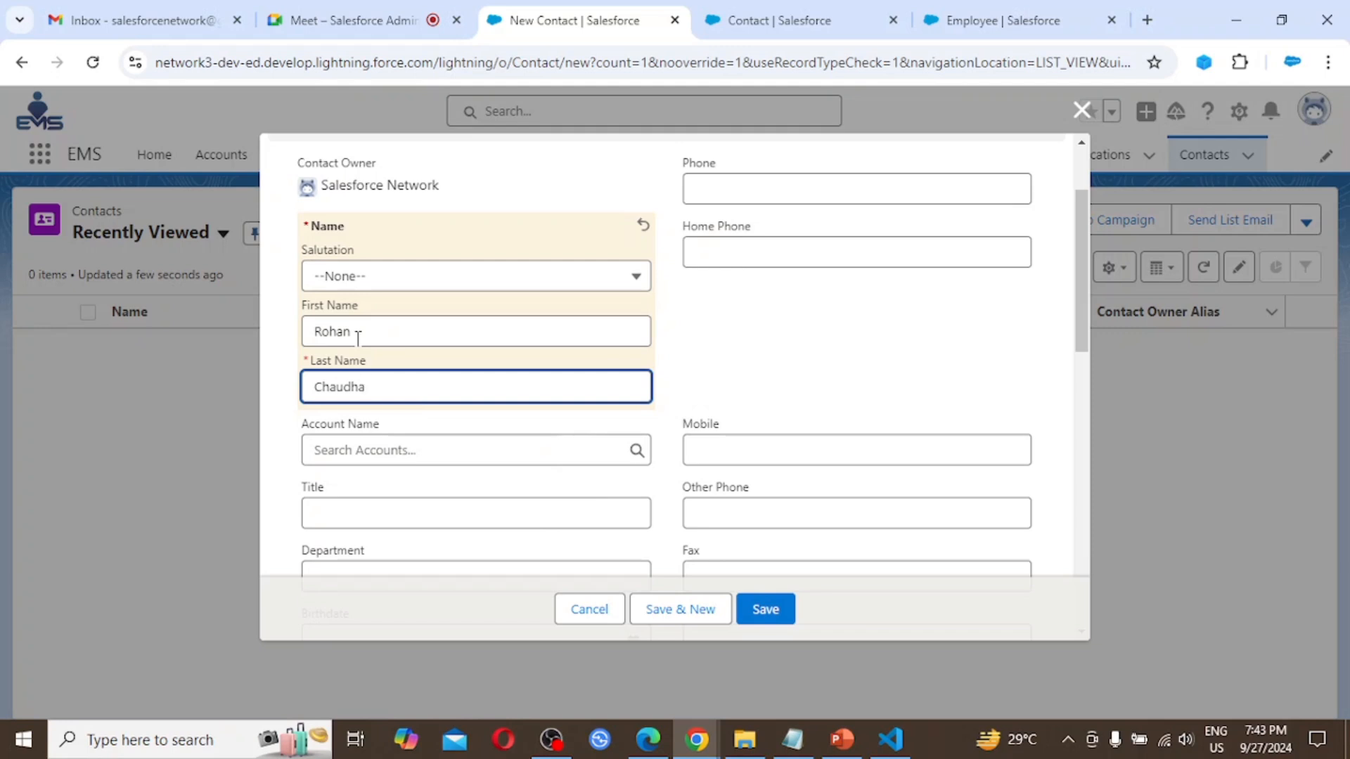
{"action": "type", "text": "ry"}
{"action": "left_click", "coordinate": [547, 363]}
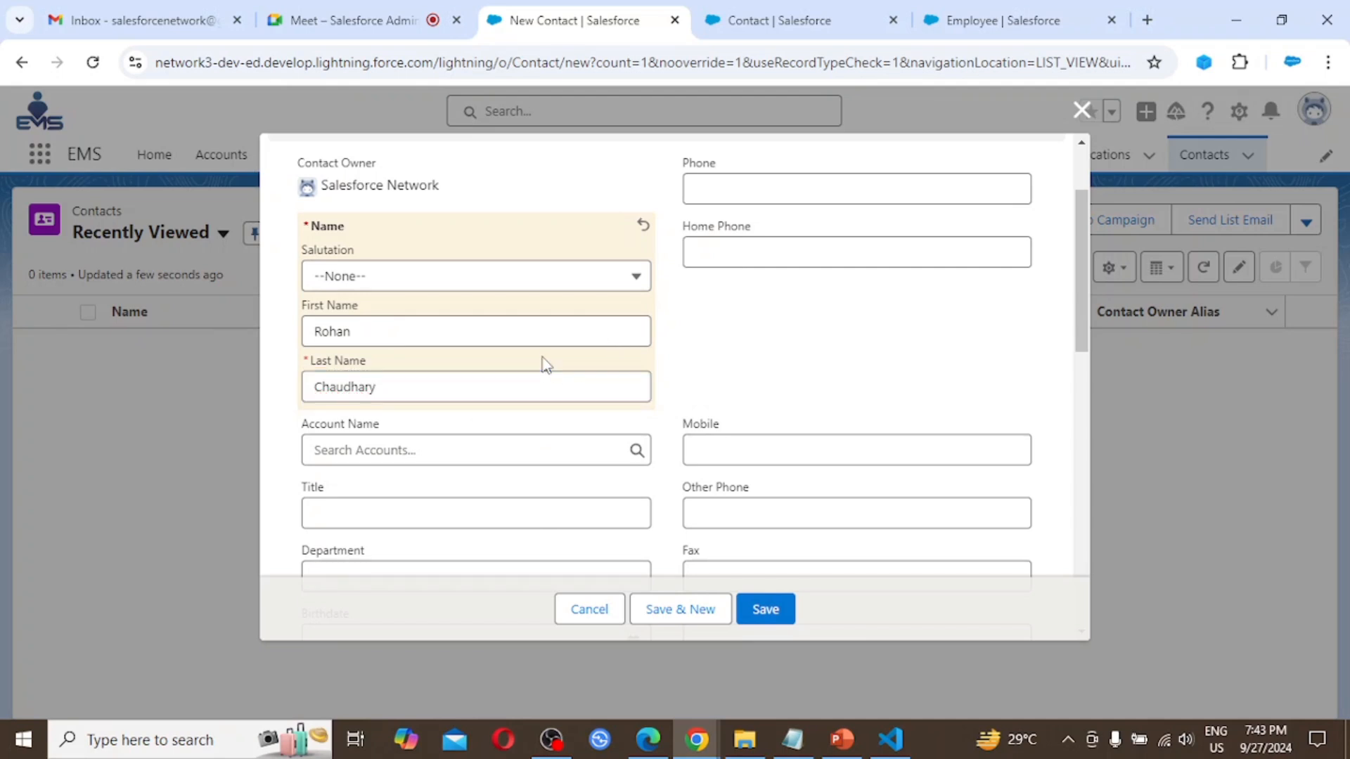
{"action": "left_click", "coordinate": [439, 278]}
{"action": "left_click", "coordinate": [373, 355]}
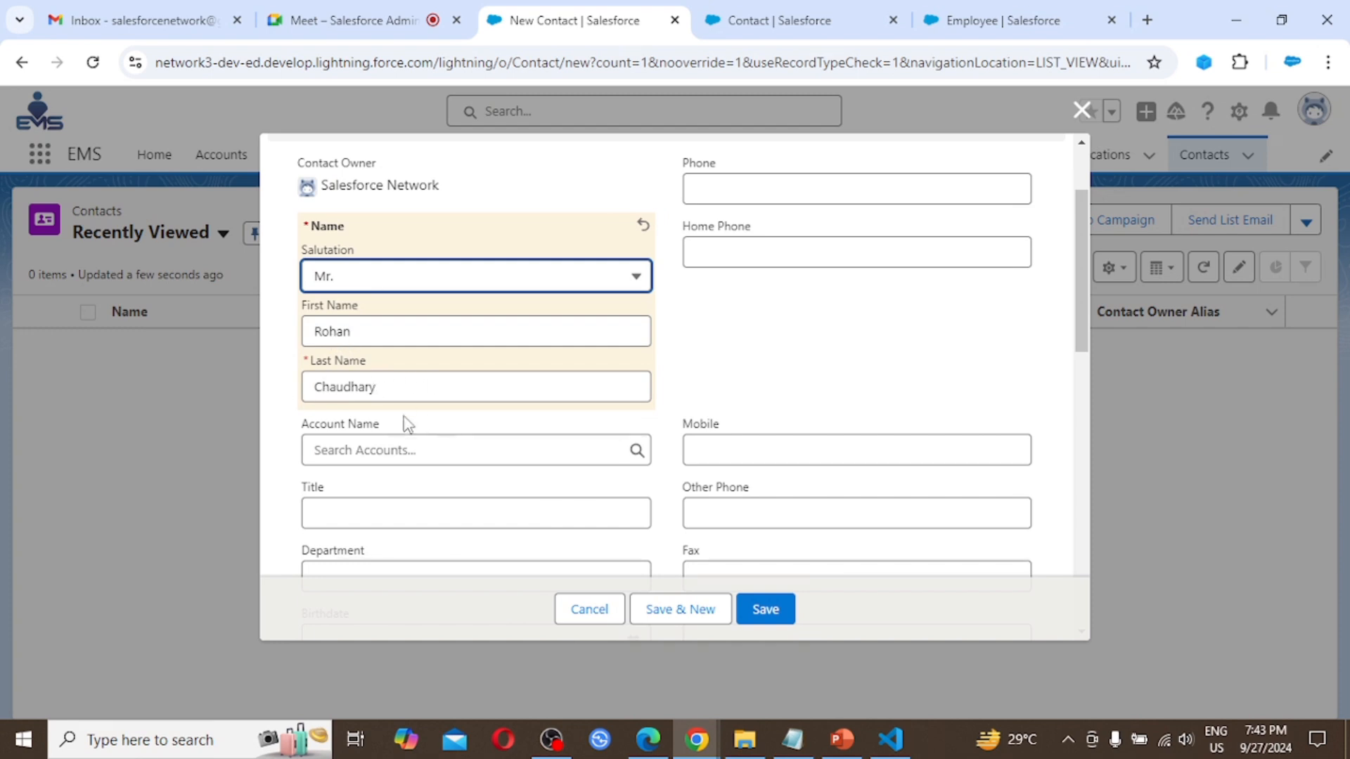
{"action": "scroll", "coordinate": [548, 454], "scroll_direction": "down", "scroll_amount": 3}
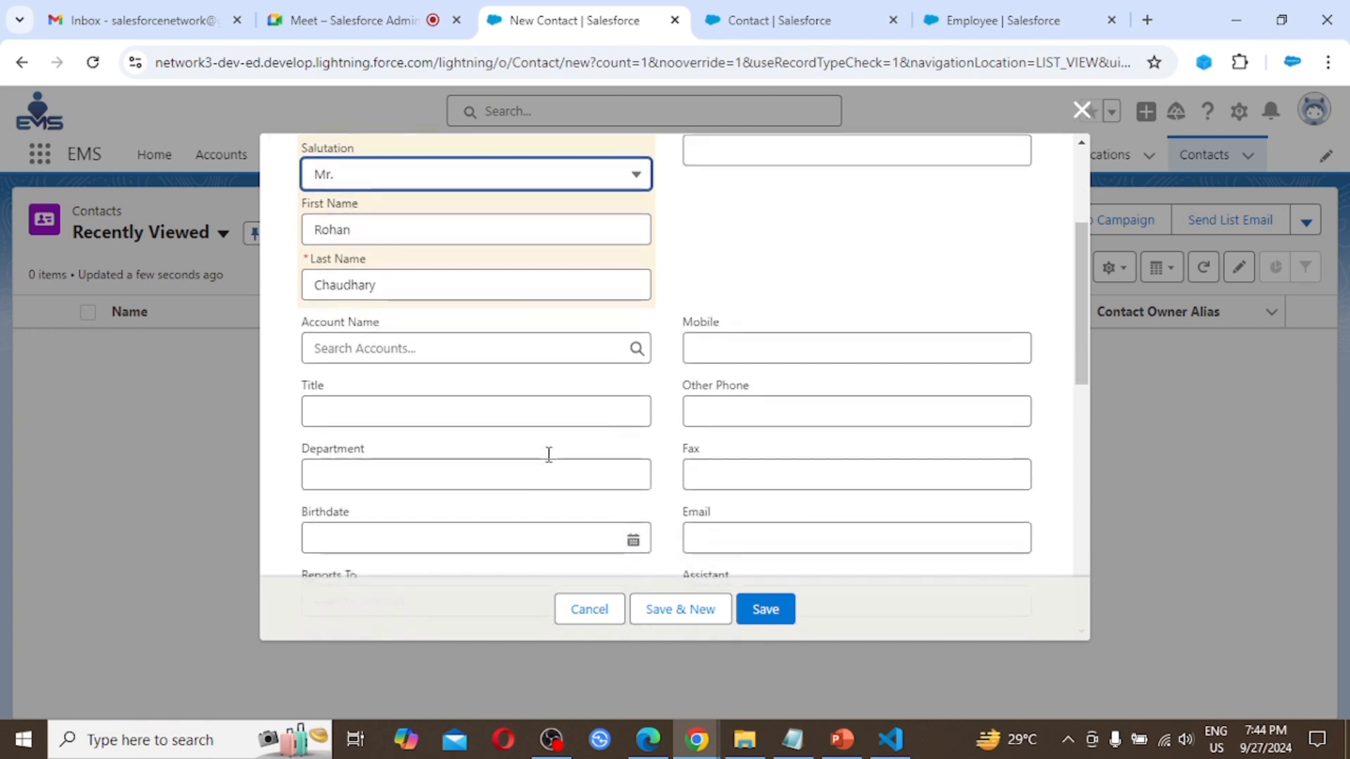
{"action": "scroll", "coordinate": [548, 455], "scroll_direction": "down", "scroll_amount": 5}
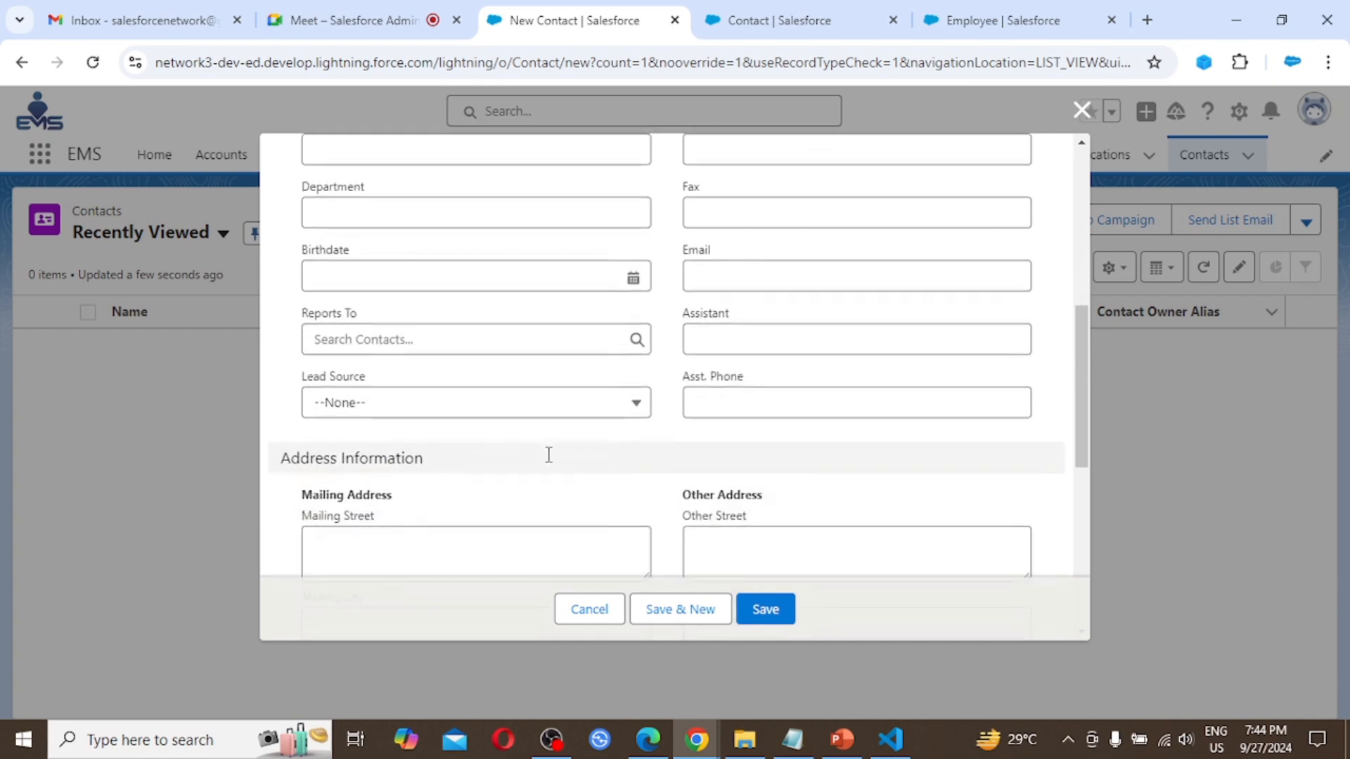
{"action": "scroll", "coordinate": [548, 464], "scroll_direction": "down", "scroll_amount": 5}
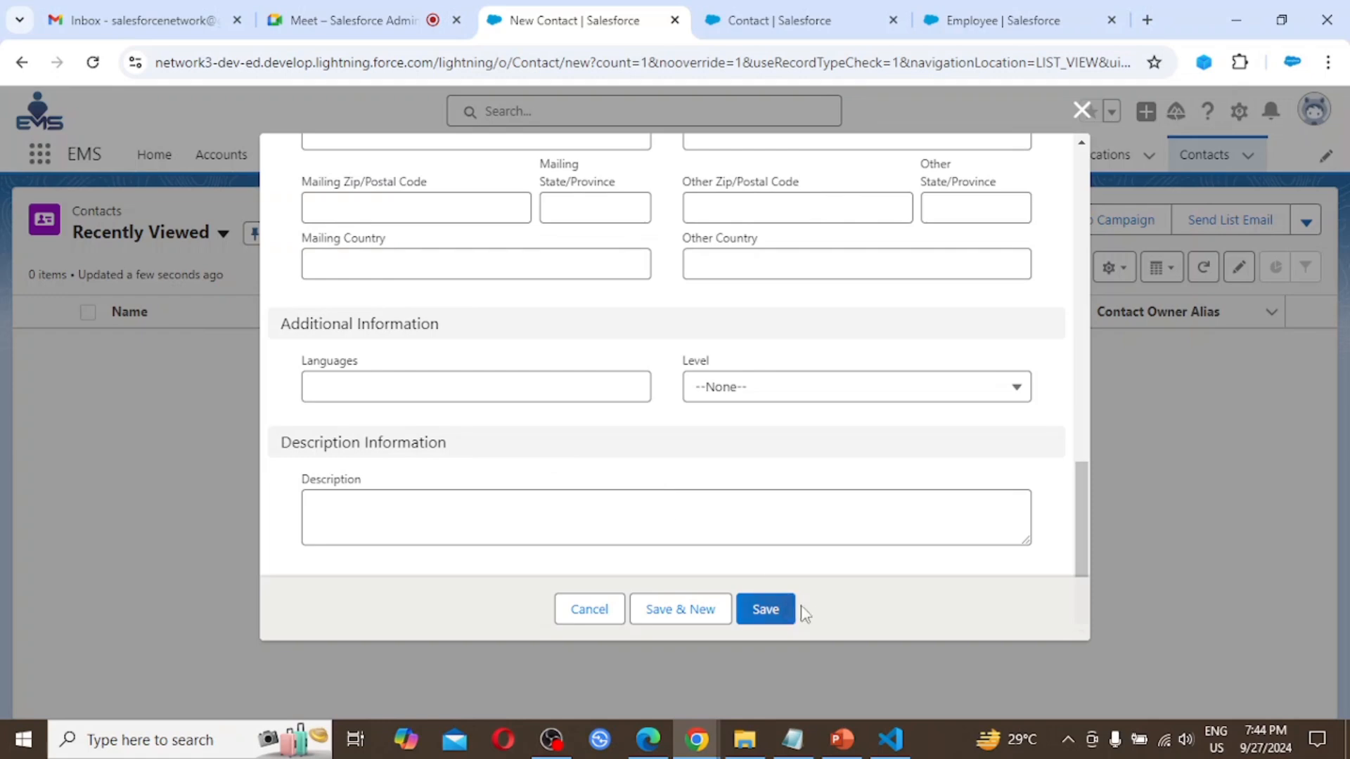
Save the contact and check its Details tab shows Full Name as first plus last name only.
{"action": "left_click", "coordinate": [766, 609]}
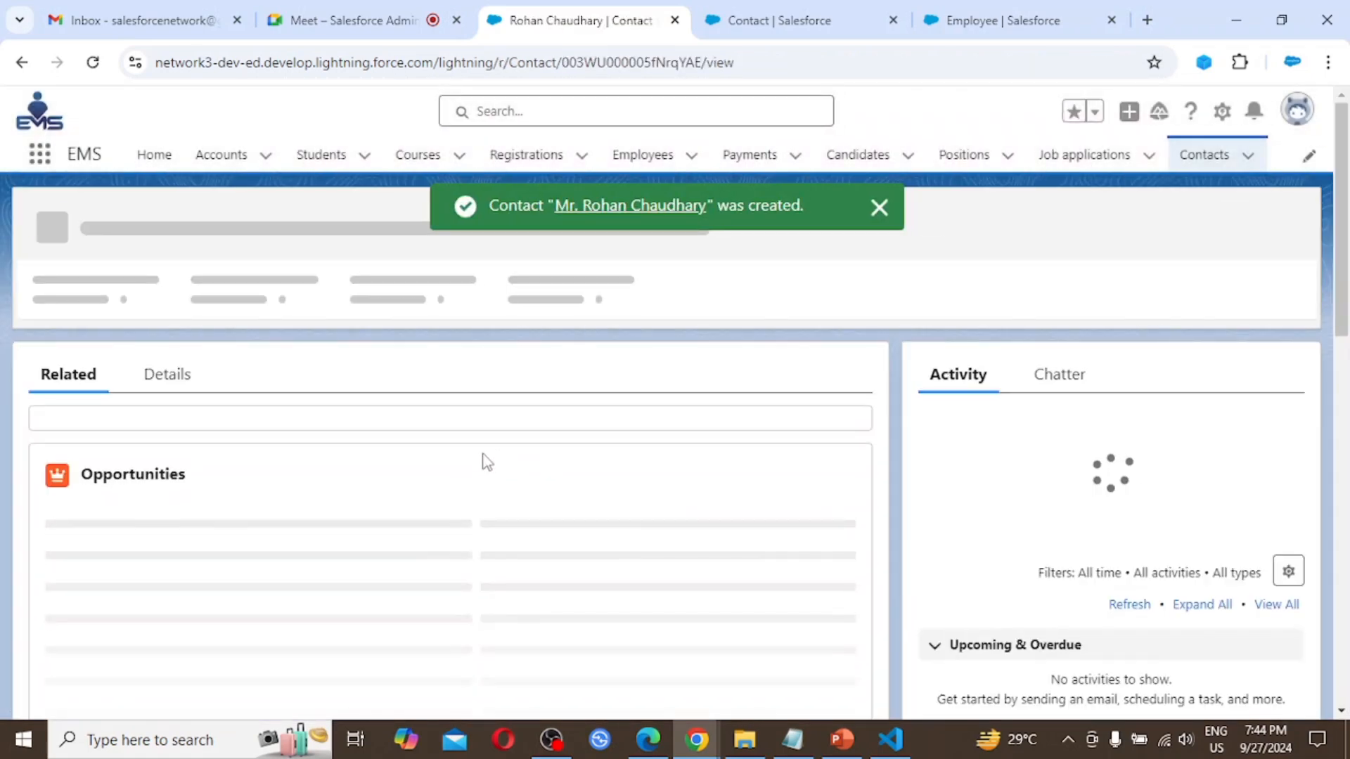
{"action": "left_click", "coordinate": [166, 373]}
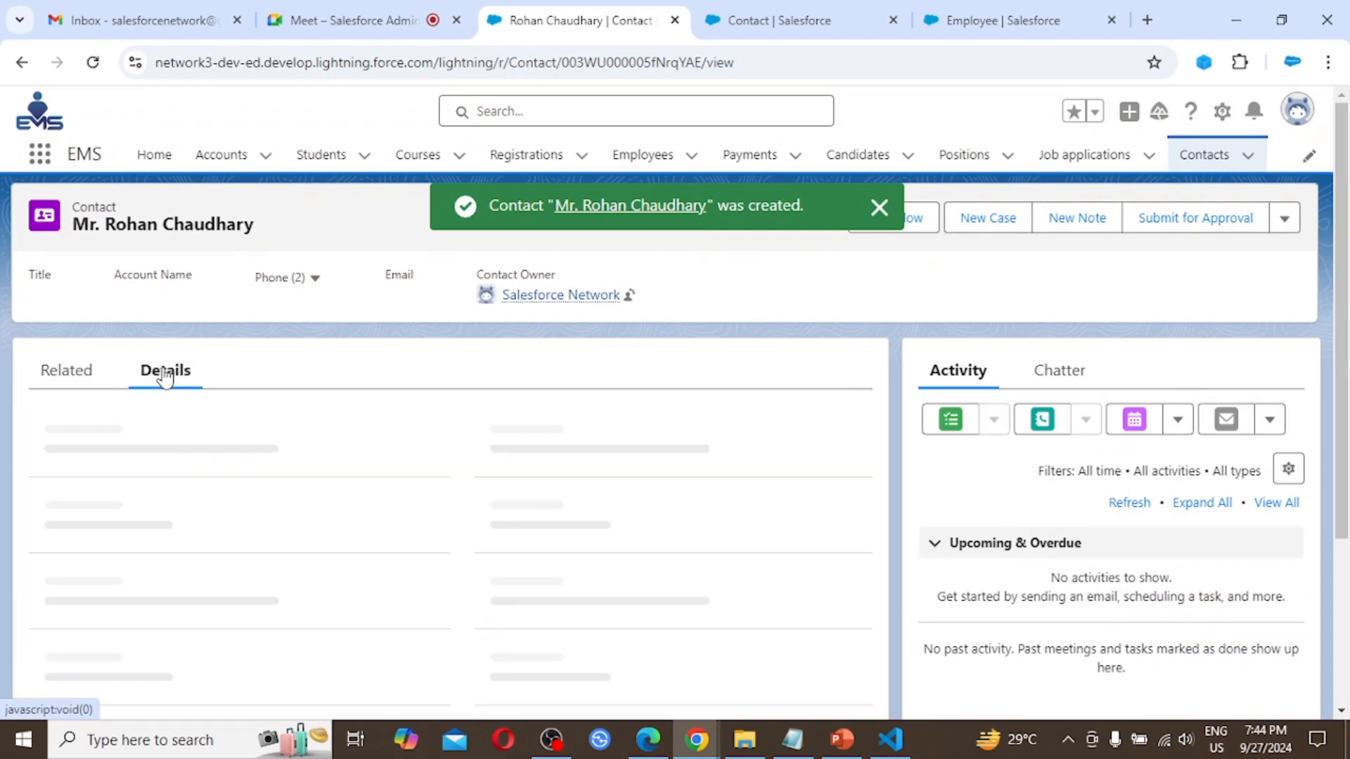
{"action": "scroll", "coordinate": [427, 501], "scroll_direction": "down", "scroll_amount": 2}
{"action": "scroll", "coordinate": [427, 500], "scroll_direction": "down", "scroll_amount": 1}
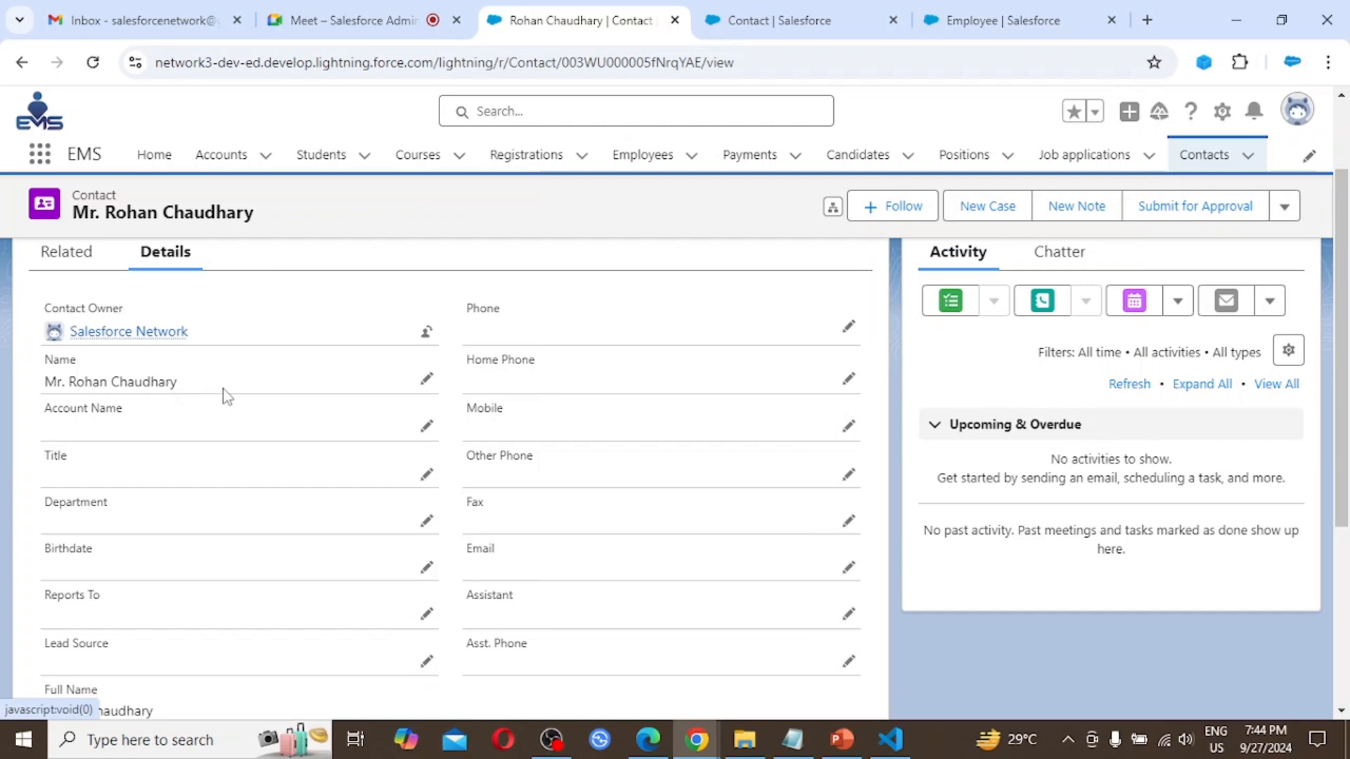
{"action": "scroll", "coordinate": [222, 388], "scroll_direction": "down", "scroll_amount": 2}
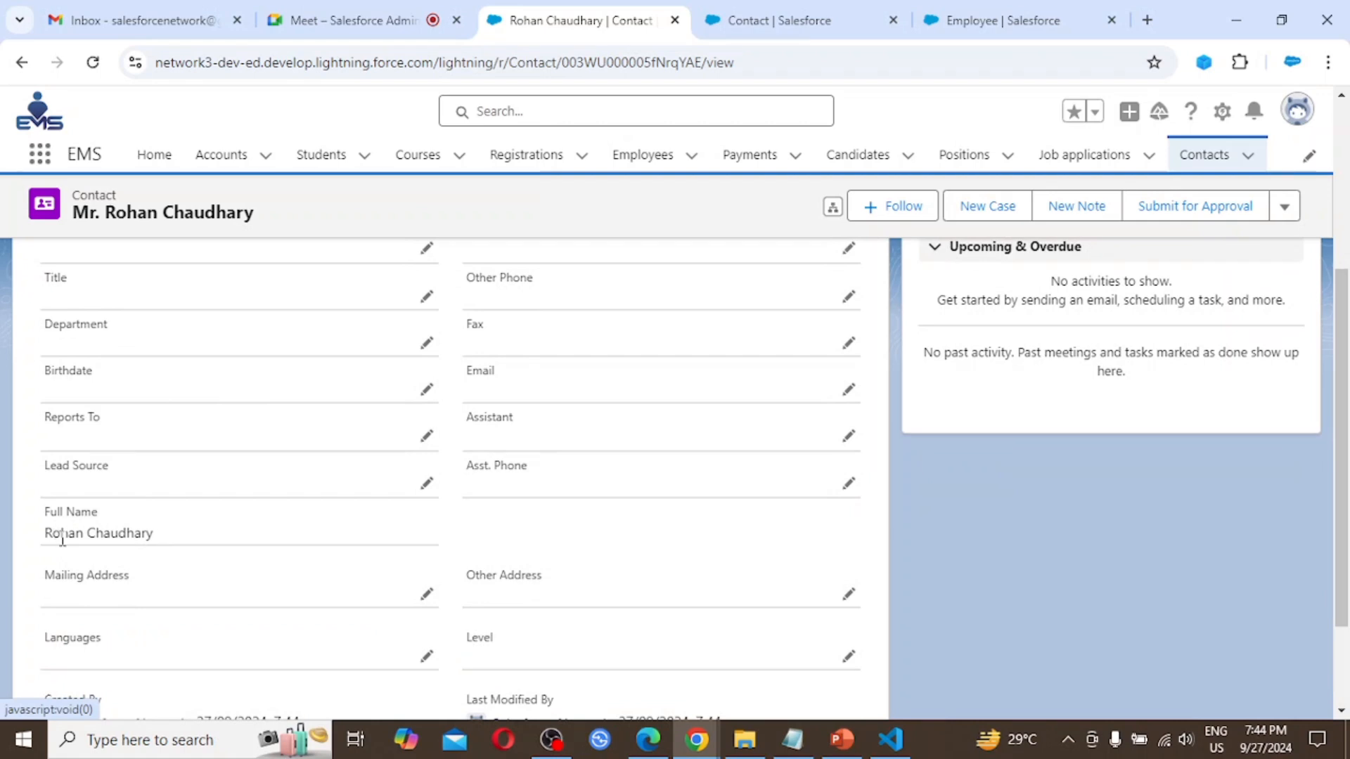
{"action": "scroll", "coordinate": [163, 488], "scroll_direction": "up", "scroll_amount": 1}
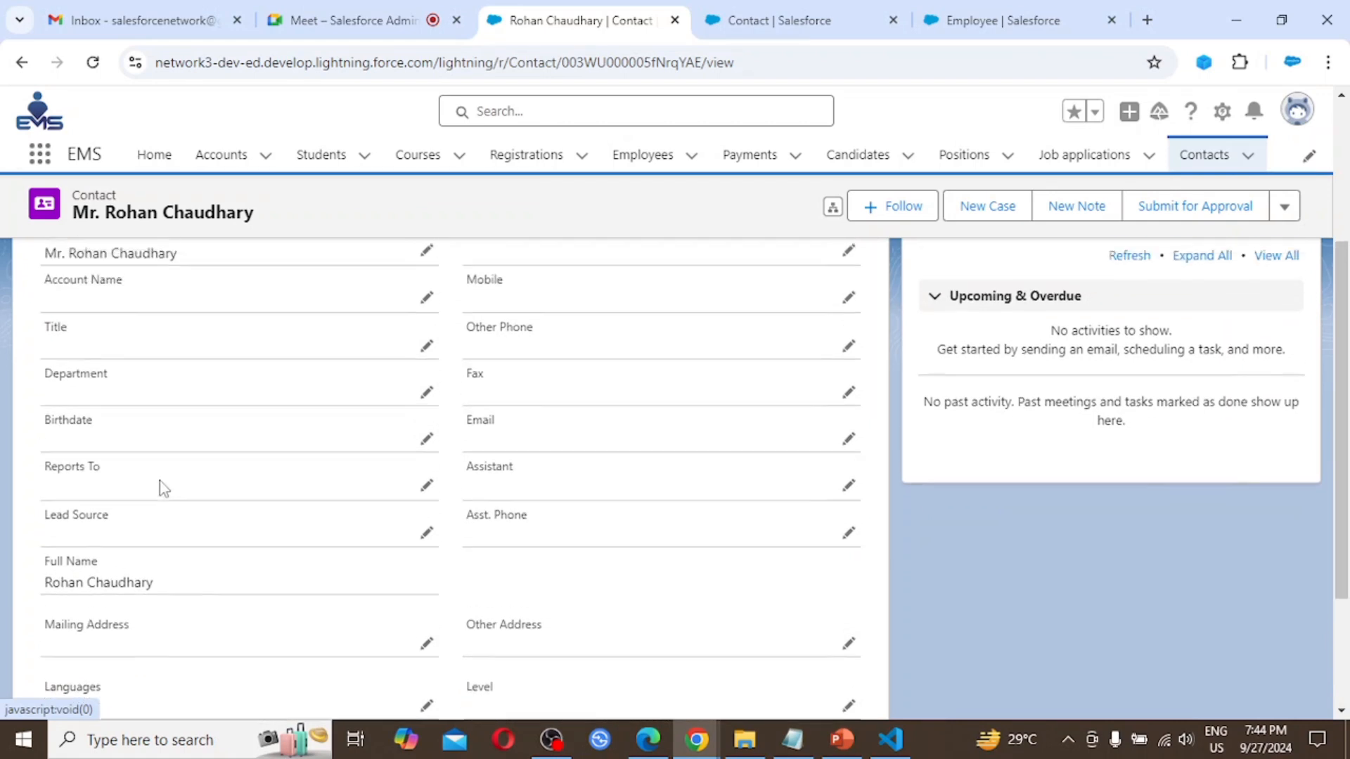
{"action": "scroll", "coordinate": [161, 485], "scroll_direction": "up", "scroll_amount": 2}
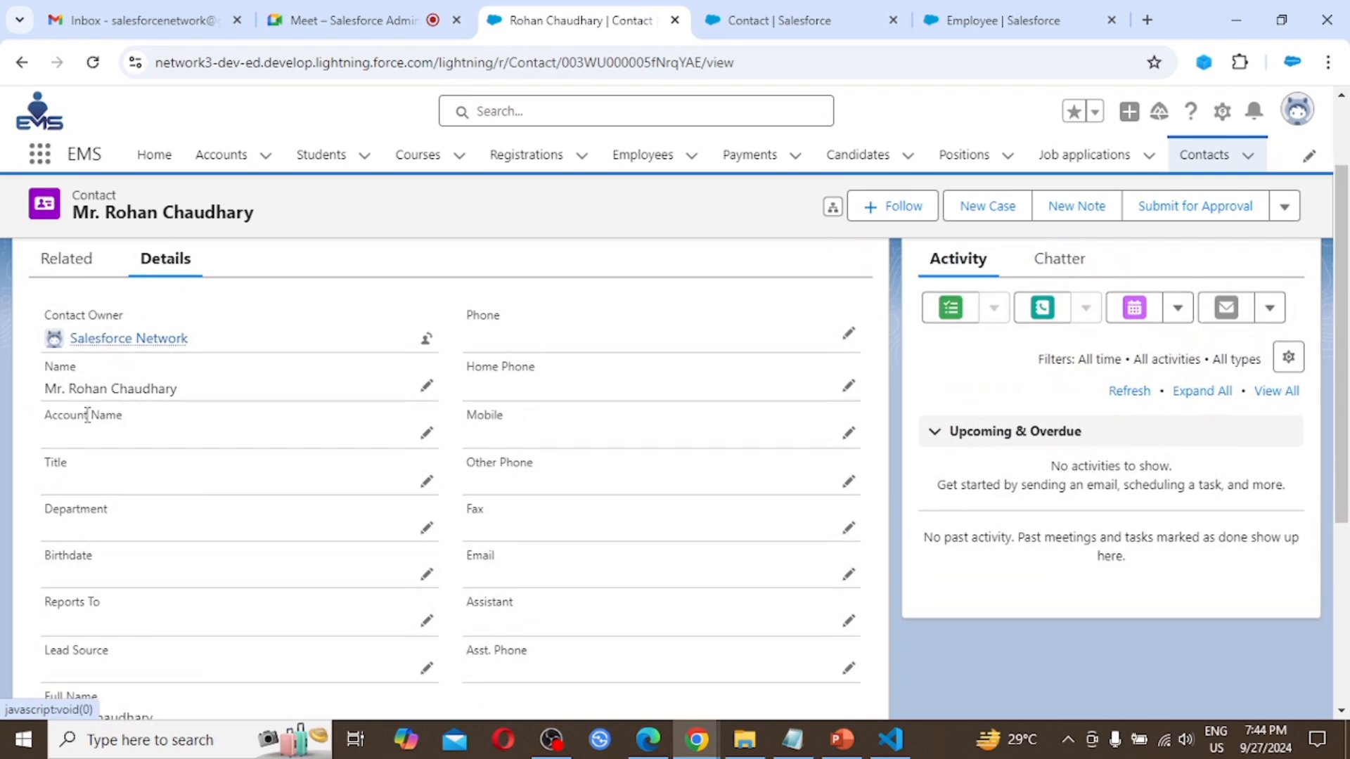
{"action": "scroll", "coordinate": [187, 513], "scroll_direction": "down", "scroll_amount": 3}
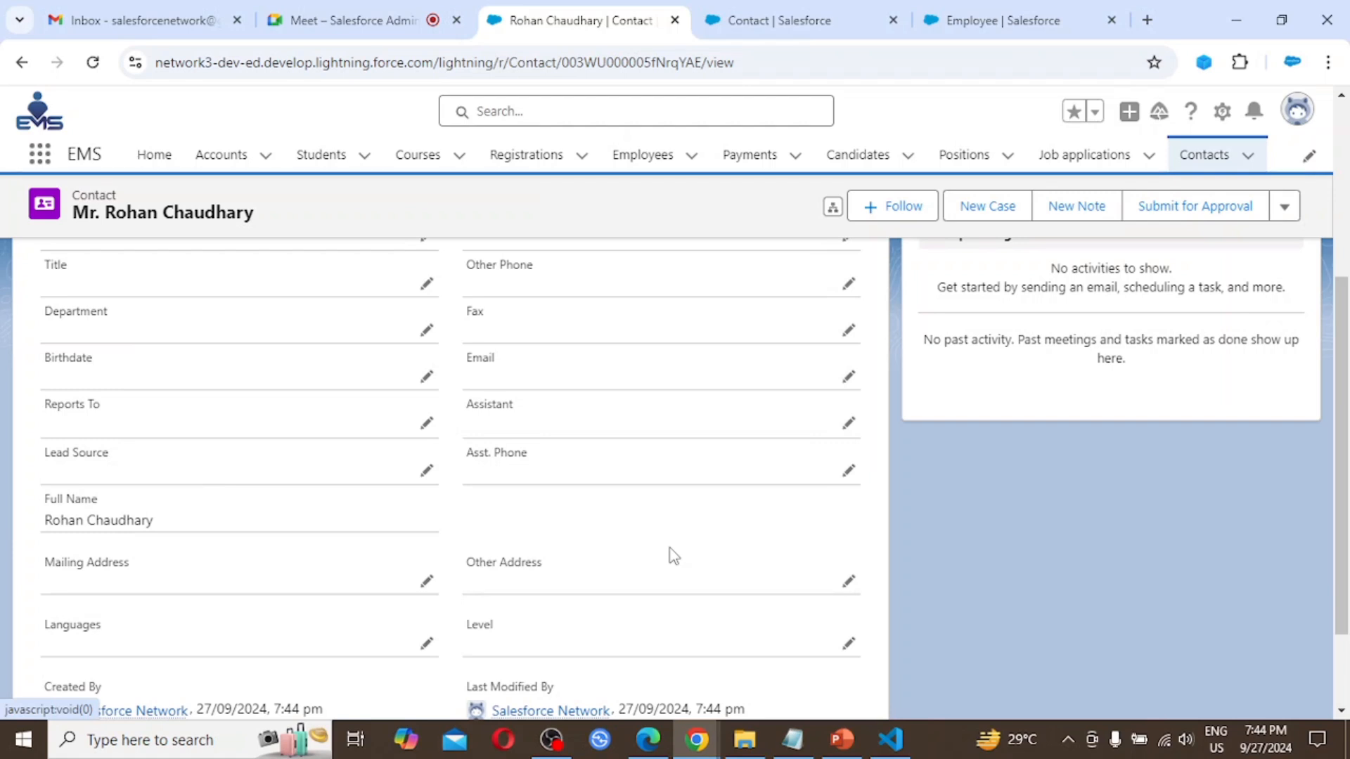
{"action": "scroll", "coordinate": [673, 556], "scroll_direction": "up", "scroll_amount": 4}
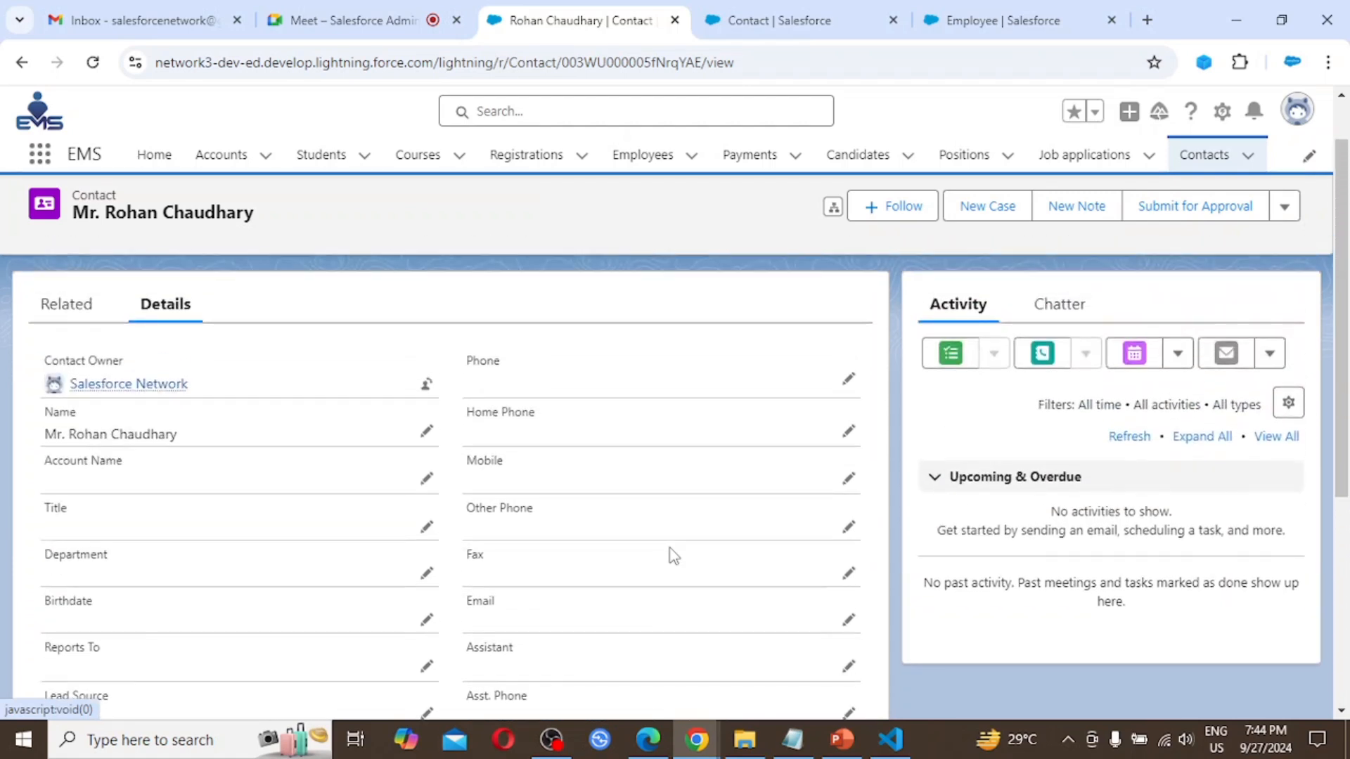